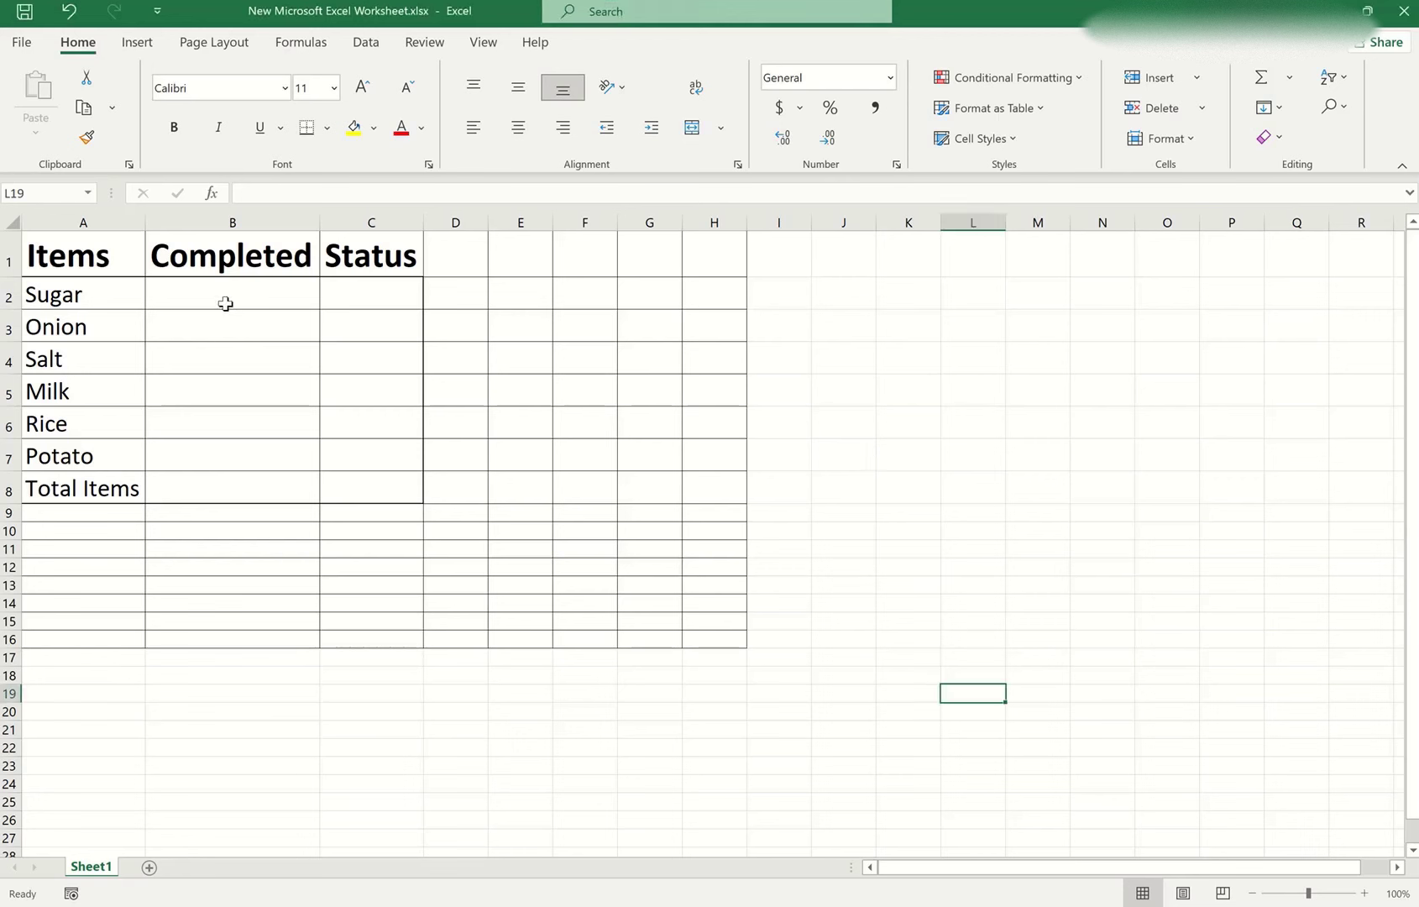
- Select the Completed cells B2:B8 and step down the column to Total Items
left_click_drag(225, 304, 244, 492)
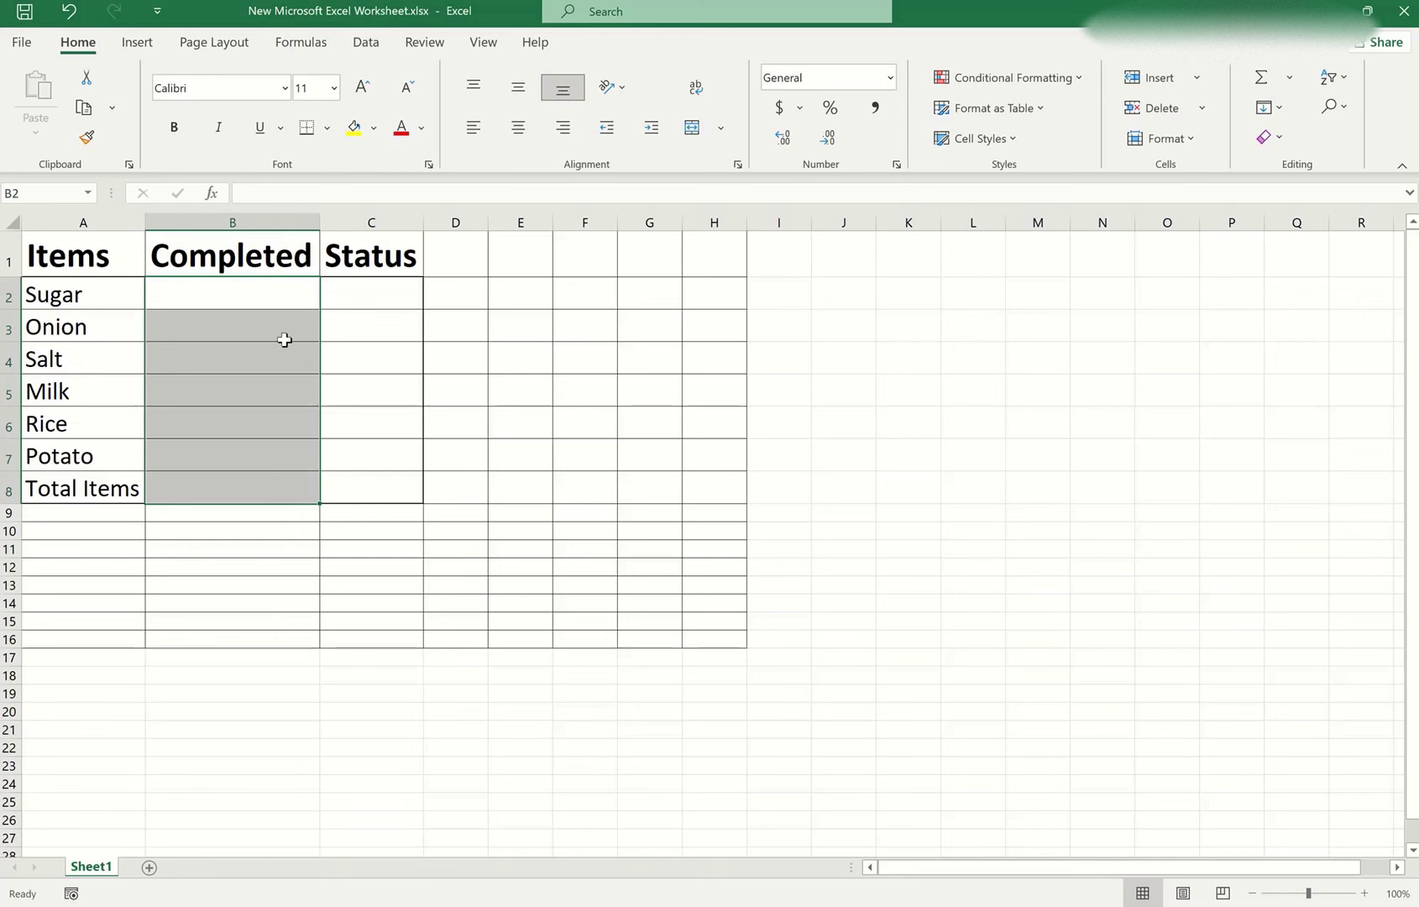
mouse_move(91, 252)
left_mouse_down()
mouse_move(377, 446)
mouse_move(377, 479)
left_mouse_up()
left_click(237, 300)
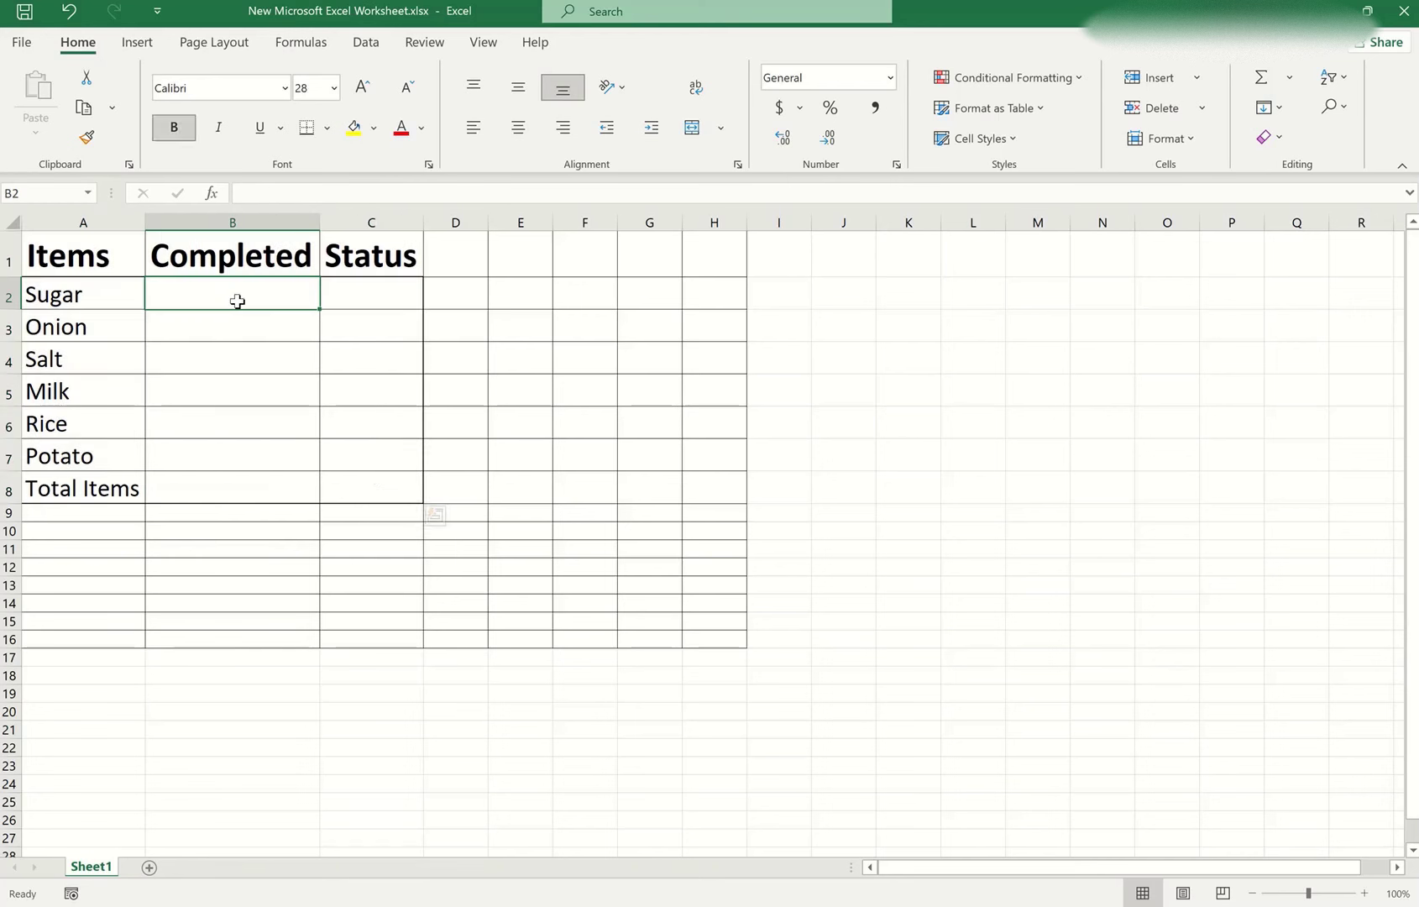
left_click(241, 333)
left_click(241, 361)
left_click(242, 395)
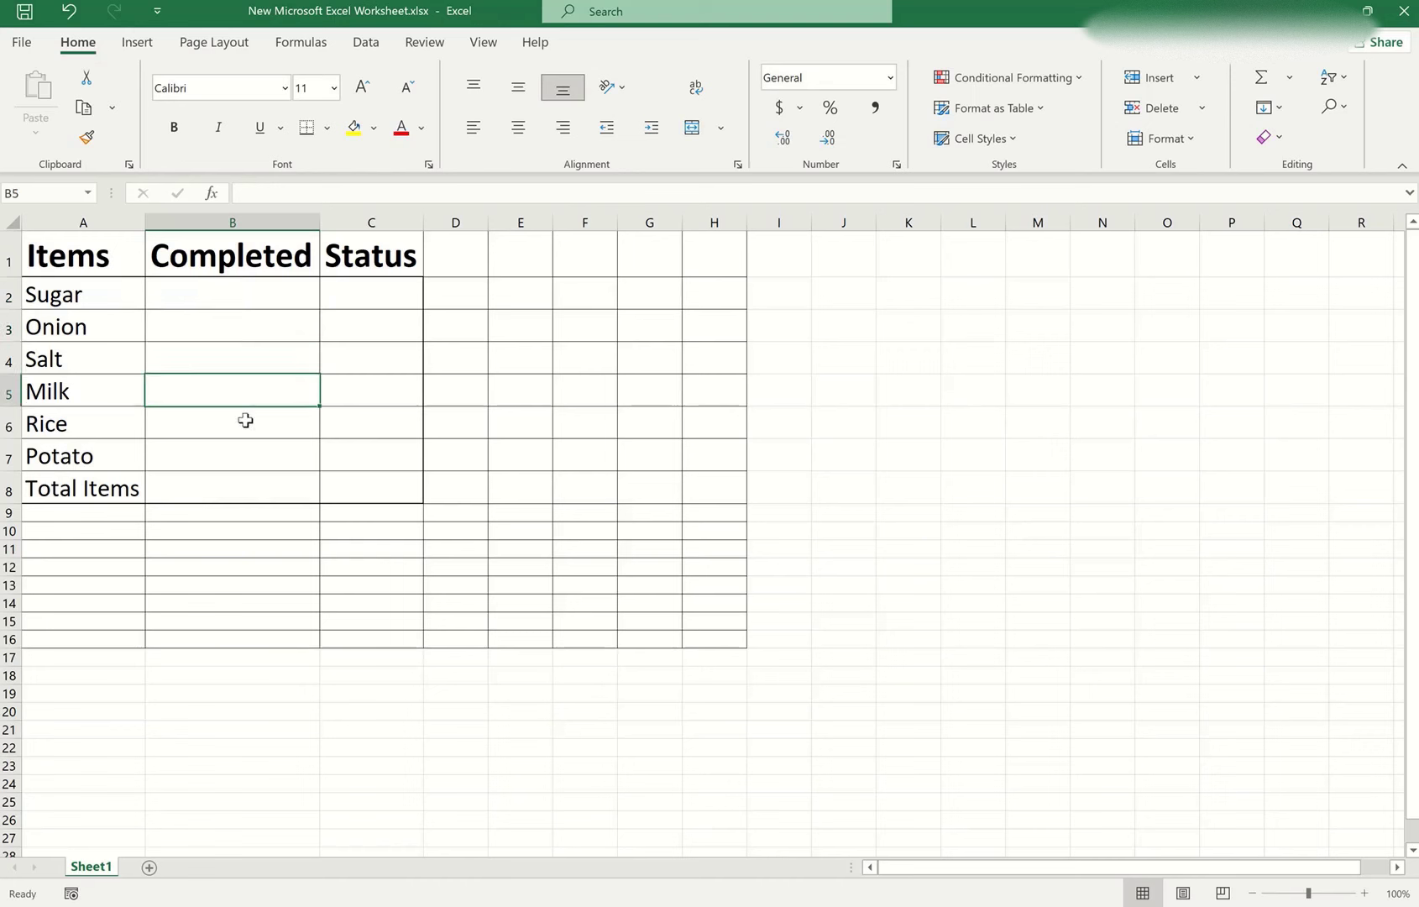
left_click(240, 483)
left_click(250, 465)
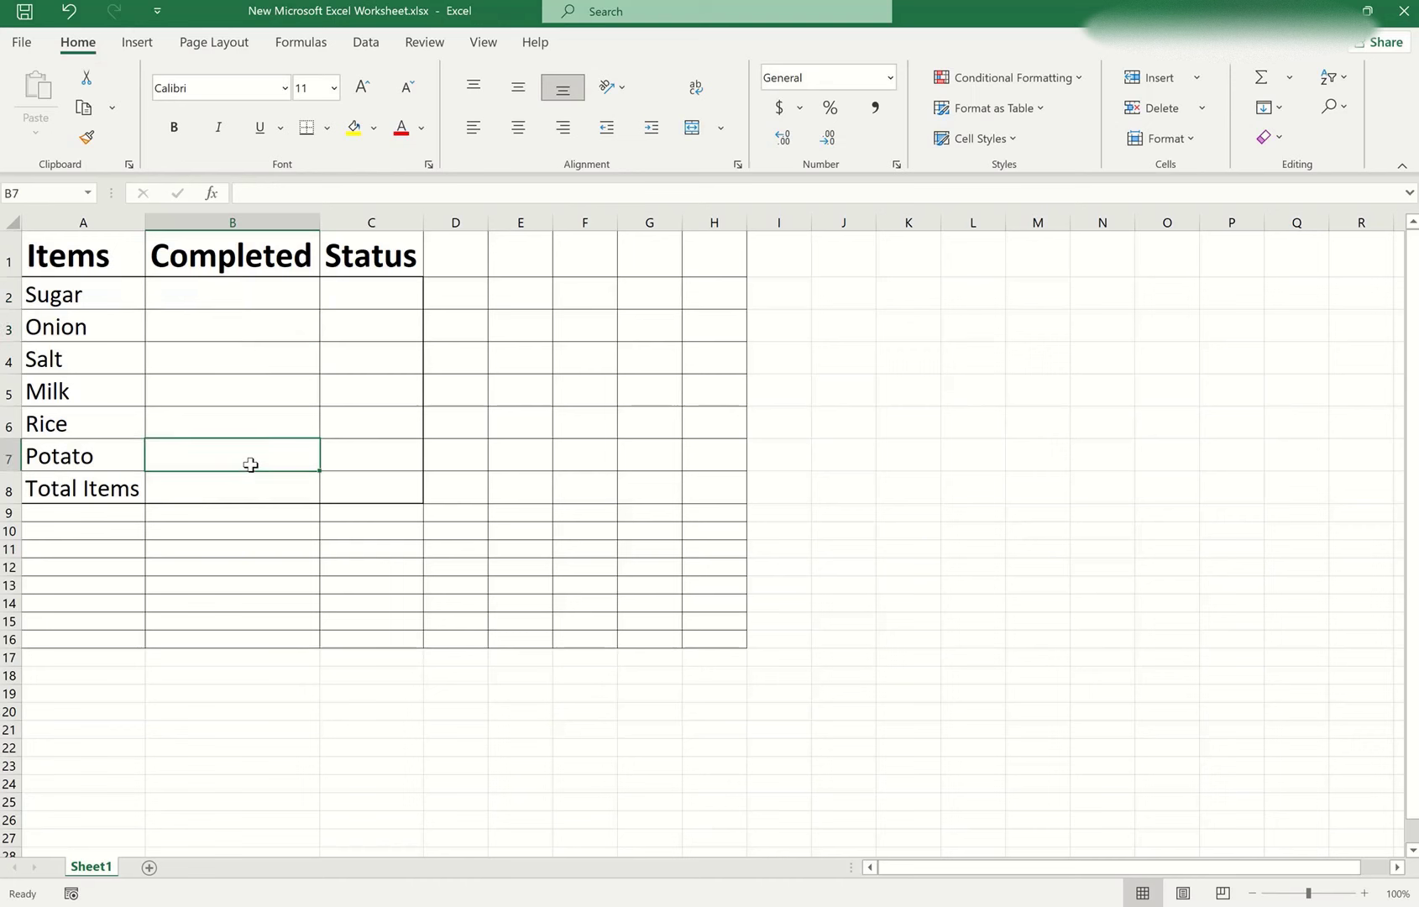
left_click(247, 486)
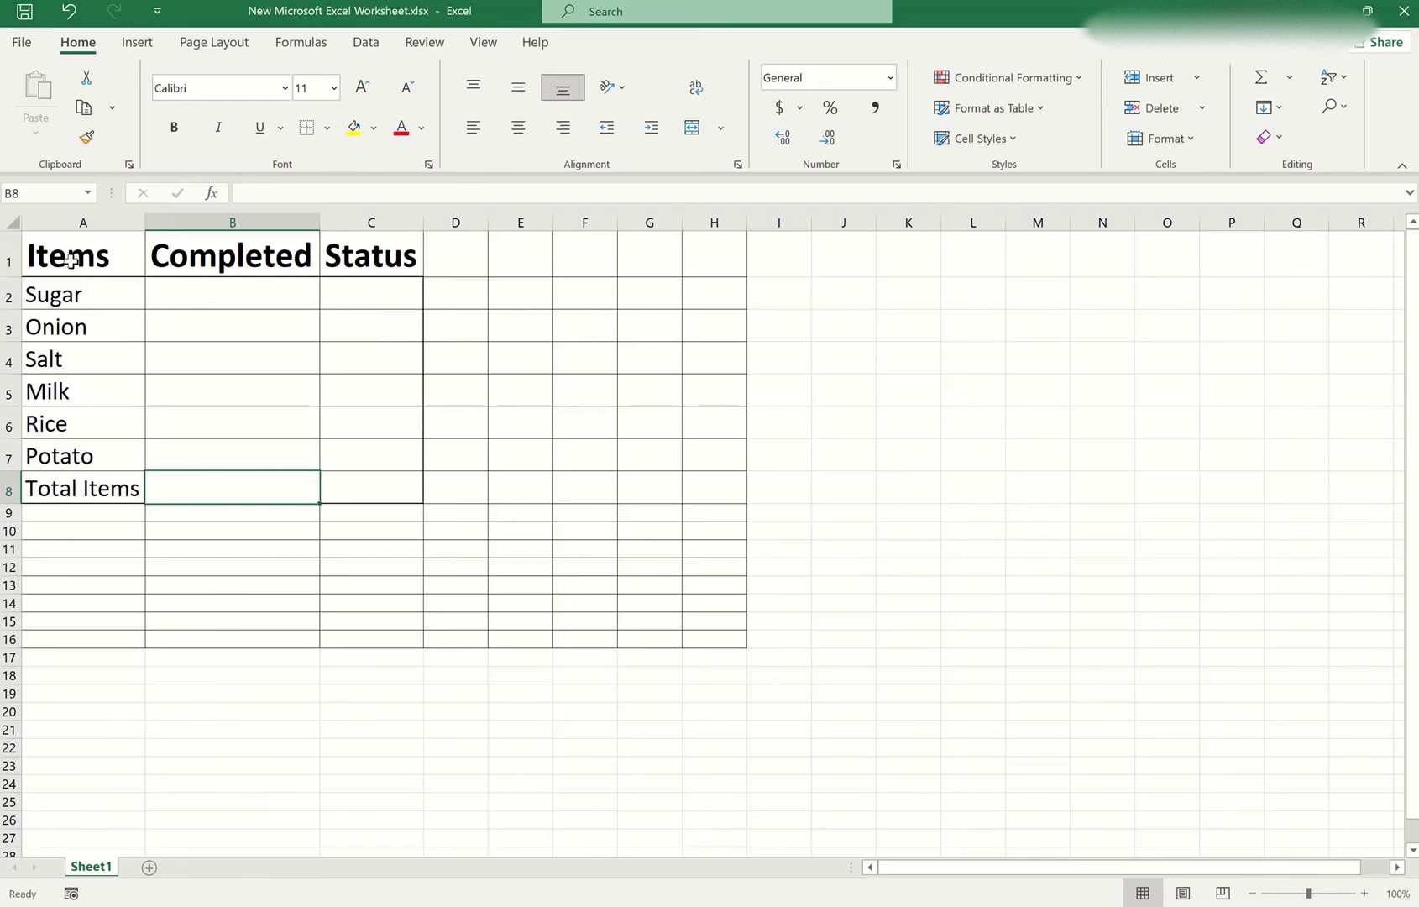
- Select the whole table A1:D8, then the Completed cells B2:B8, ending on B2
left_click_drag(70, 254, 235, 295)
left_click_drag(453, 356, 445, 477)
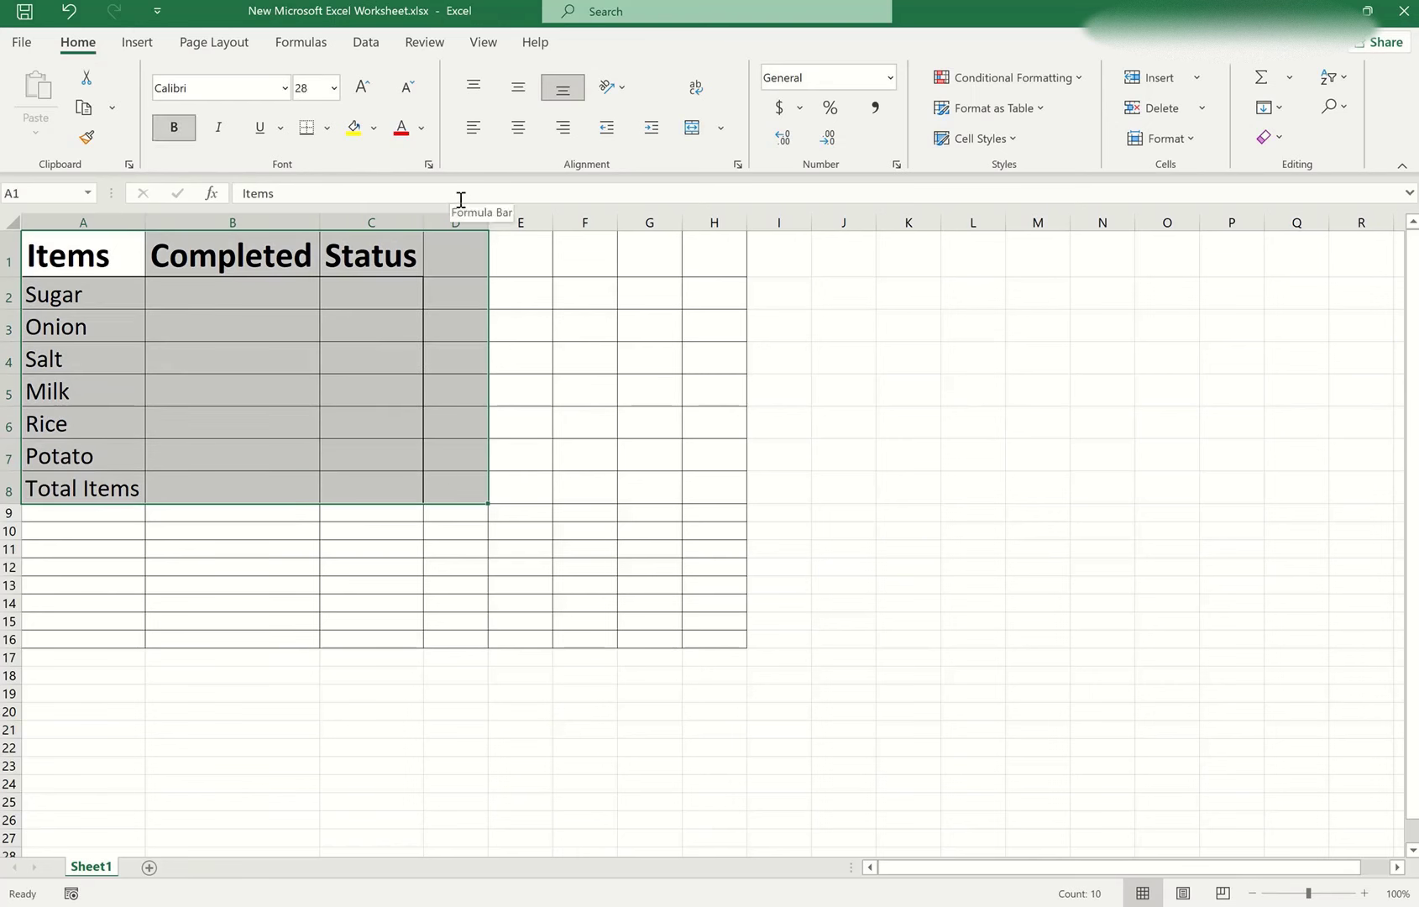
left_click(245, 299)
left_click_drag(241, 300, 247, 483)
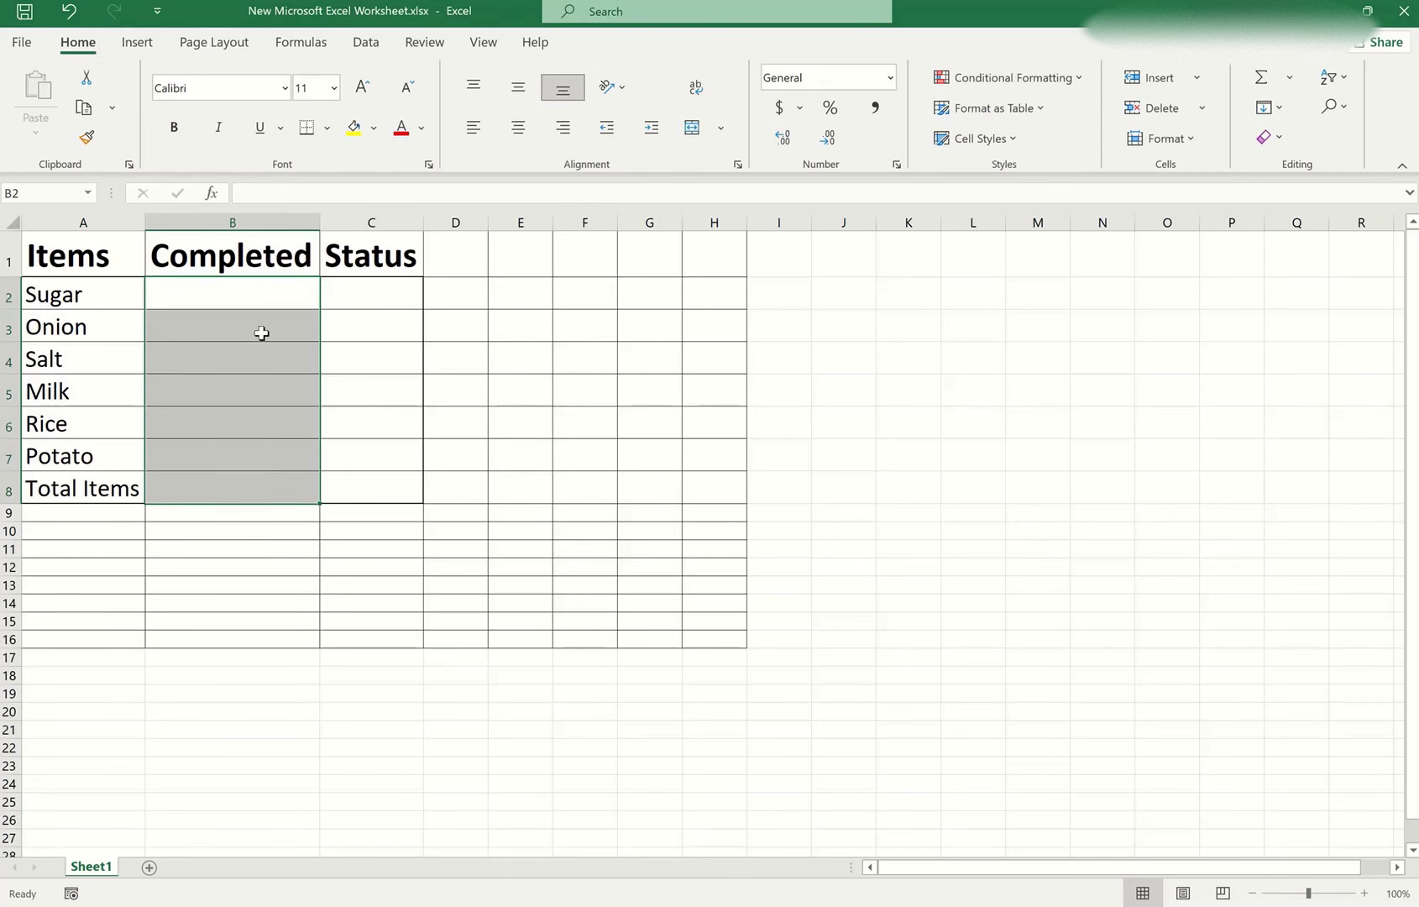
left_click(245, 301)
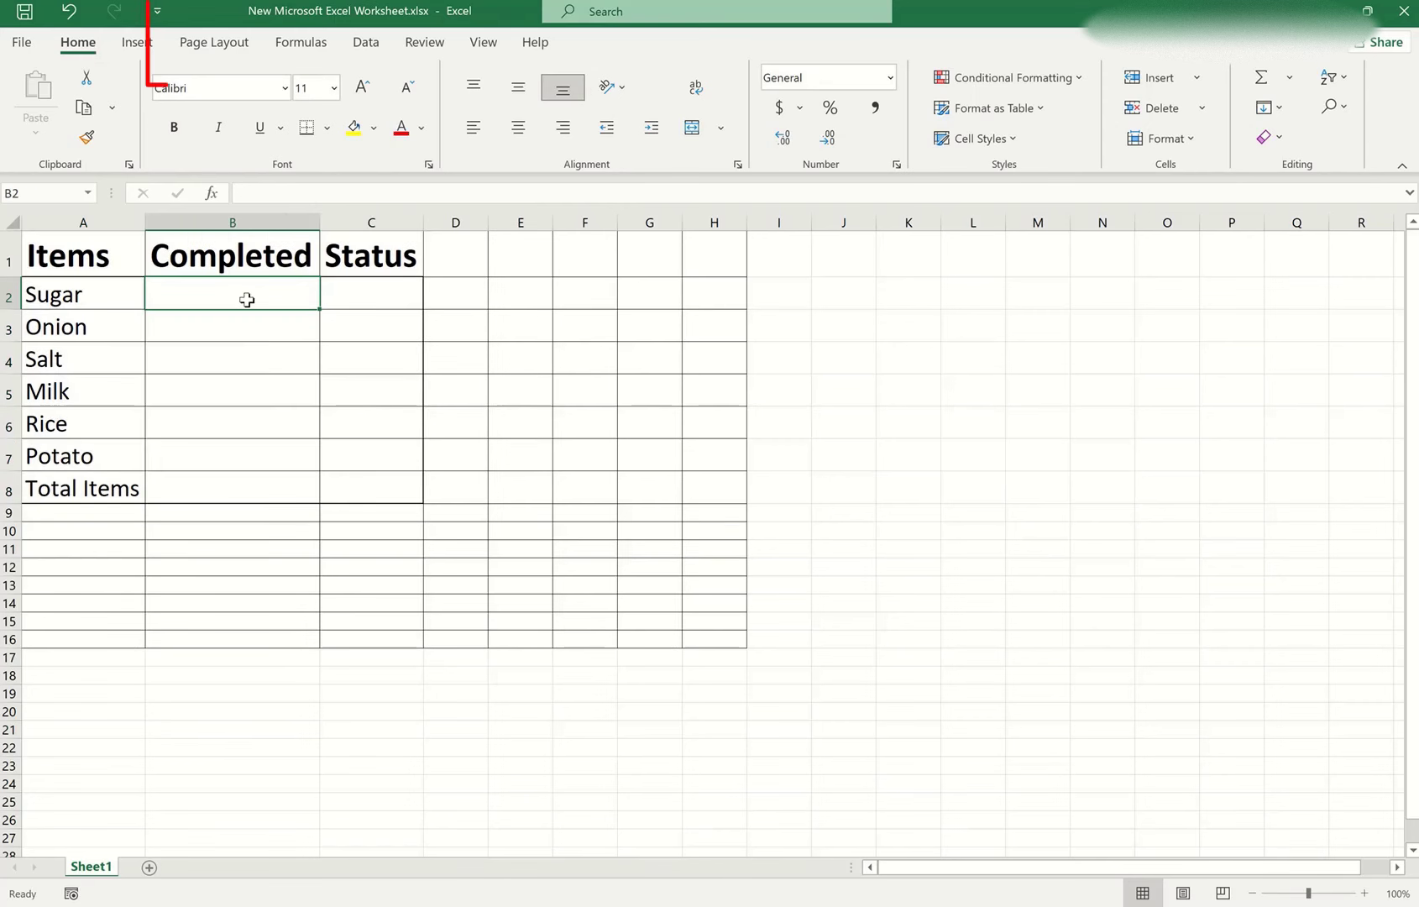
- Tick Developer under Main Tabs in Customize the Ribbon and apply the change
right_click(262, 53)
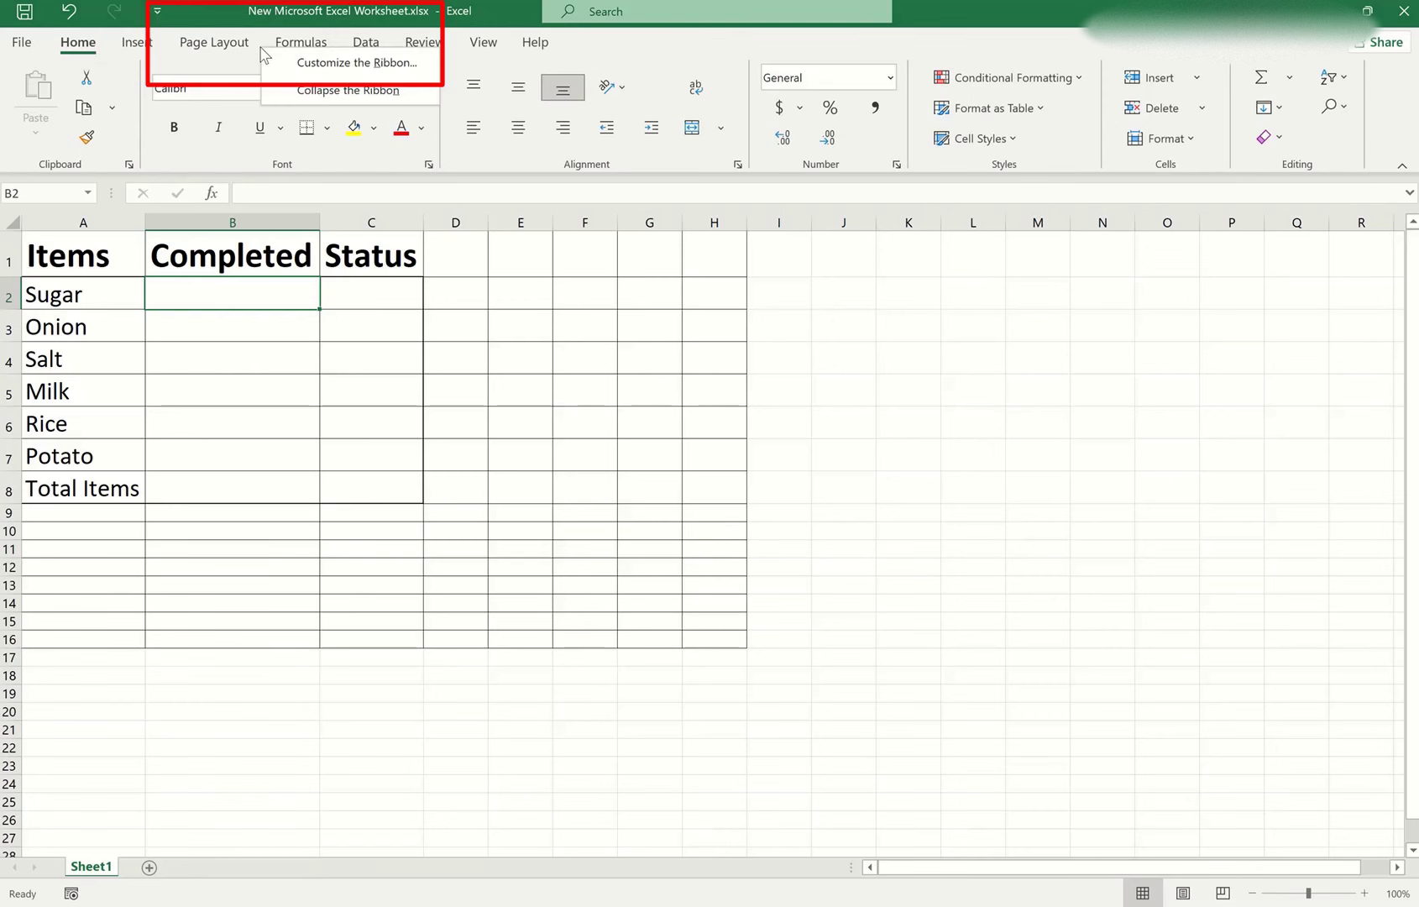
left_click(356, 63)
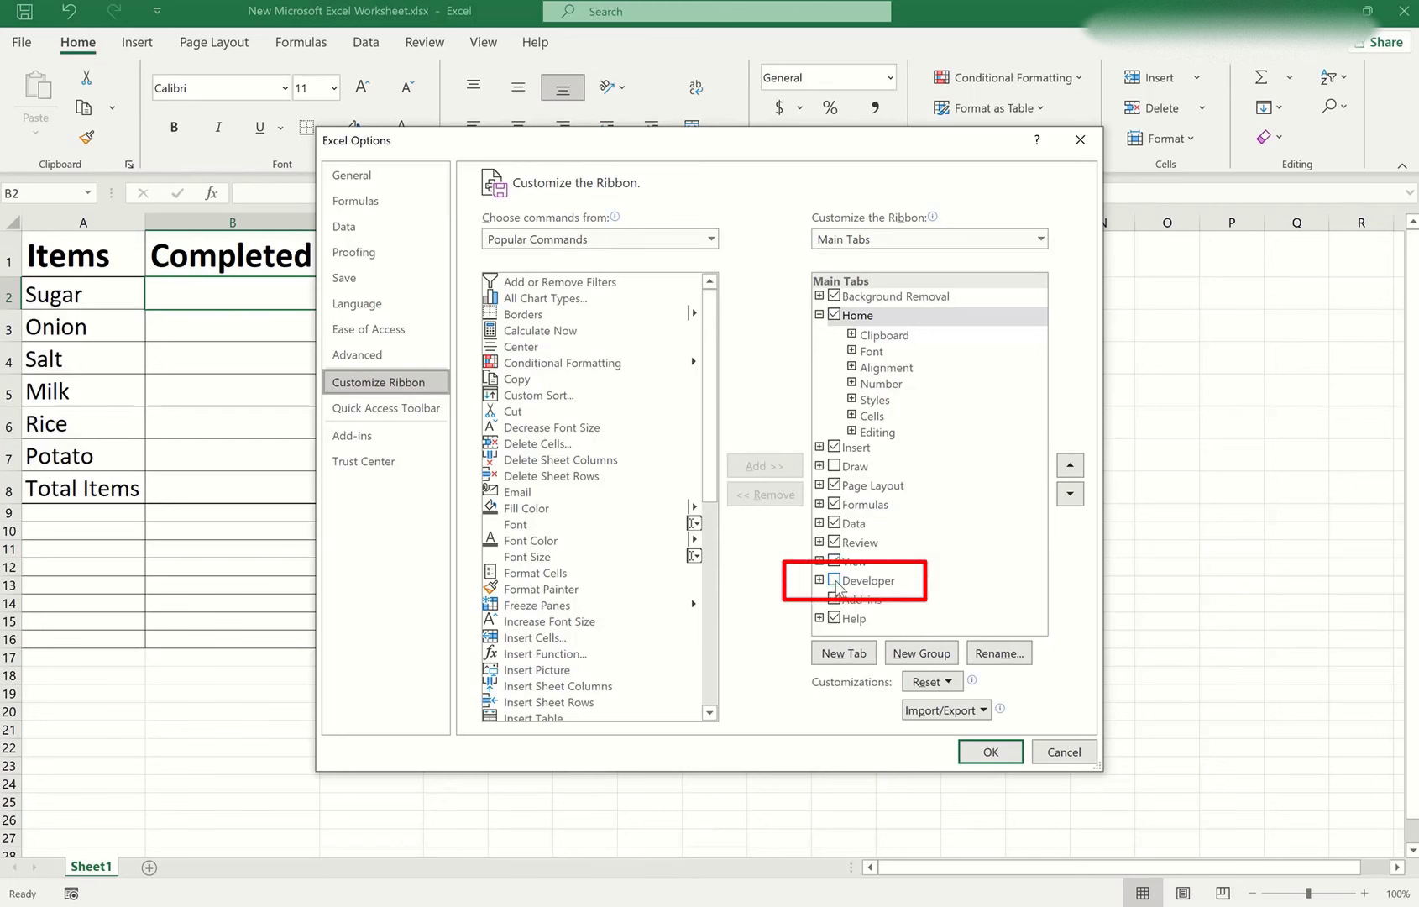
left_click(835, 580)
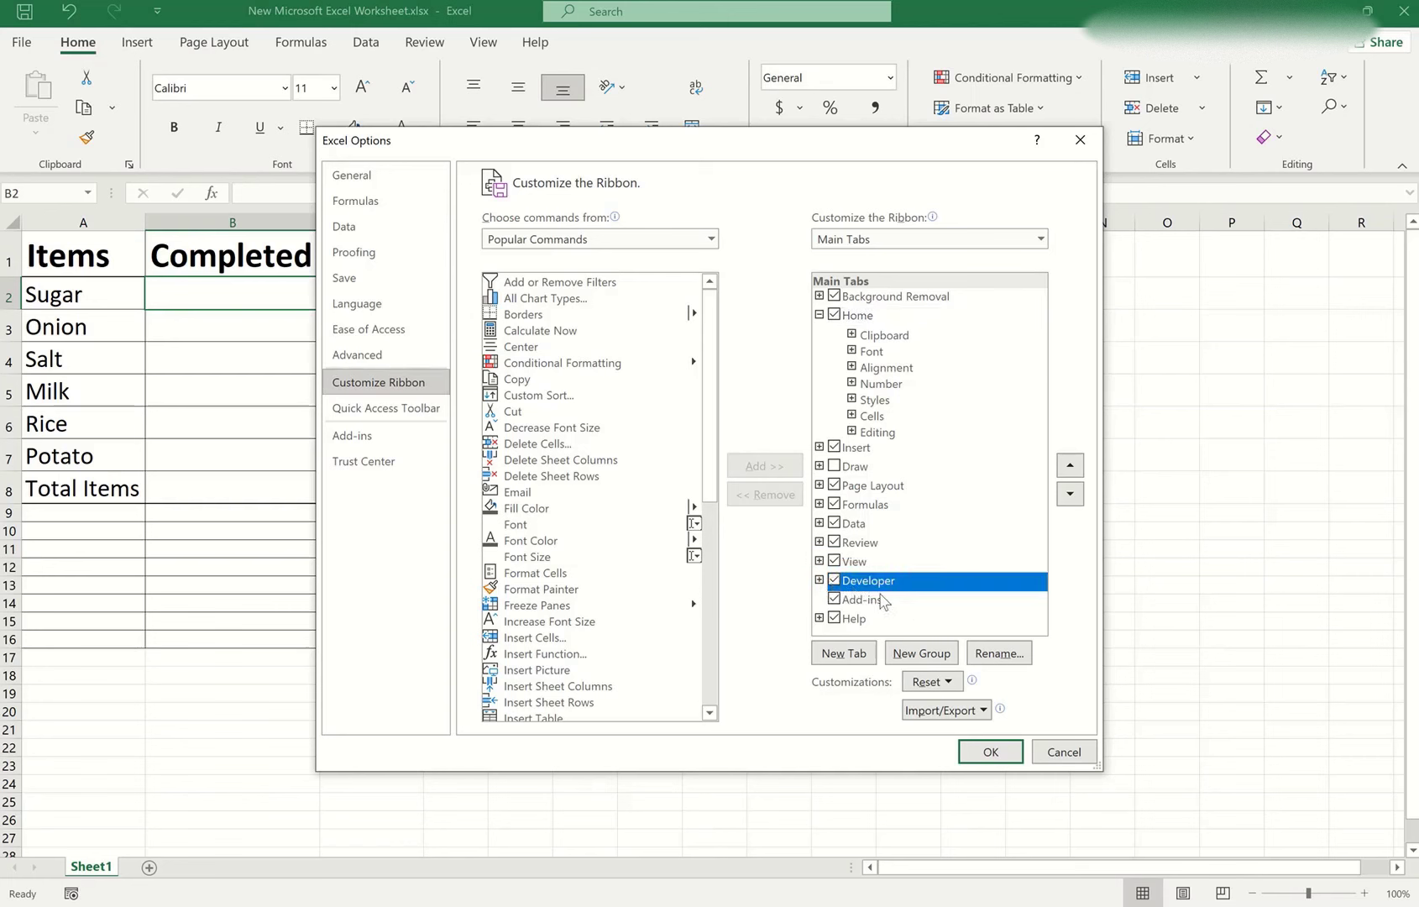
left_click(991, 751)
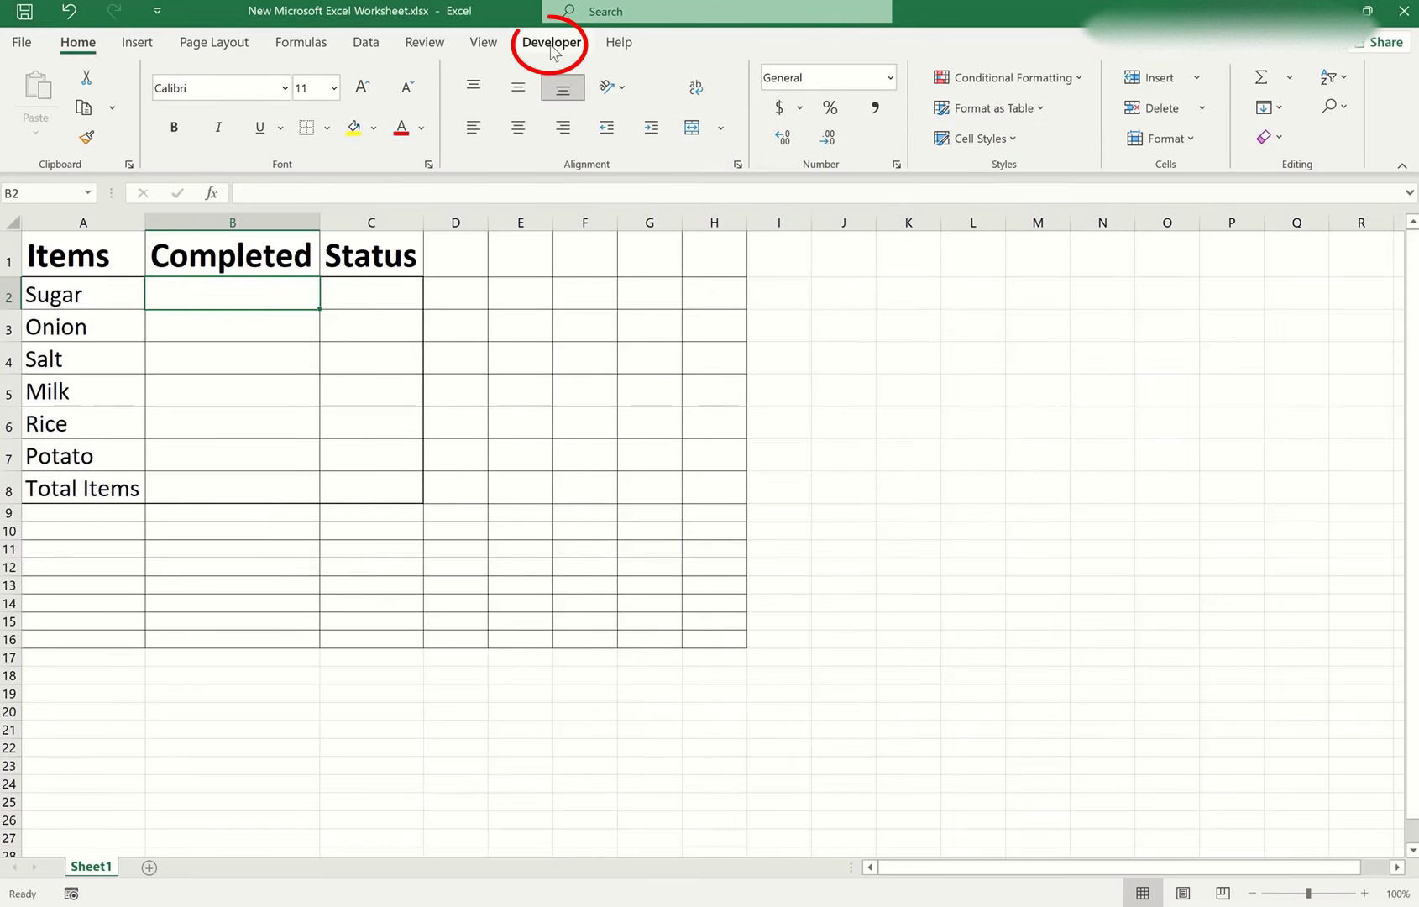
- Draw a form check box in cell B2 beside Sugar and size it
left_click(554, 52)
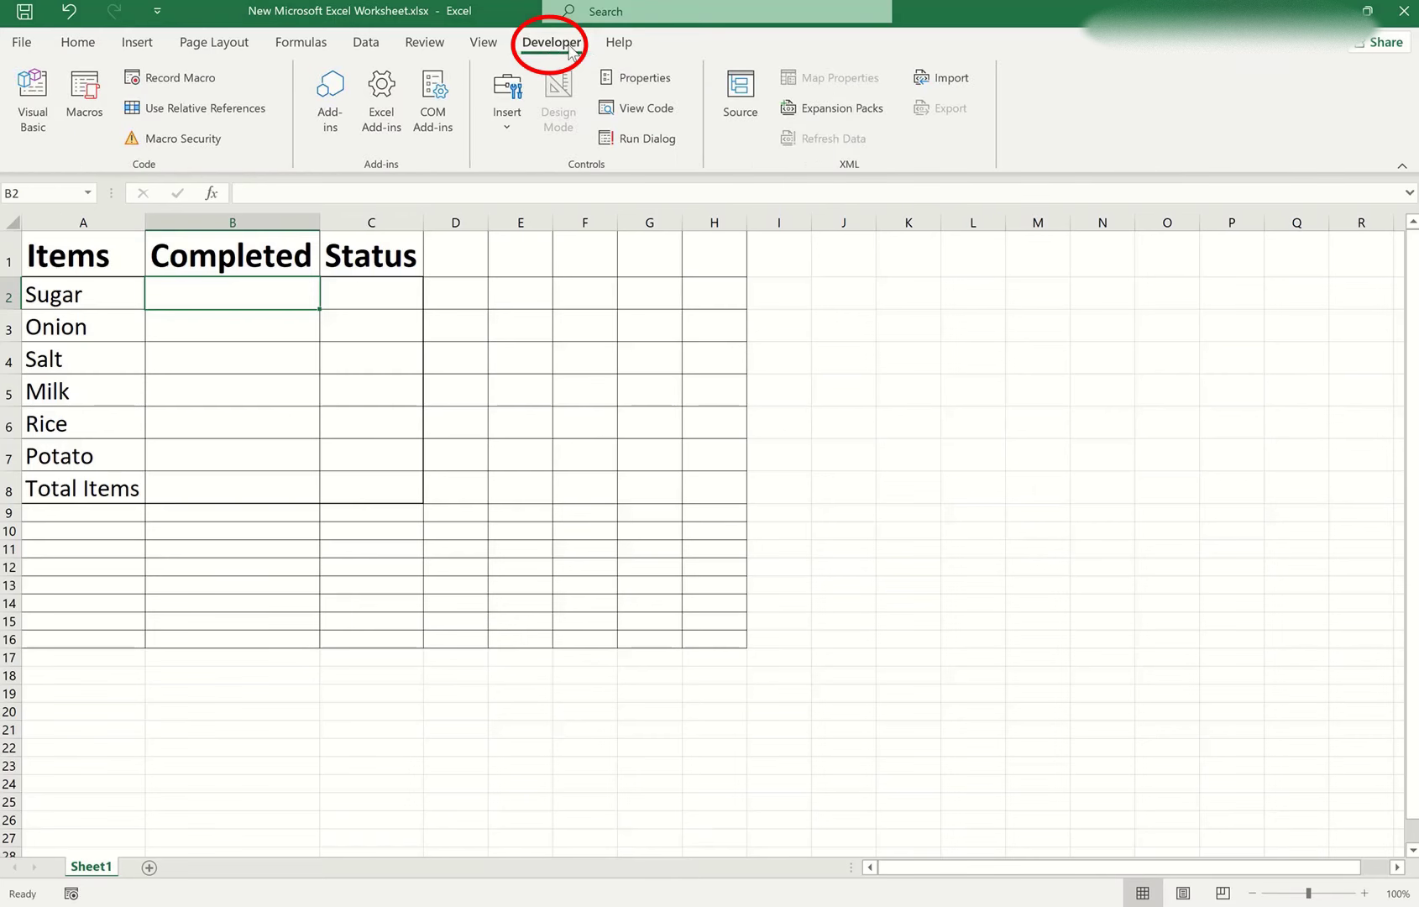
left_click(508, 141)
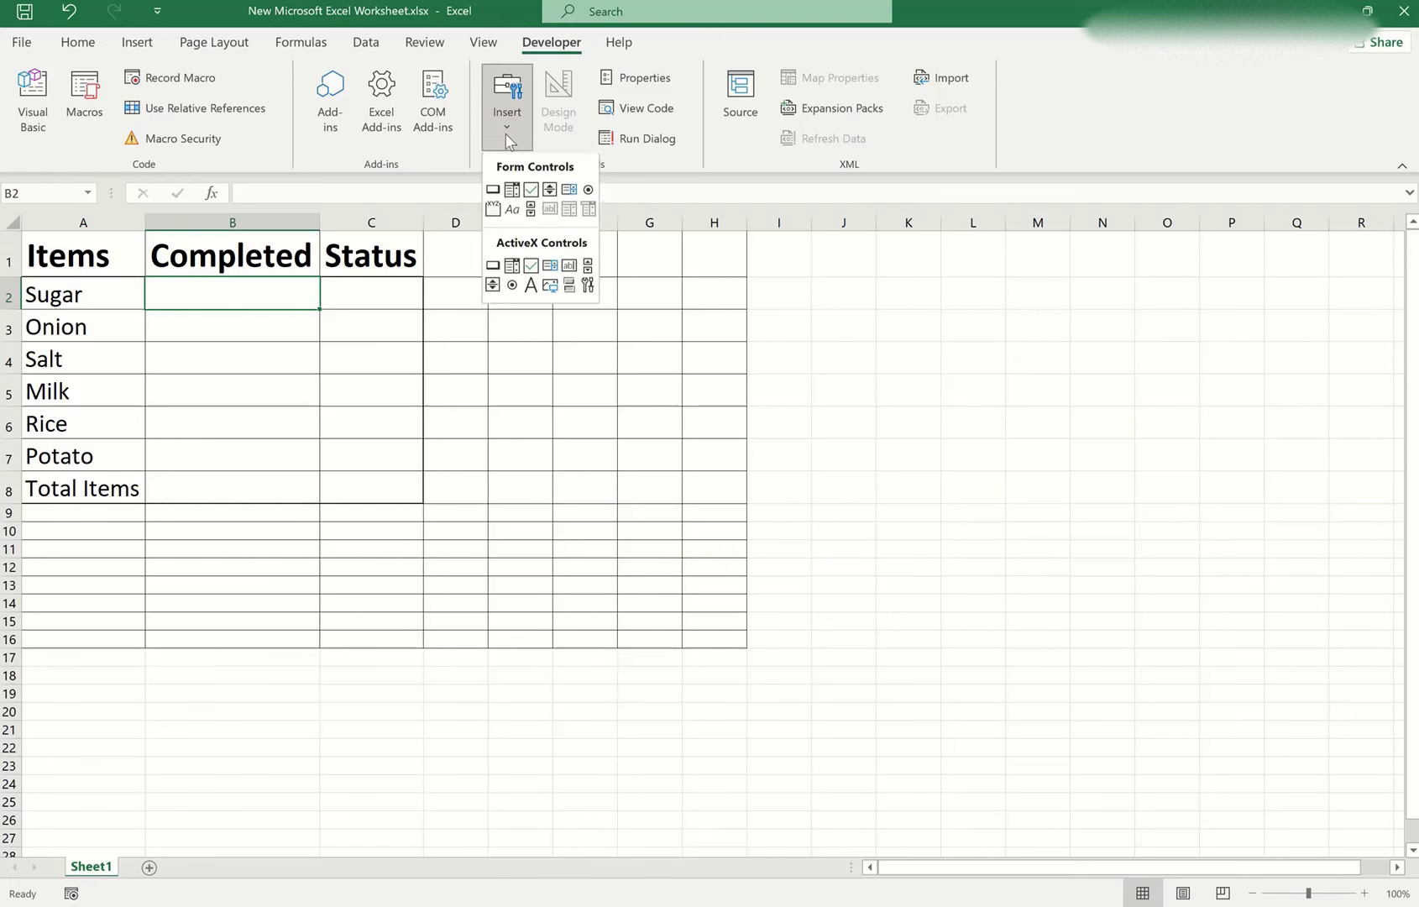
left_click(533, 193)
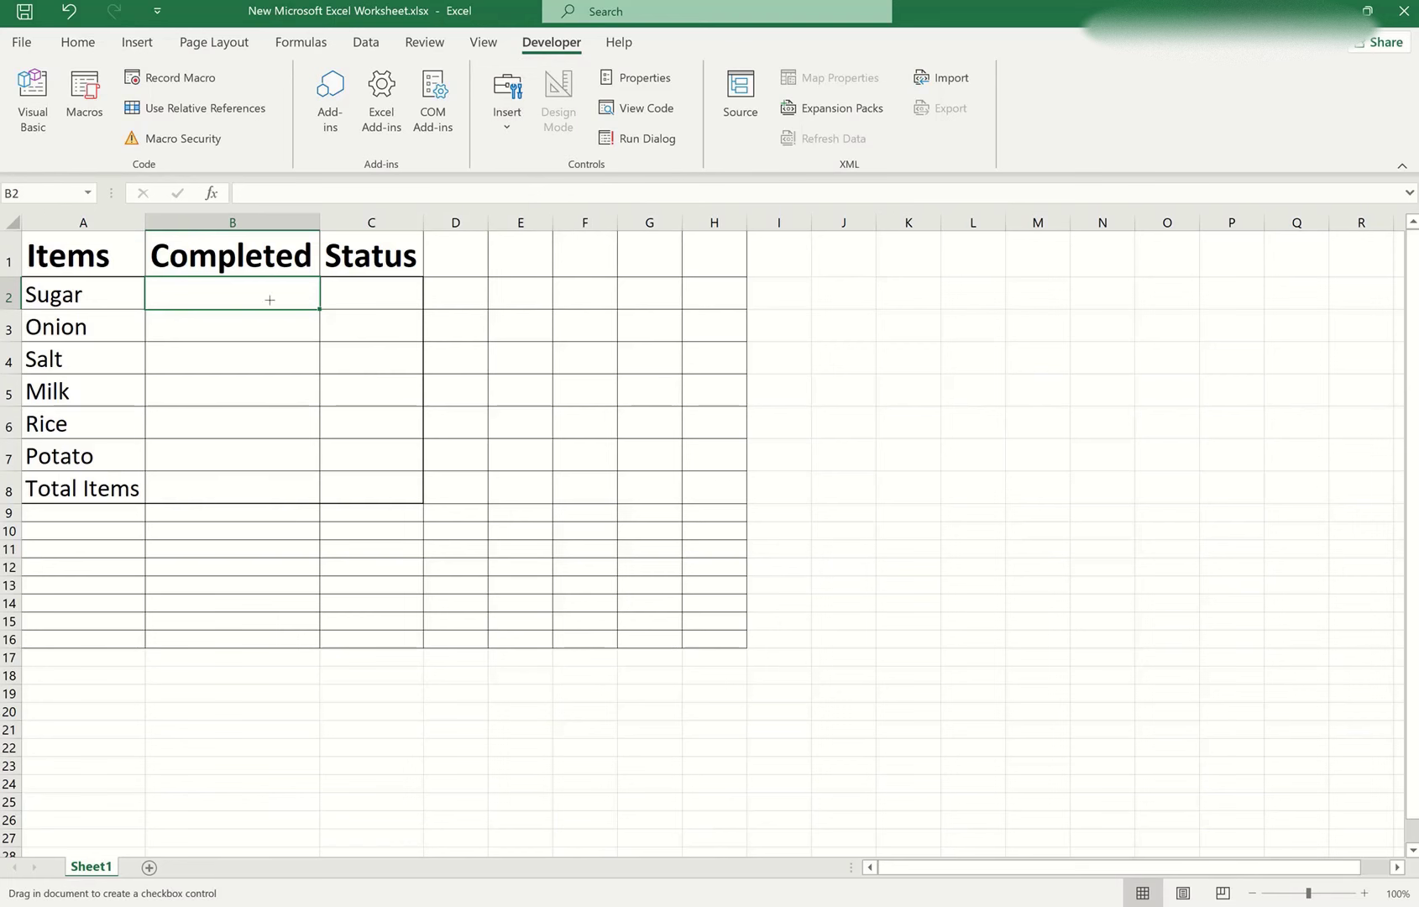
left_click_drag(202, 283, 245, 305)
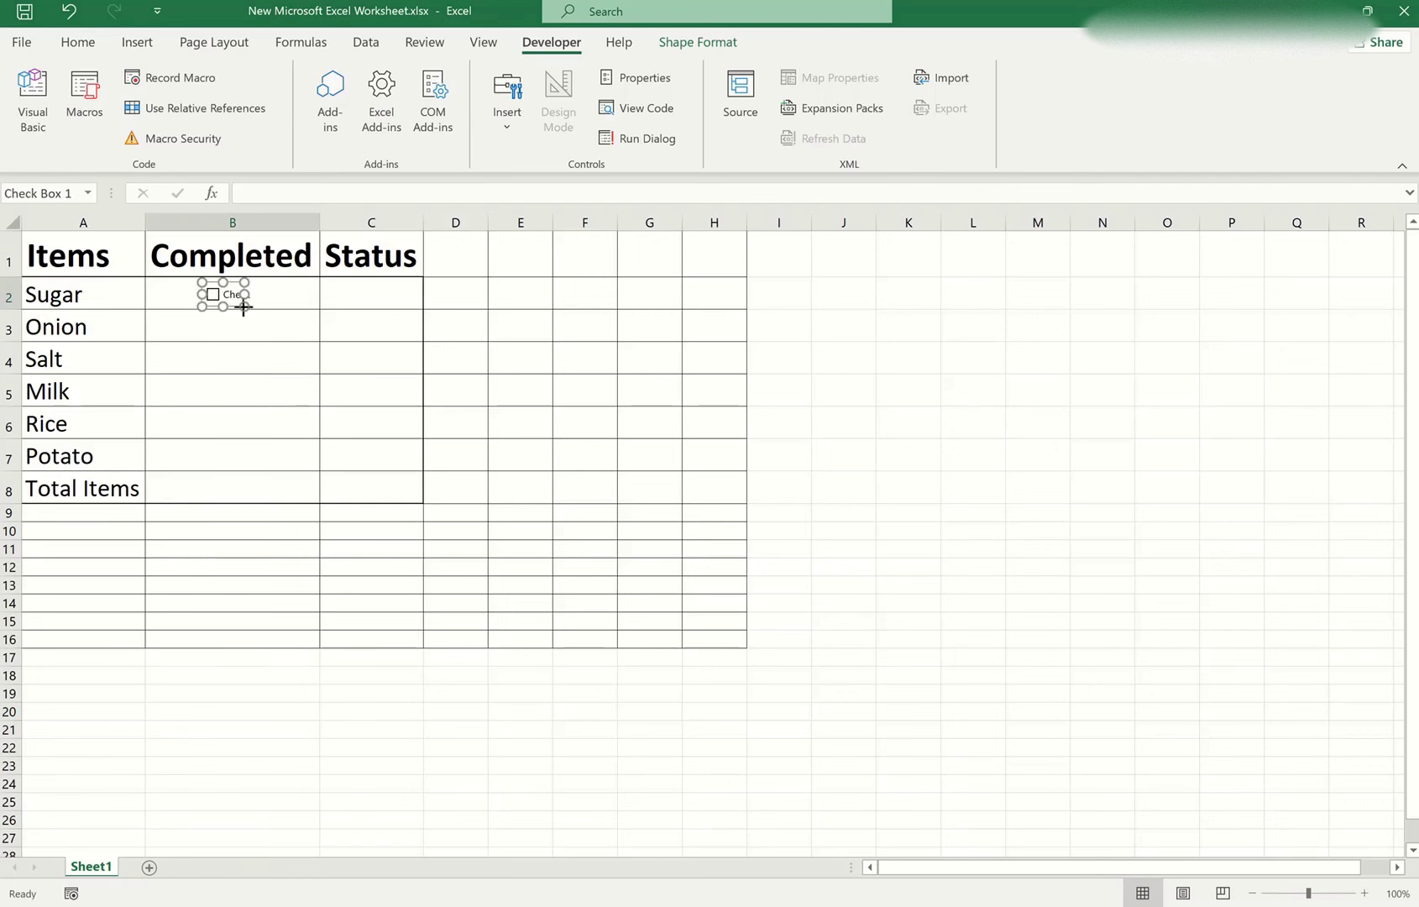
left_click_drag(245, 306, 248, 314)
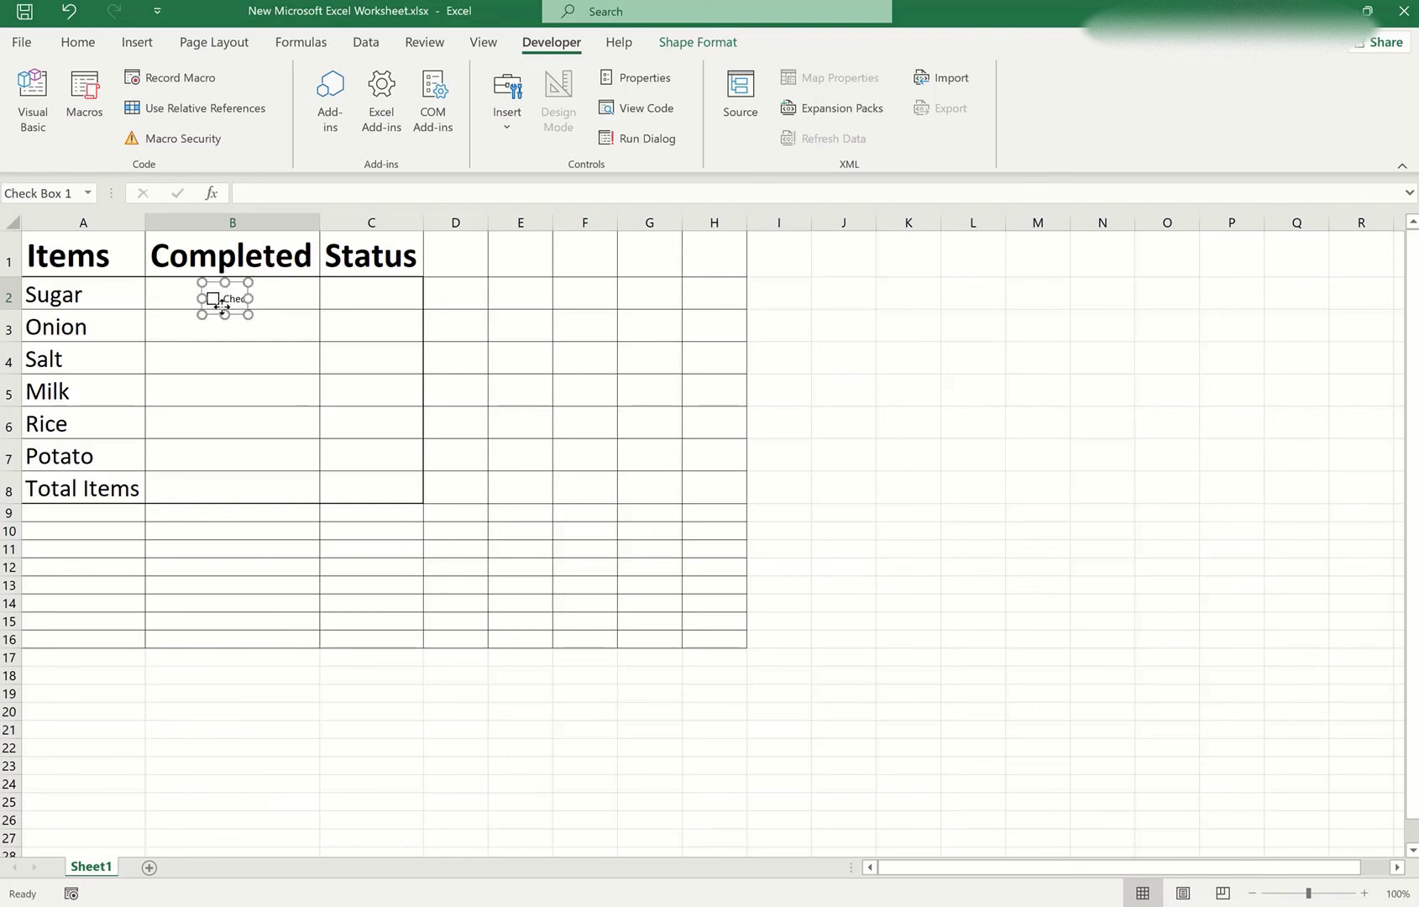
left_click_drag(222, 306, 227, 298)
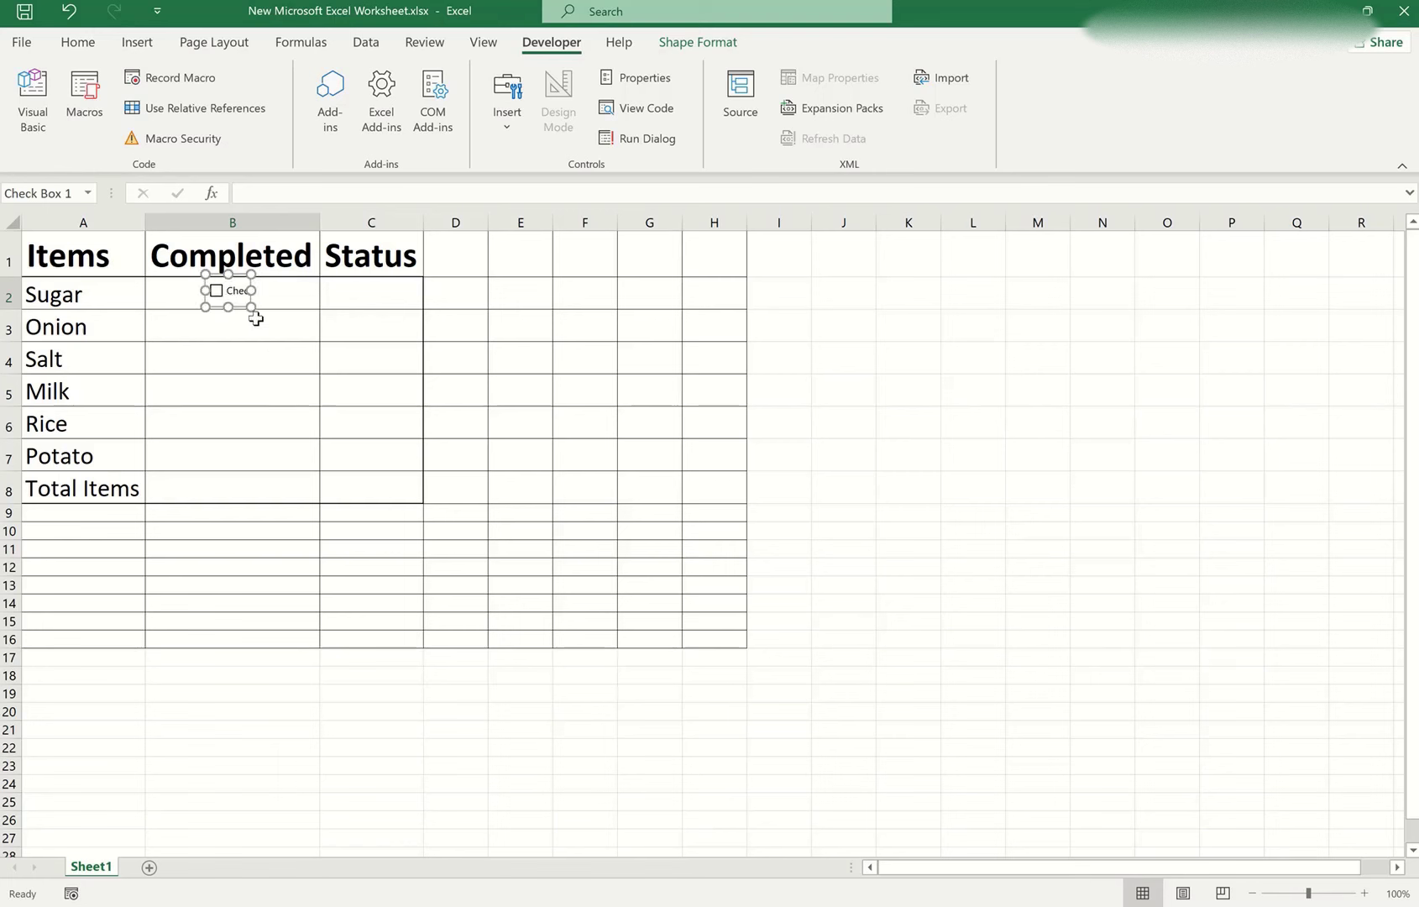
left_click_drag(250, 307, 298, 291)
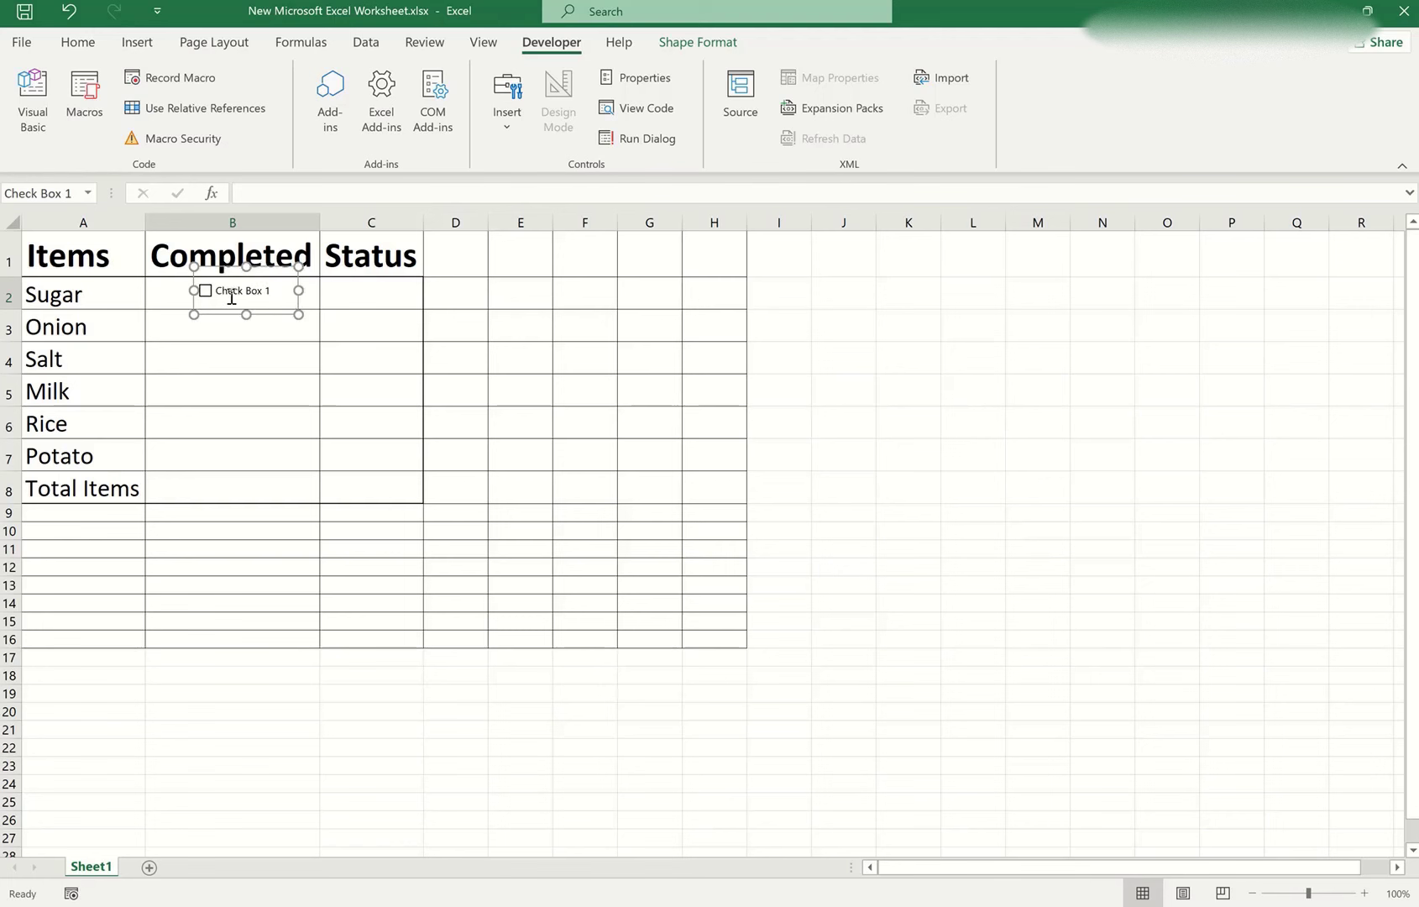
- Delete the check box's label text and test ticking and unticking it
left_click(231, 290)
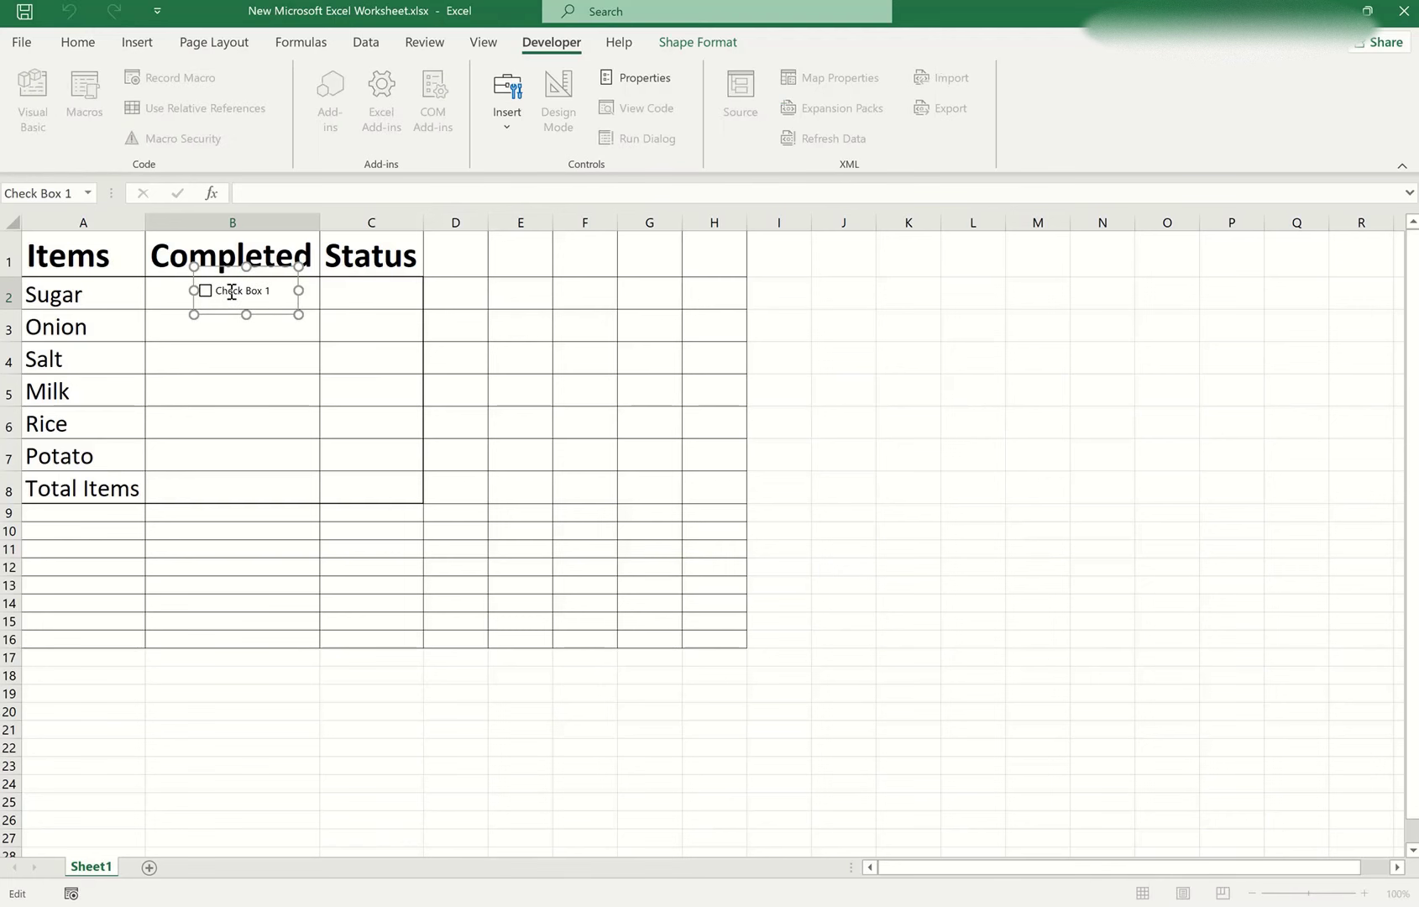
key("BackSpace")
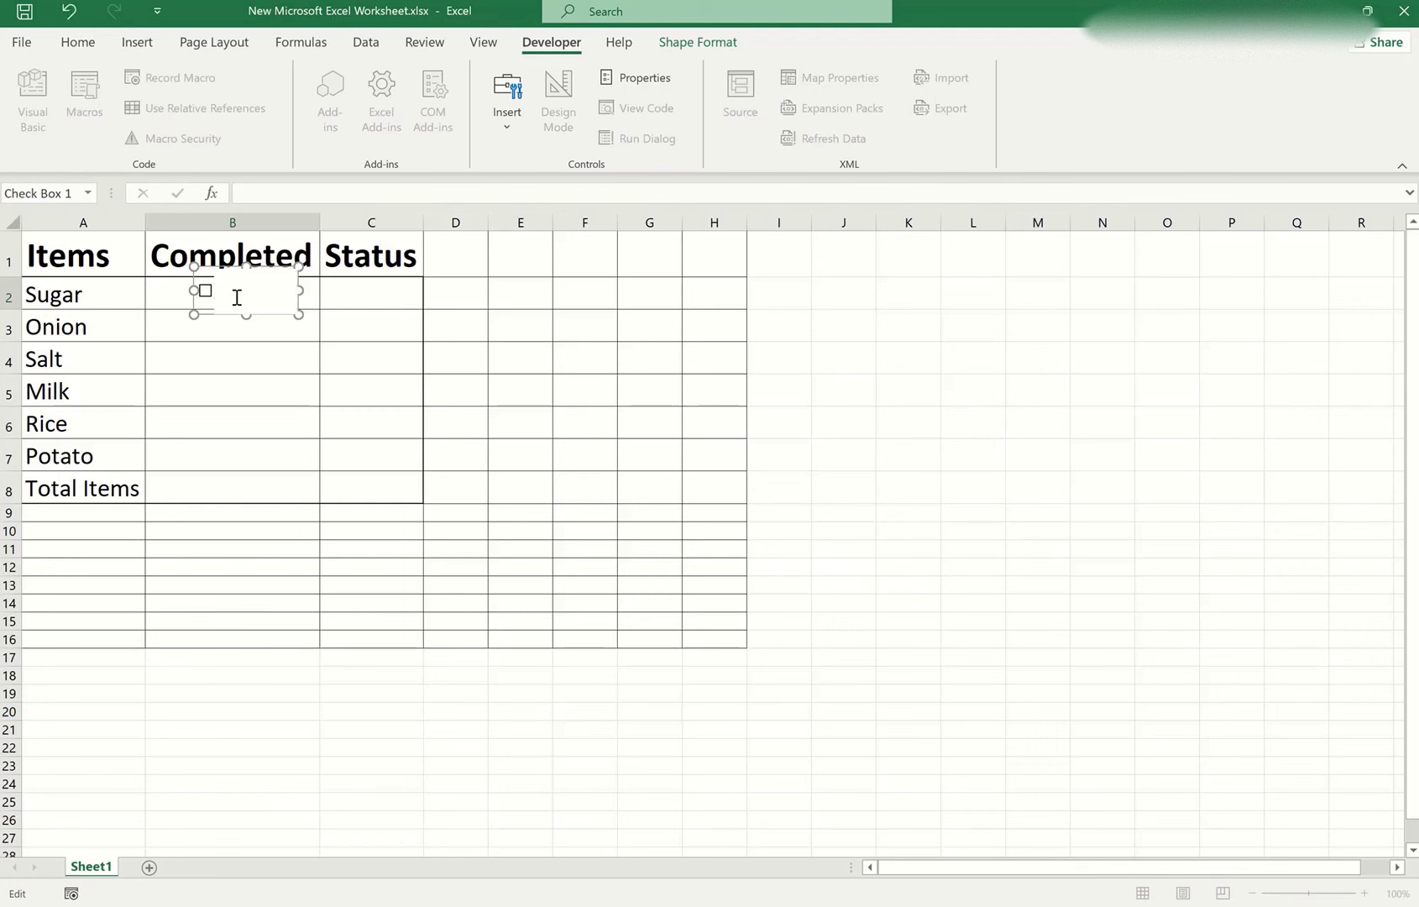
left_click(205, 335)
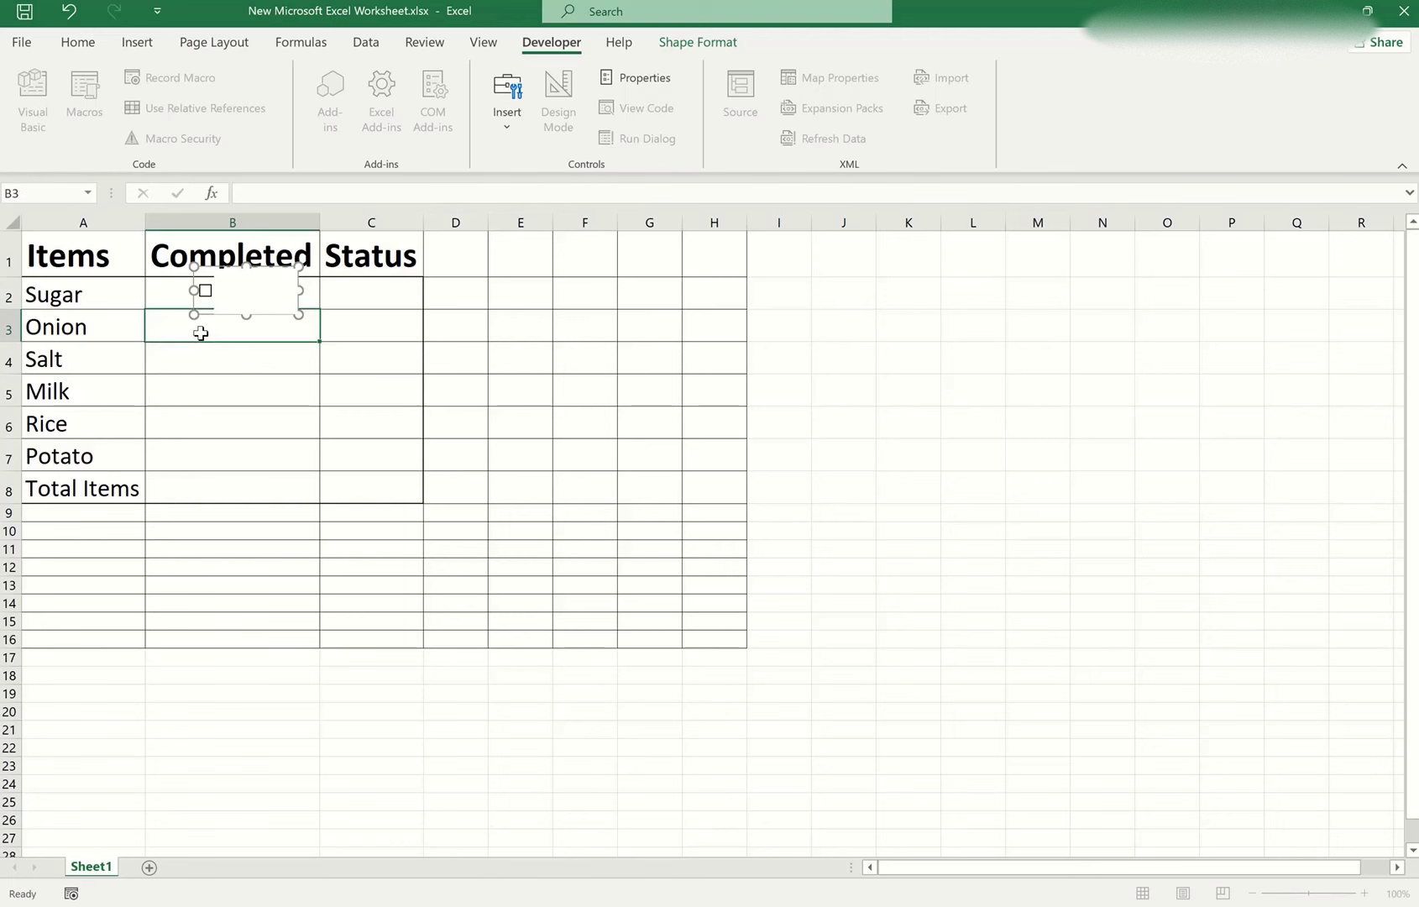
left_click(205, 292)
left_click(206, 292)
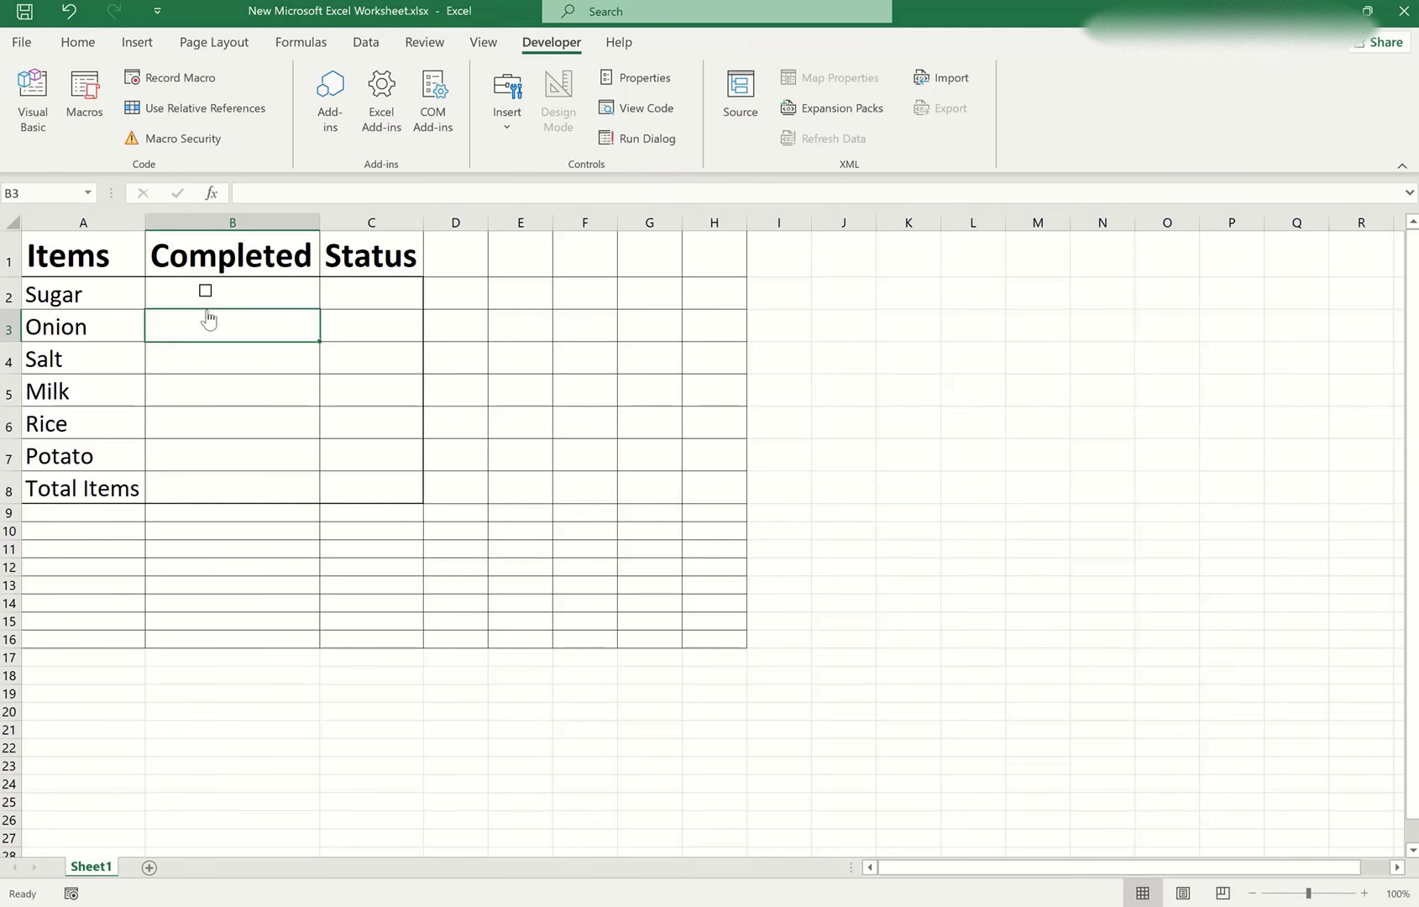
left_click(206, 293)
left_click(280, 296, "ctrl")
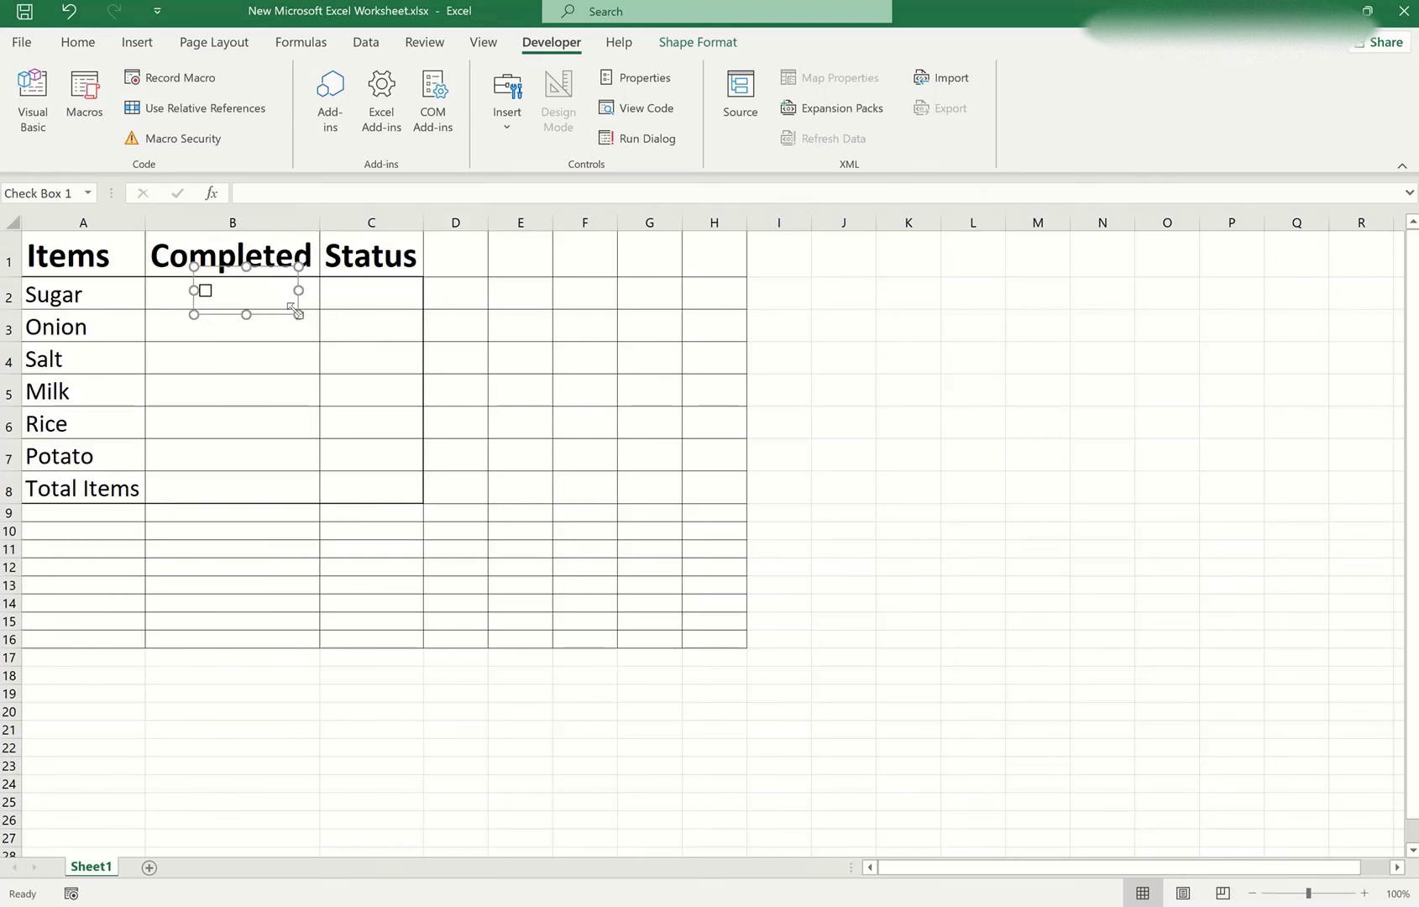
left_click(227, 332)
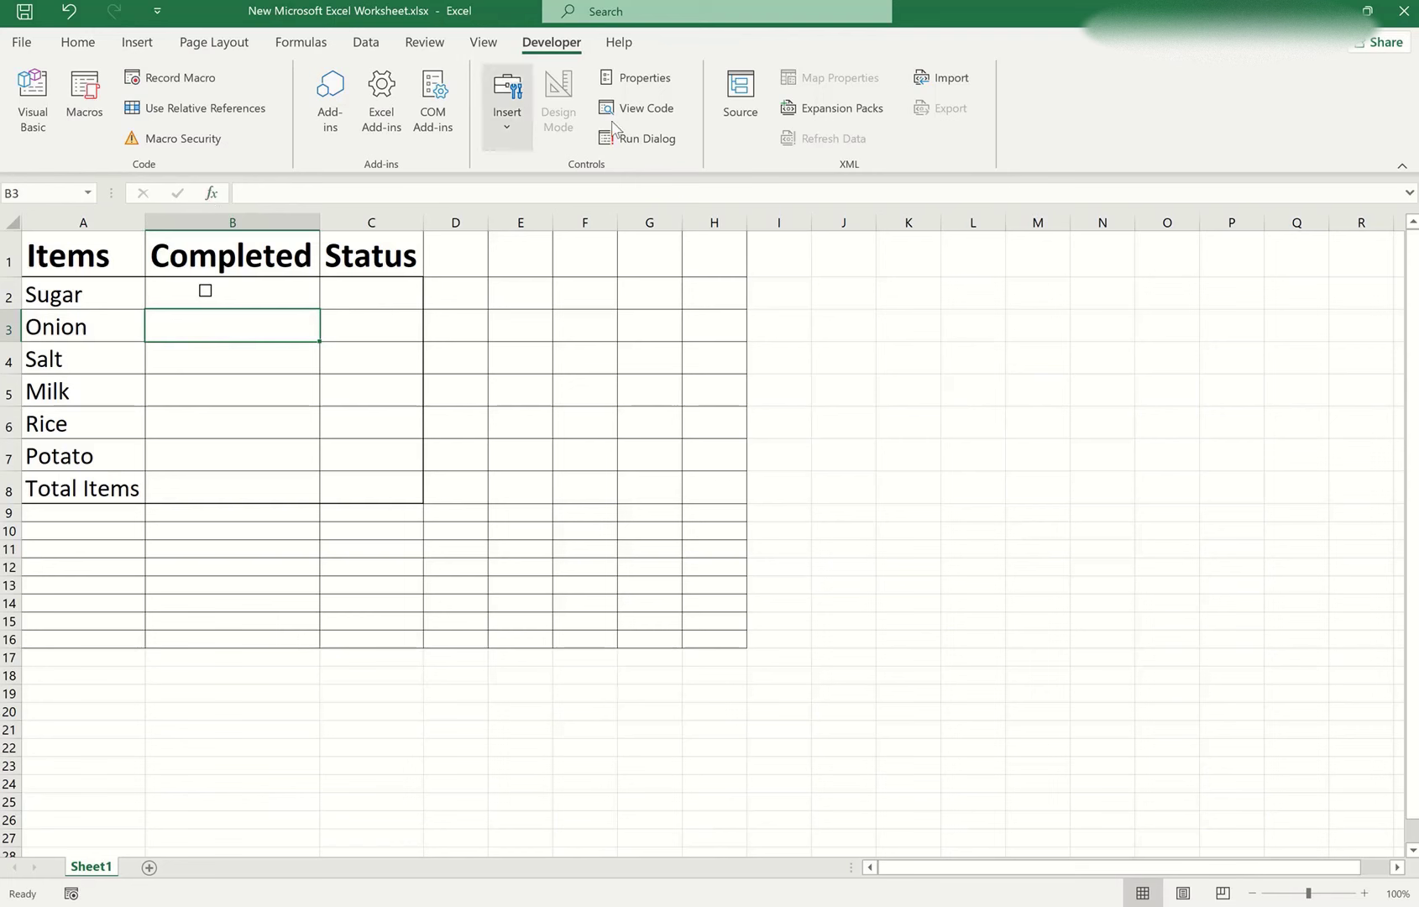
- Draw a second form check box in B3 beside Onion
left_click(507, 101)
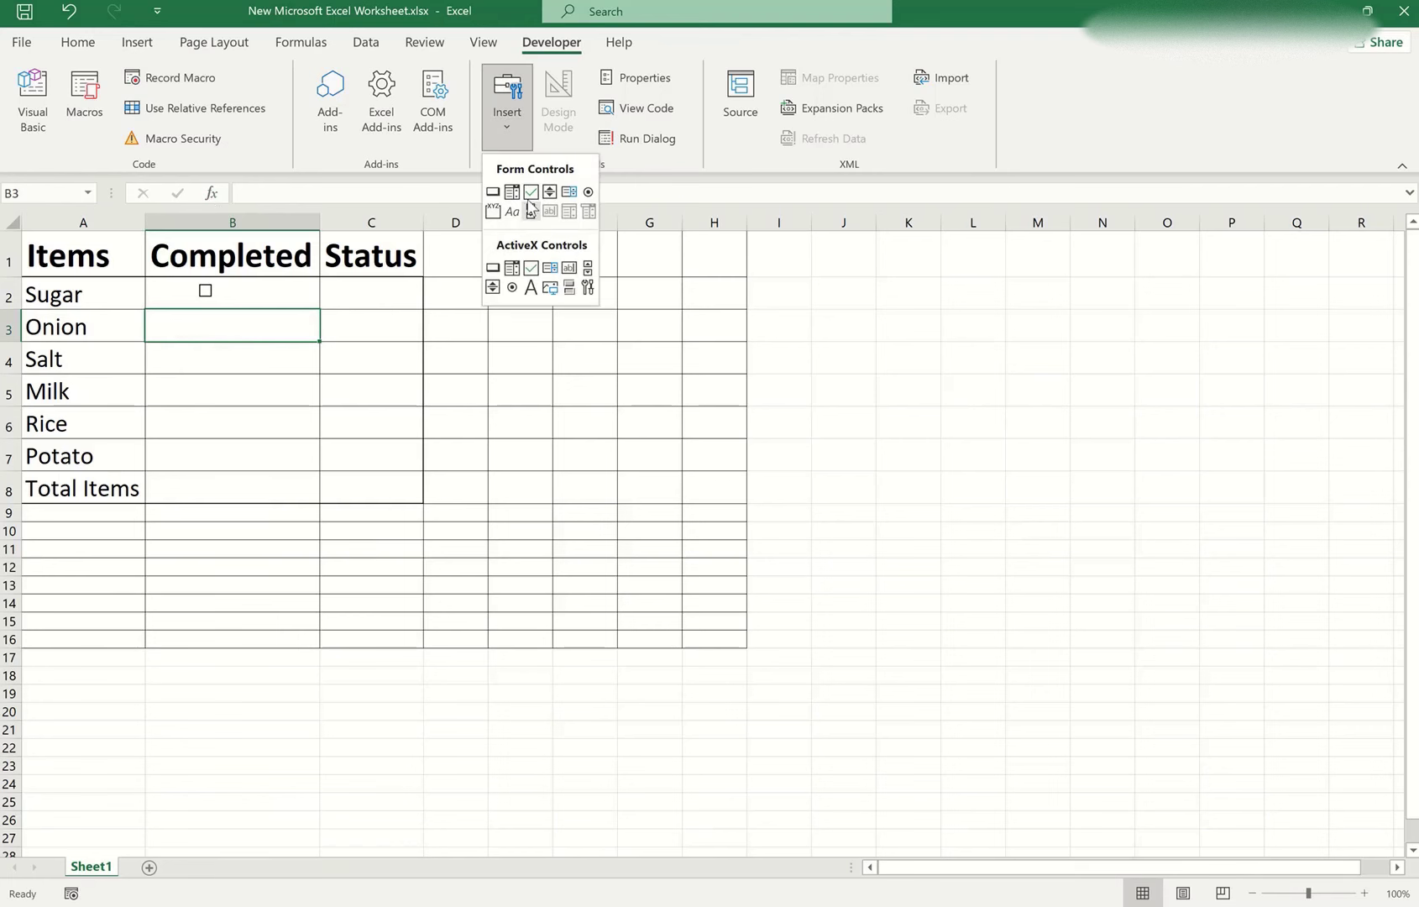
left_click(531, 191)
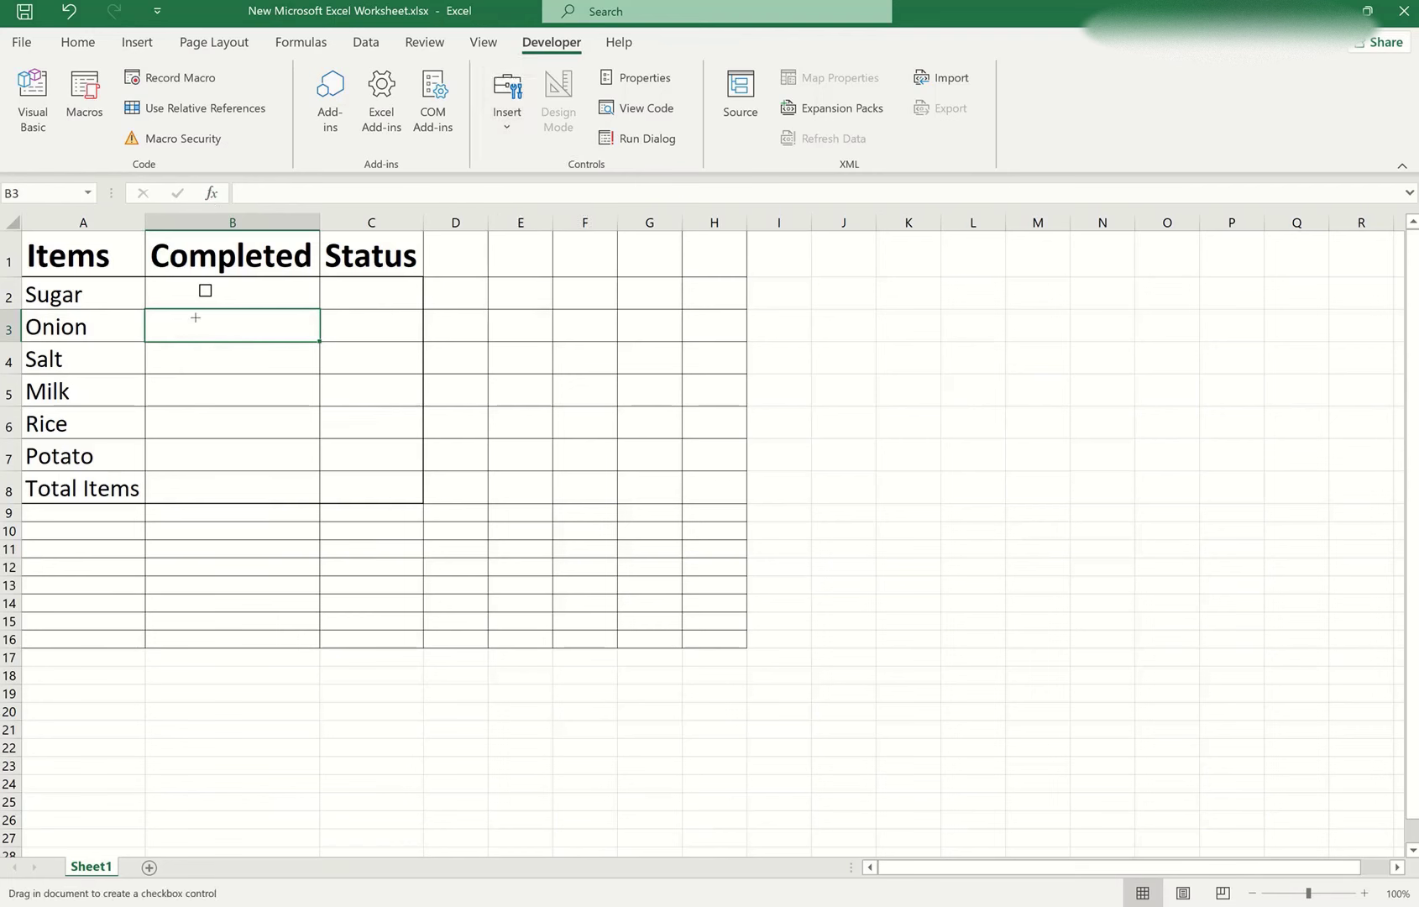
mouse_move(201, 316)
left_mouse_down()
mouse_move(229, 334)
mouse_move(211, 325)
left_mouse_up()
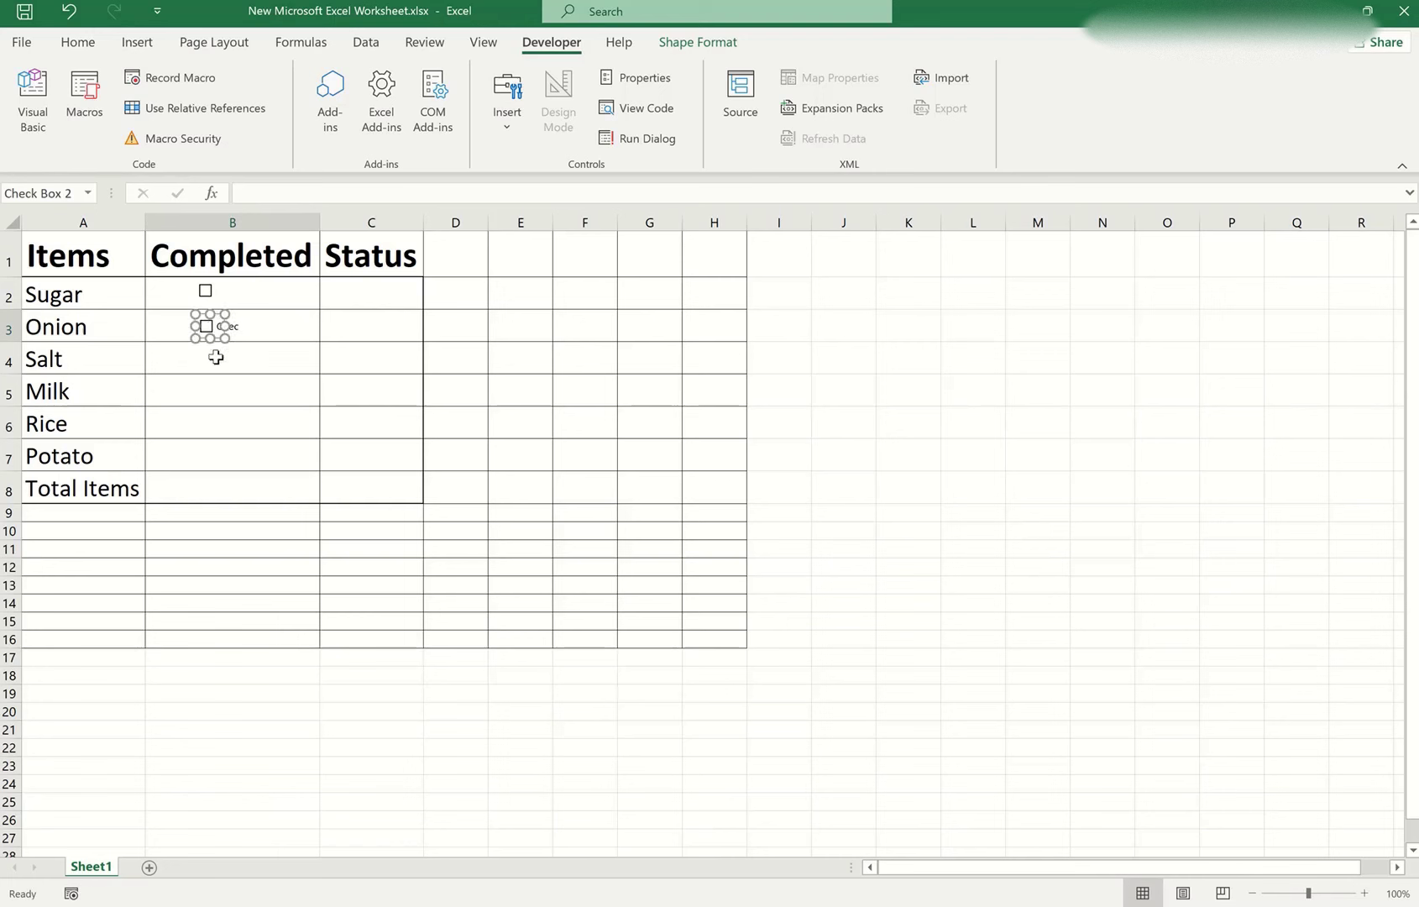
left_click(227, 361)
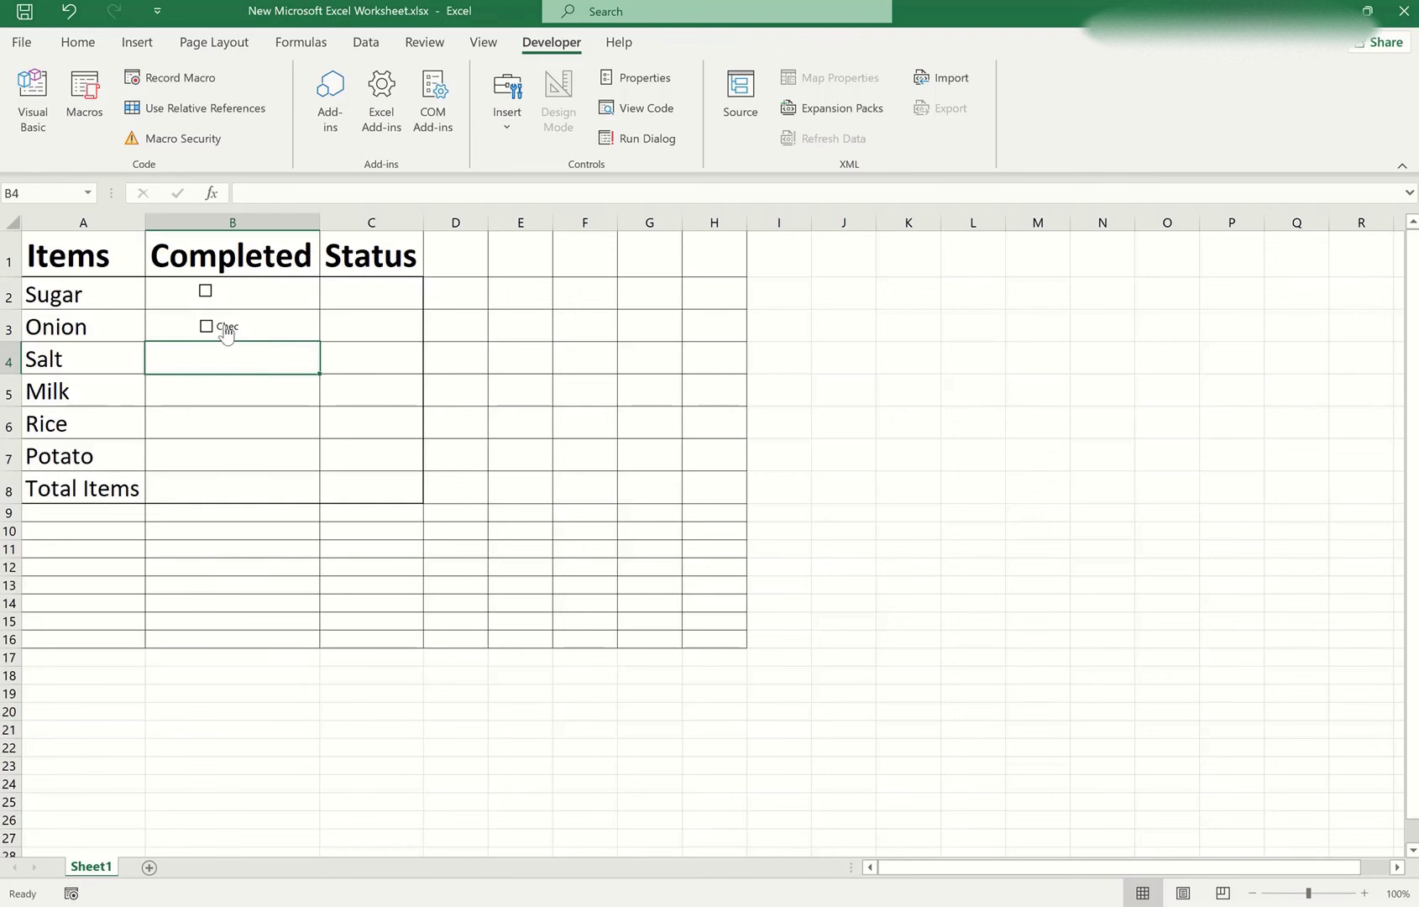
- Widen the Onion check box and delete its label text
left_click(227, 329)
right_click(225, 328)
left_click(151, 321)
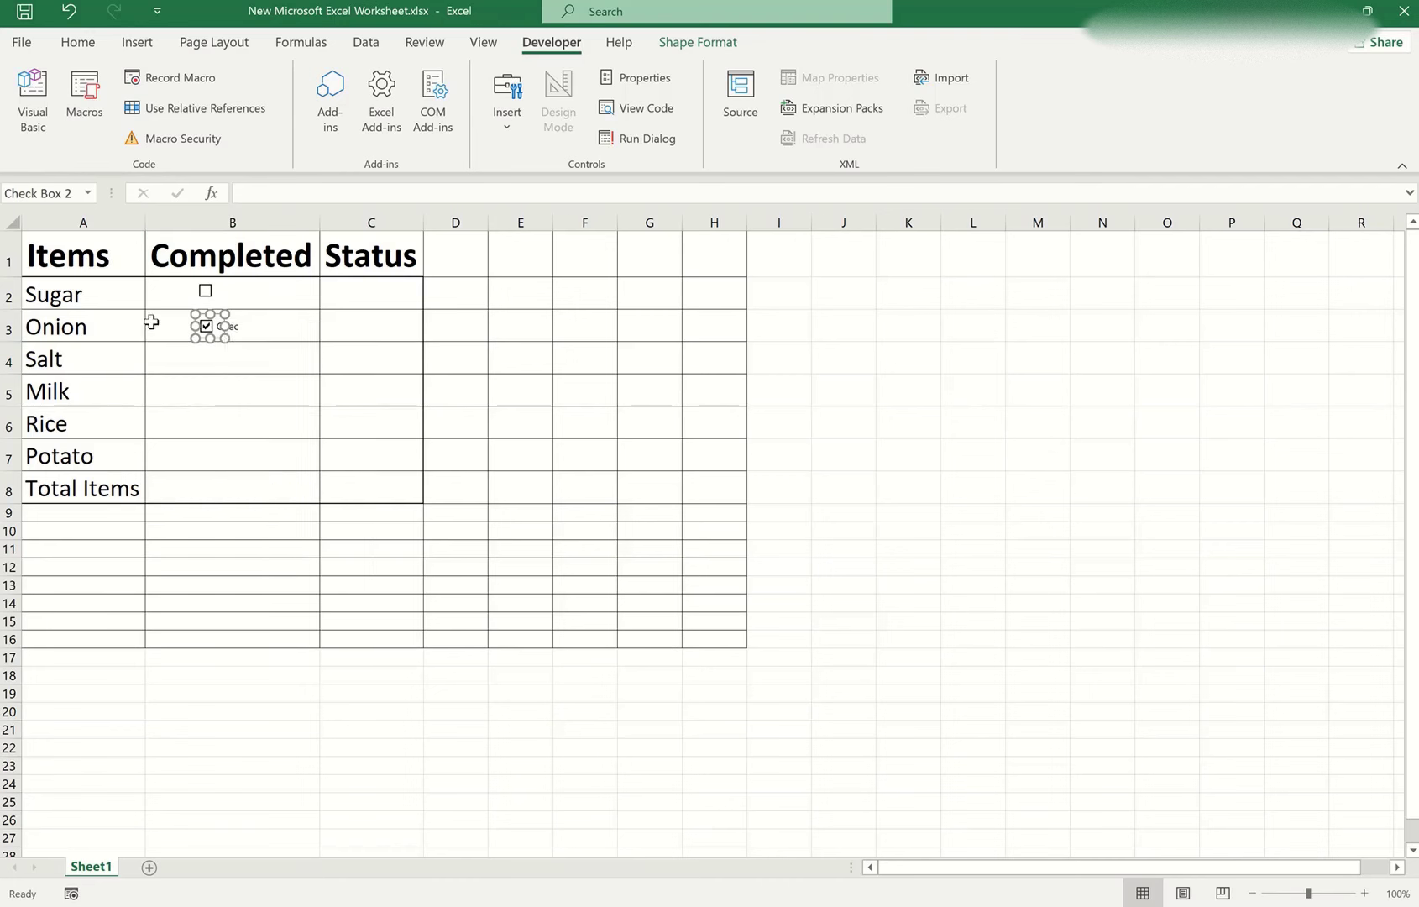
left_click_drag(226, 326, 254, 327)
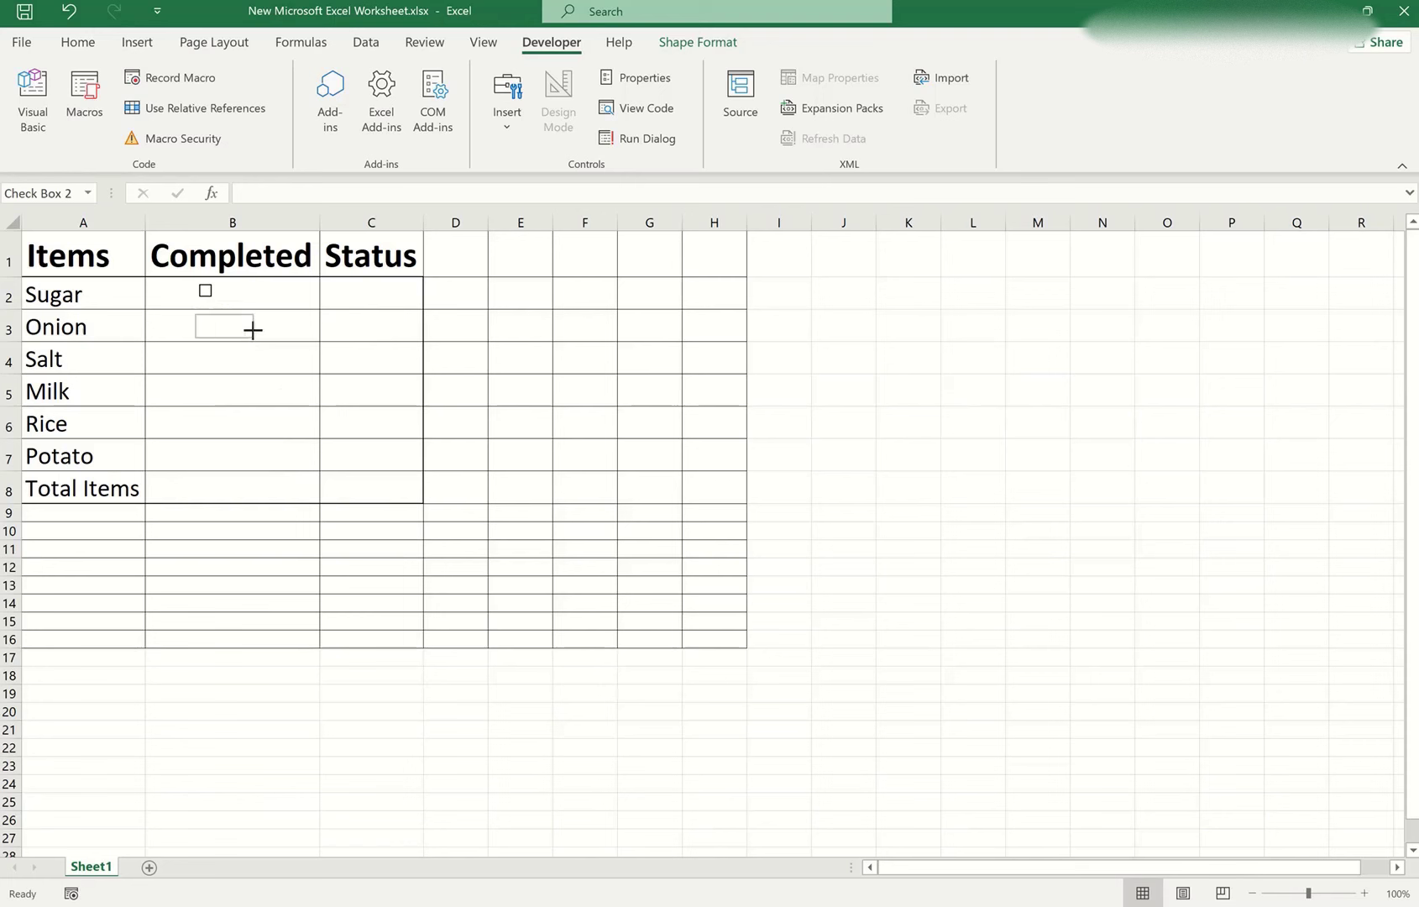
left_click(228, 327)
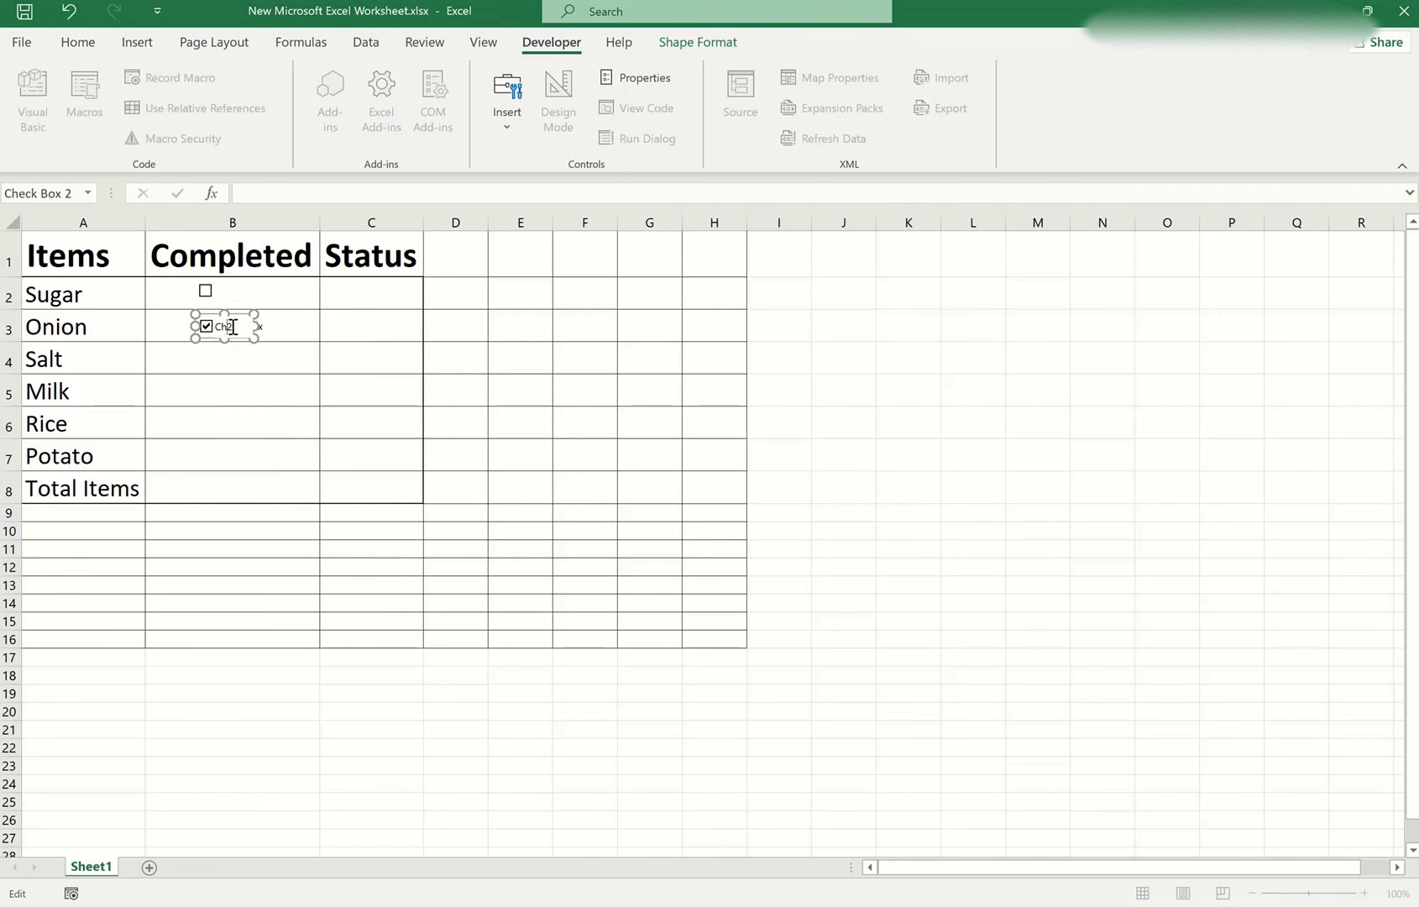
key("BackSpace")
left_click(229, 371)
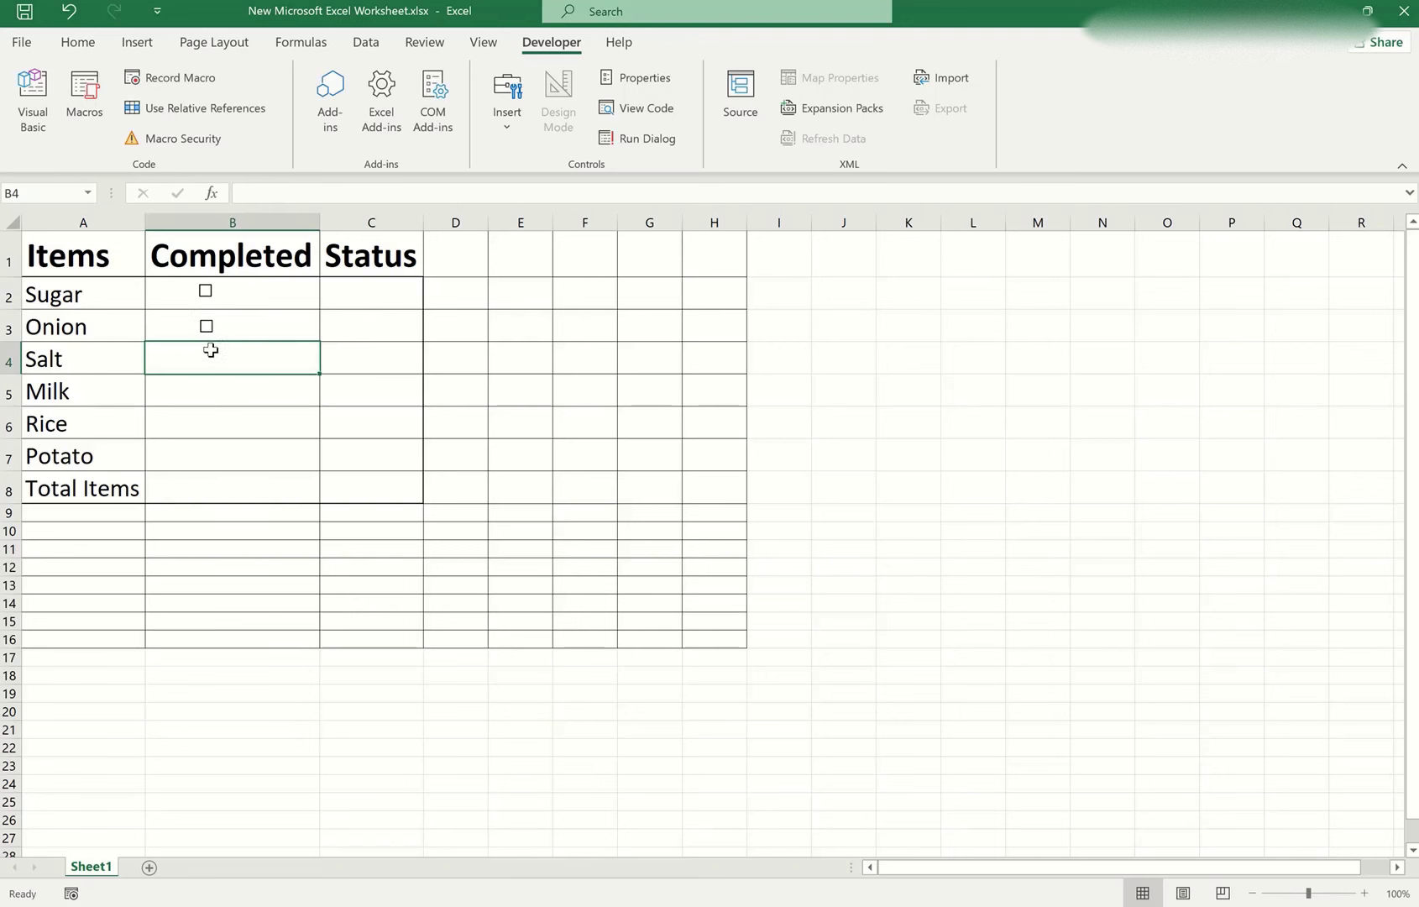
- Draw another check box in B4 beside Salt
left_click(520, 143)
left_click(533, 192)
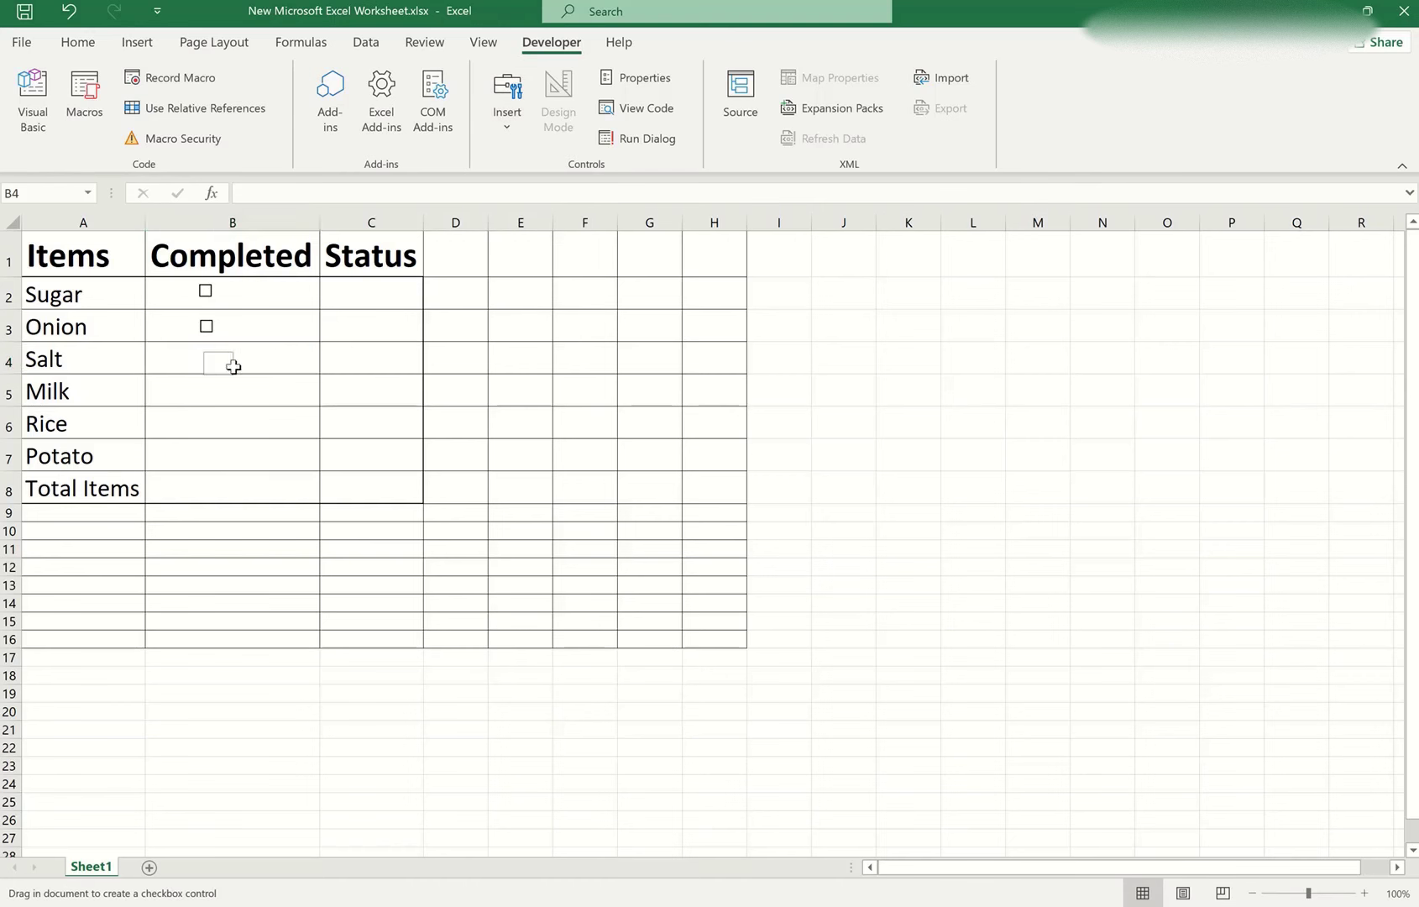
left_click_drag(233, 366, 234, 369)
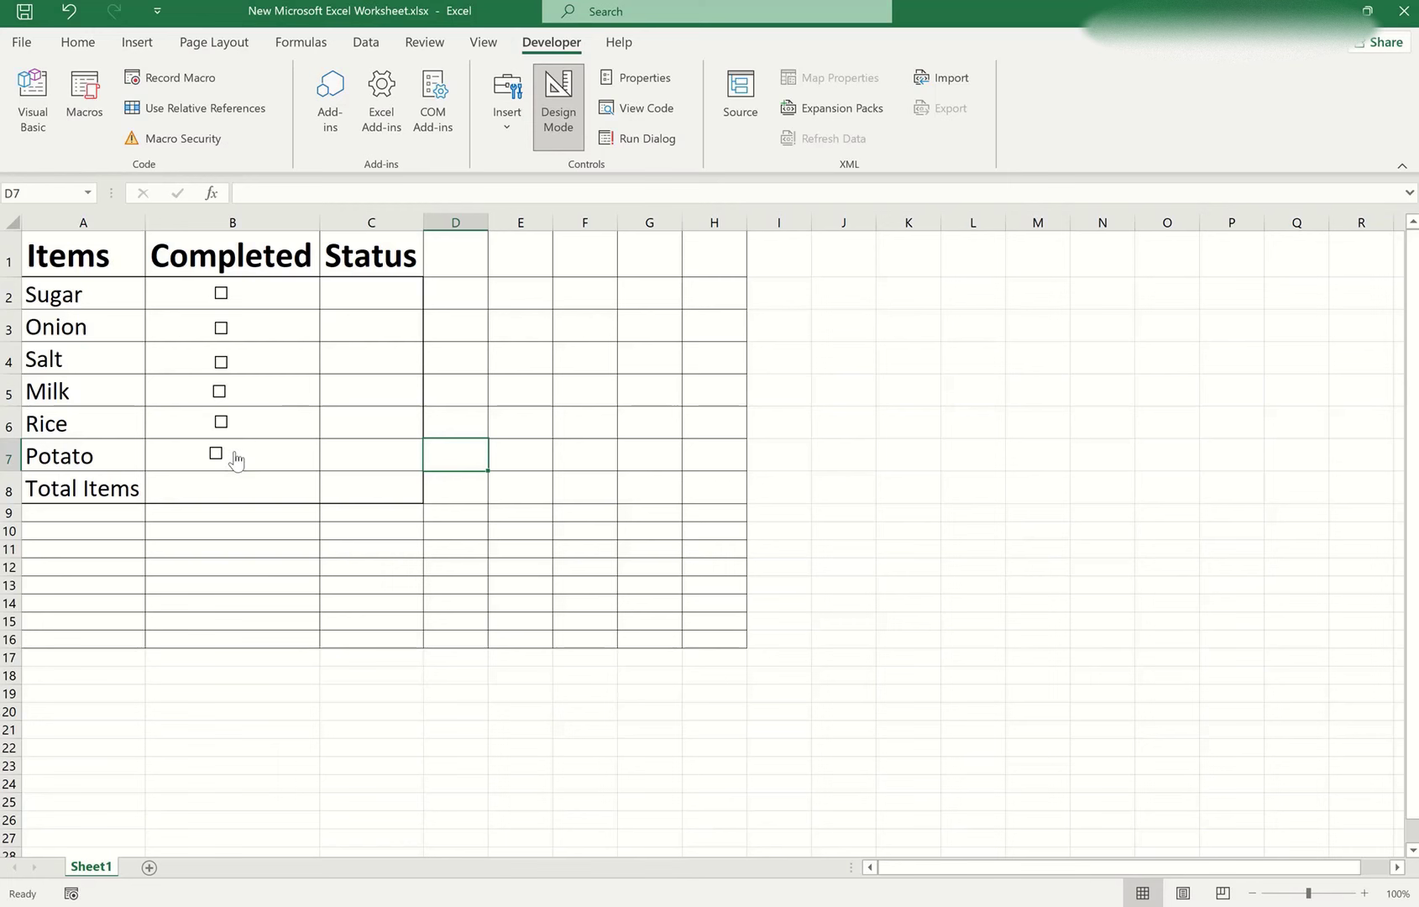
- Untick Sugar, toggle Onion on and off, then select the Sugar check box
left_click(221, 296)
left_click(220, 328)
left_click(222, 329)
left_click_drag(342, 287, 354, 472)
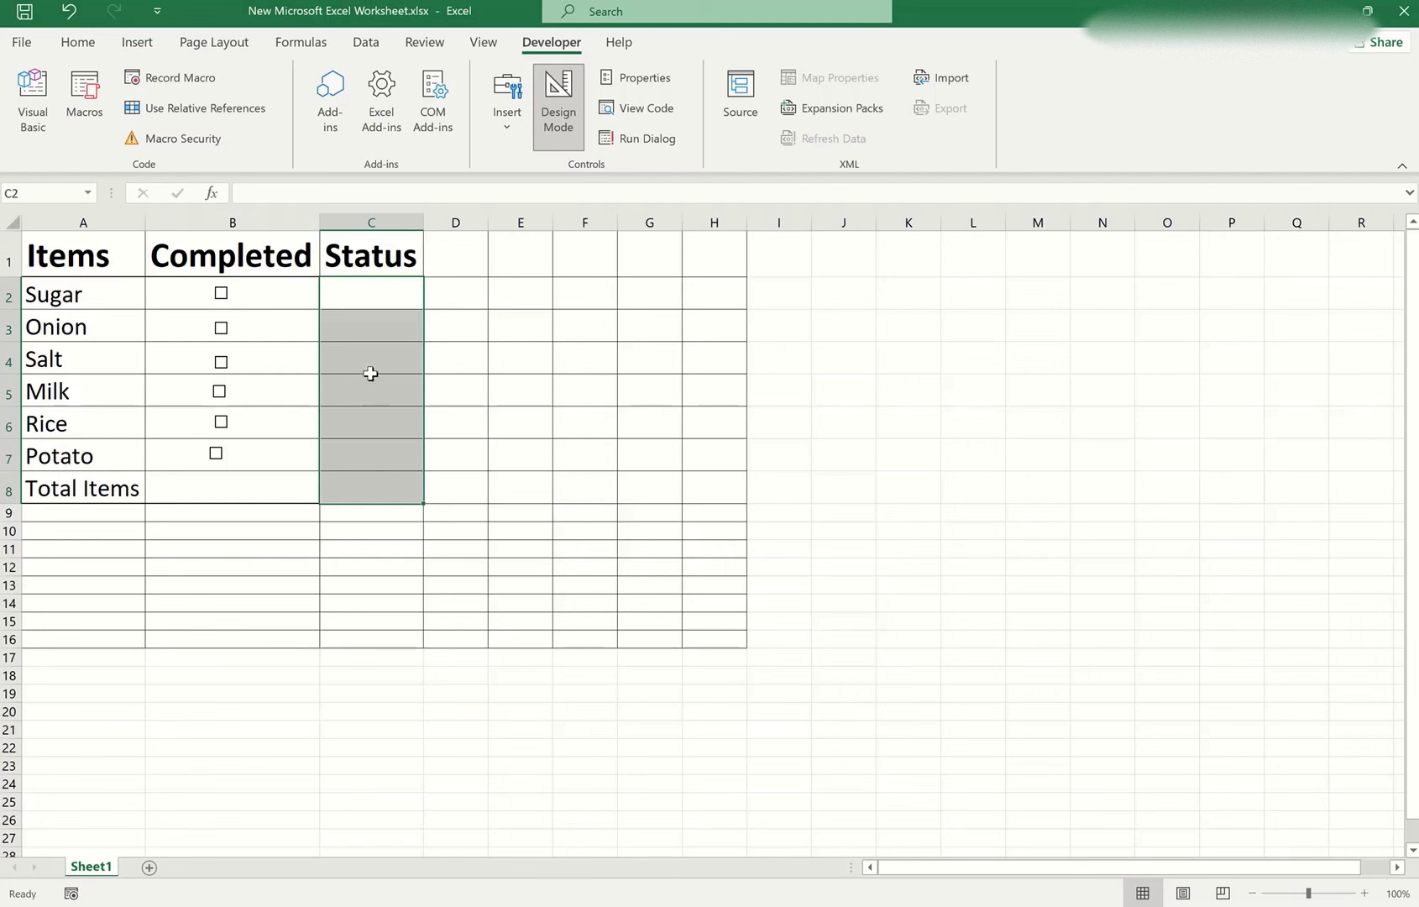
left_click(219, 485)
left_click(362, 297)
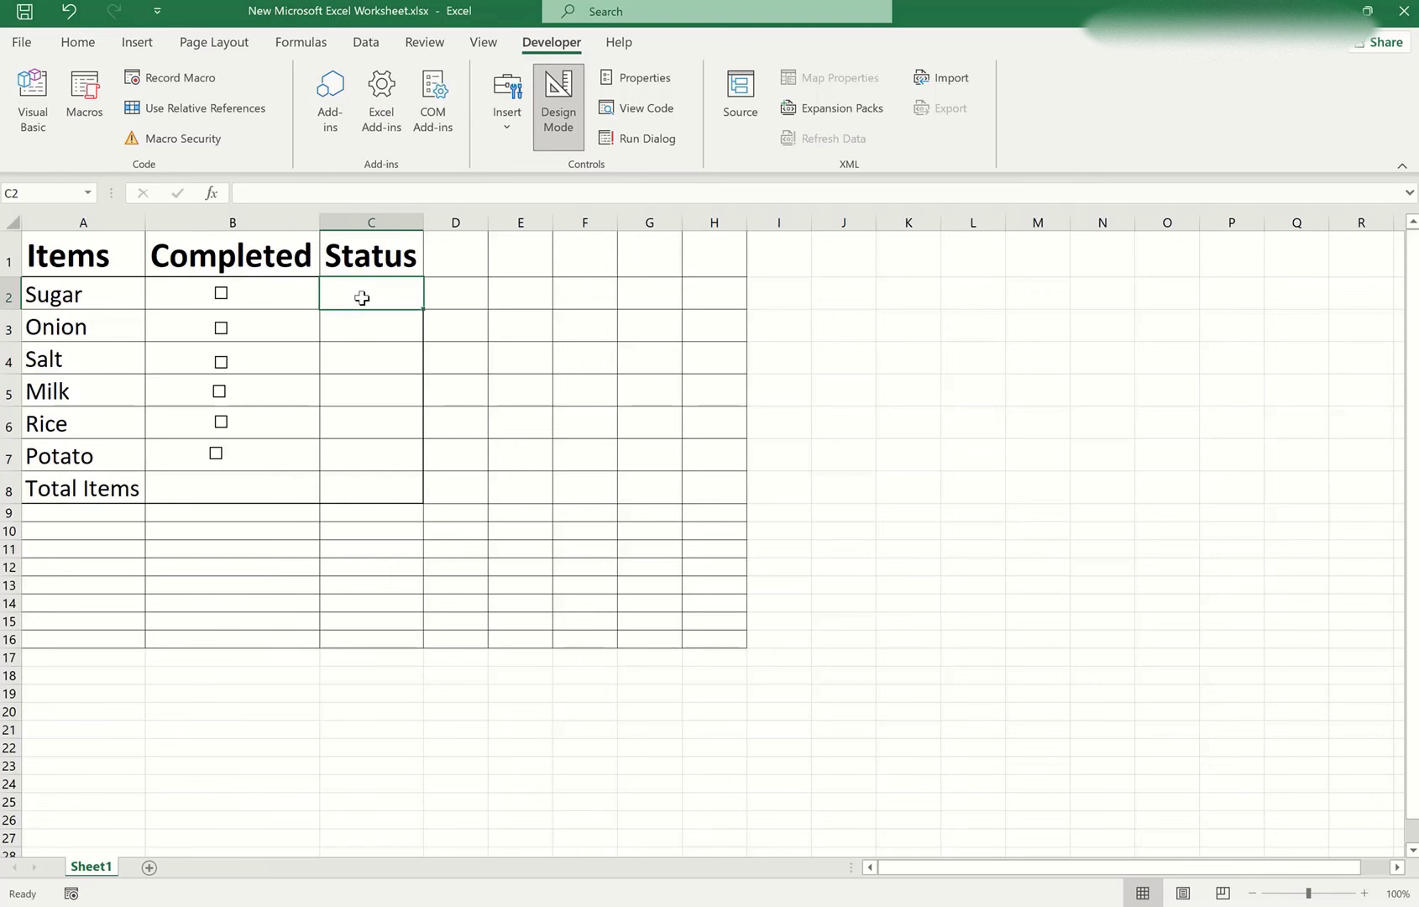
left_click(233, 295)
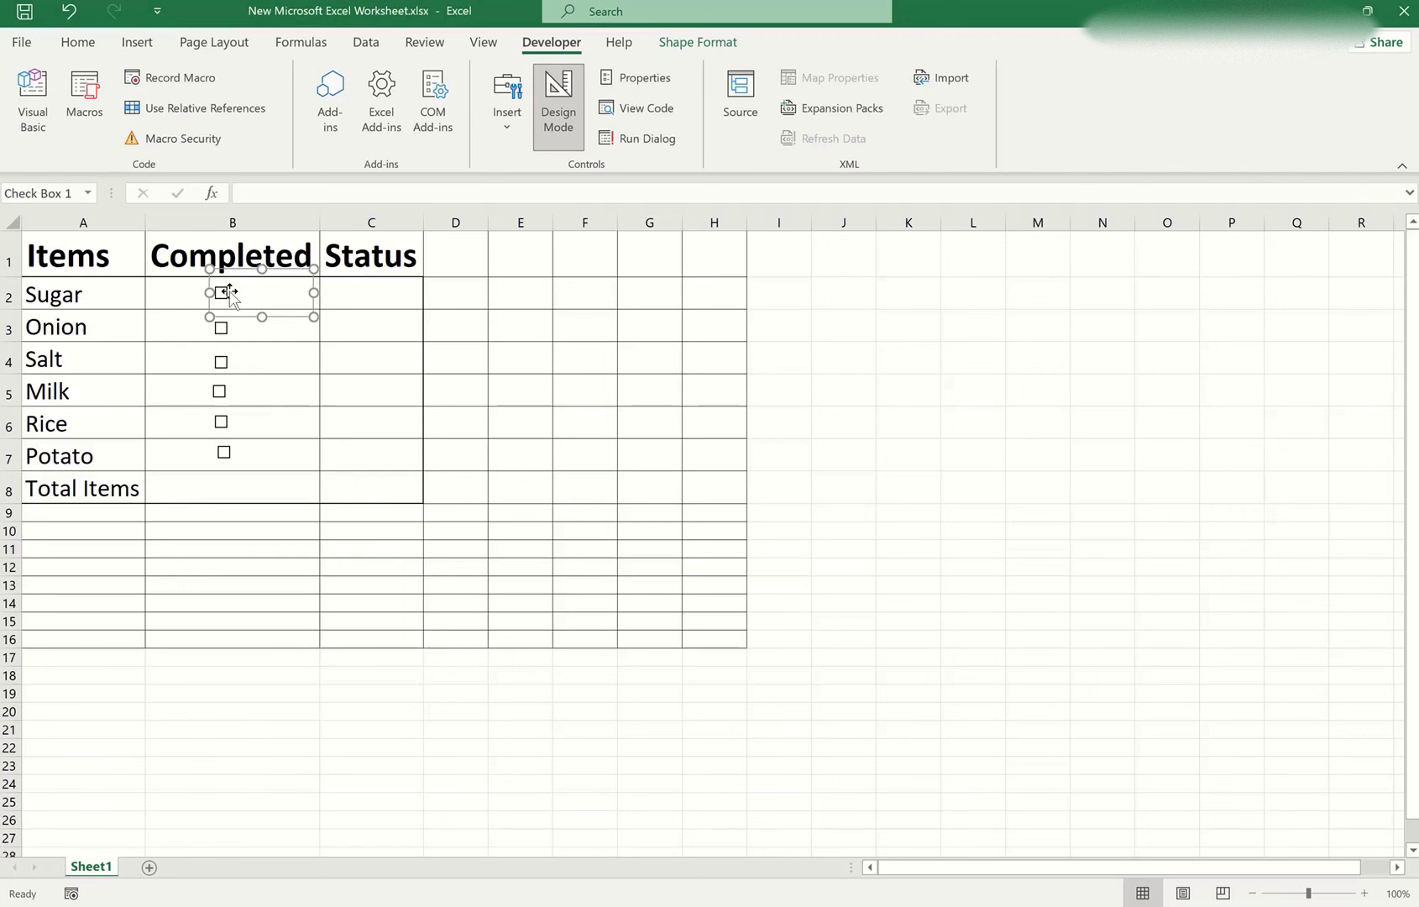
- Link the Sugar check box to cell C2 and test it toggles TRUE/FALSE
right_click(229, 292)
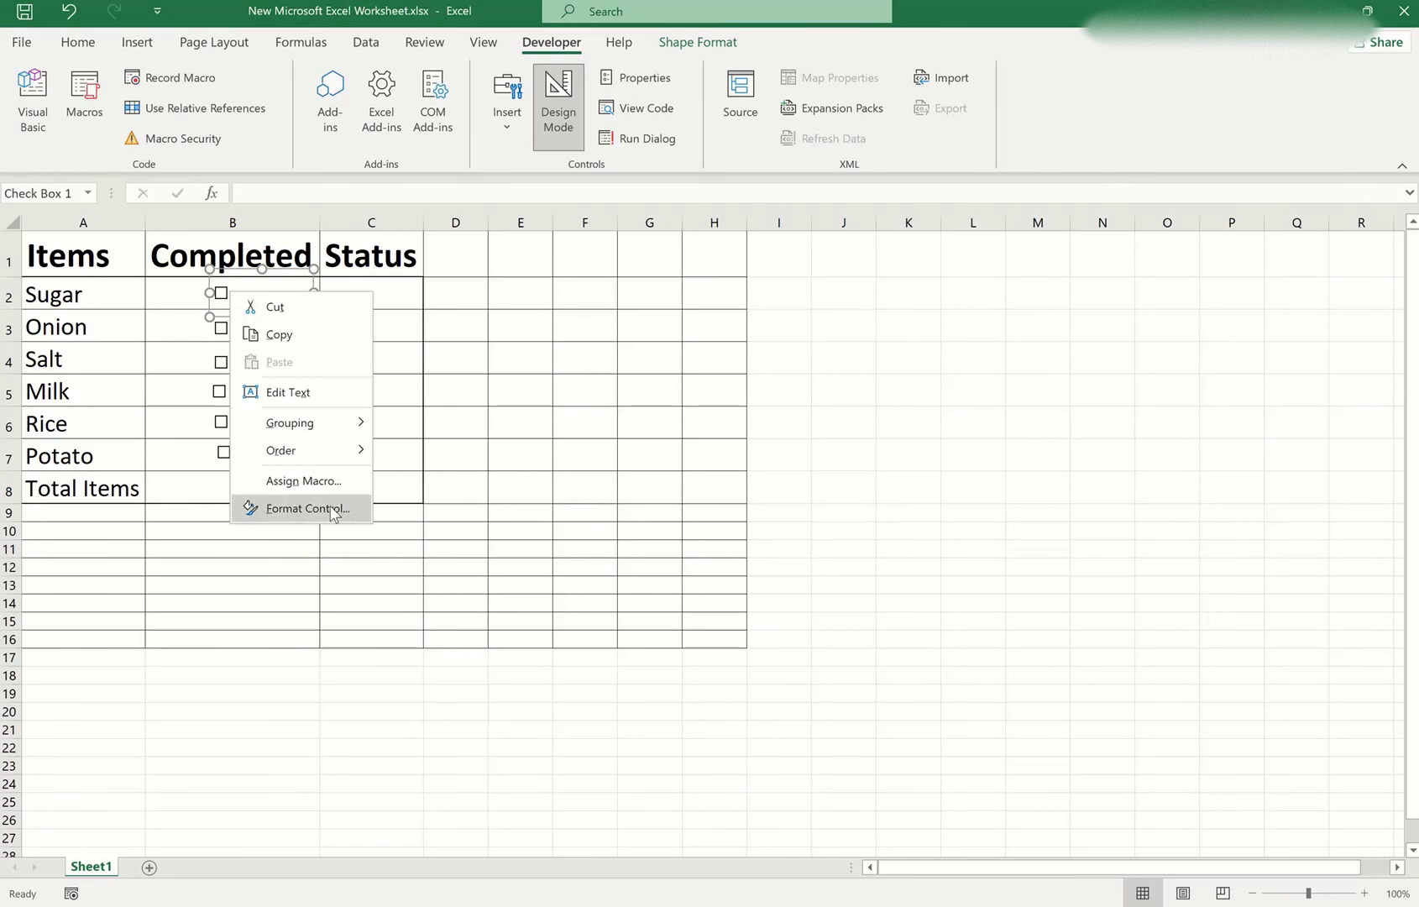
left_click(307, 508)
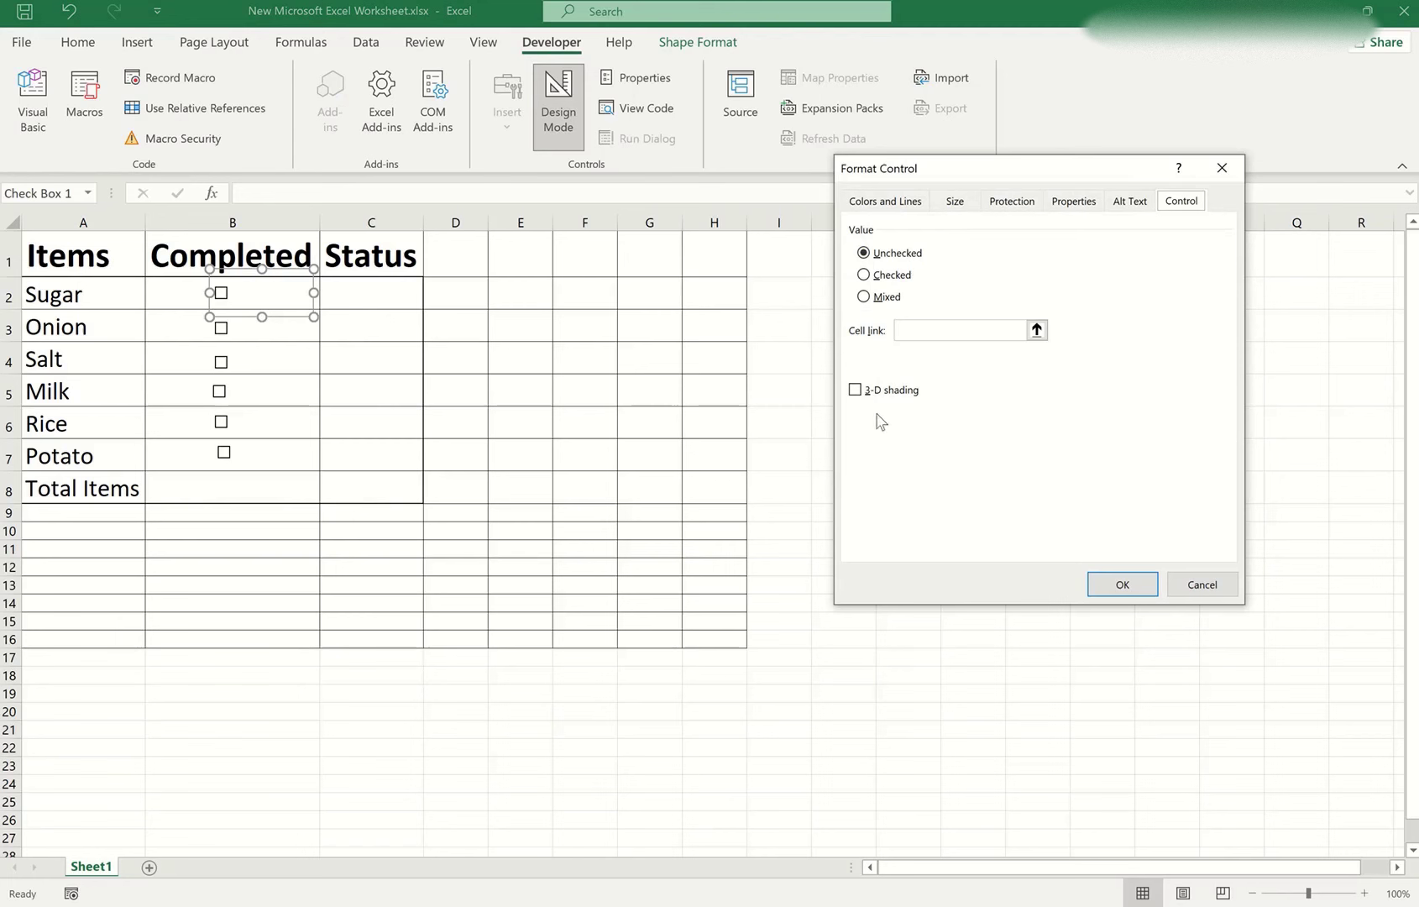
left_click(862, 393)
left_click(949, 330)
left_click(1037, 330)
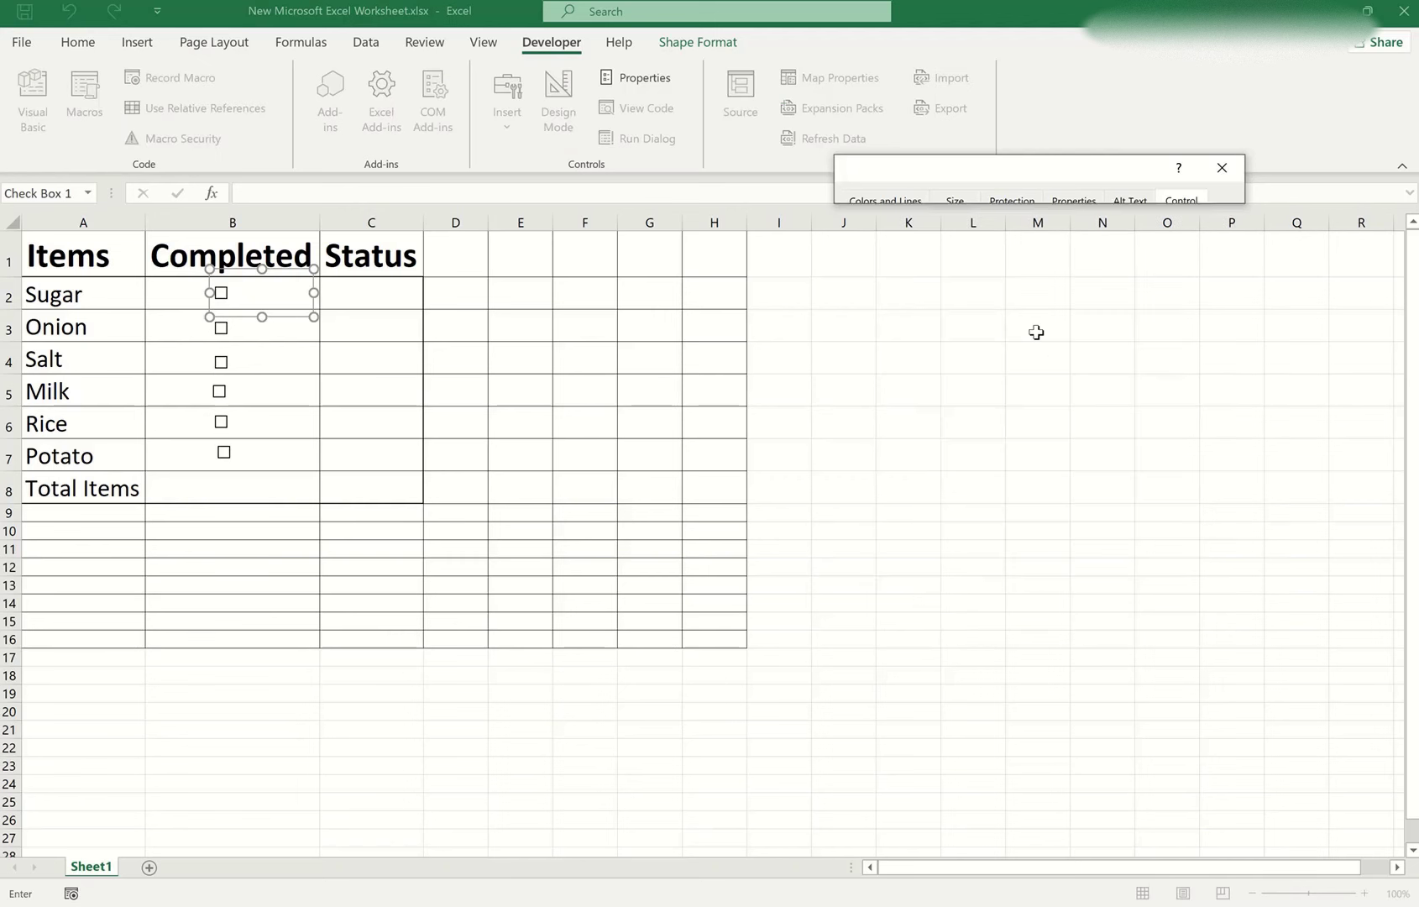
left_click(350, 292)
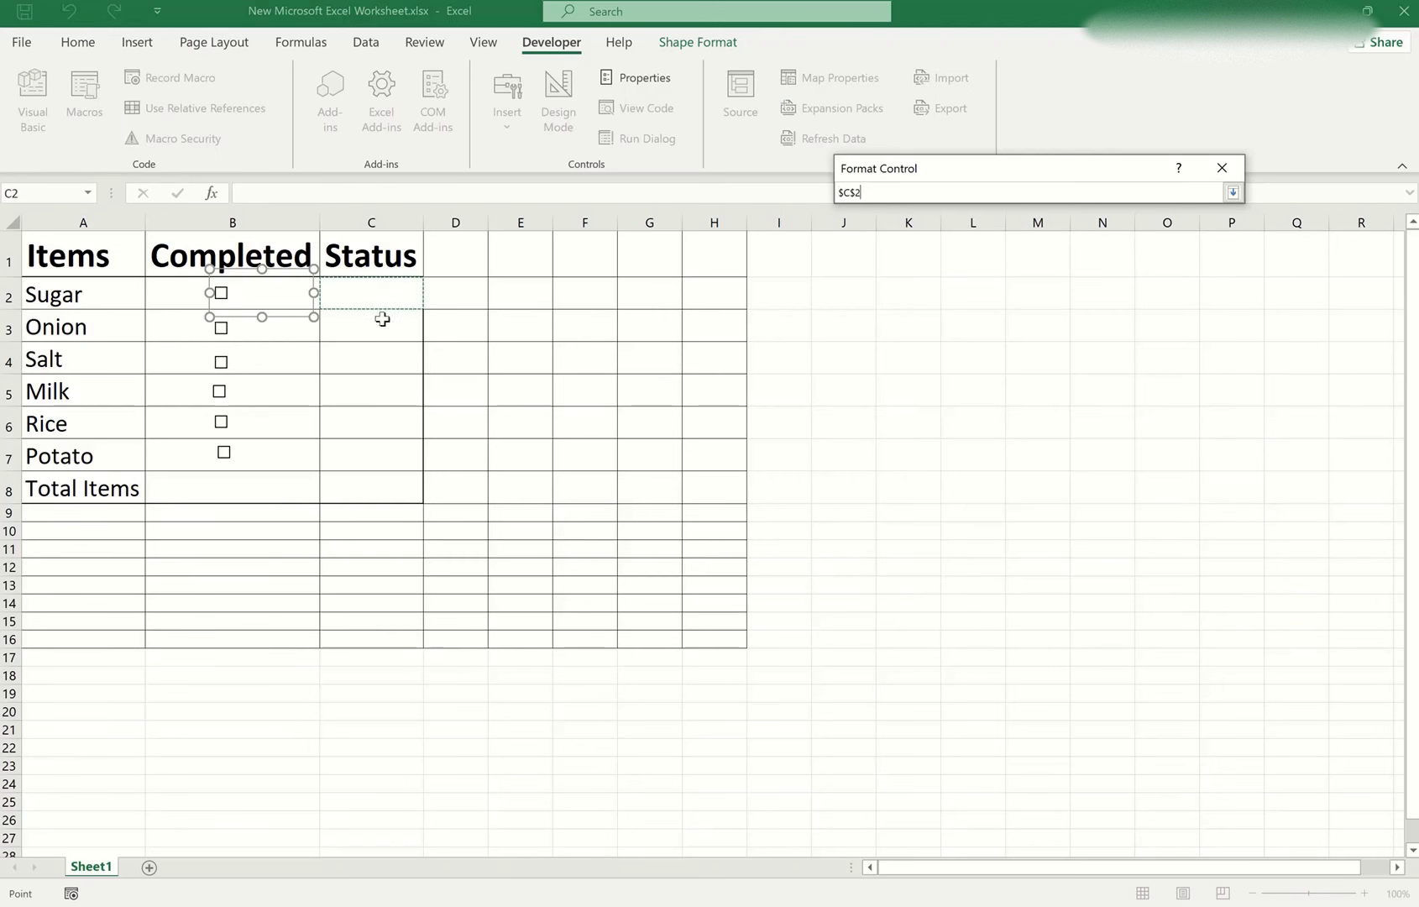
left_click(1233, 192)
left_click(1118, 583)
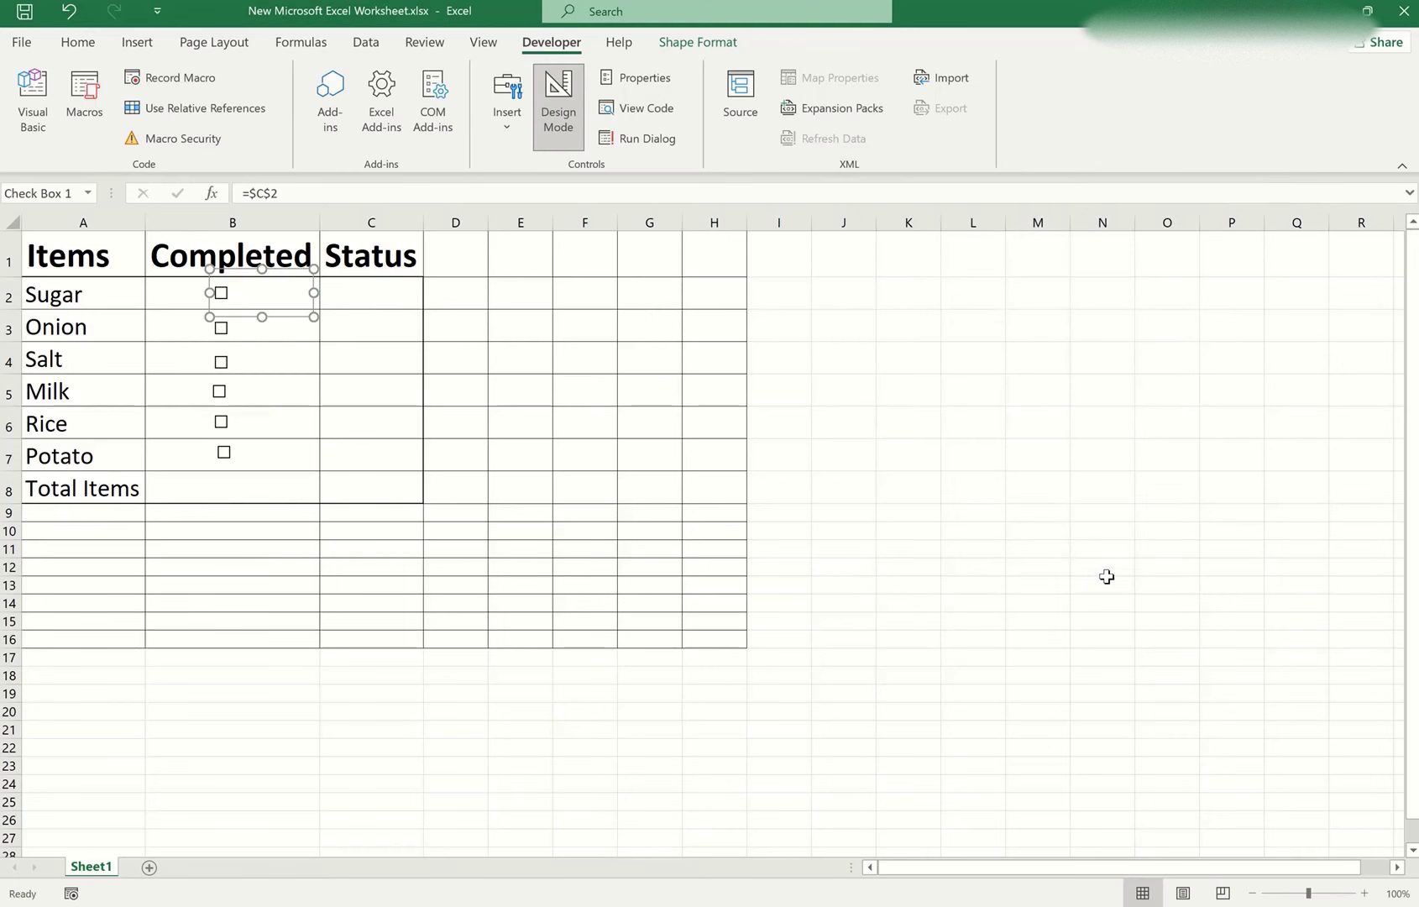
left_click(274, 359)
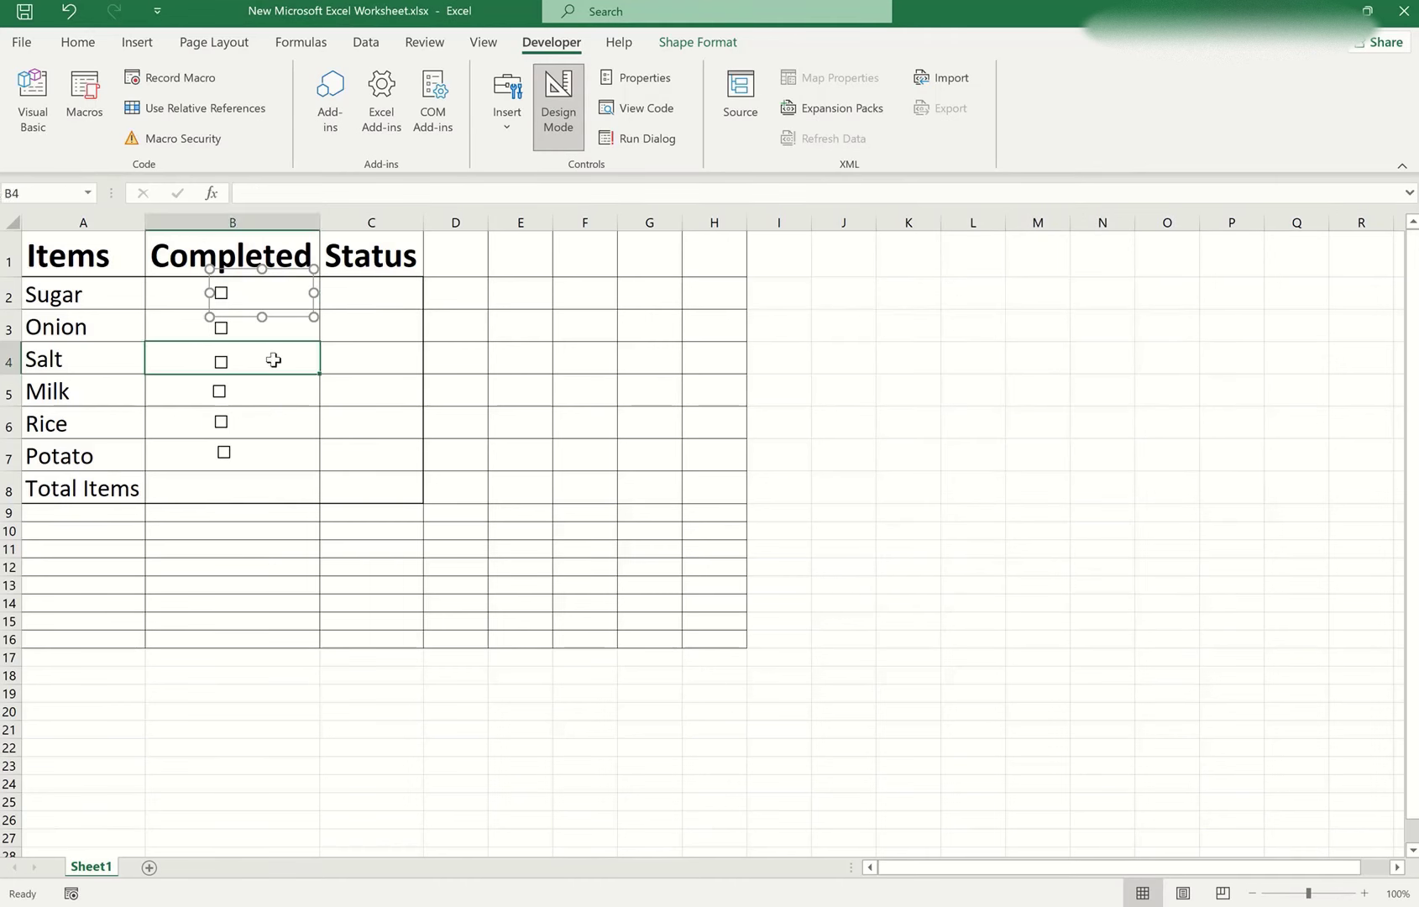
left_click(221, 294)
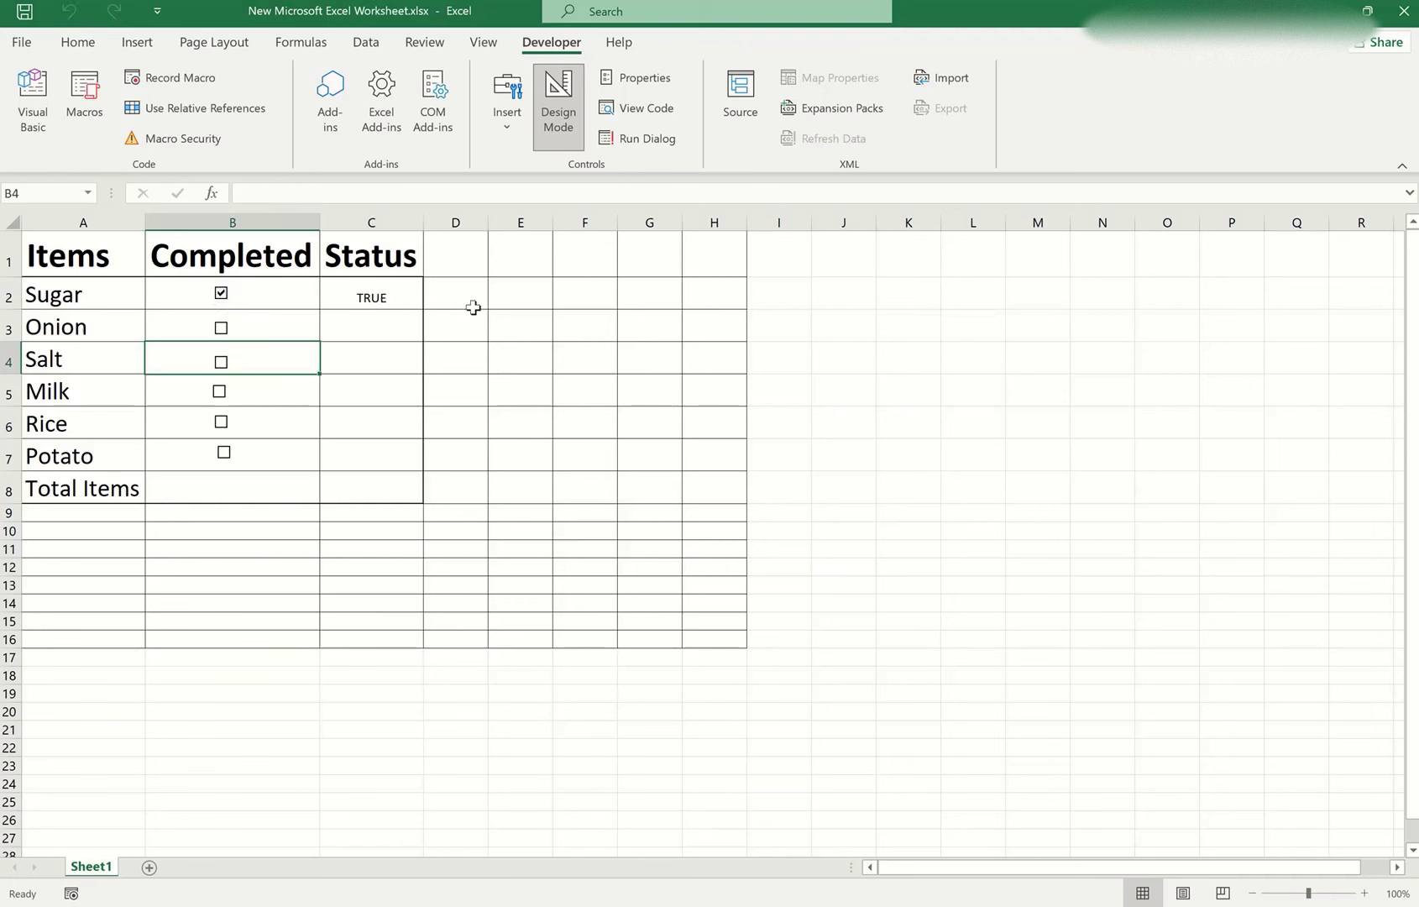
left_click(222, 296)
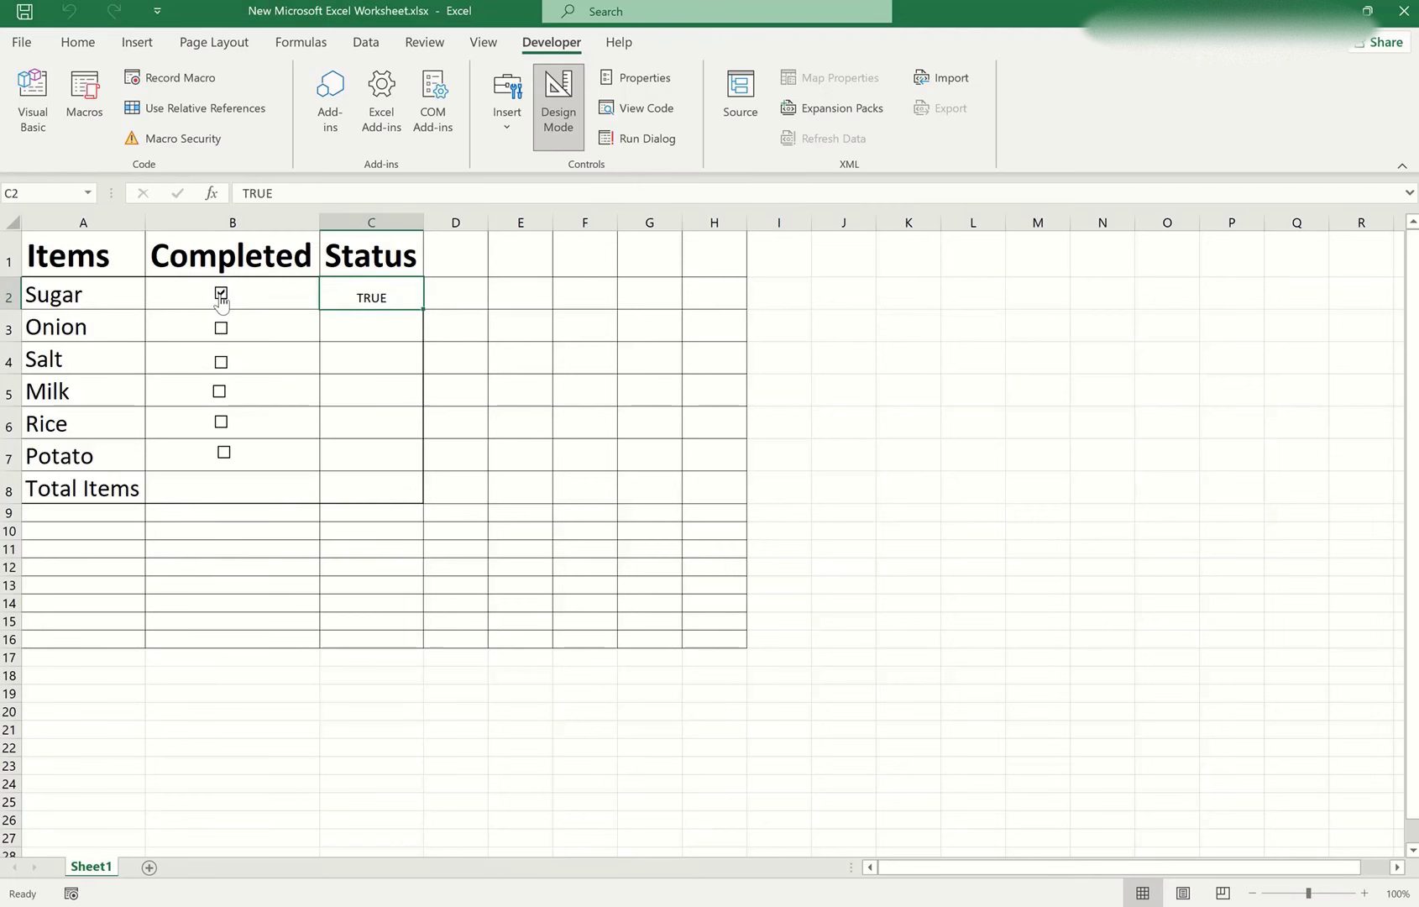
left_click(222, 296)
- Link the Onion check box to cell C3 and tick it to test
left_click(229, 329, "ctrl")
right_click(229, 329)
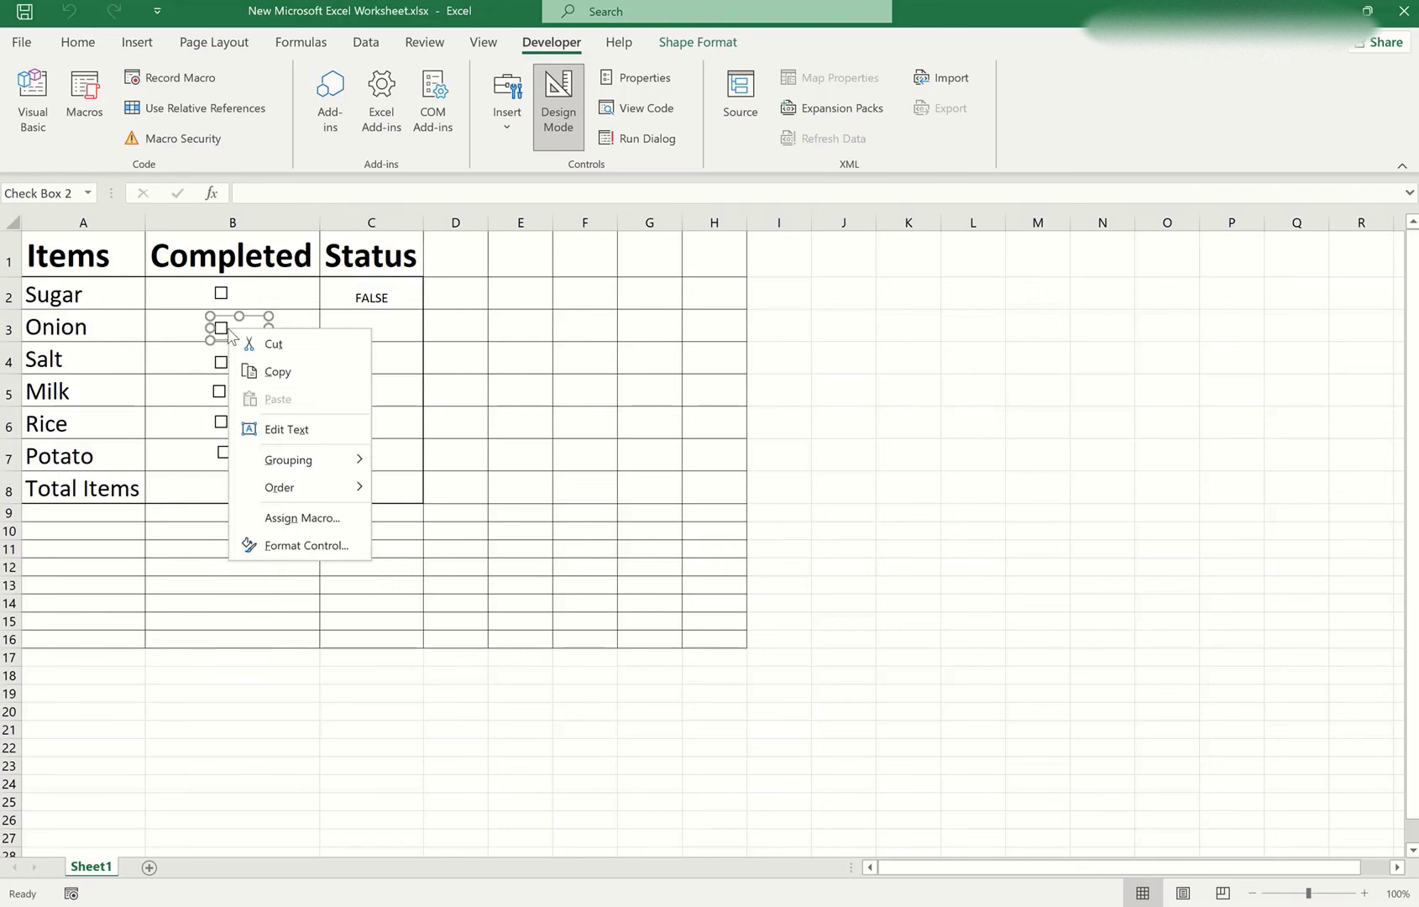
left_click(276, 548)
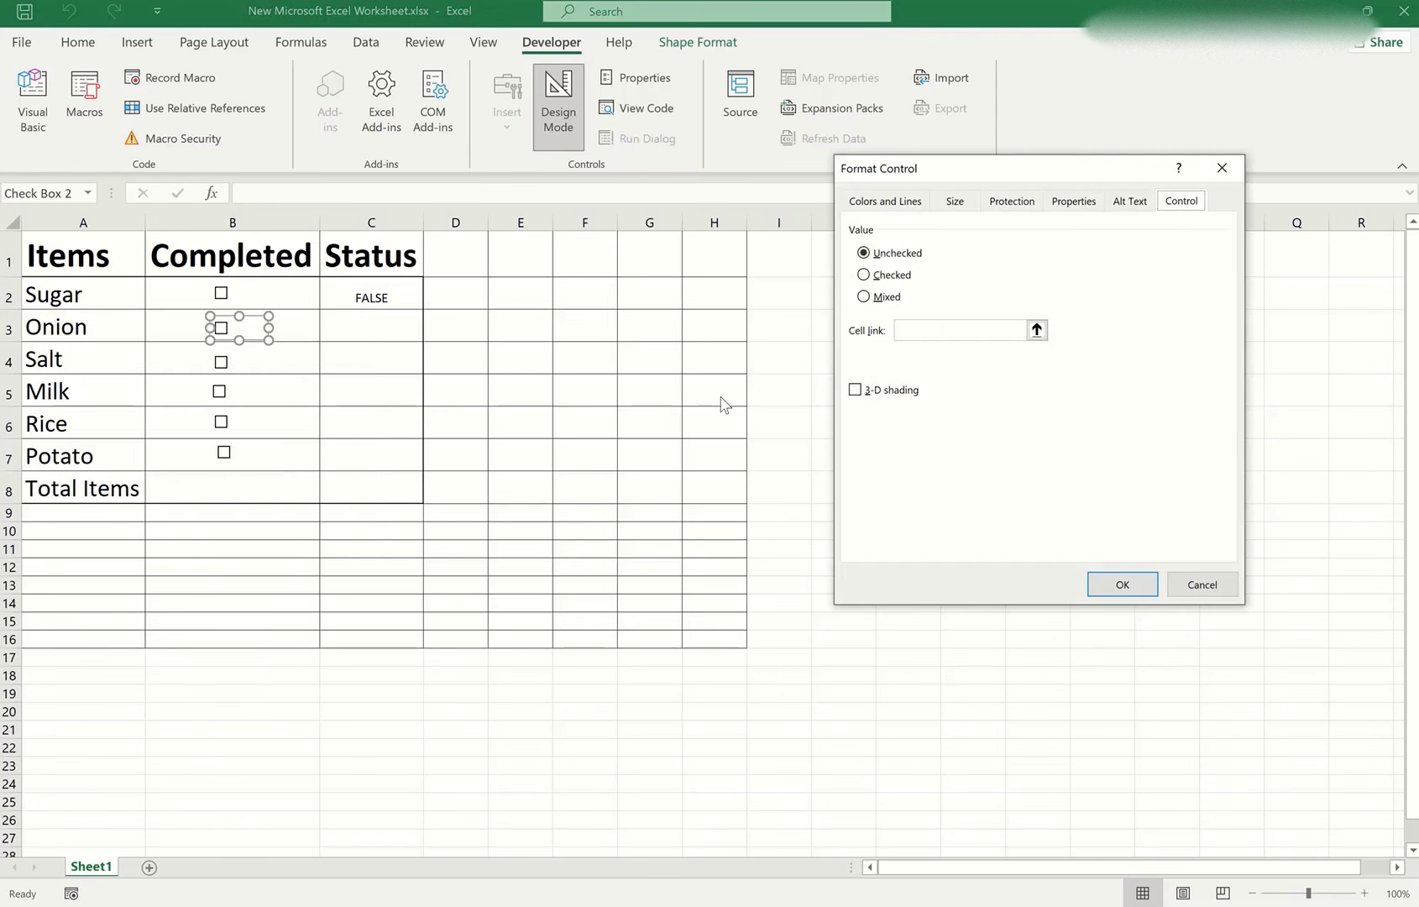
left_click(1037, 330)
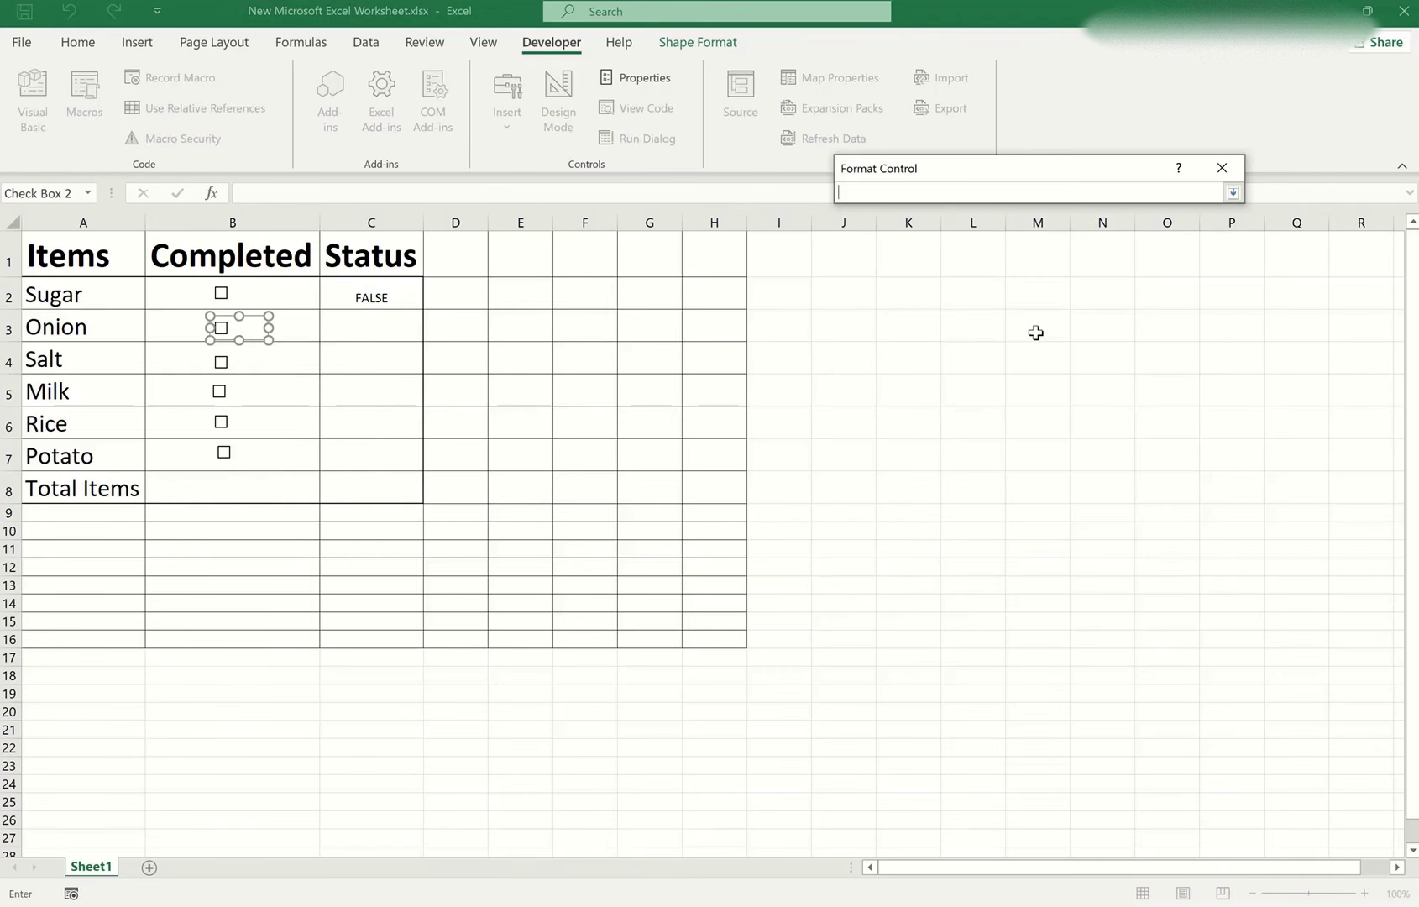
left_click(1232, 192)
left_click(363, 332)
left_click(1124, 585)
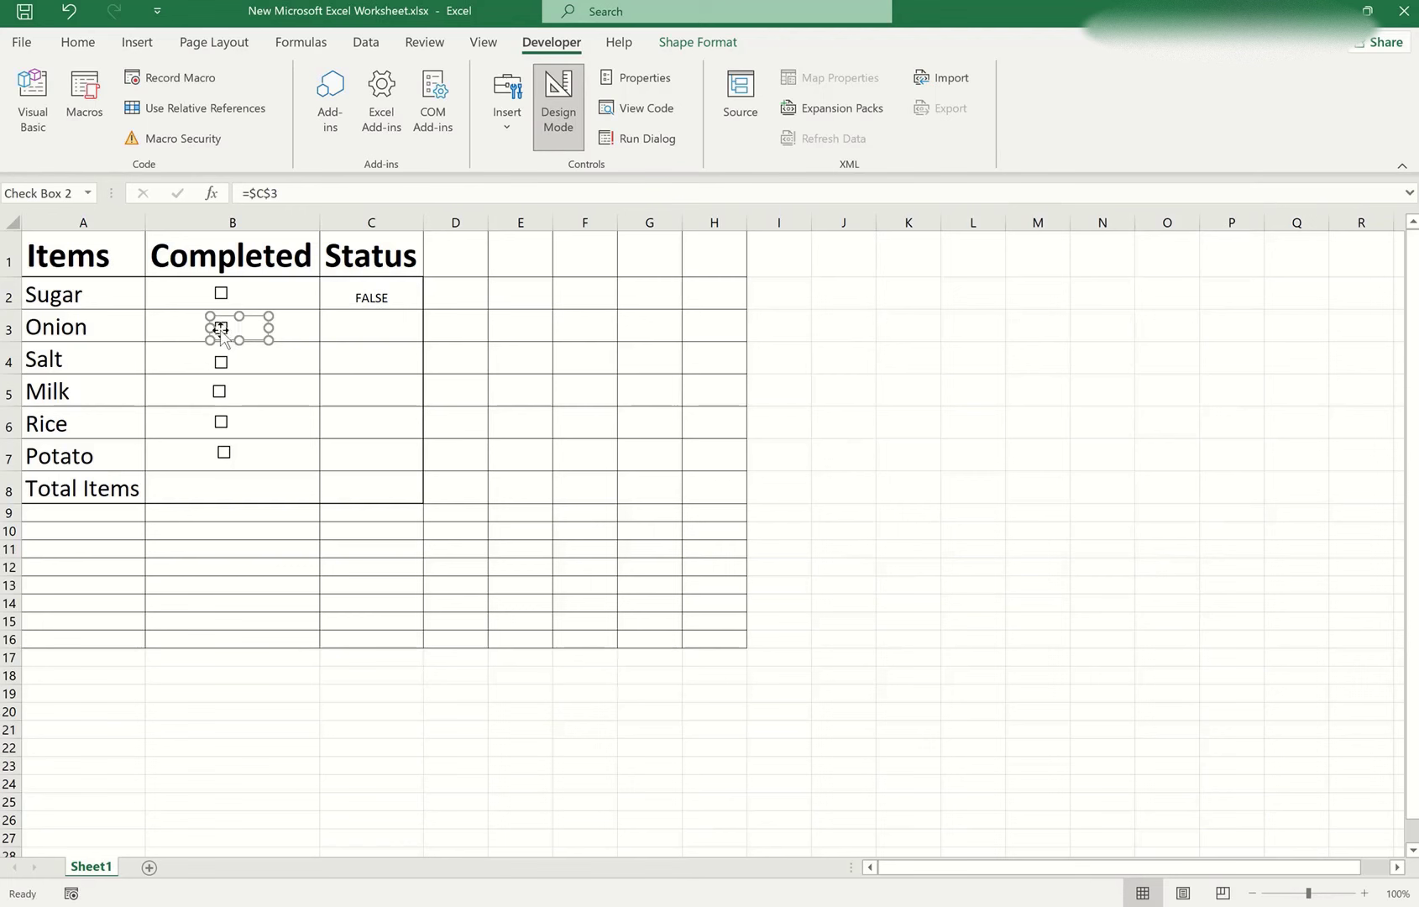
key("Escape")
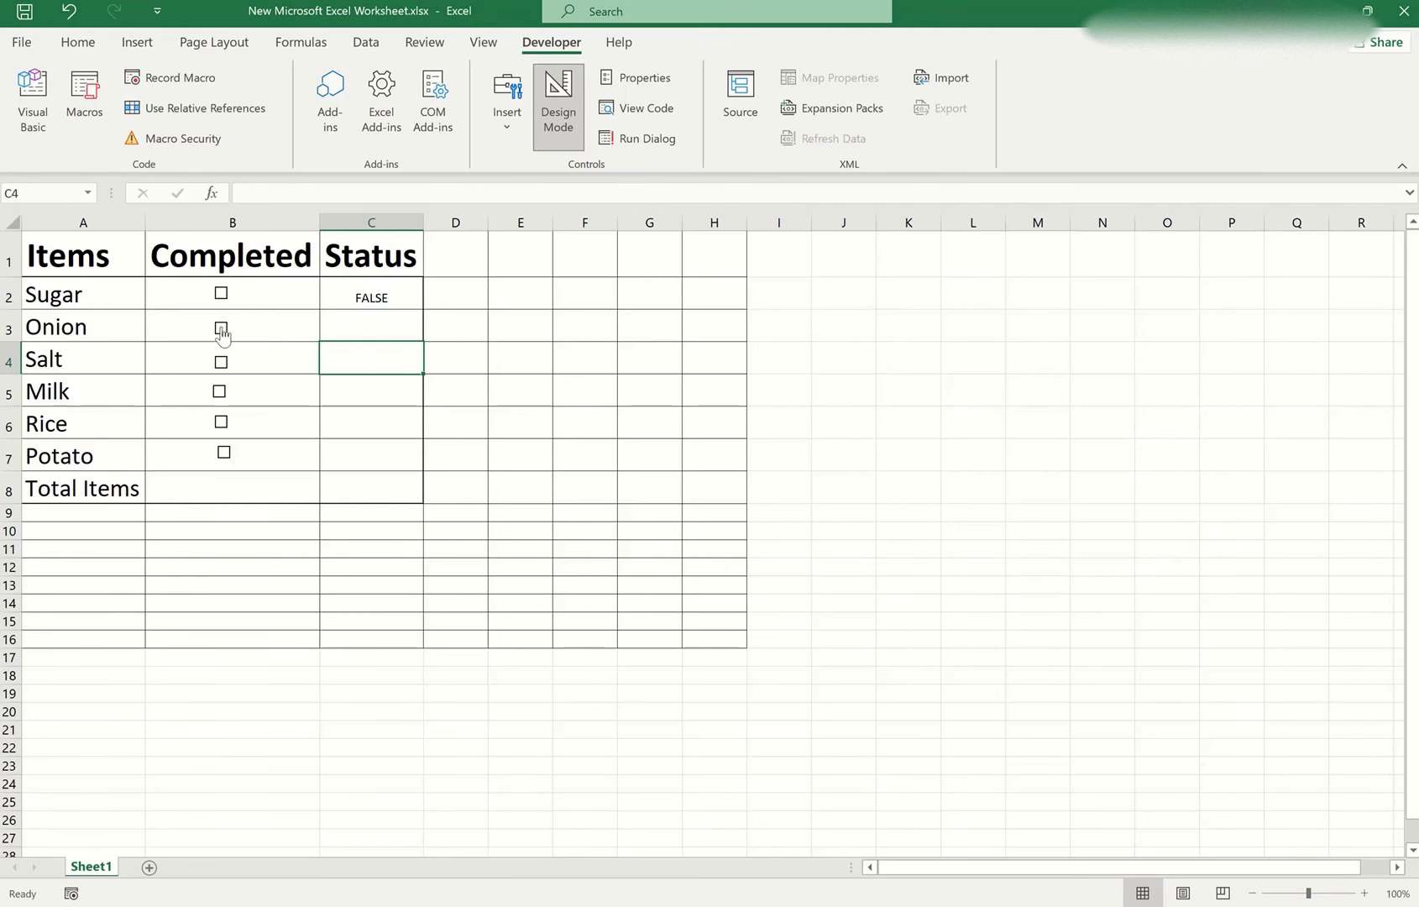
left_click(223, 332)
left_click(373, 481)
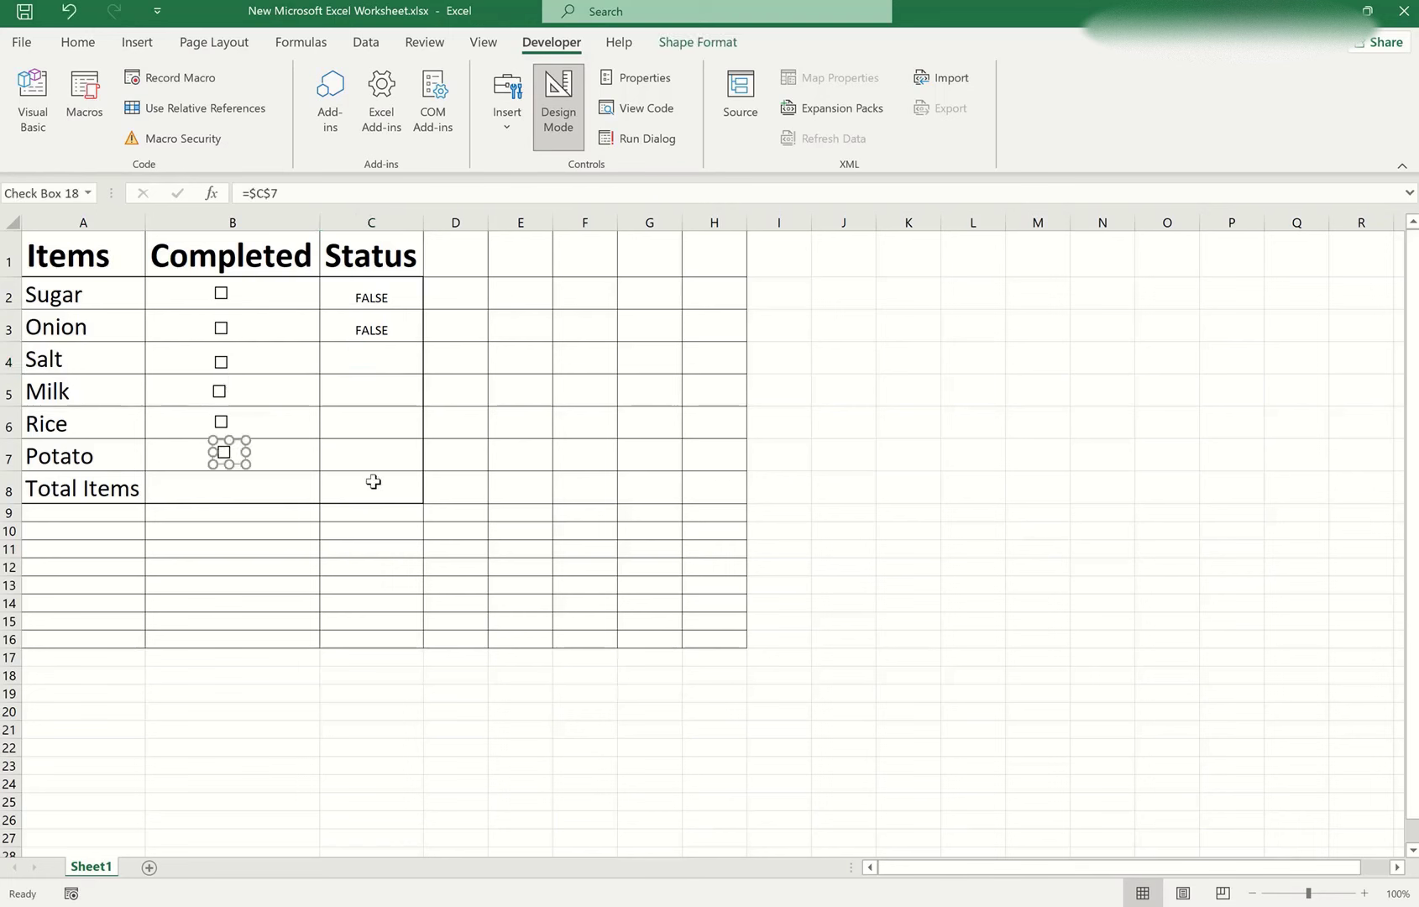
left_click(298, 548)
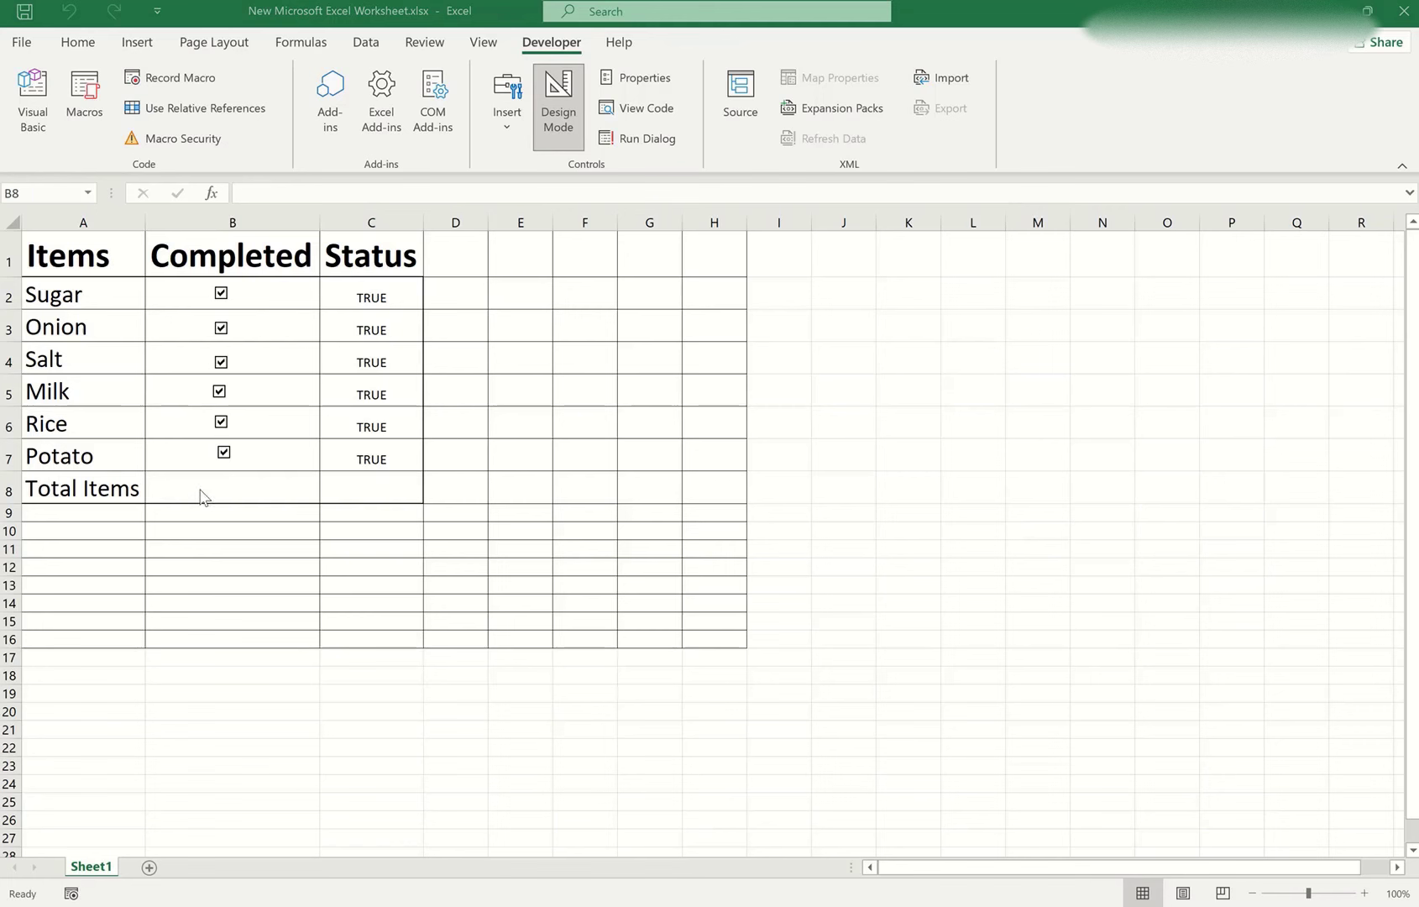
- In B8, search Insert Function for 'countif' and choose COUNTIF
left_click(201, 496)
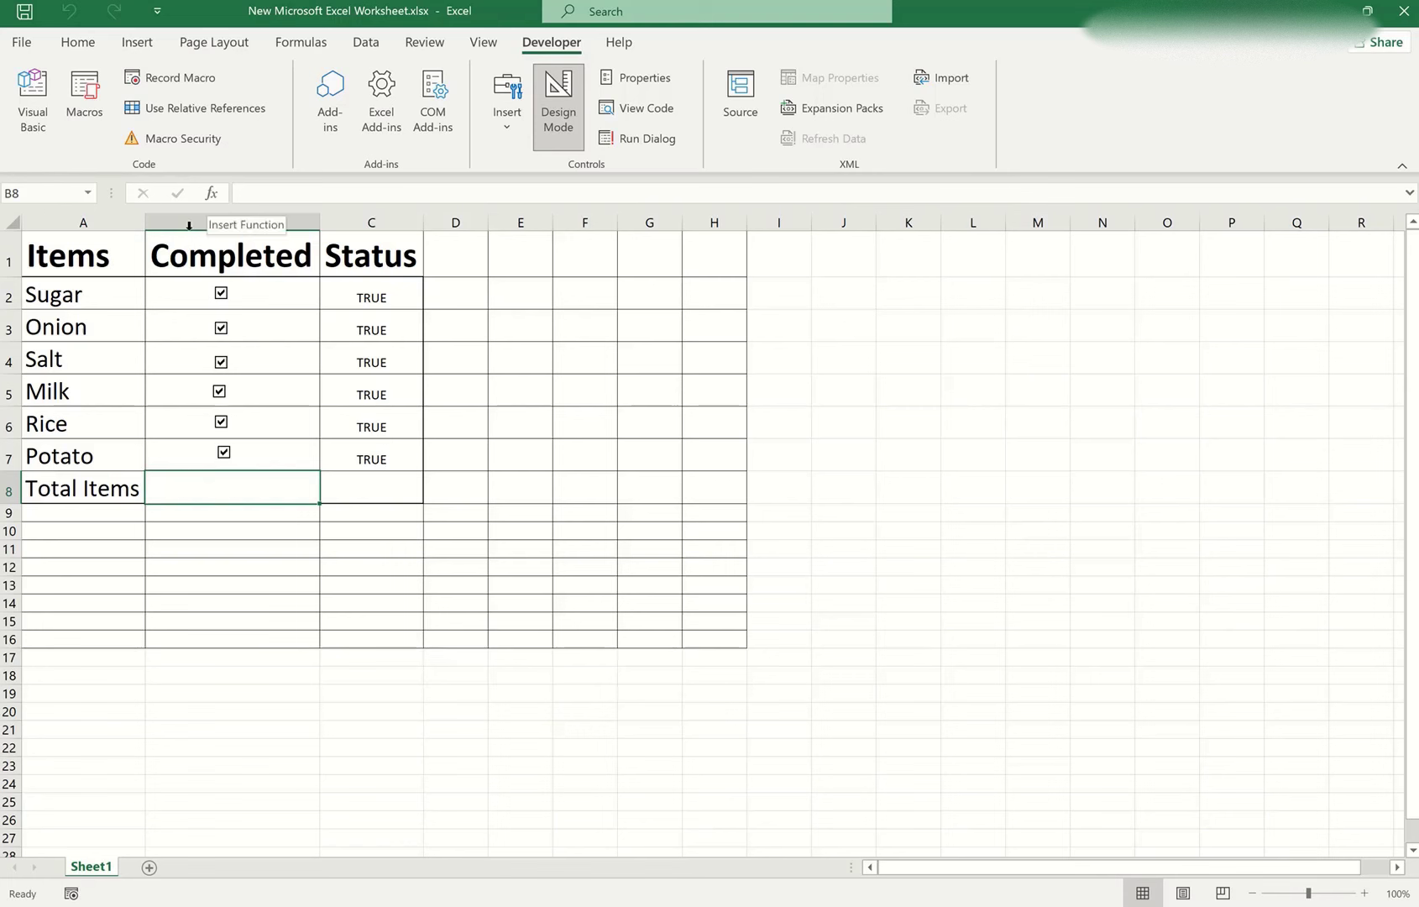
left_click(212, 195)
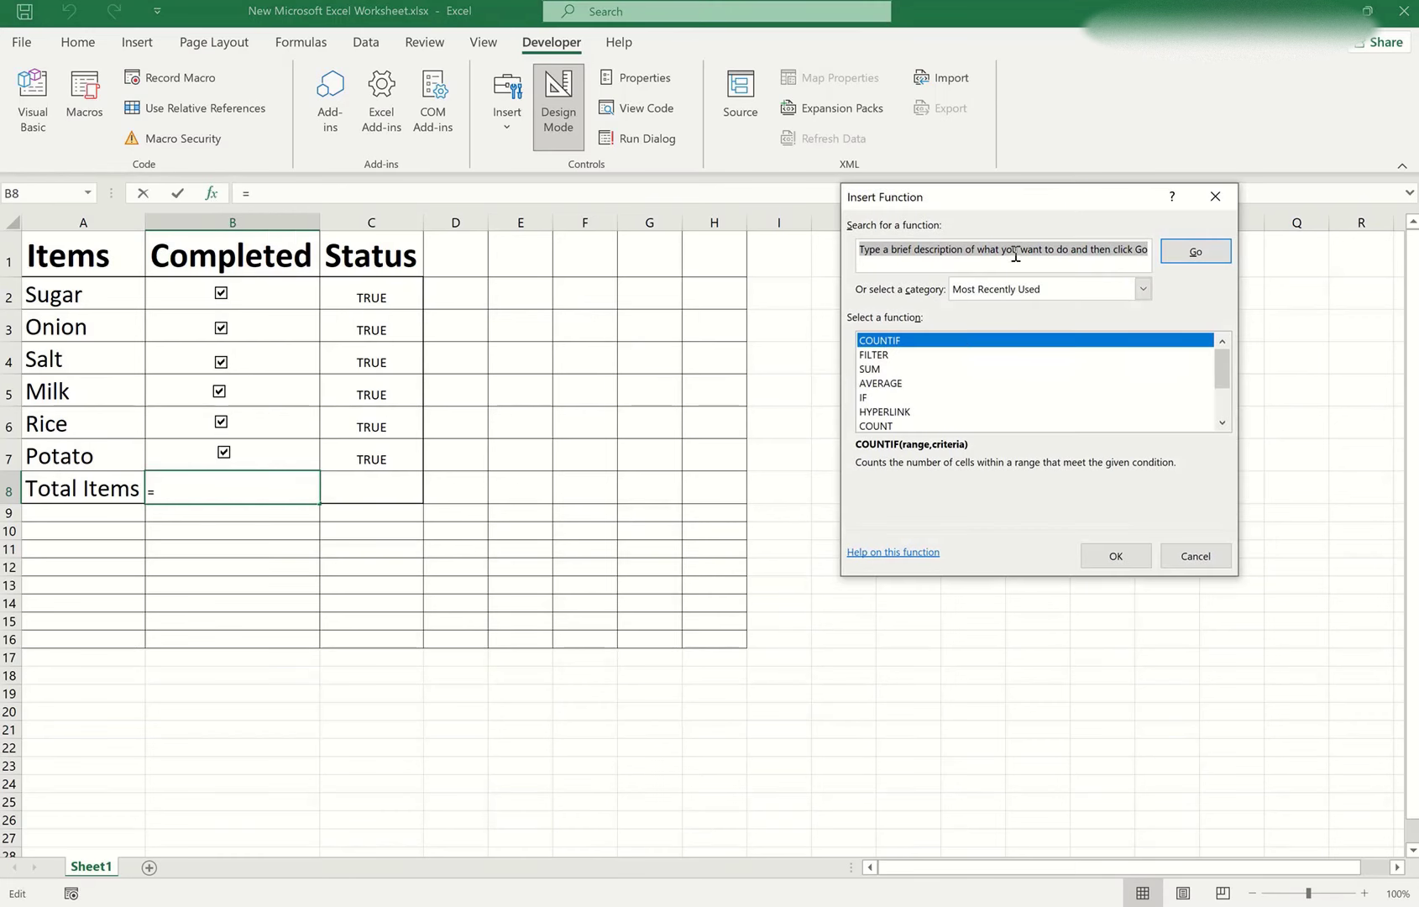
type("counti")
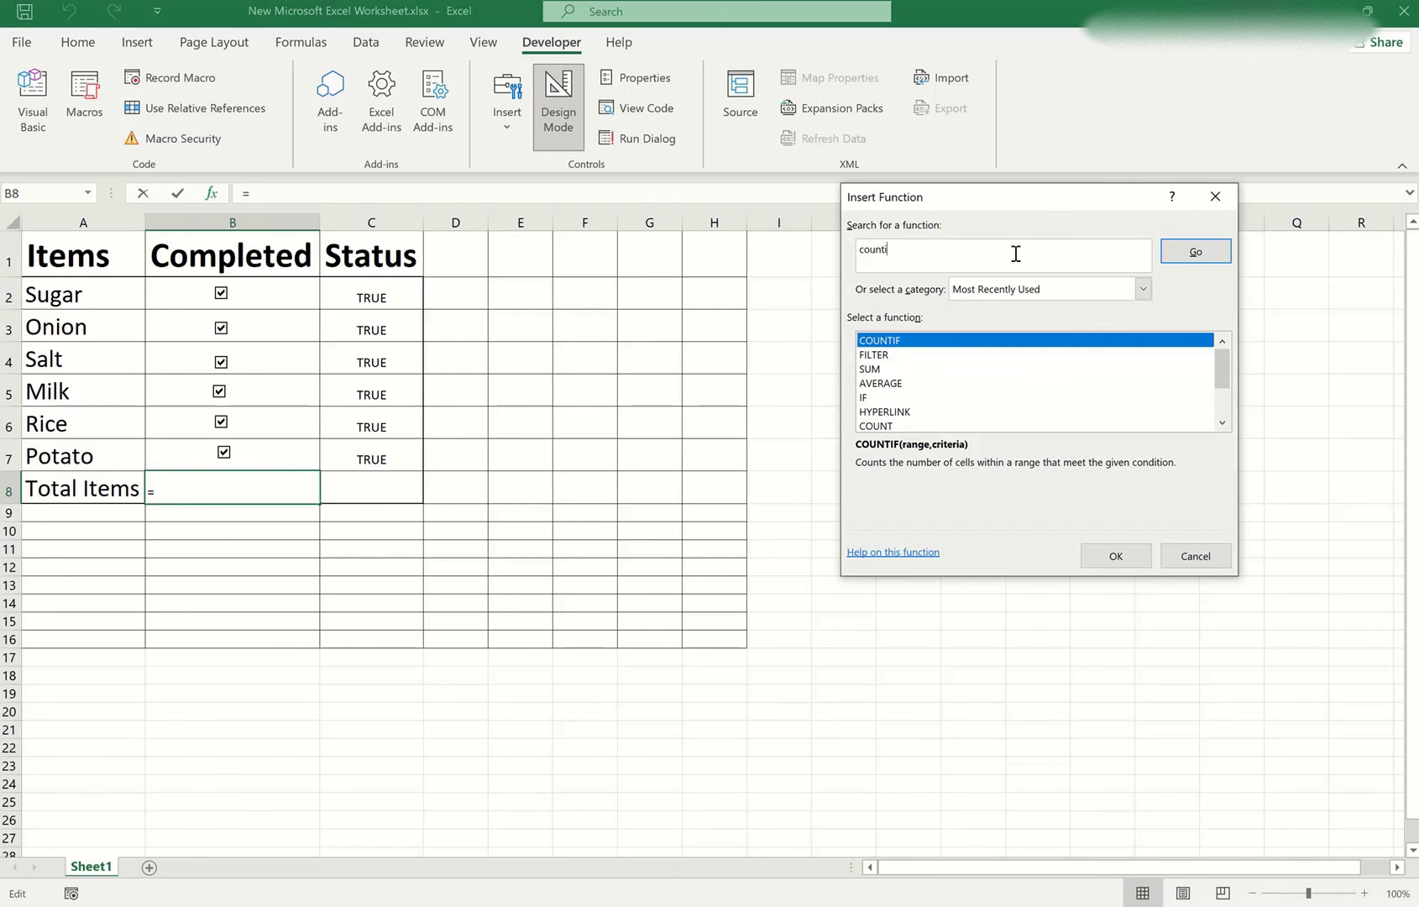
type("f")
left_click(1194, 250)
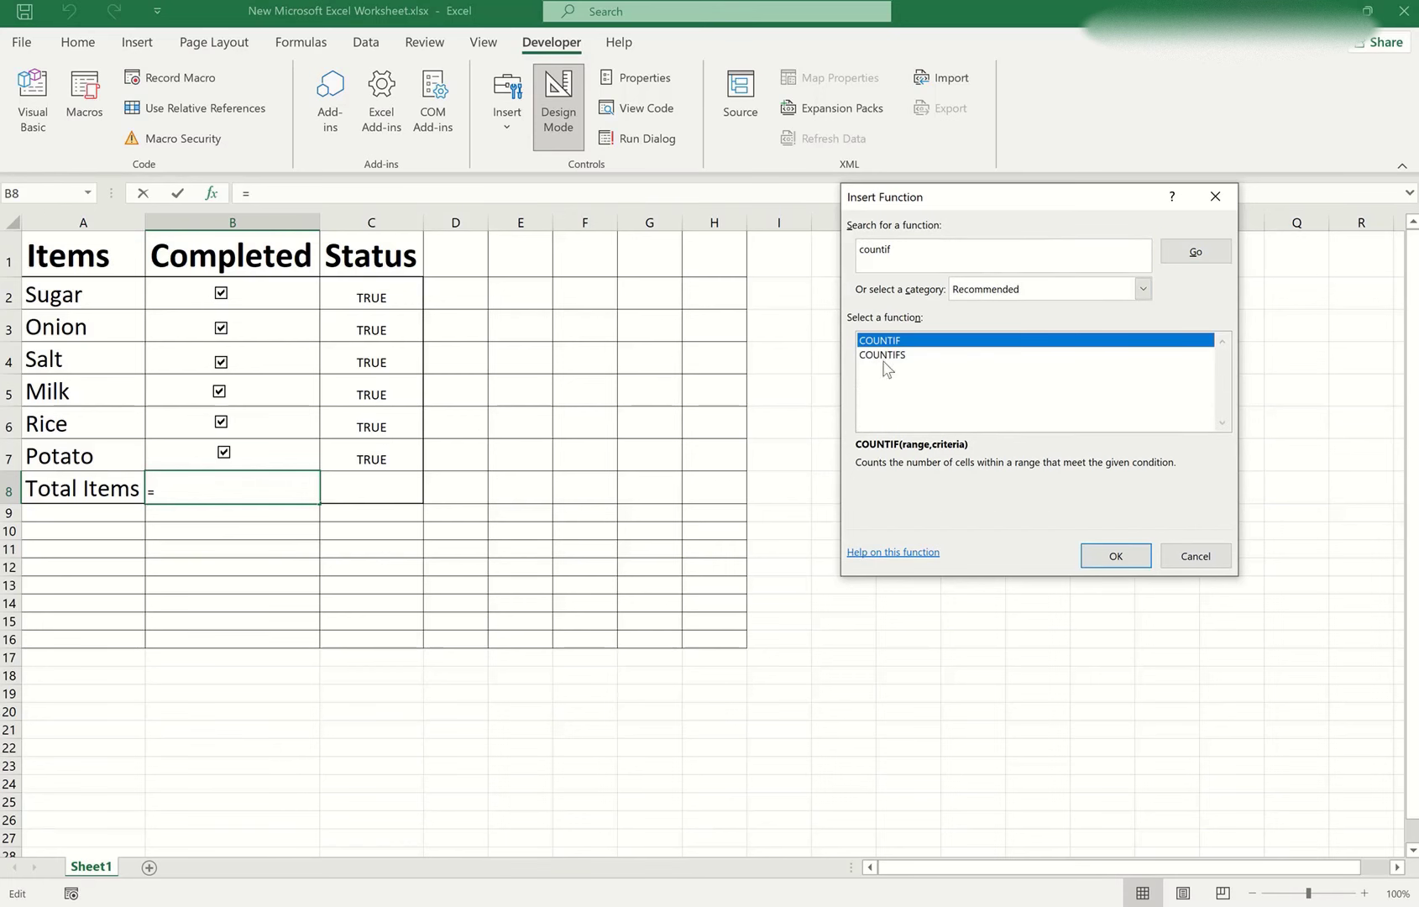
left_click(1111, 556)
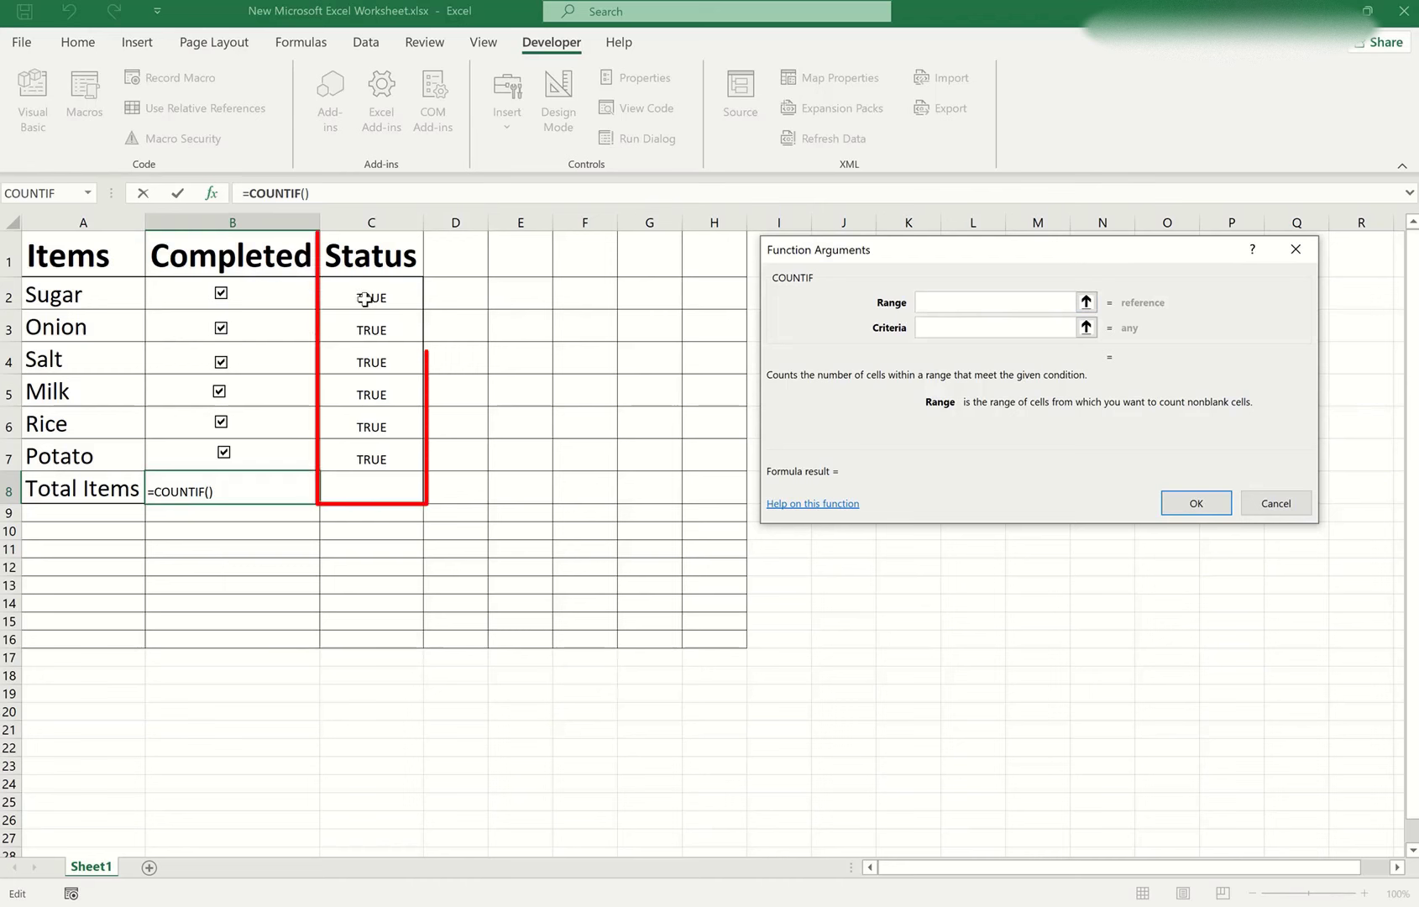
- Give COUNTIF range C2:C7 and criteria TRUE, and confirm the formula
left_click_drag(363, 298, 368, 475)
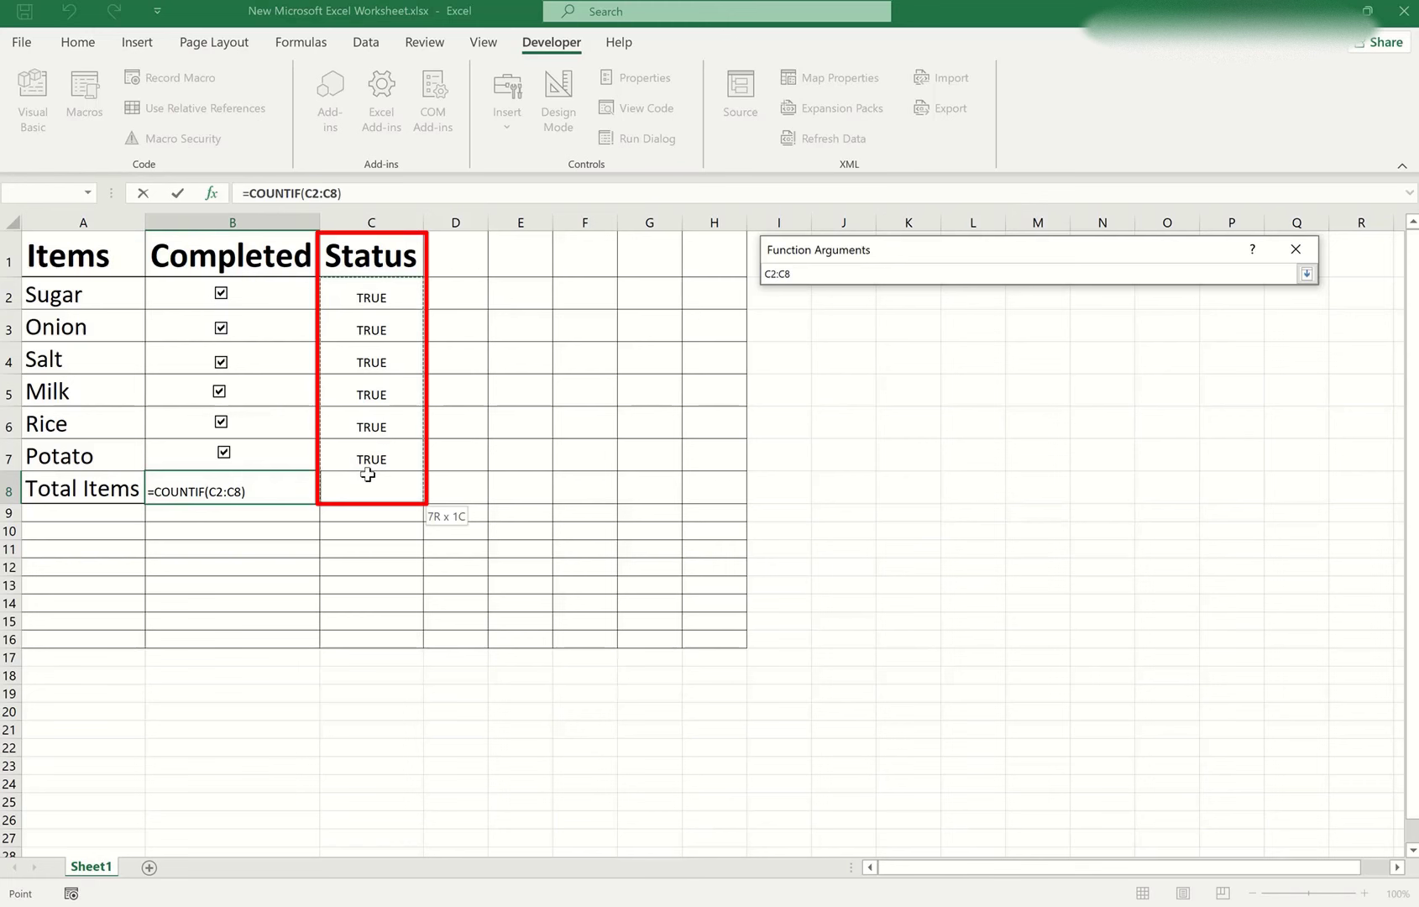
left_click_drag(368, 476, 371, 460)
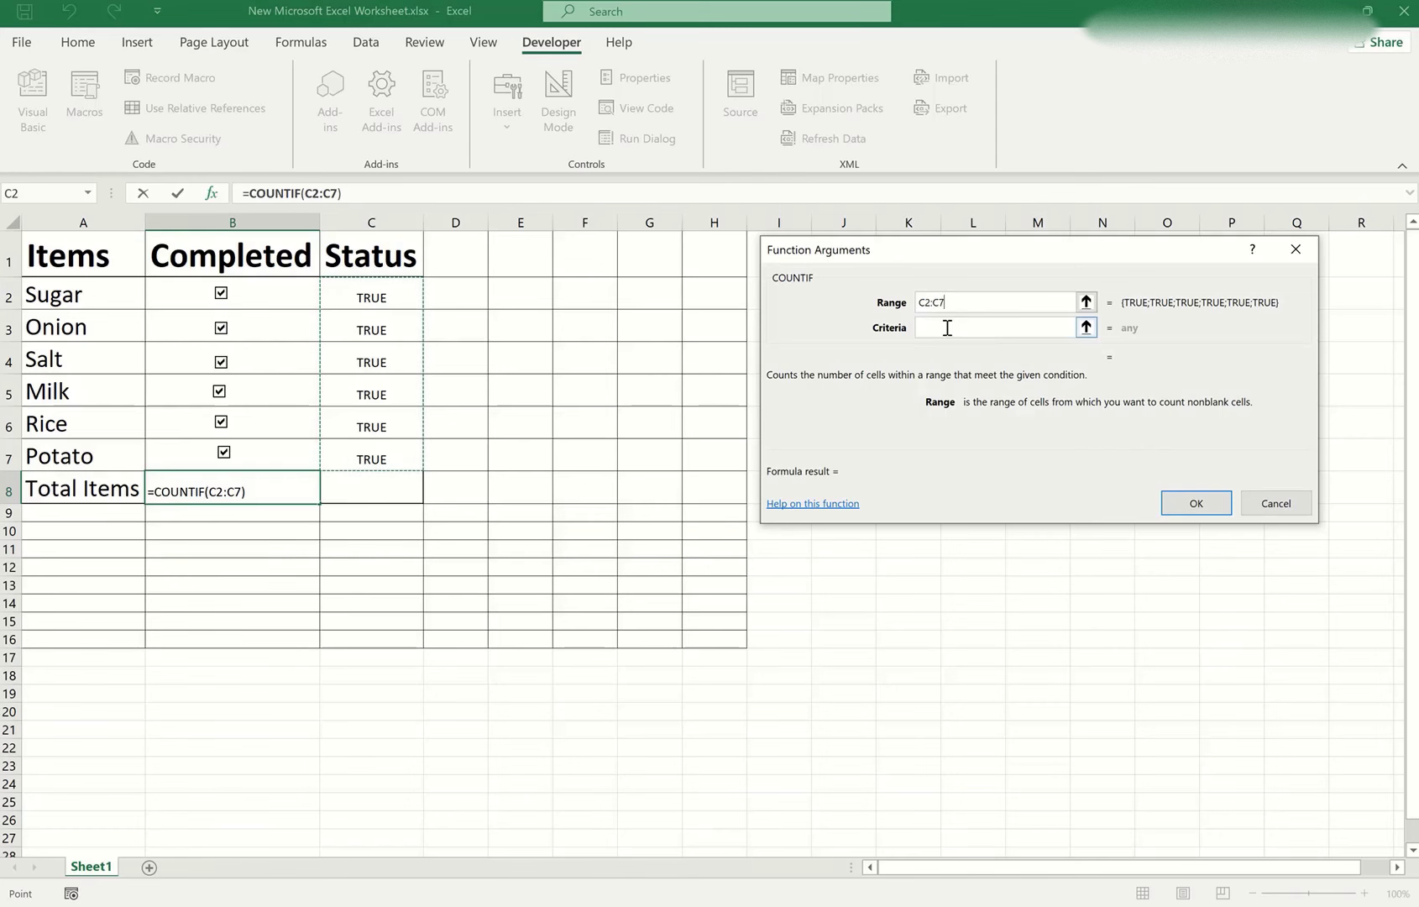
left_click(947, 327)
type("ru")
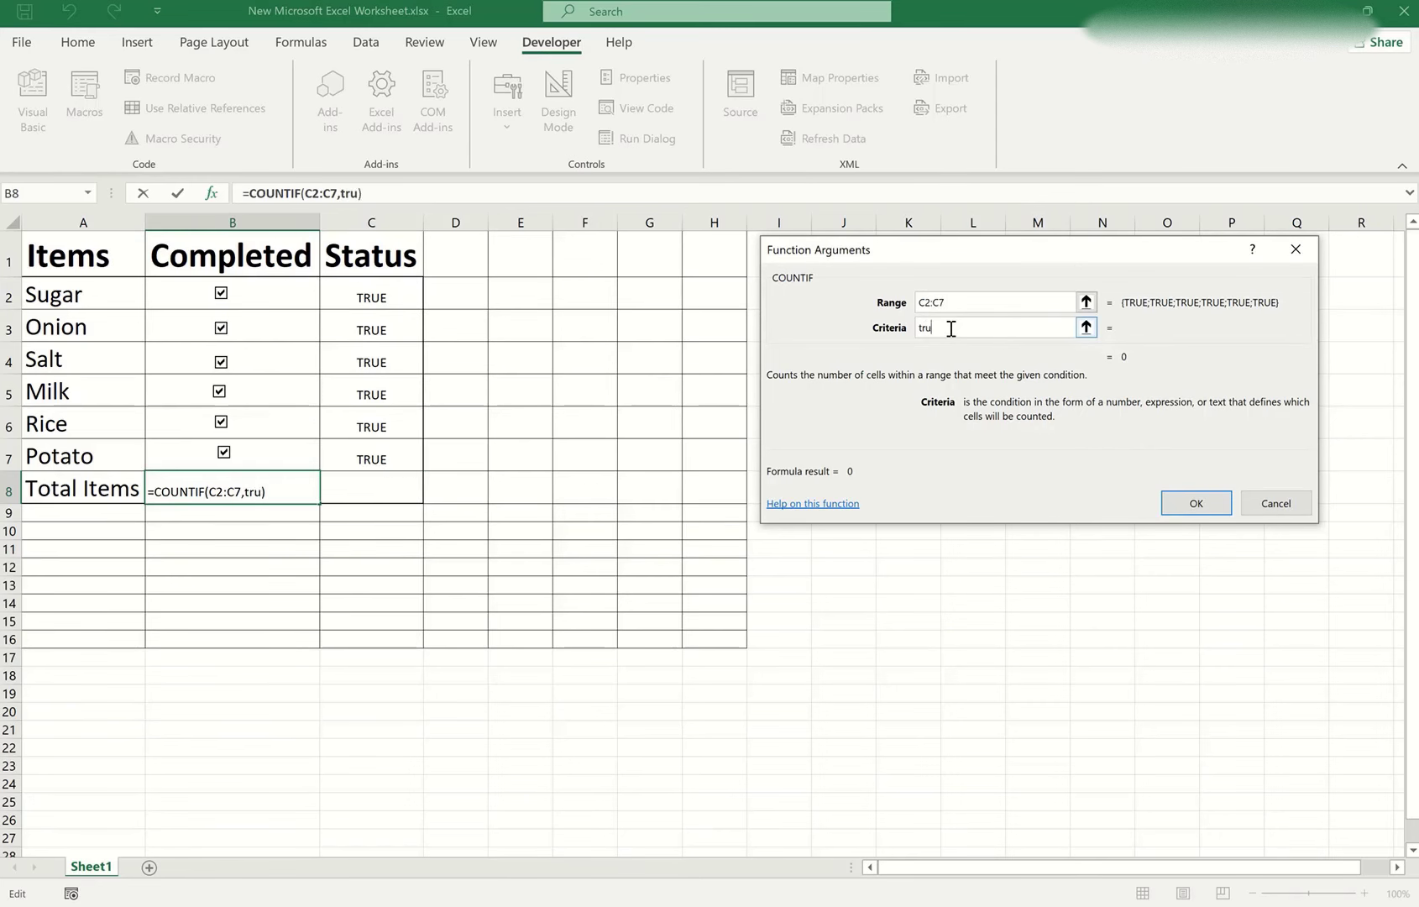
type("e")
left_click(1197, 504)
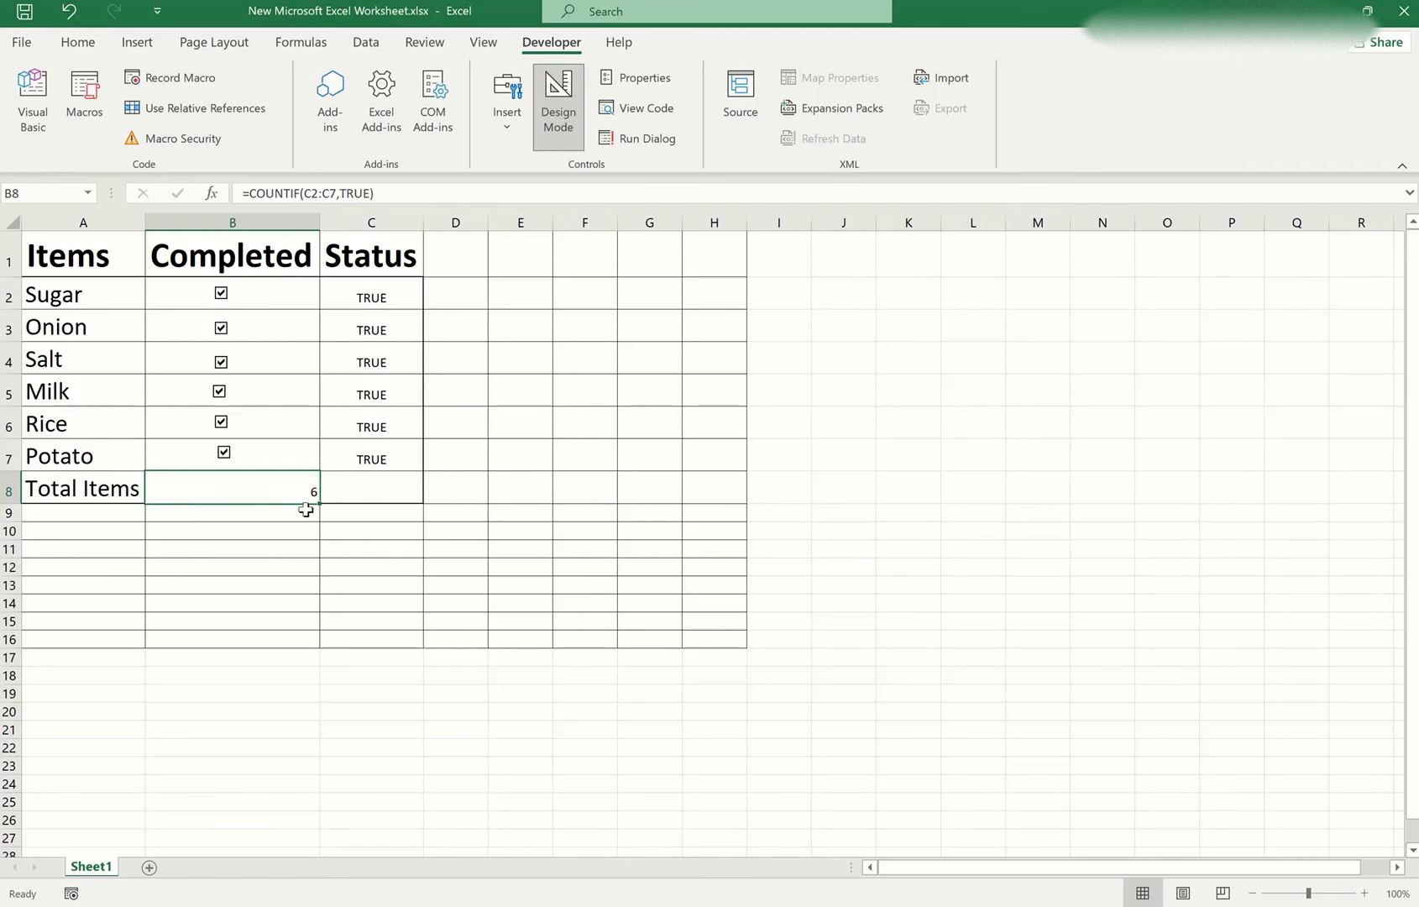
- Untick and re-tick Sugar, Onion and Potato to test the count, then review B8's arguments
left_click(221, 293)
left_click(221, 329)
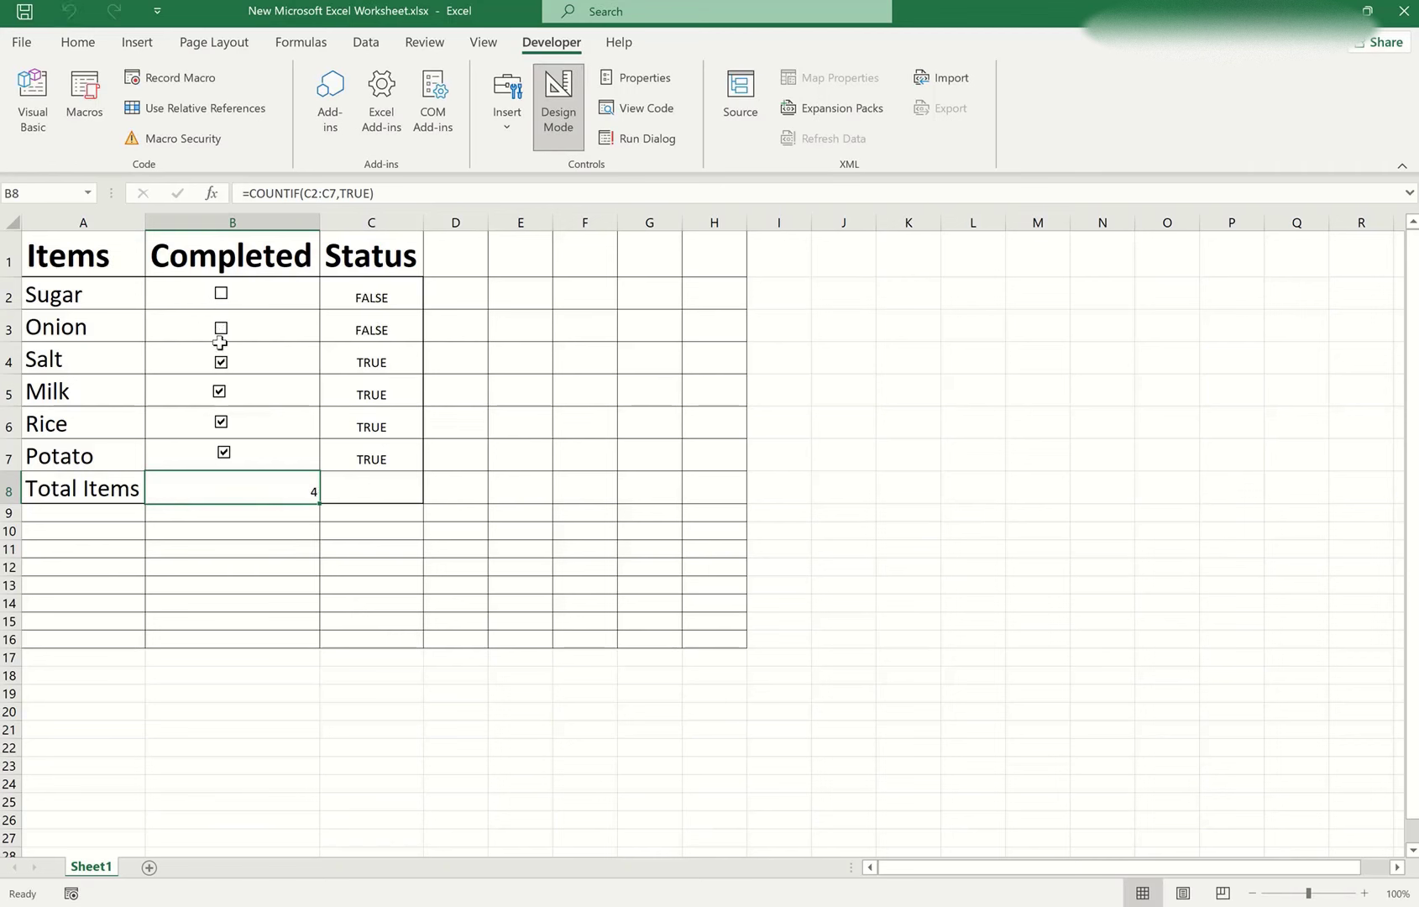
left_click(222, 454)
left_click(221, 294)
left_click(222, 331)
left_click(226, 454)
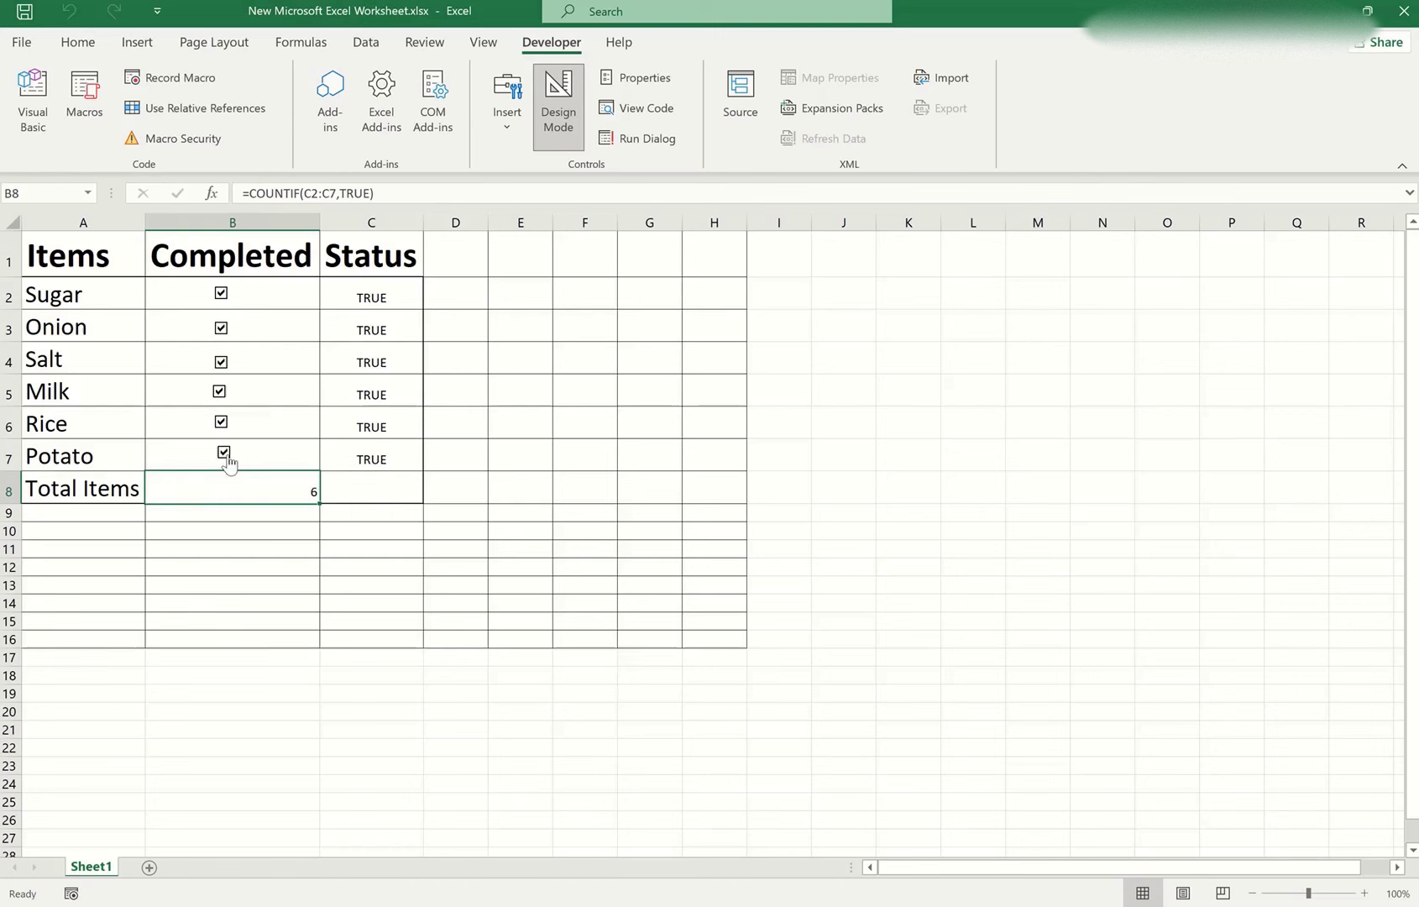
left_click(213, 194)
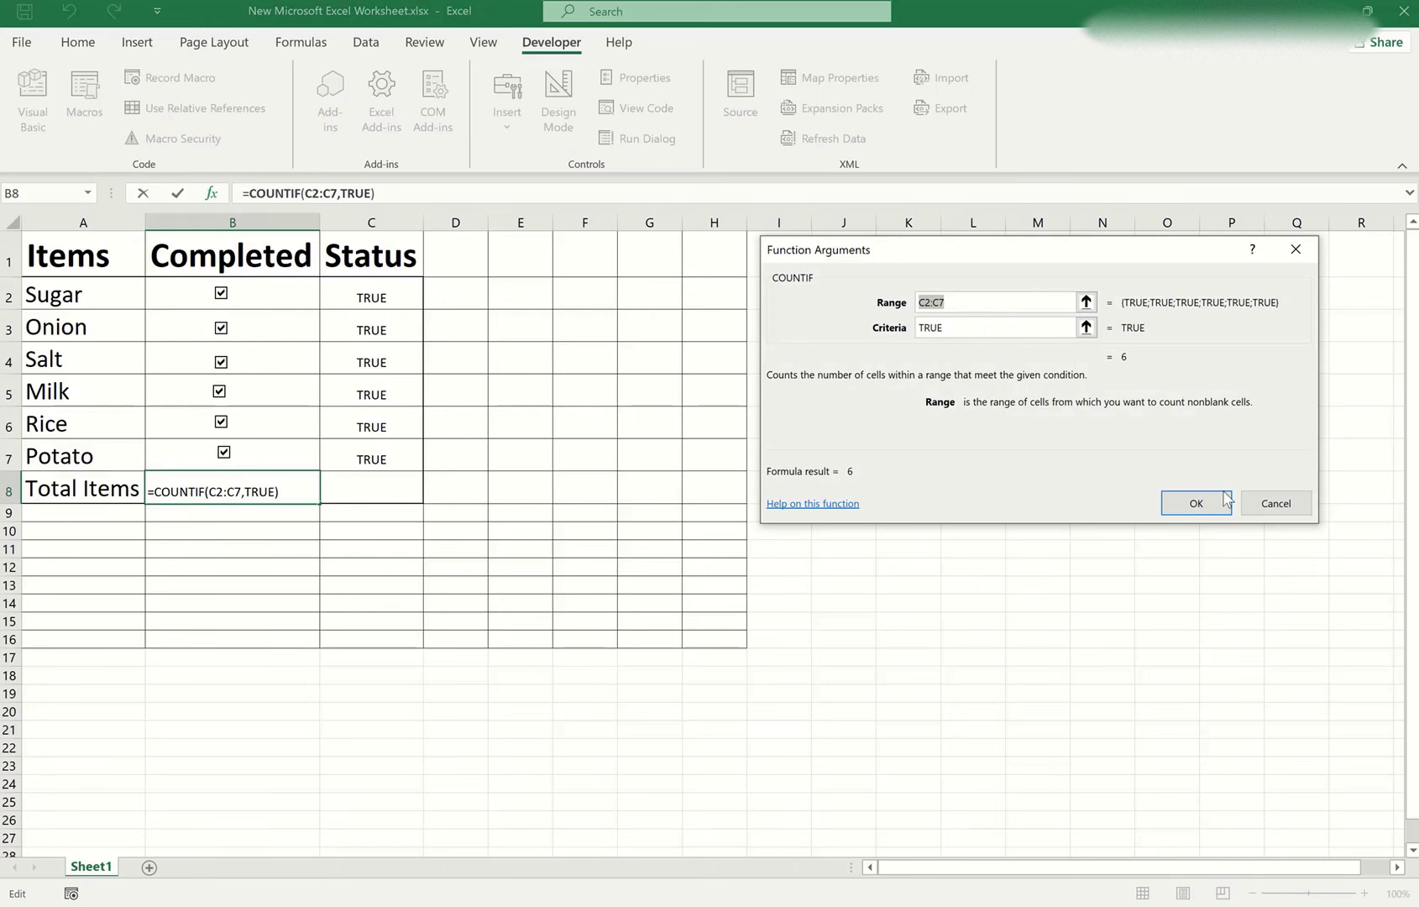
left_click(1193, 503)
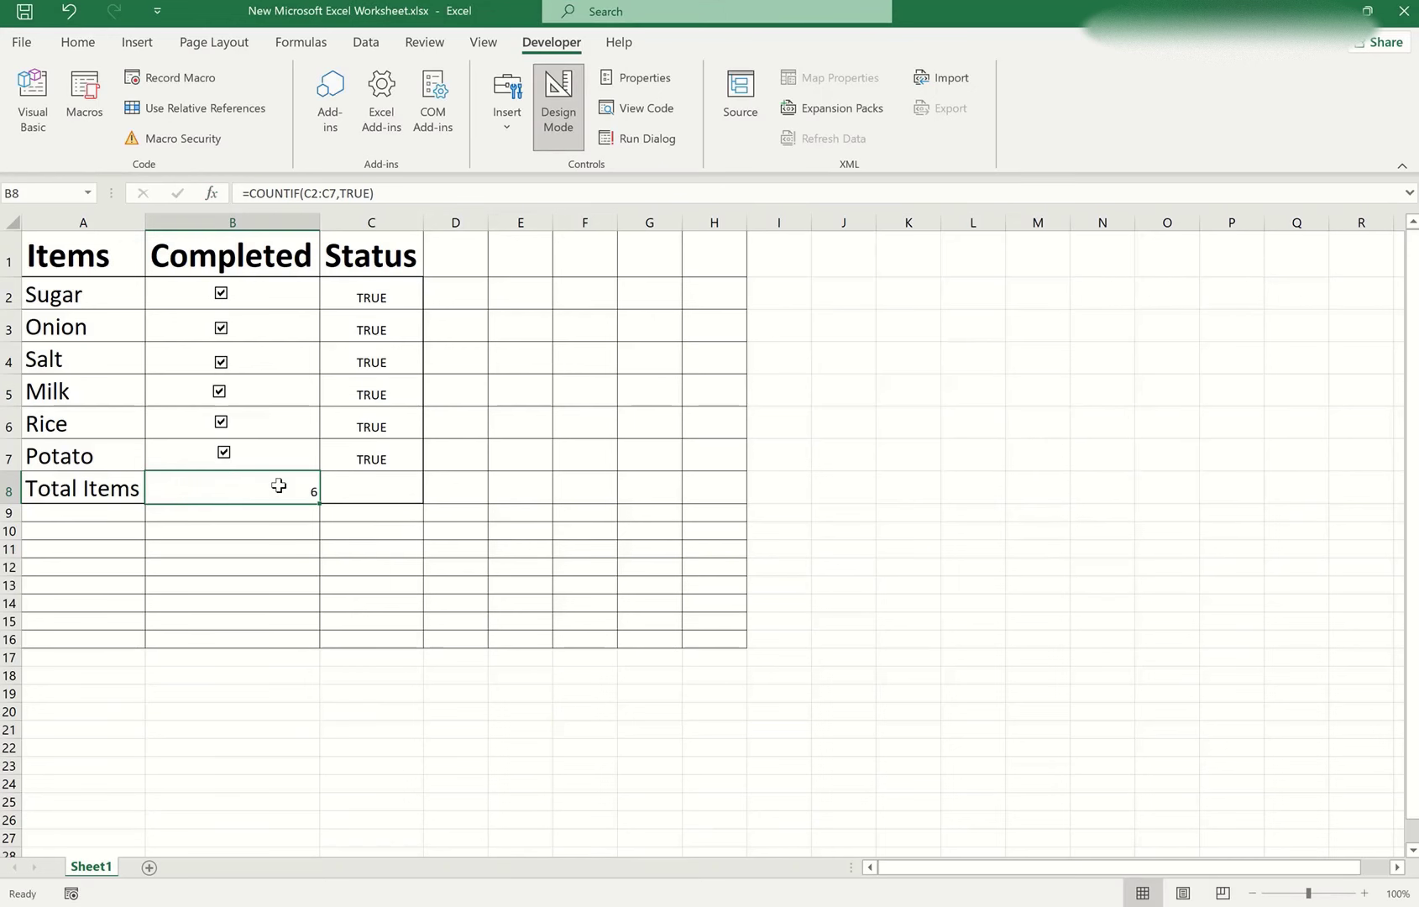
- Toggle the Salt, Onion and Milk check boxes to test the B8 total
left_click(225, 369)
left_click(221, 361)
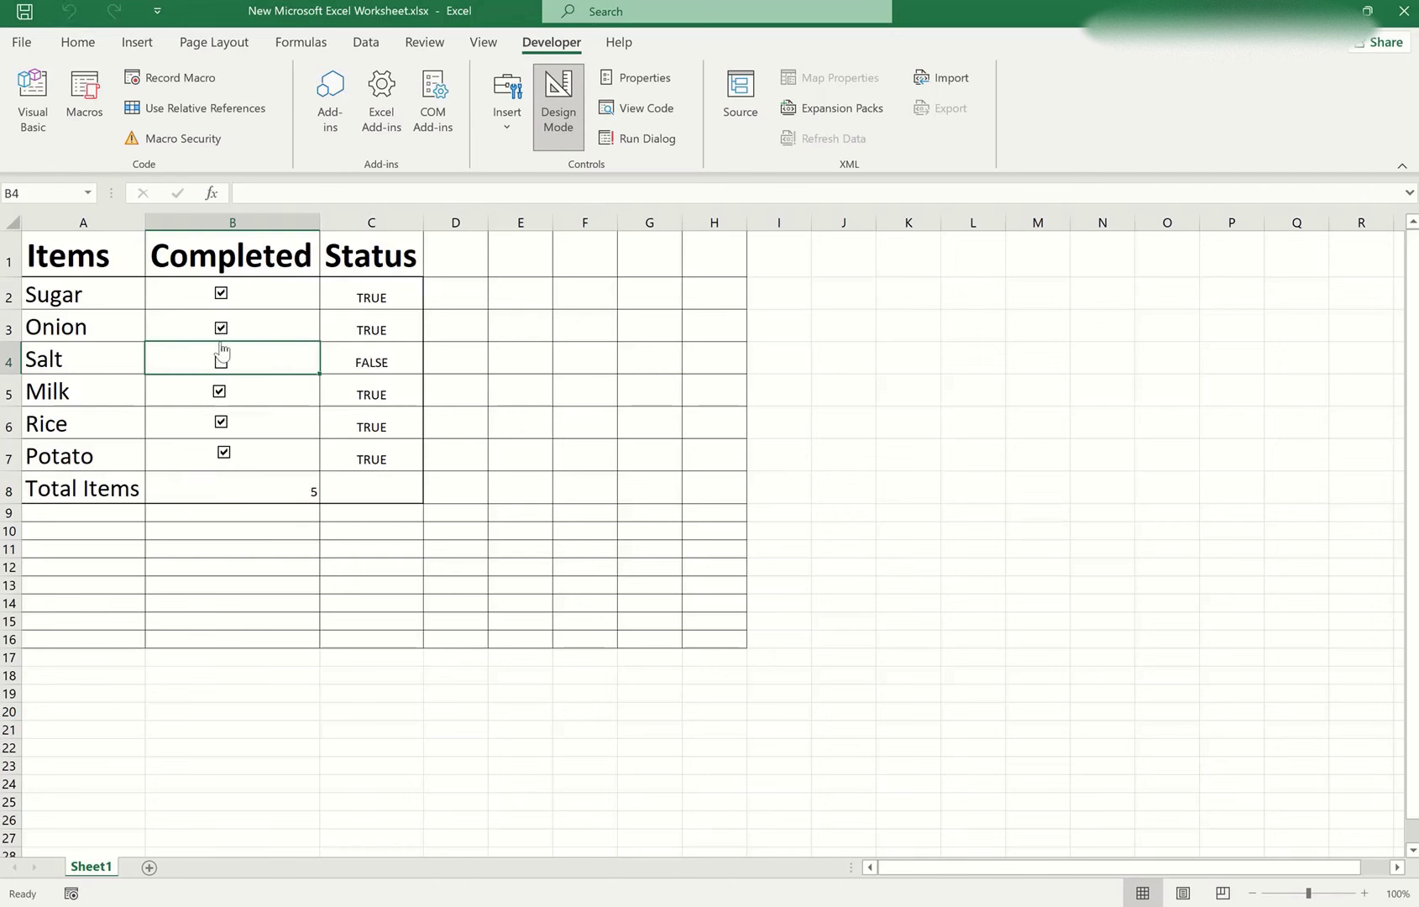
left_click(221, 346)
mouse_move(52, 259)
left_mouse_down()
mouse_move(379, 463)
mouse_move(390, 487)
left_mouse_up()
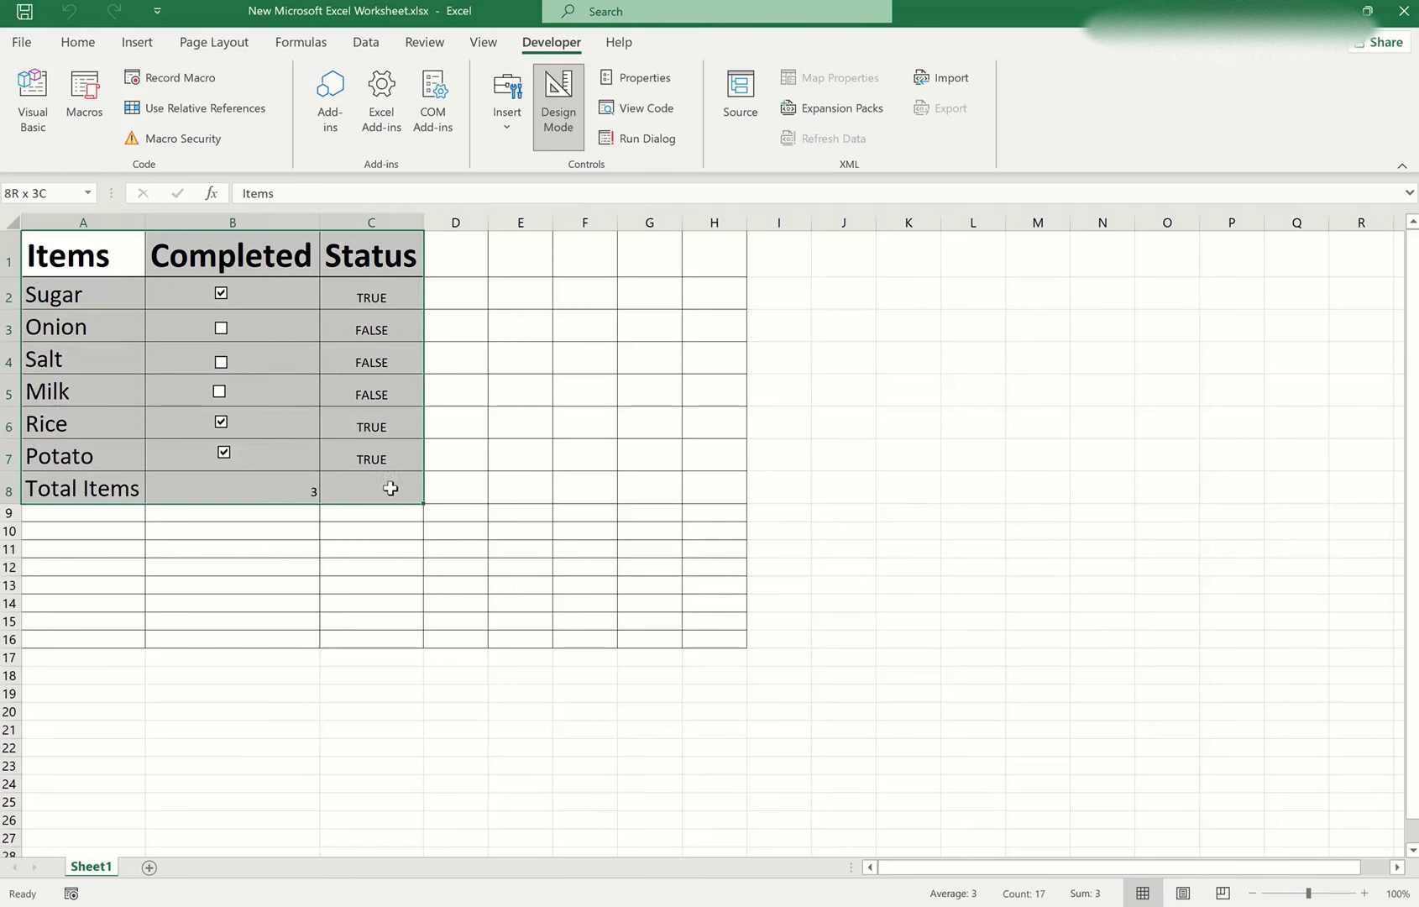
left_click(566, 495)
left_click(301, 493)
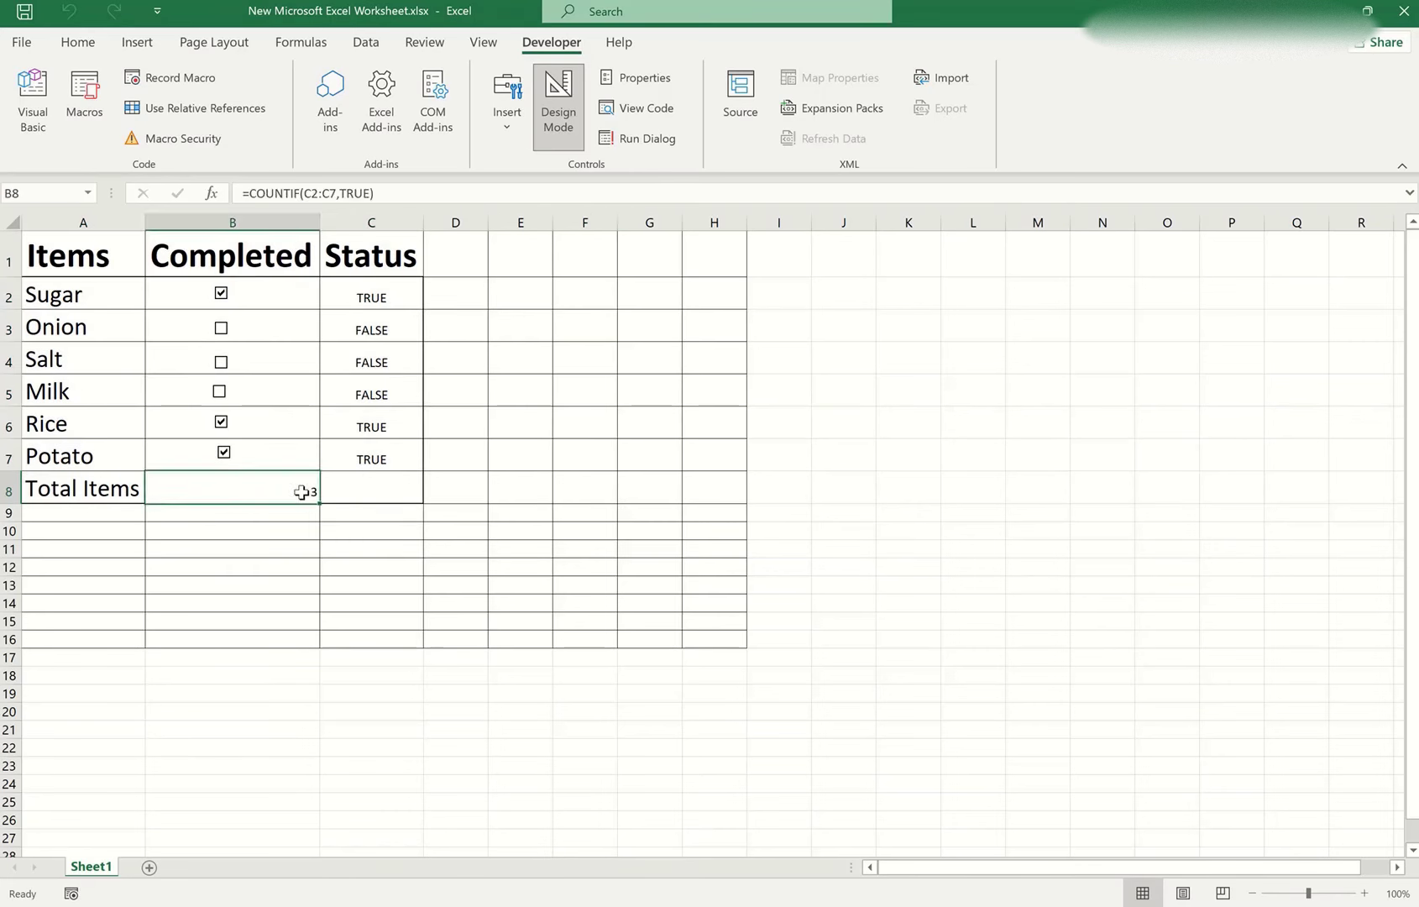
left_click(220, 392)
left_click(221, 328)
type("/COUNTA(A2:A7")
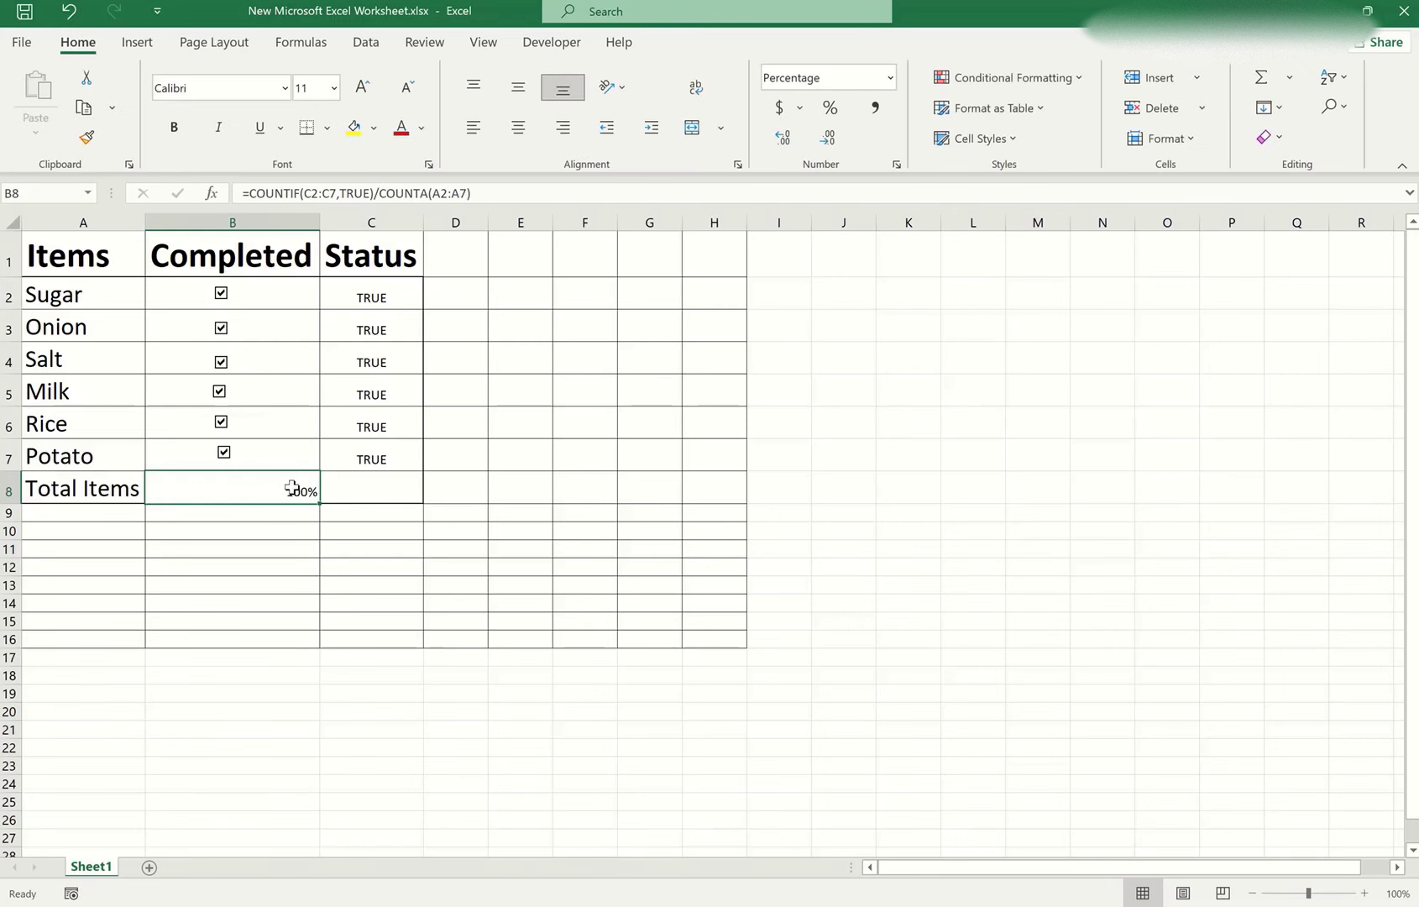
- Untick Sugar, Onion and Salt to test the percentage
left_click(221, 293)
left_click(221, 328)
left_click(221, 363)
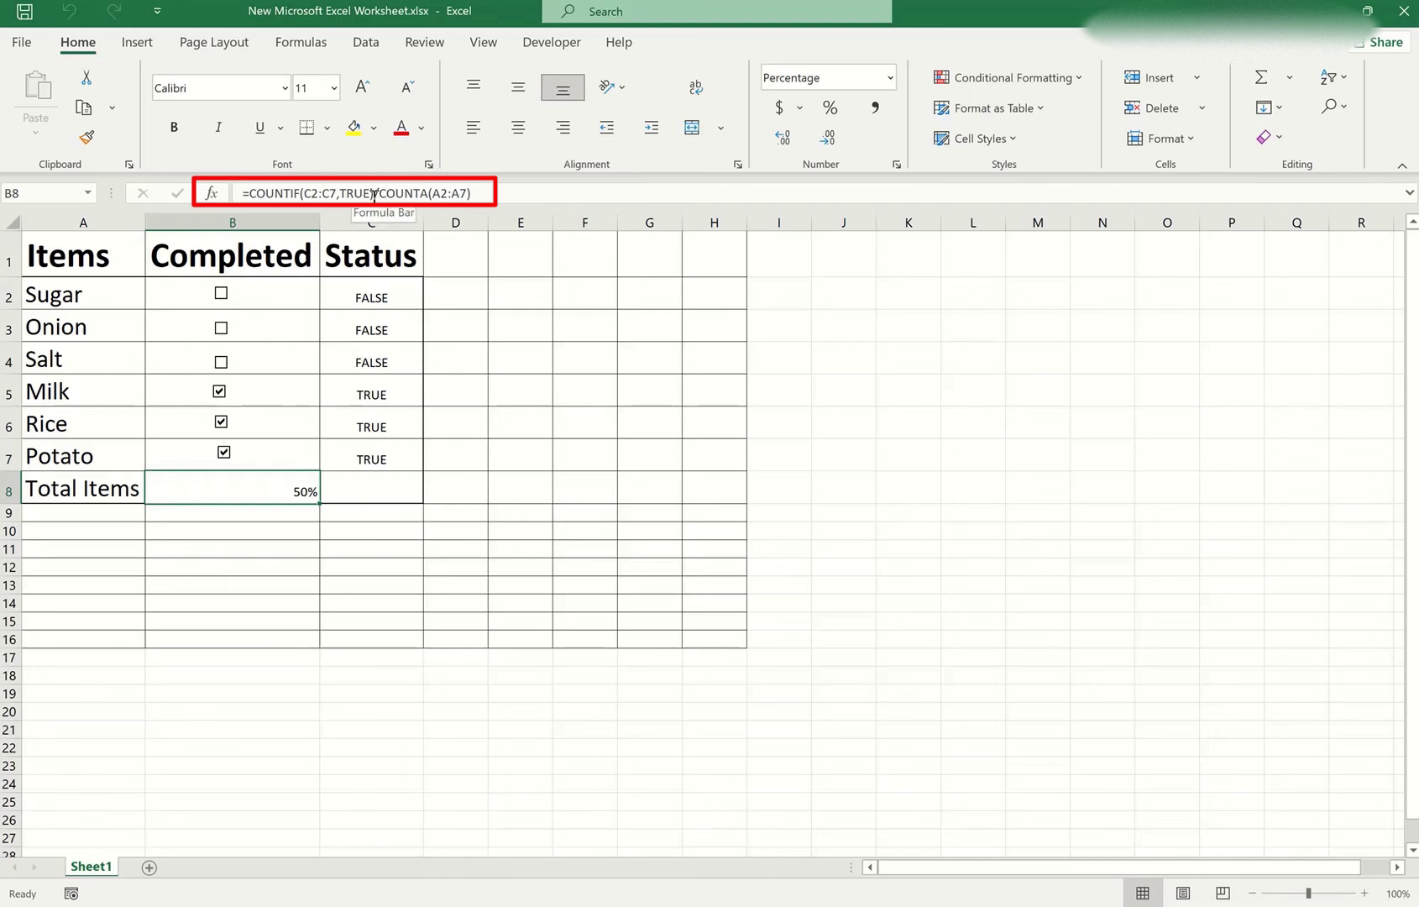
- Delete /COUNTA(A2:A7) from B8's formula, leaving =COUNTIF(C2:C7,TRUE)
left_click_drag(379, 194, 513, 194)
left_click(515, 195)
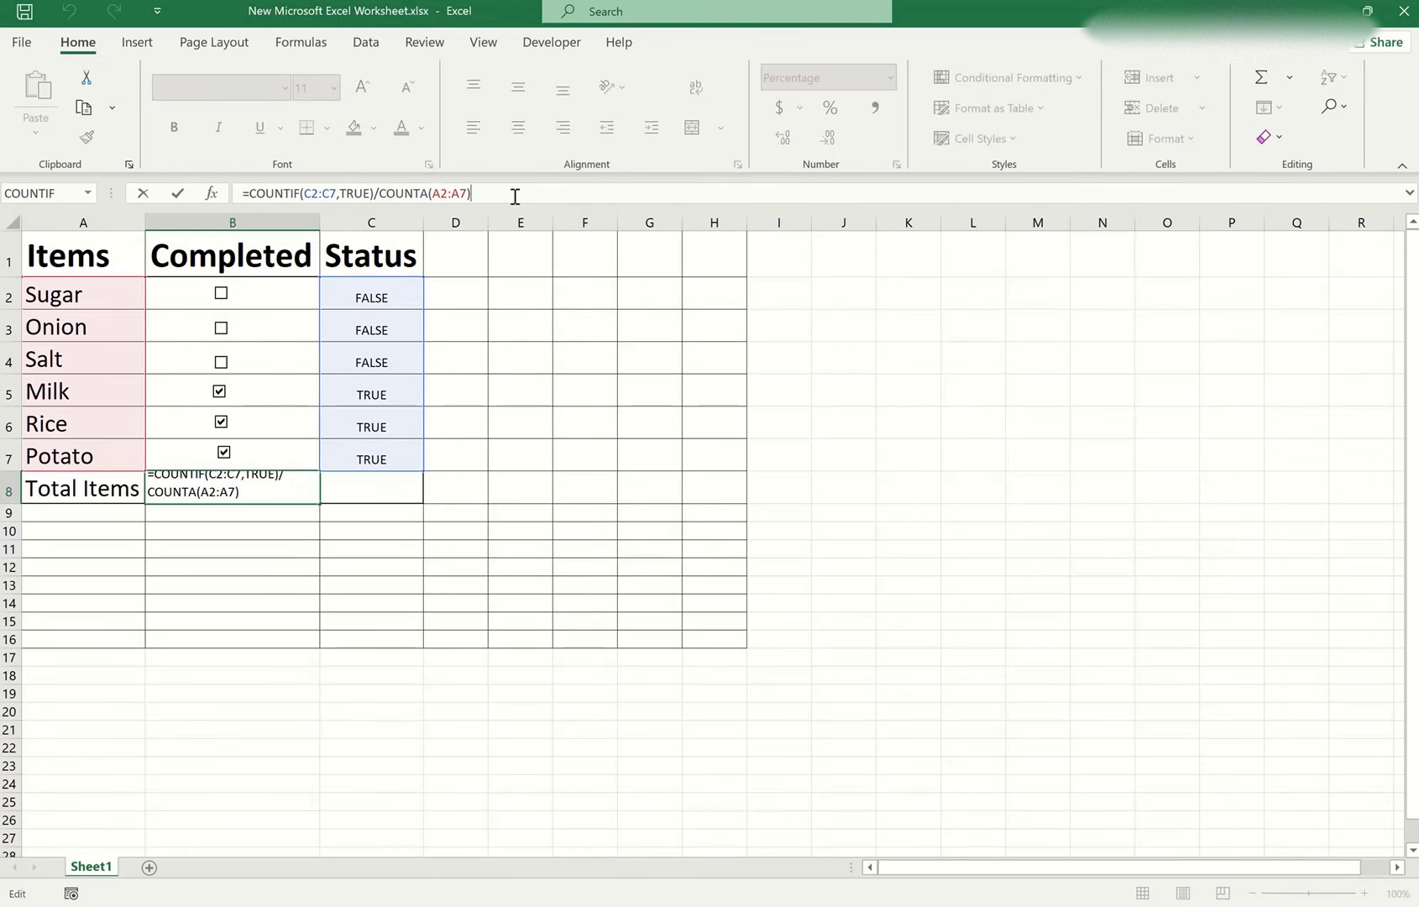
left_click(326, 561)
left_click(297, 488)
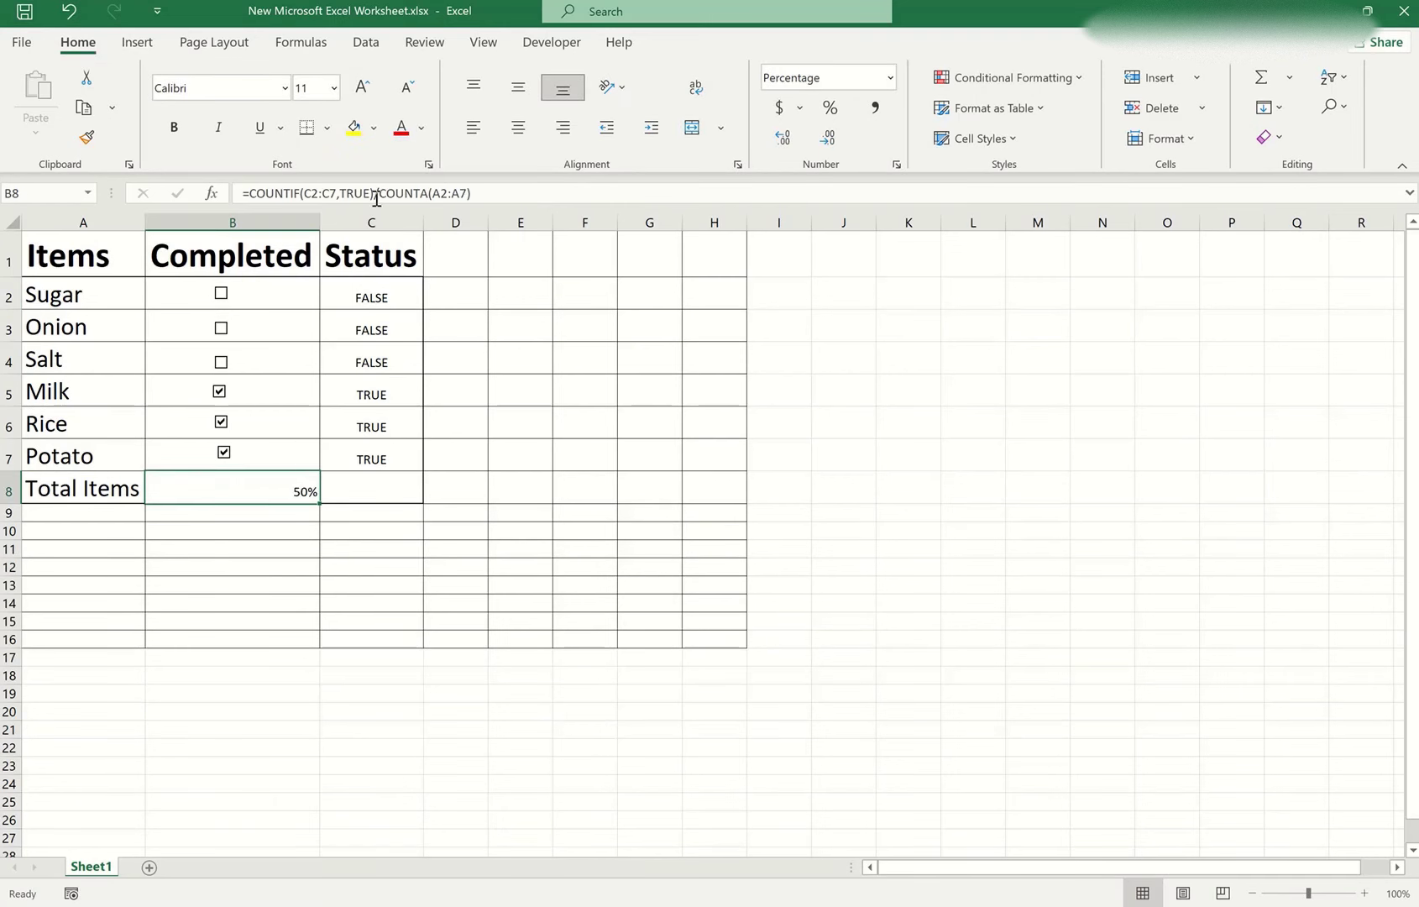
left_click_drag(374, 194, 538, 197)
key("BackSpace")
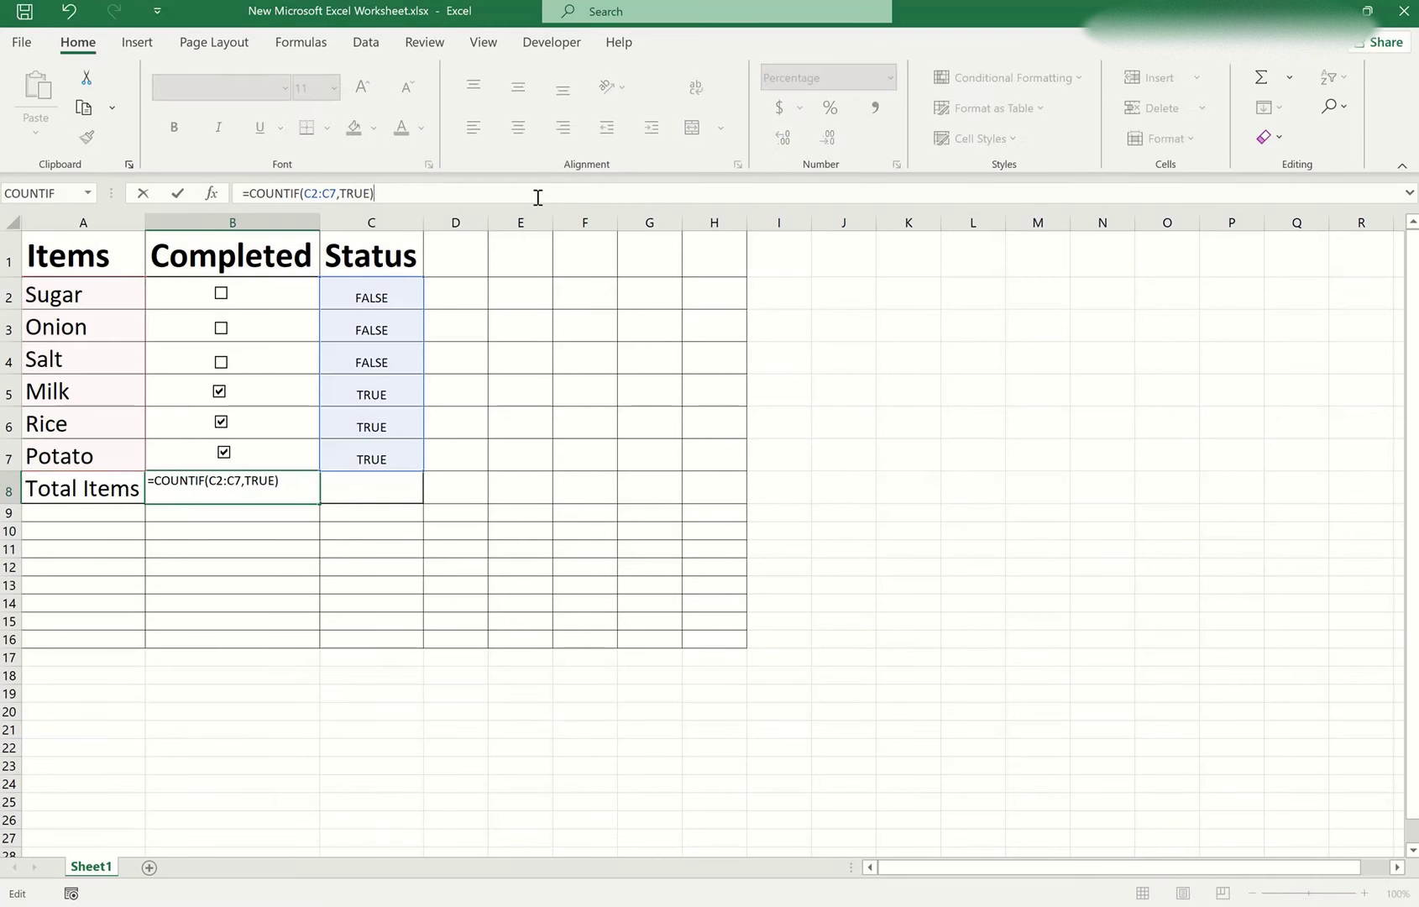
key("Return")
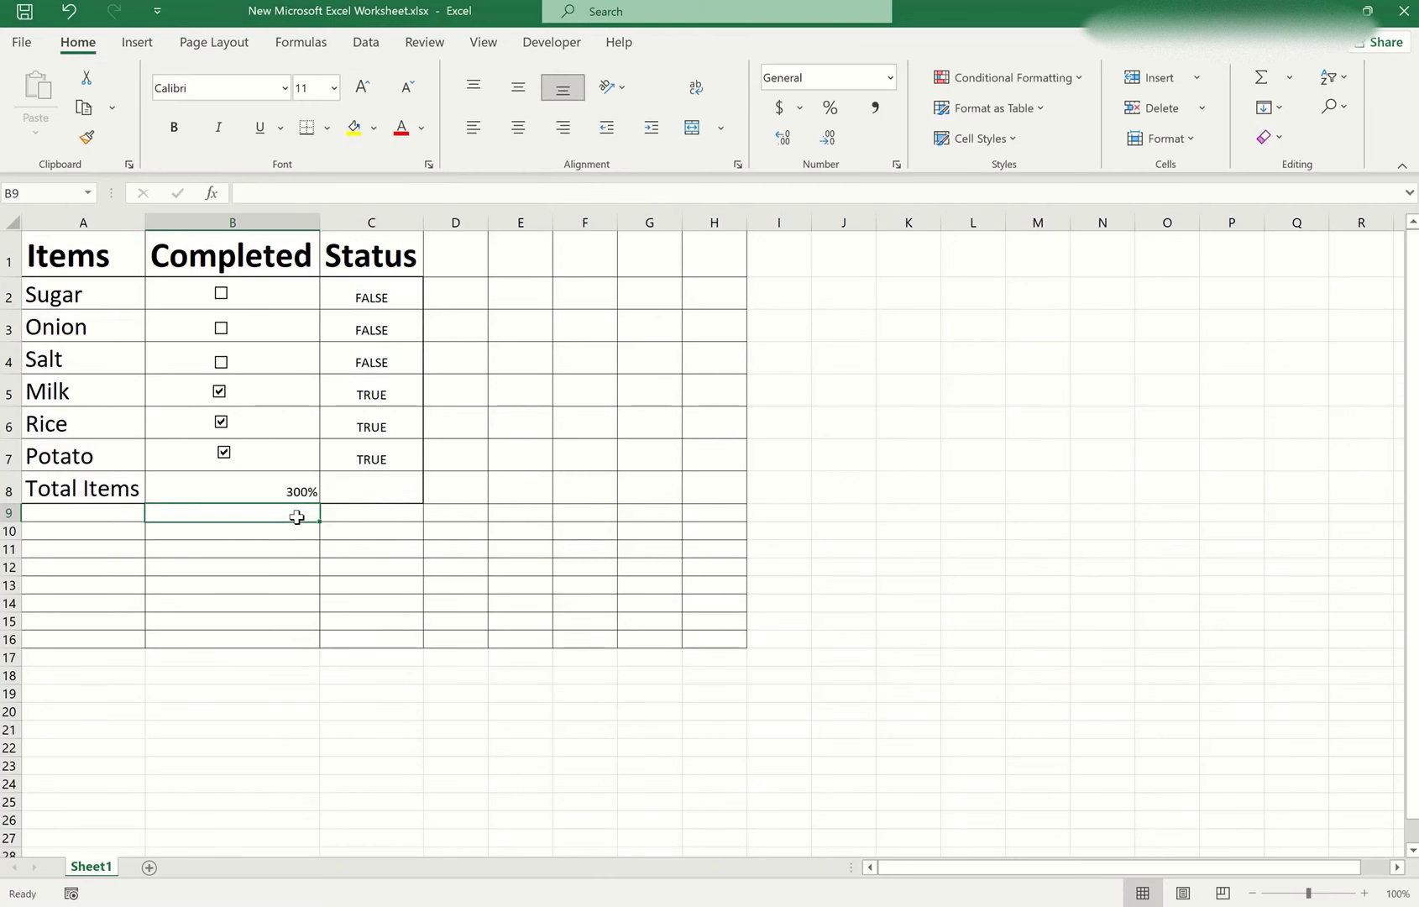
left_click(288, 485)
- Re-tick Salt, Onion and Sugar
left_click(220, 363)
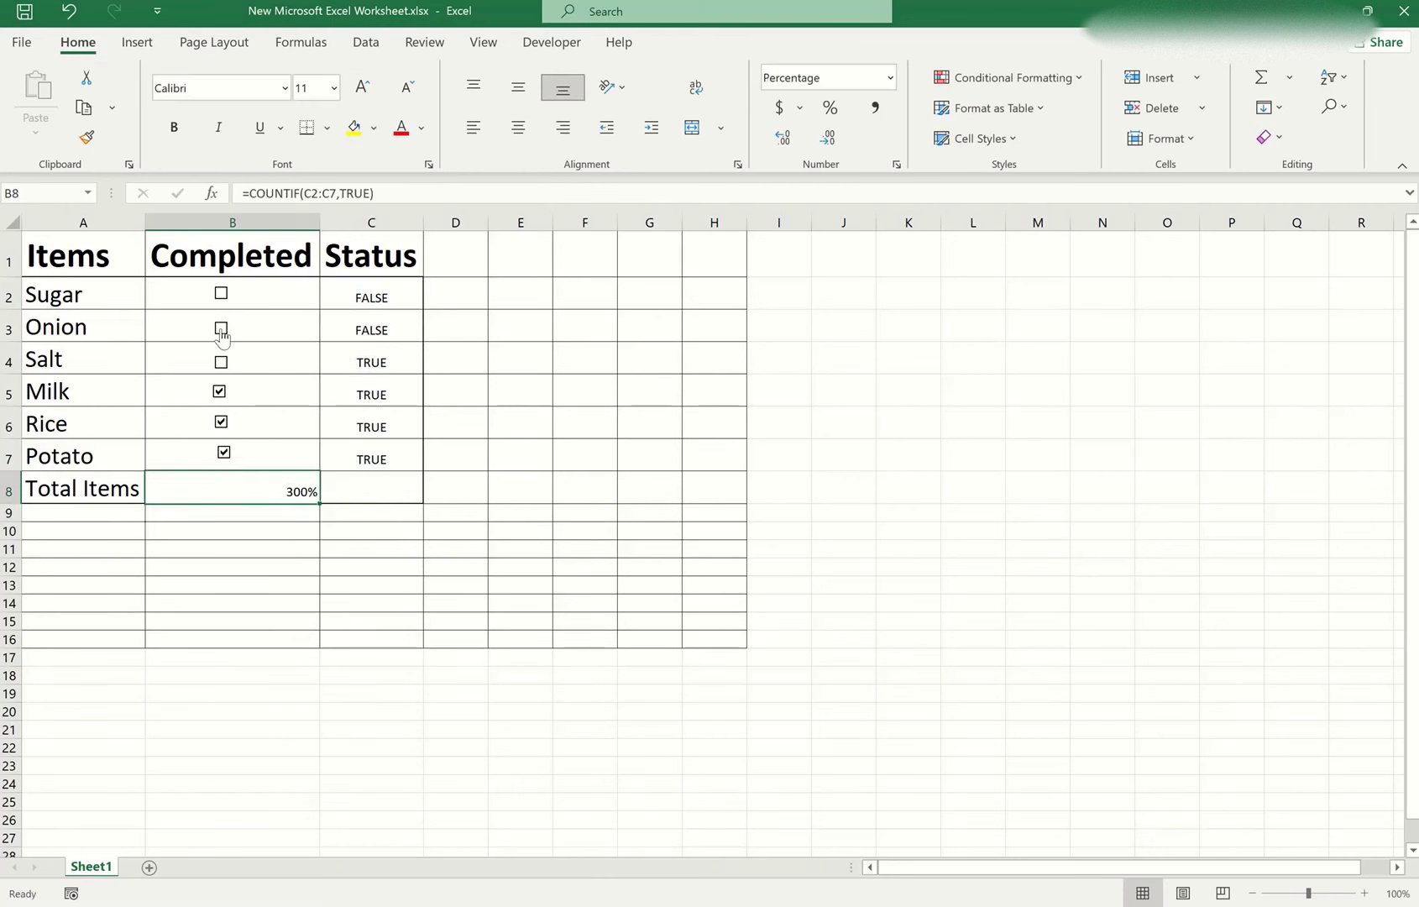
left_click(221, 329)
left_click(221, 294)
- Append /COUNTA(A2:A7) to B8's formula so it reads =COUNTIF(C2:C7,TRUE)/COUNTA(A2:A7)
left_click(396, 195)
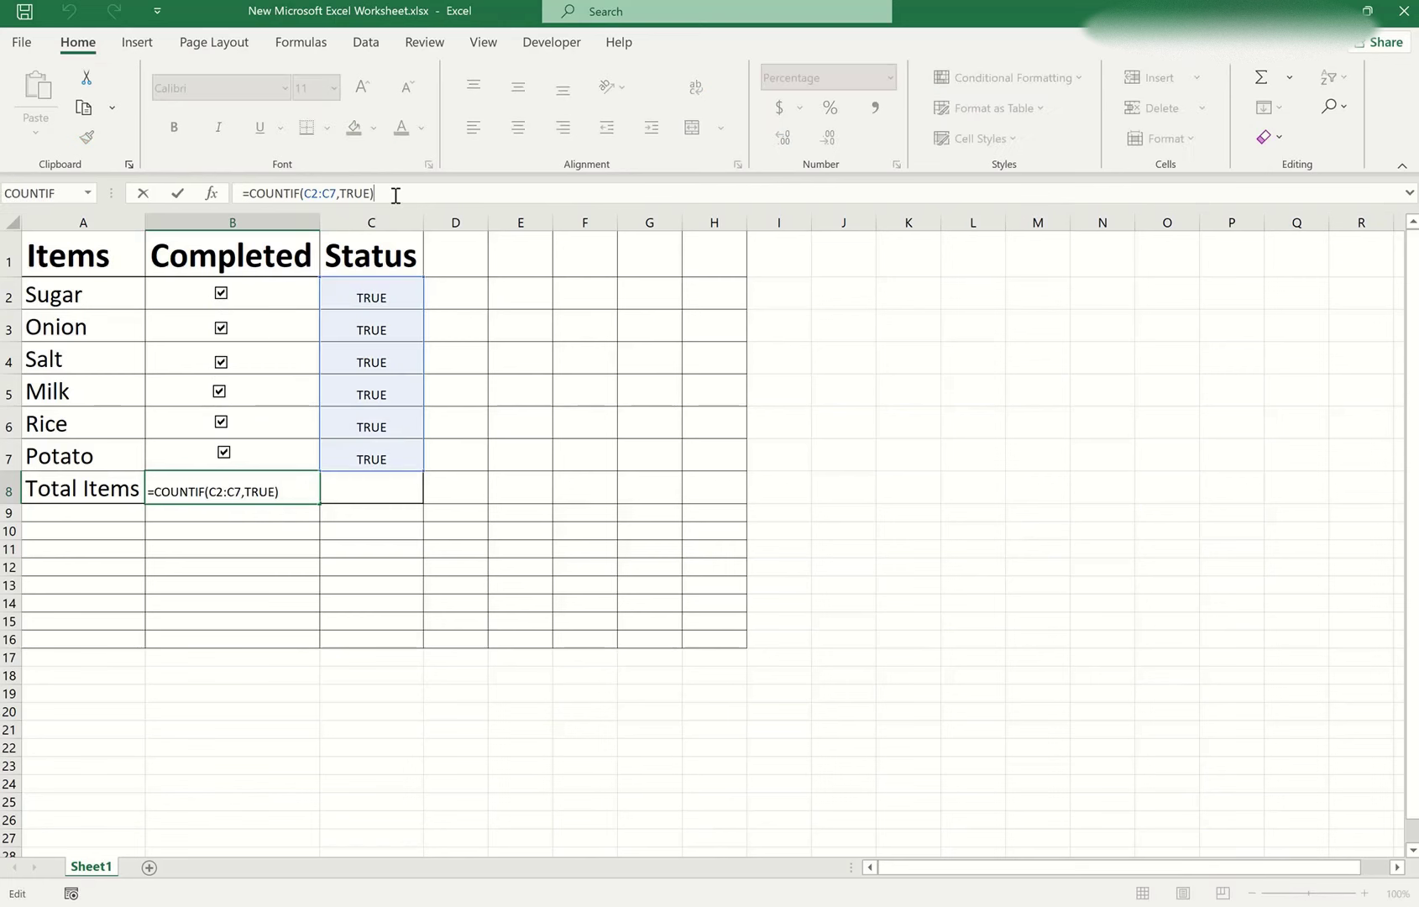
type("/")
type("count")
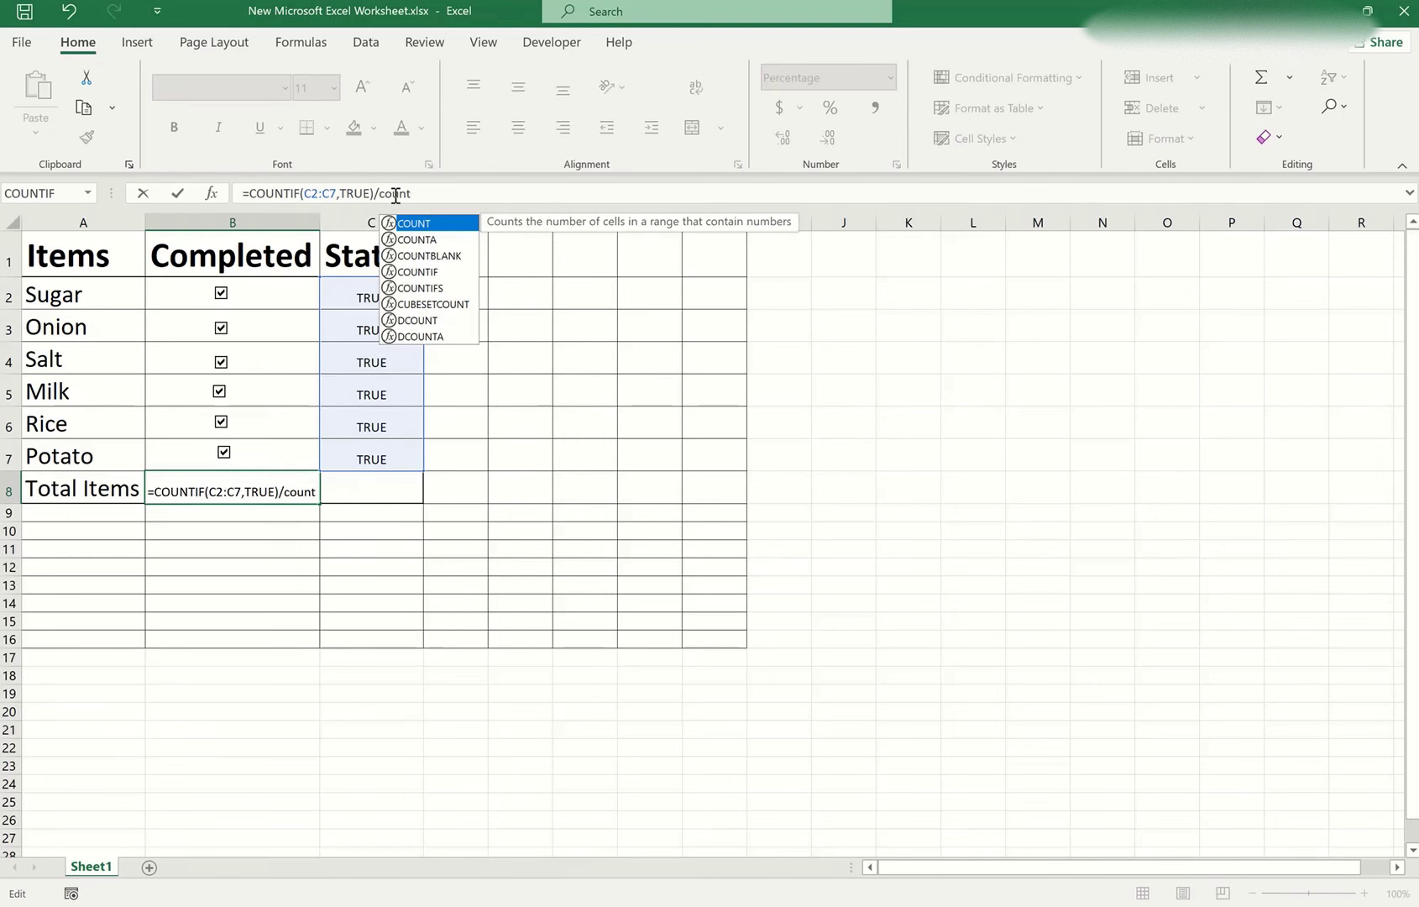
type("a")
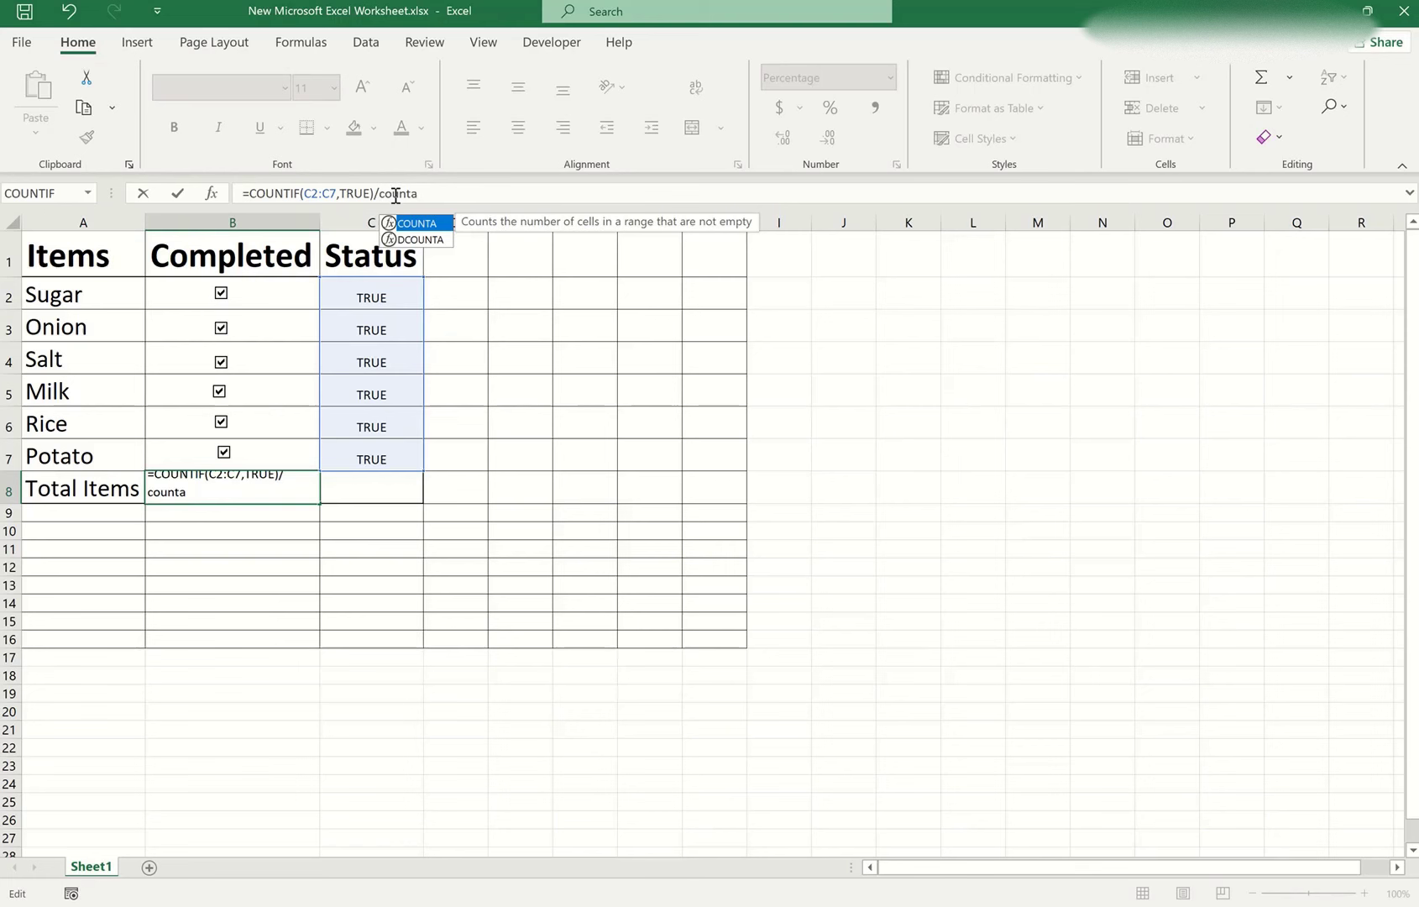
type("(")
left_click(71, 296)
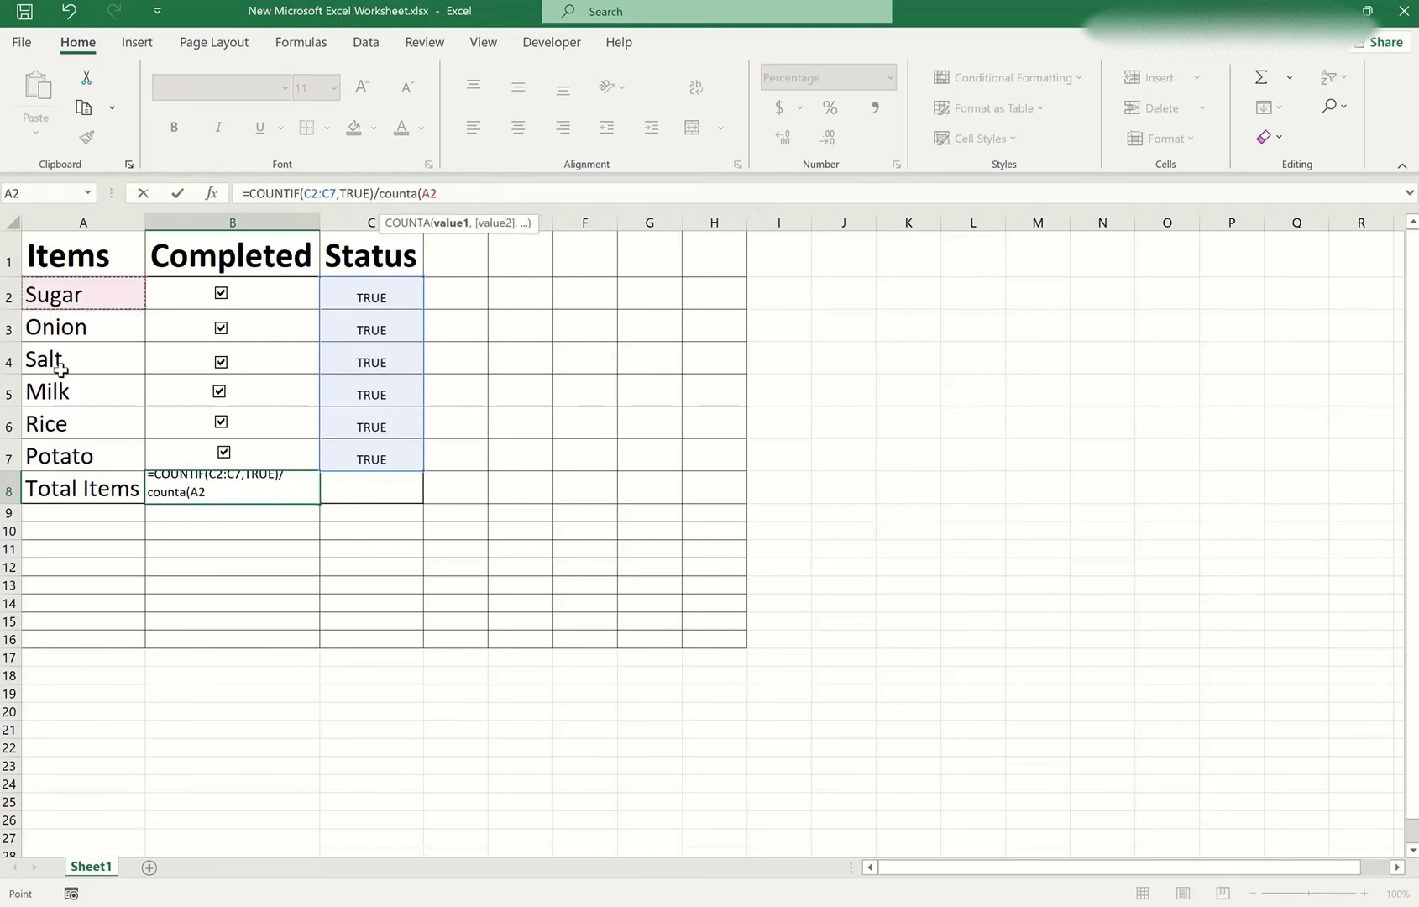
left_click_drag(60, 370, 71, 458)
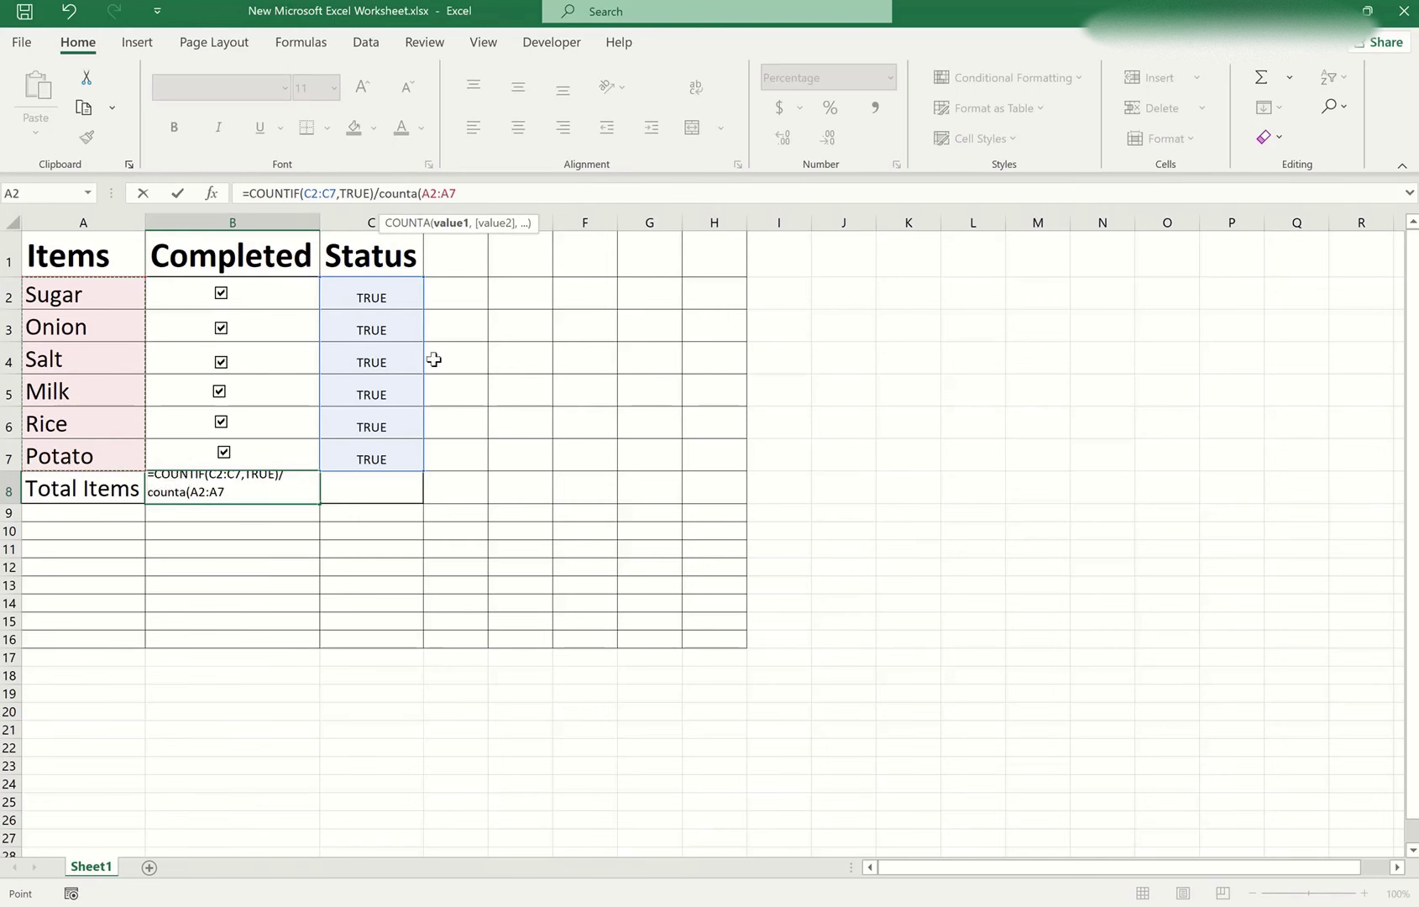
type(")")
key("Return")
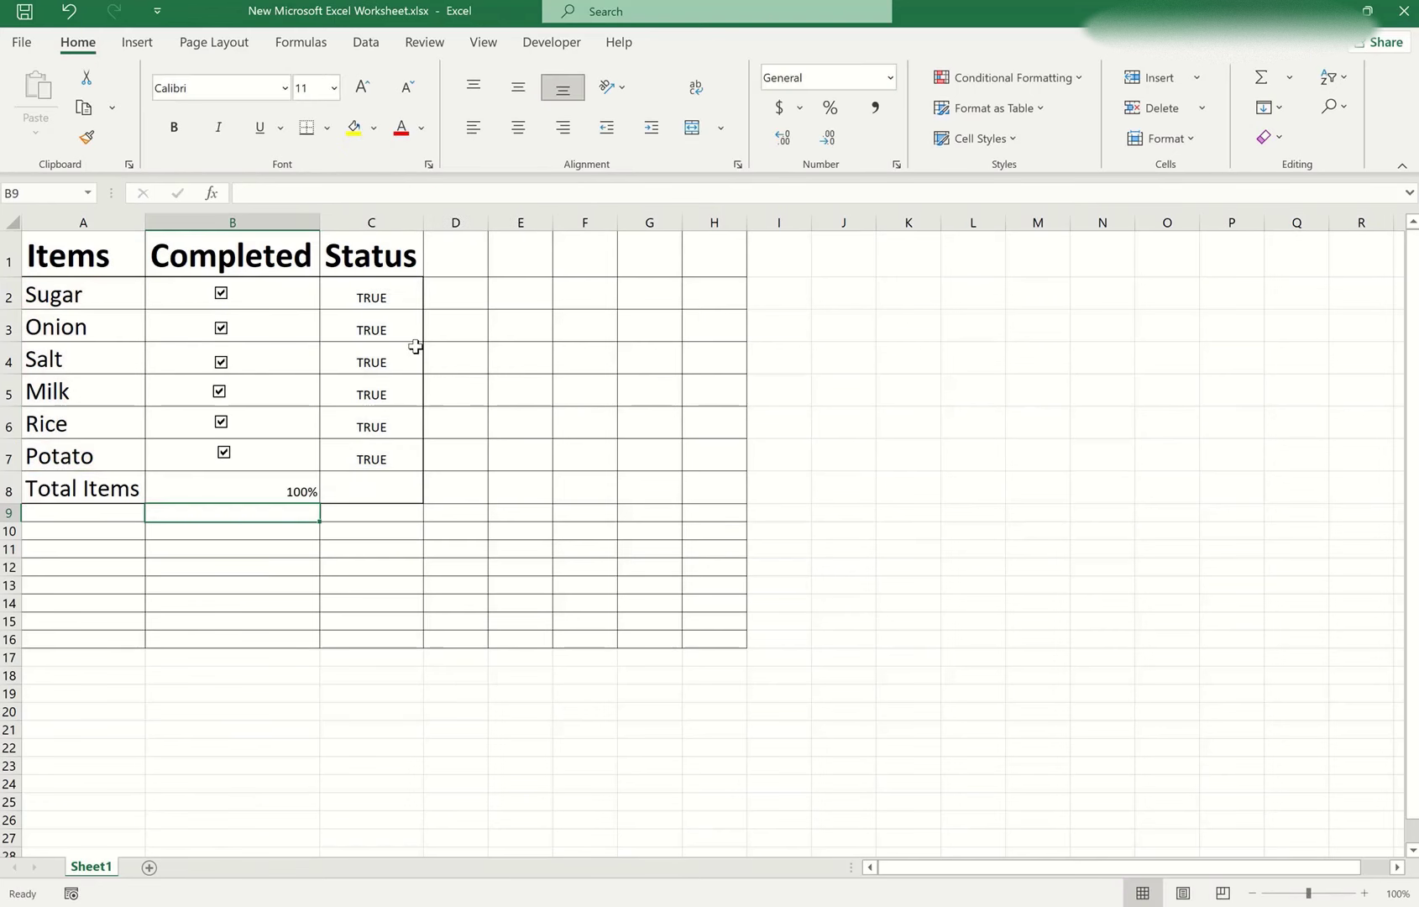
left_click_drag(181, 491, 371, 488)
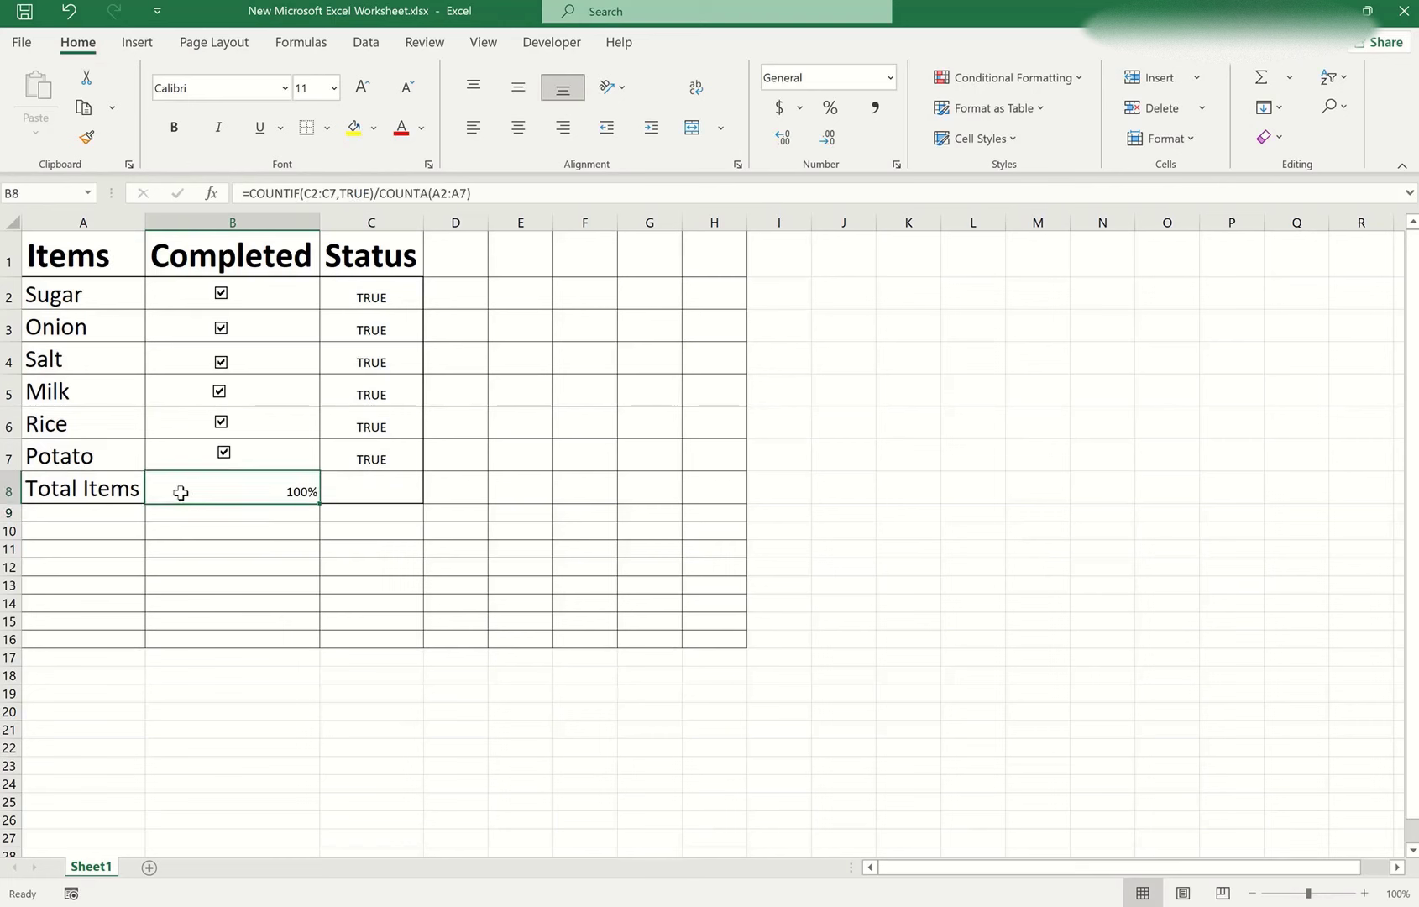
- Tick Sugar, Onion and Salt and untick Milk, Rice and Potato for 50% completion
left_click(221, 293)
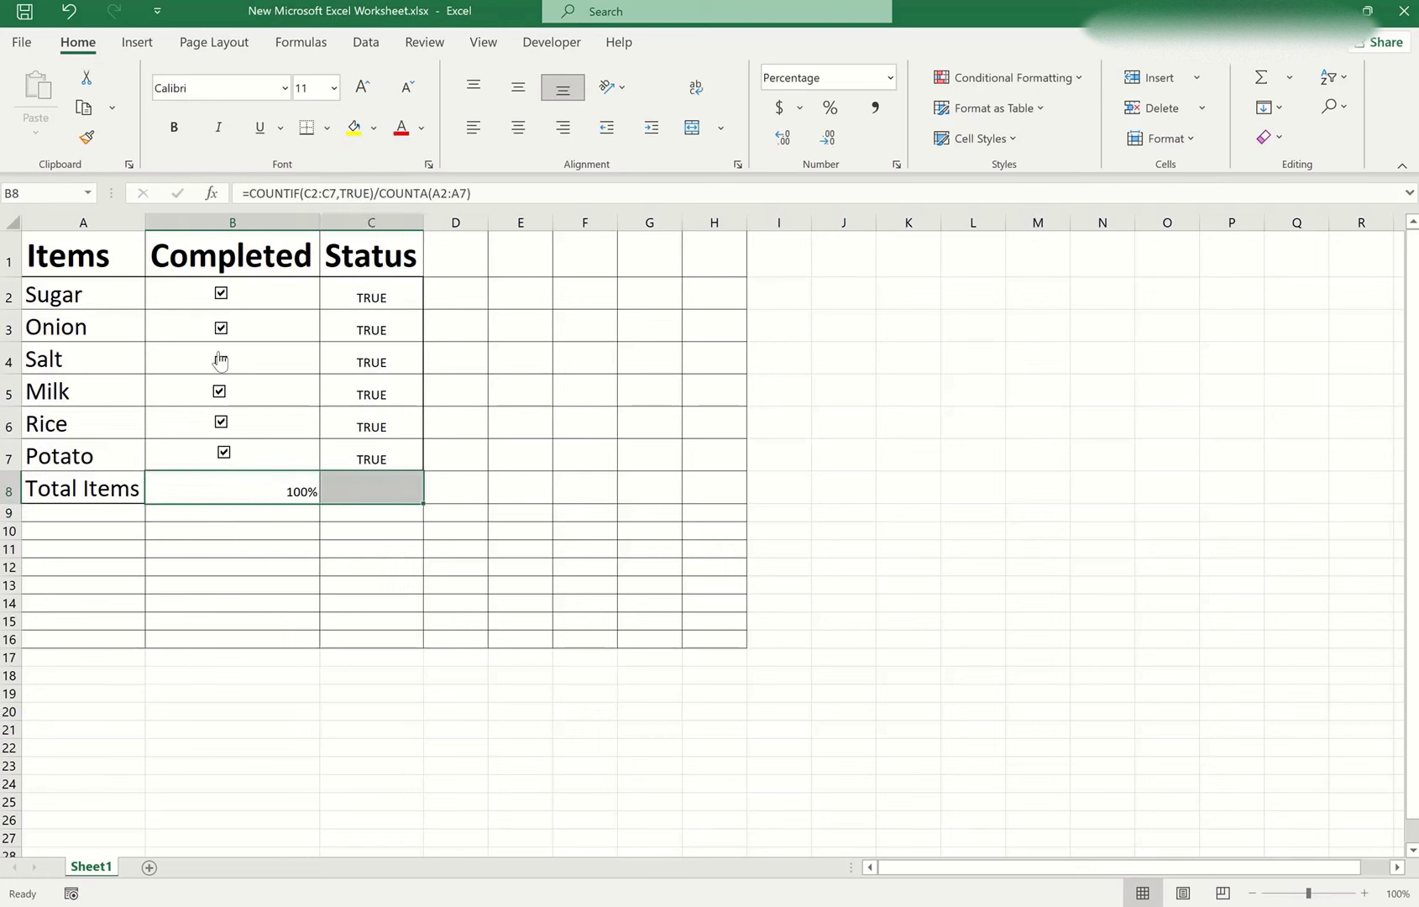
left_click(220, 391)
left_click(221, 363)
left_click(220, 328)
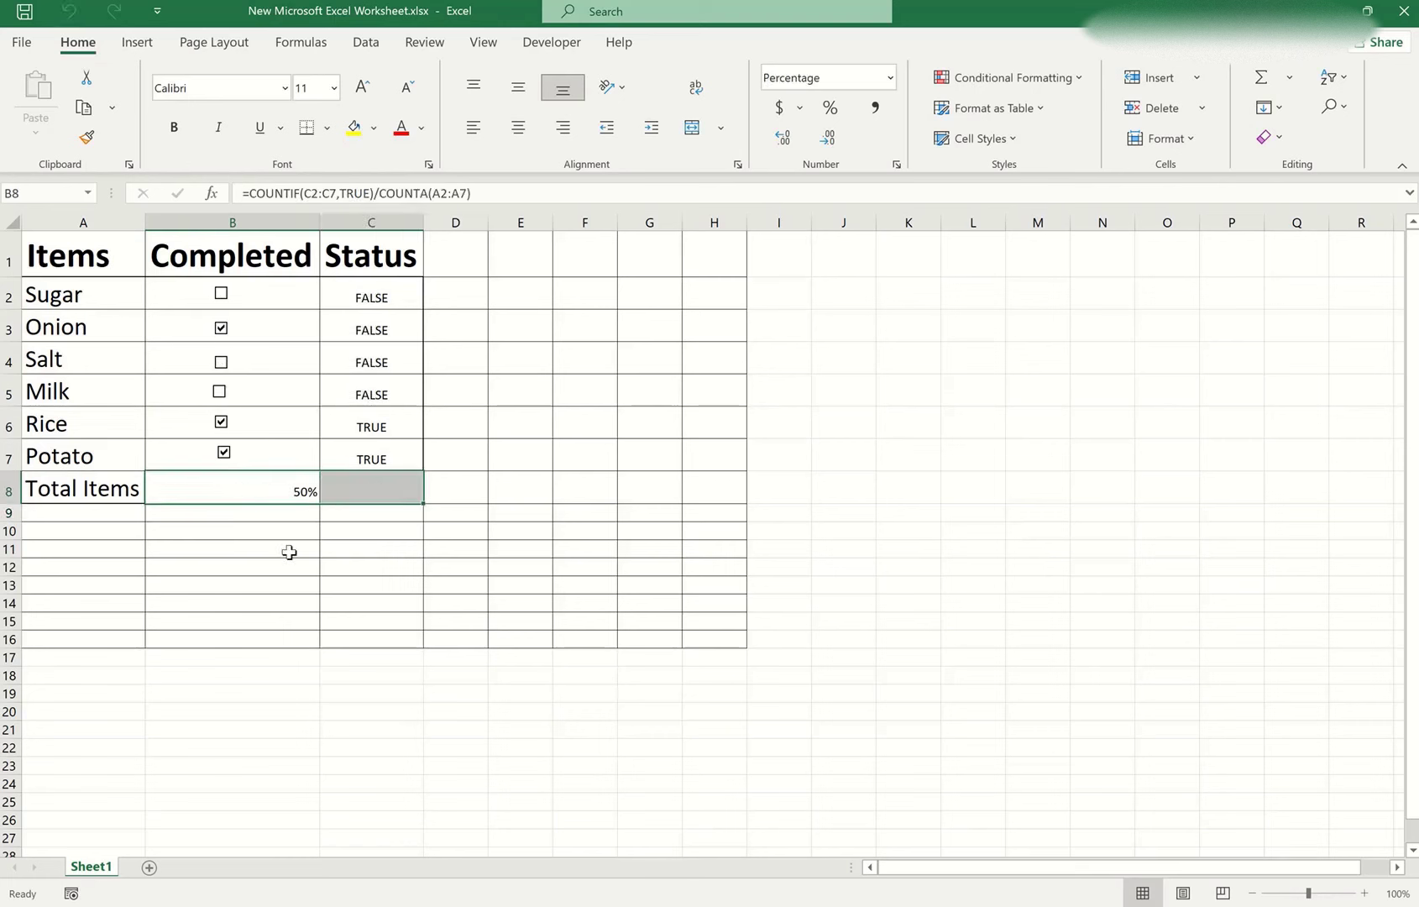
left_click(310, 551)
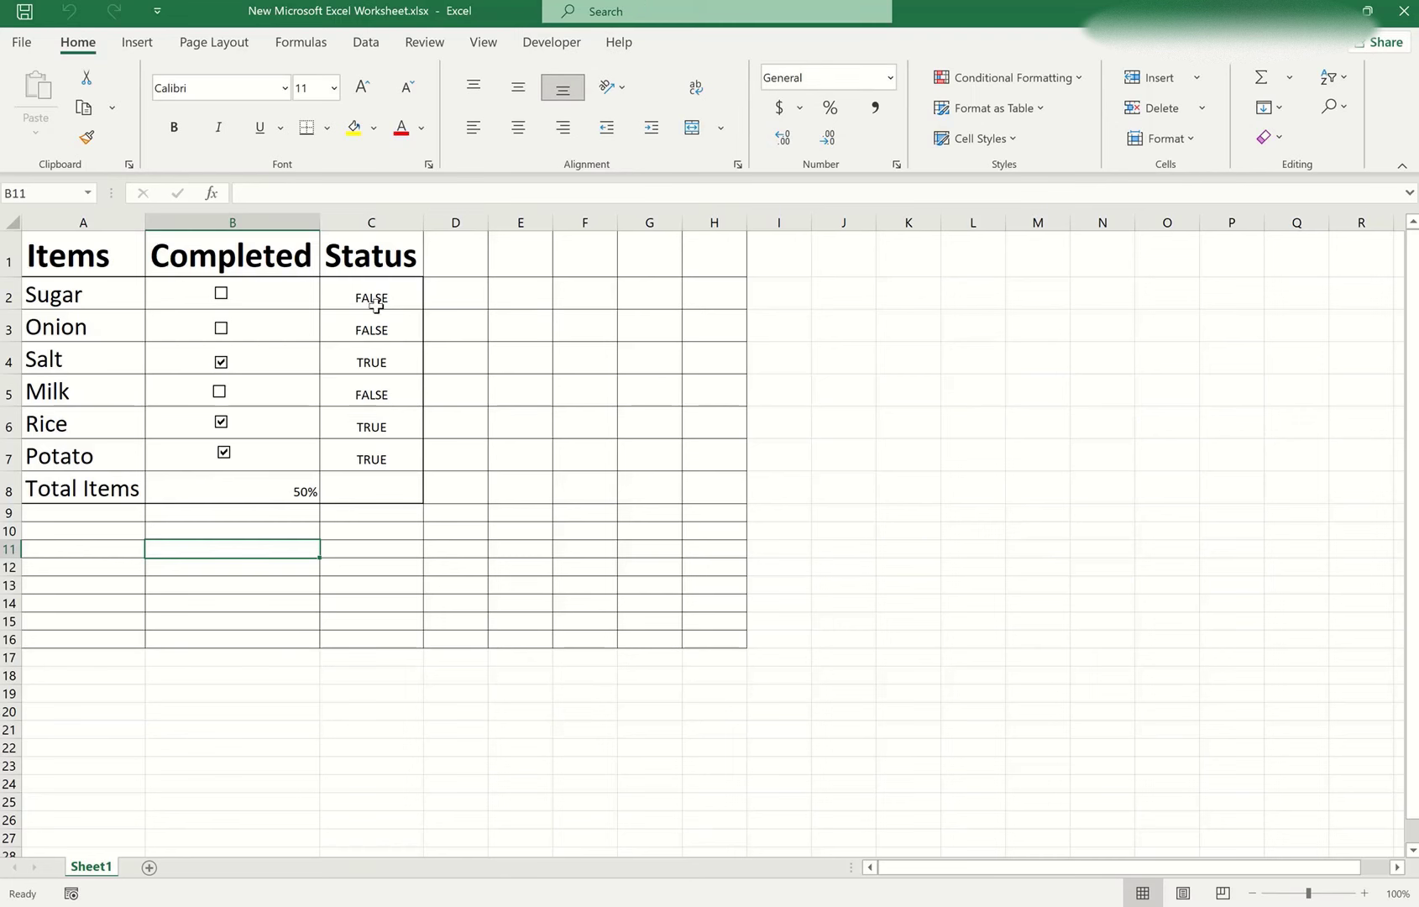
- Select the completion percentage cell B8 in the Total Items row
left_click_drag(121, 486, 382, 484)
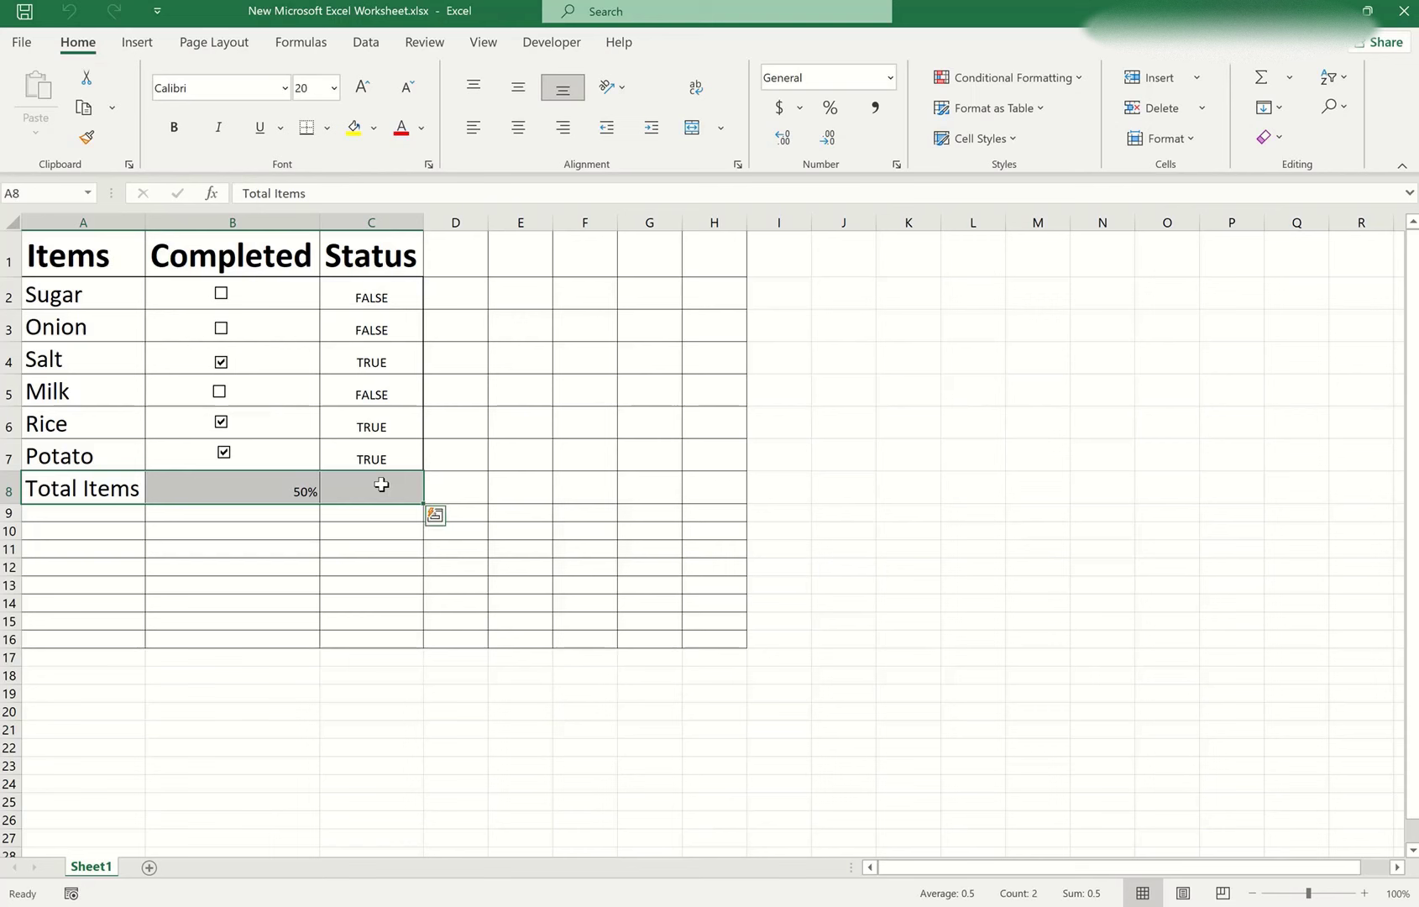
left_click(259, 493)
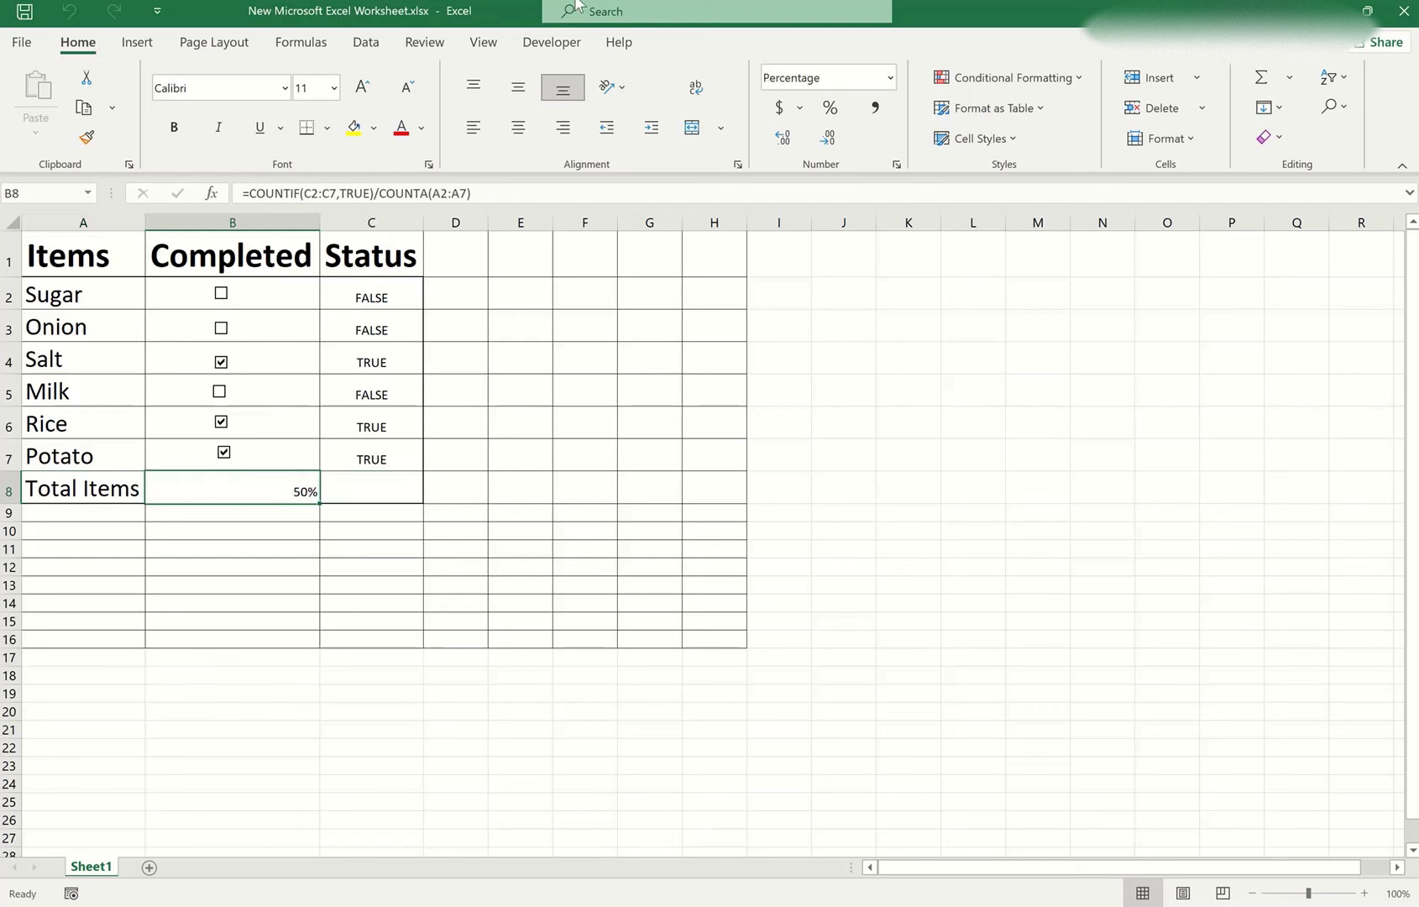
left_click(583, 42)
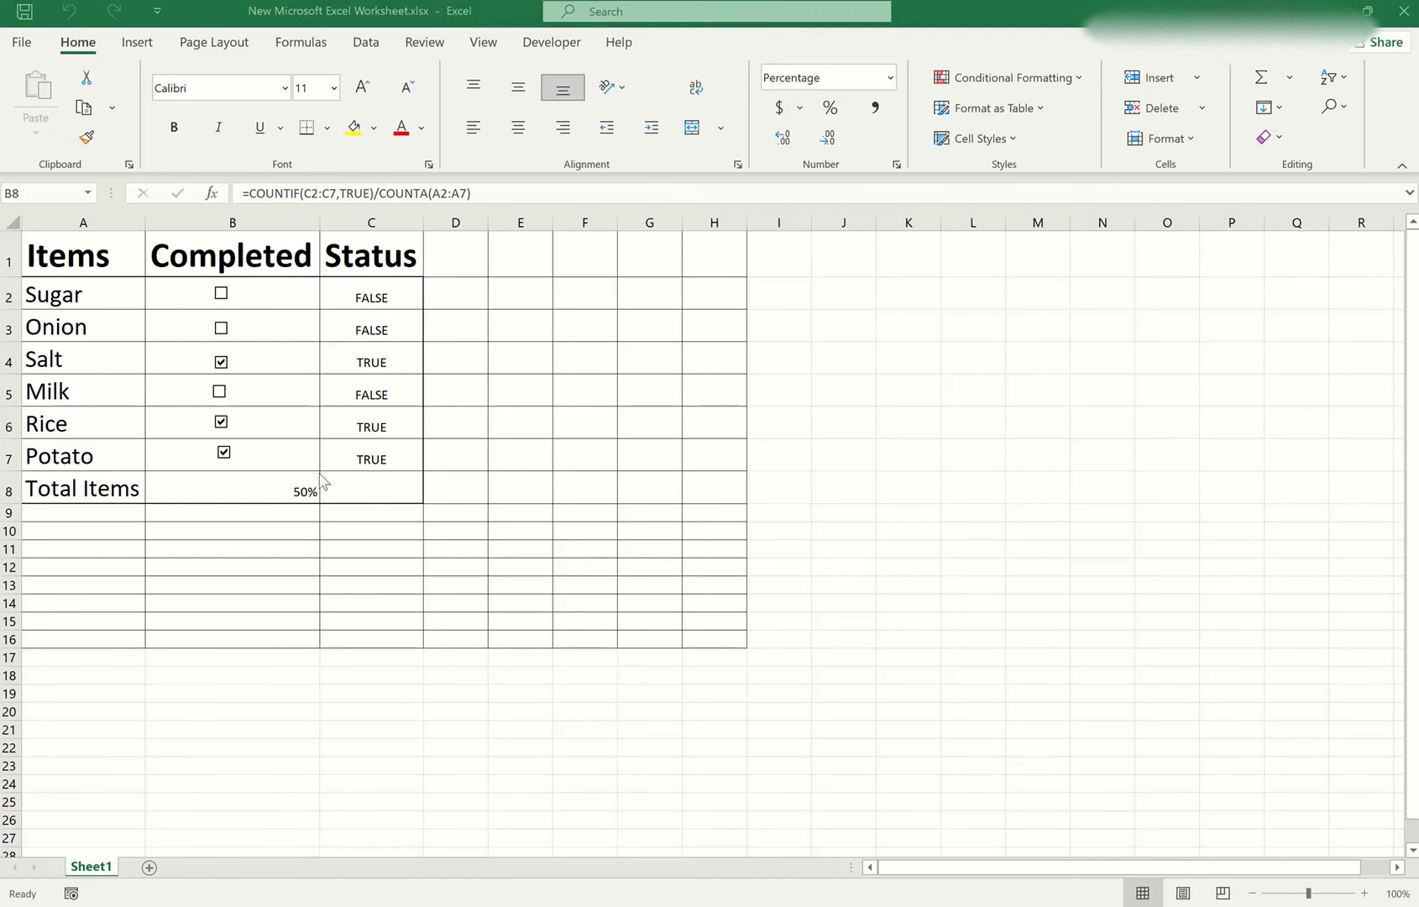
left_click(224, 488)
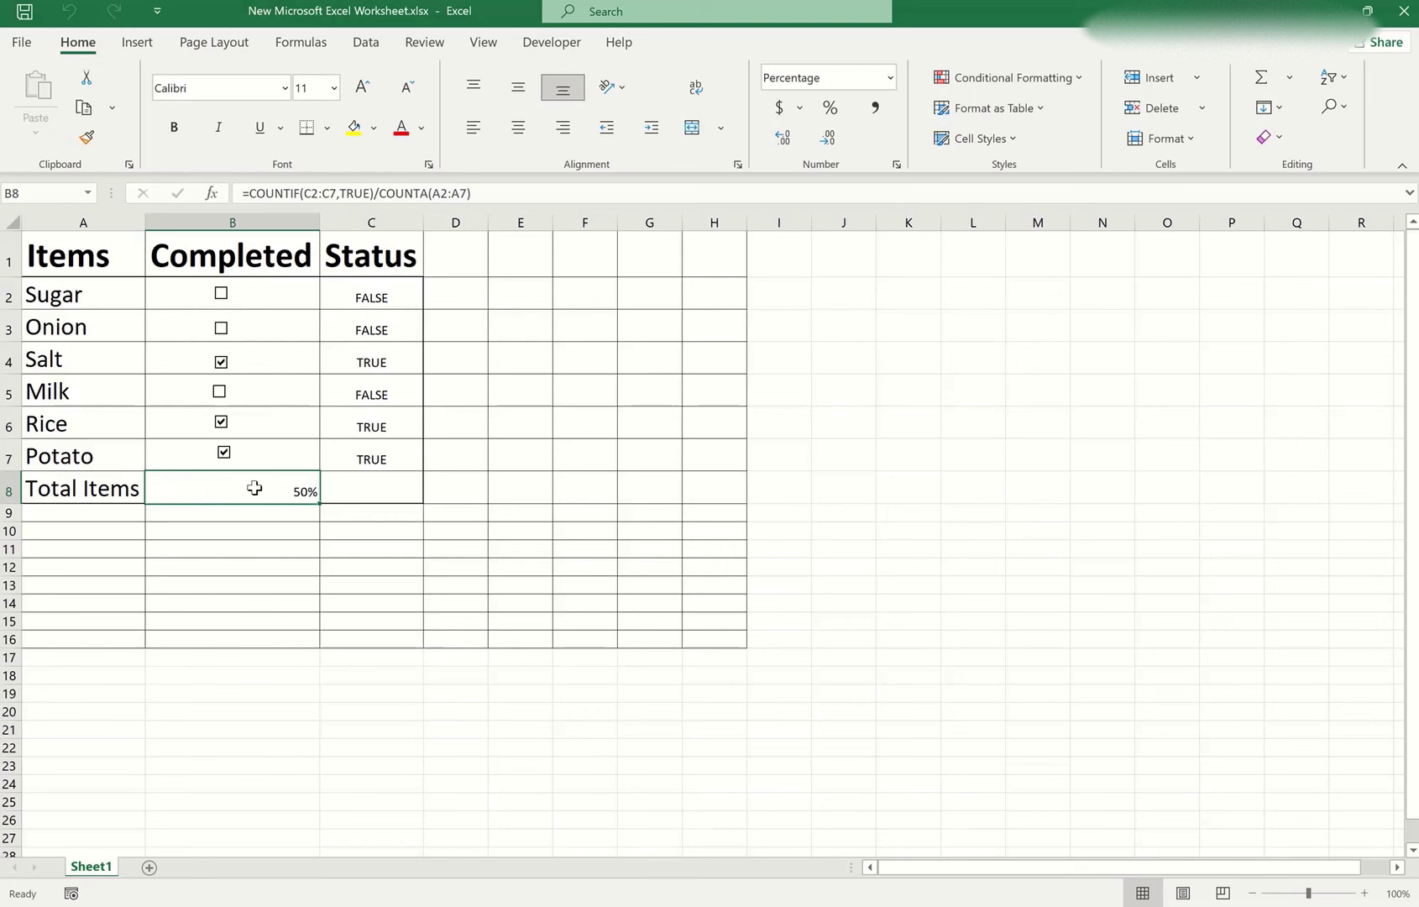
left_click_drag(139, 299, 360, 483)
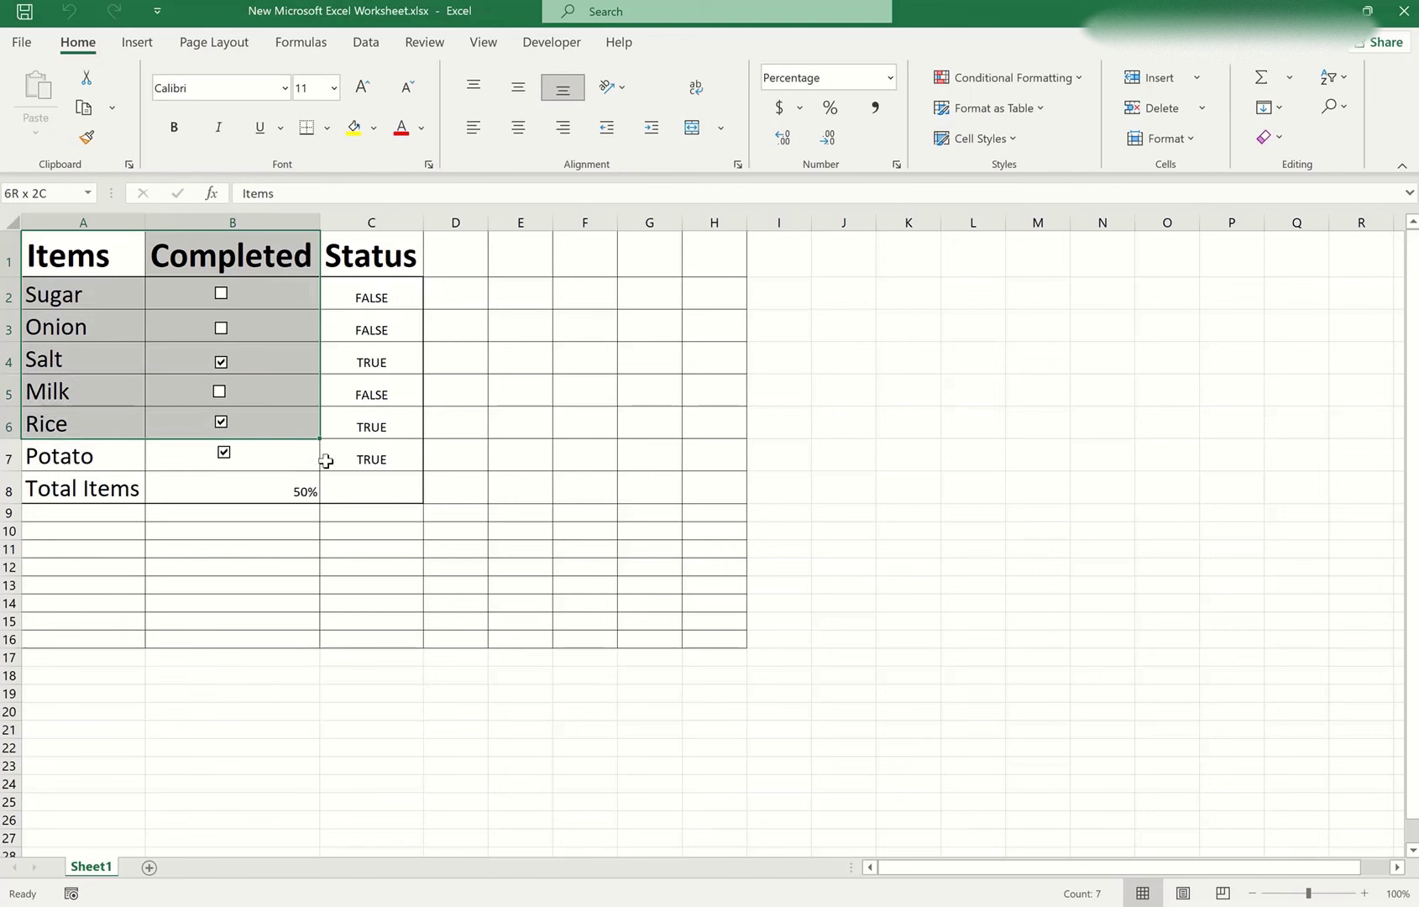
left_click(227, 487)
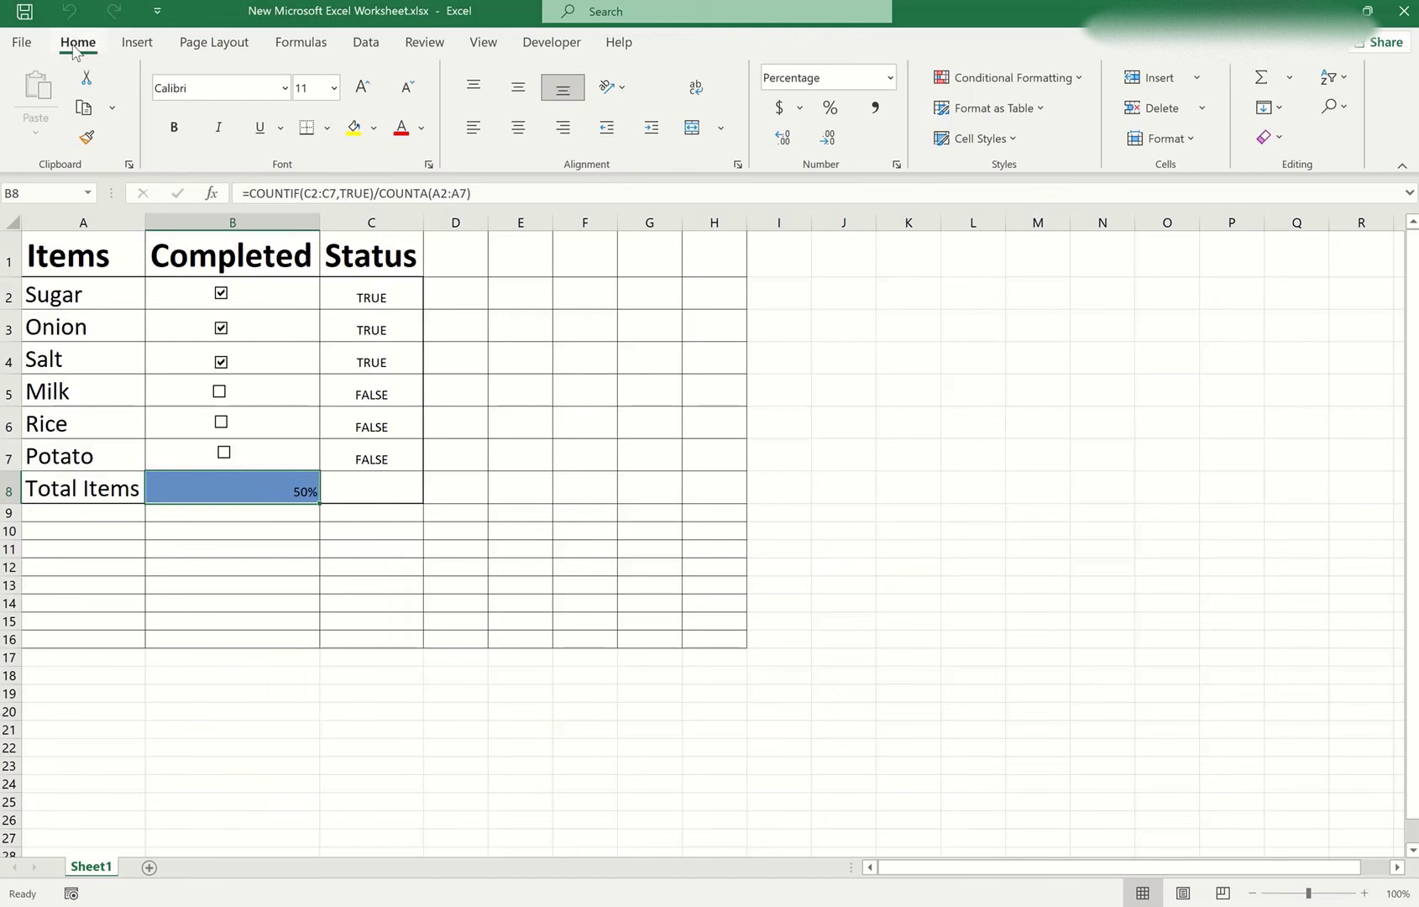
- Try a solid blue data bar on B8, remove it, and review B8's rules without changes
left_click(1075, 79)
mouse_move(997, 304)
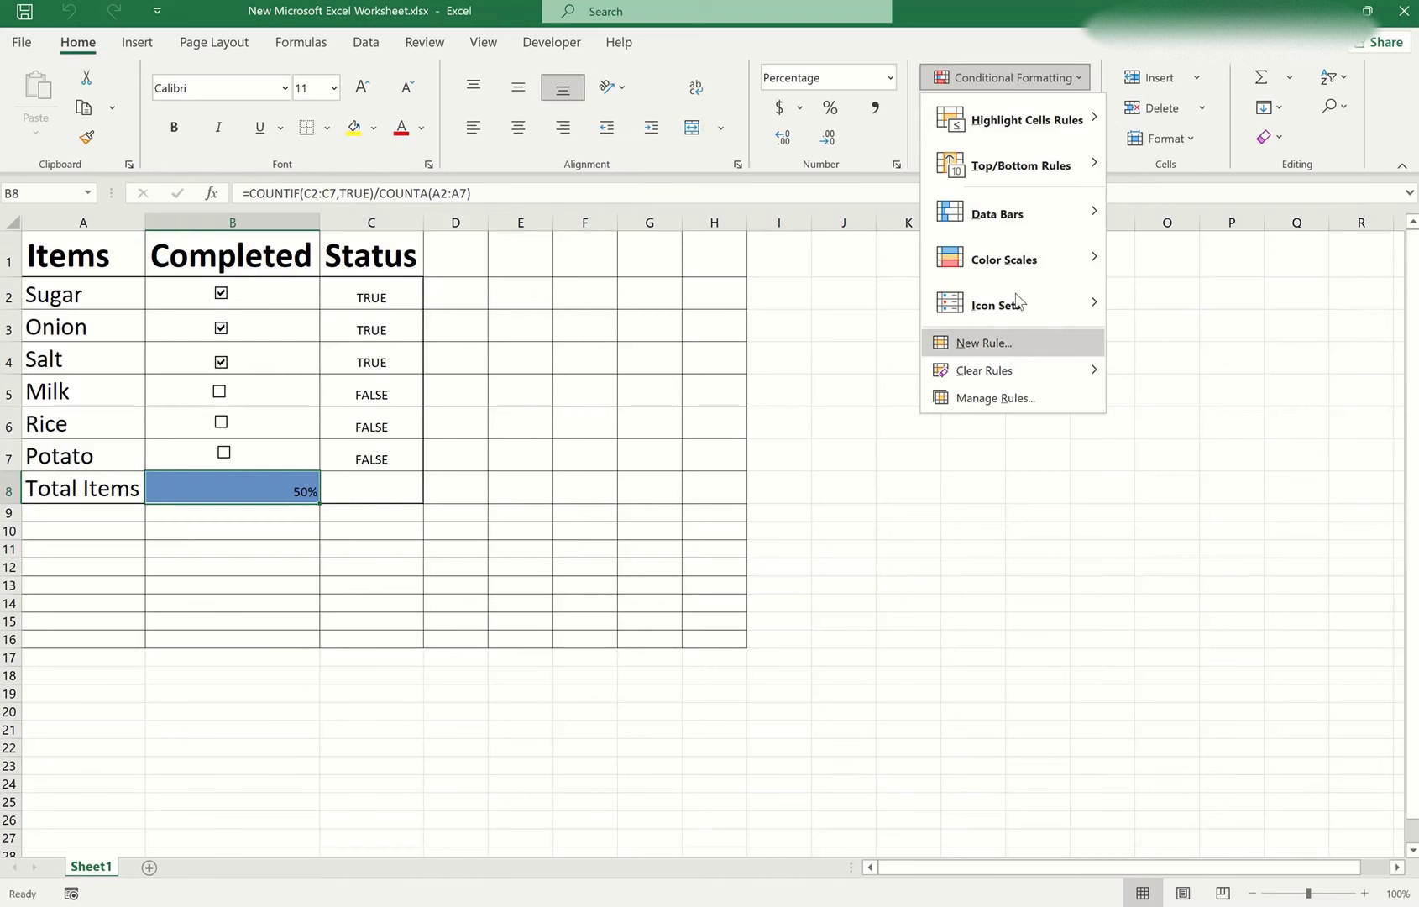
mouse_move(998, 213)
left_click(1139, 361)
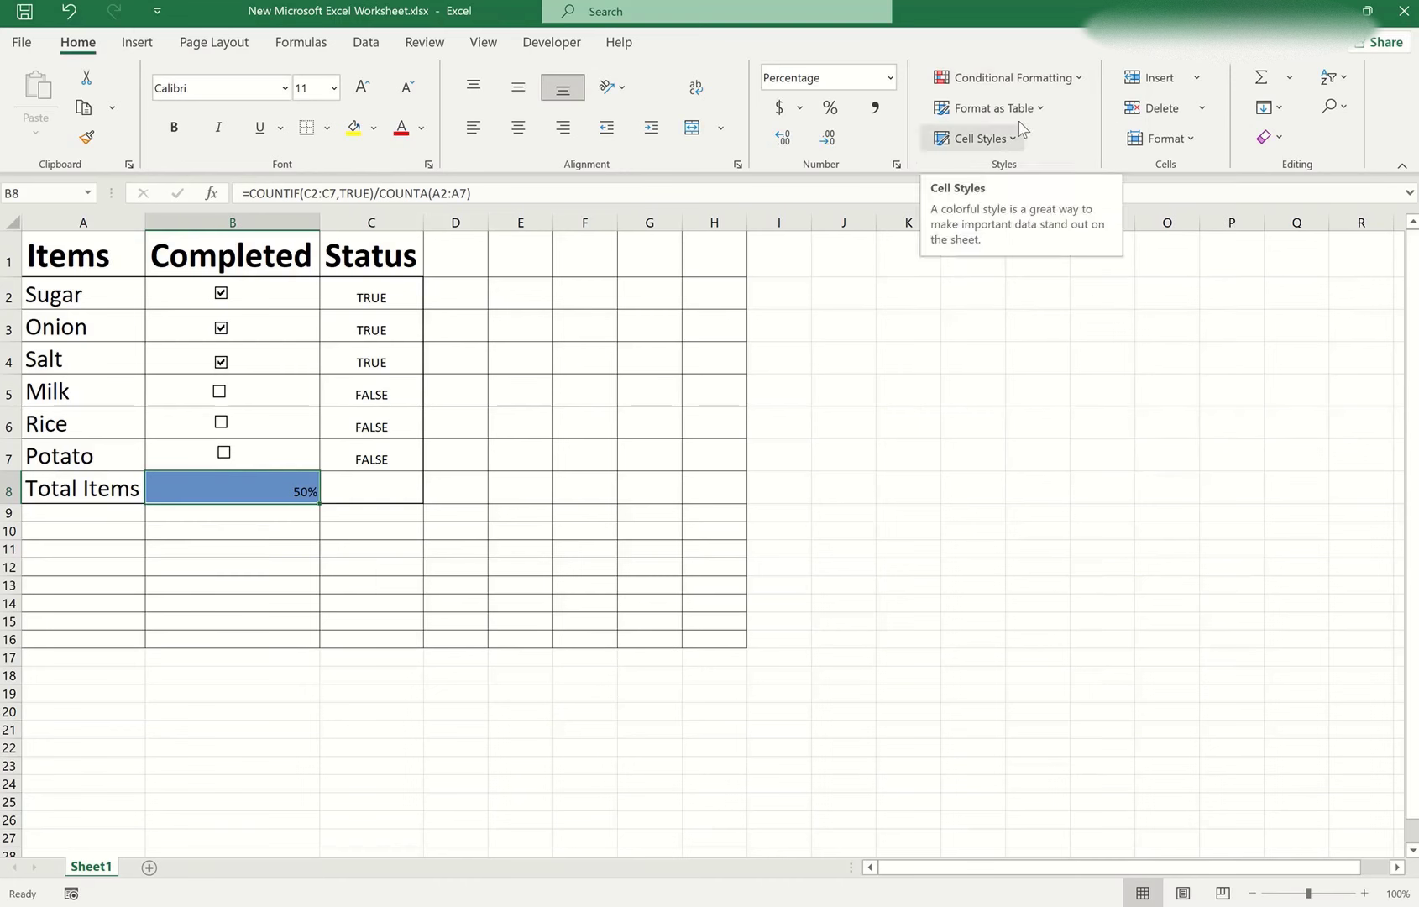
left_click(1063, 81)
mouse_move(984, 370)
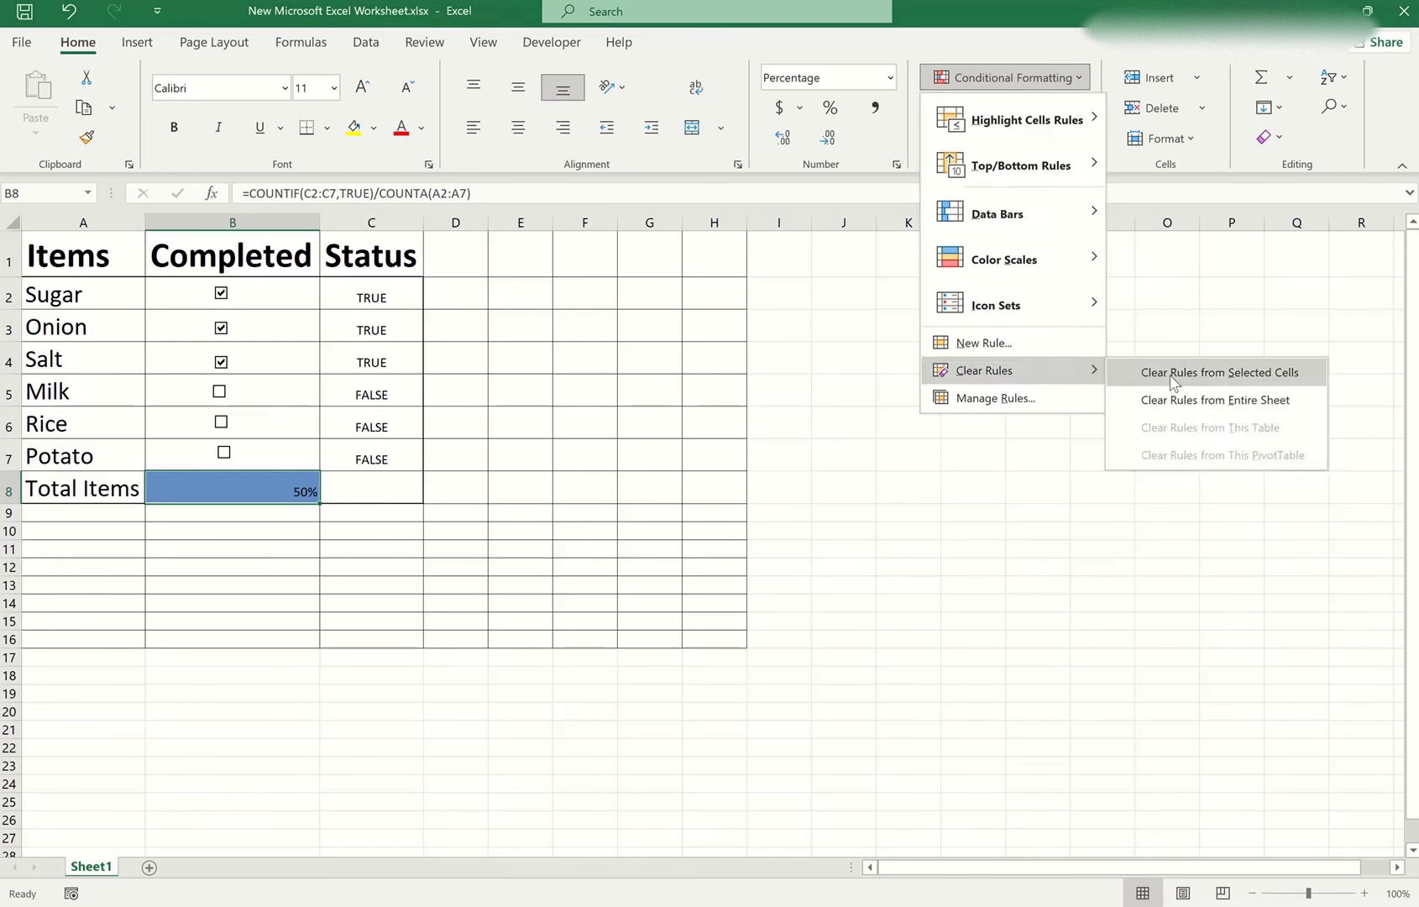
left_click(1173, 378)
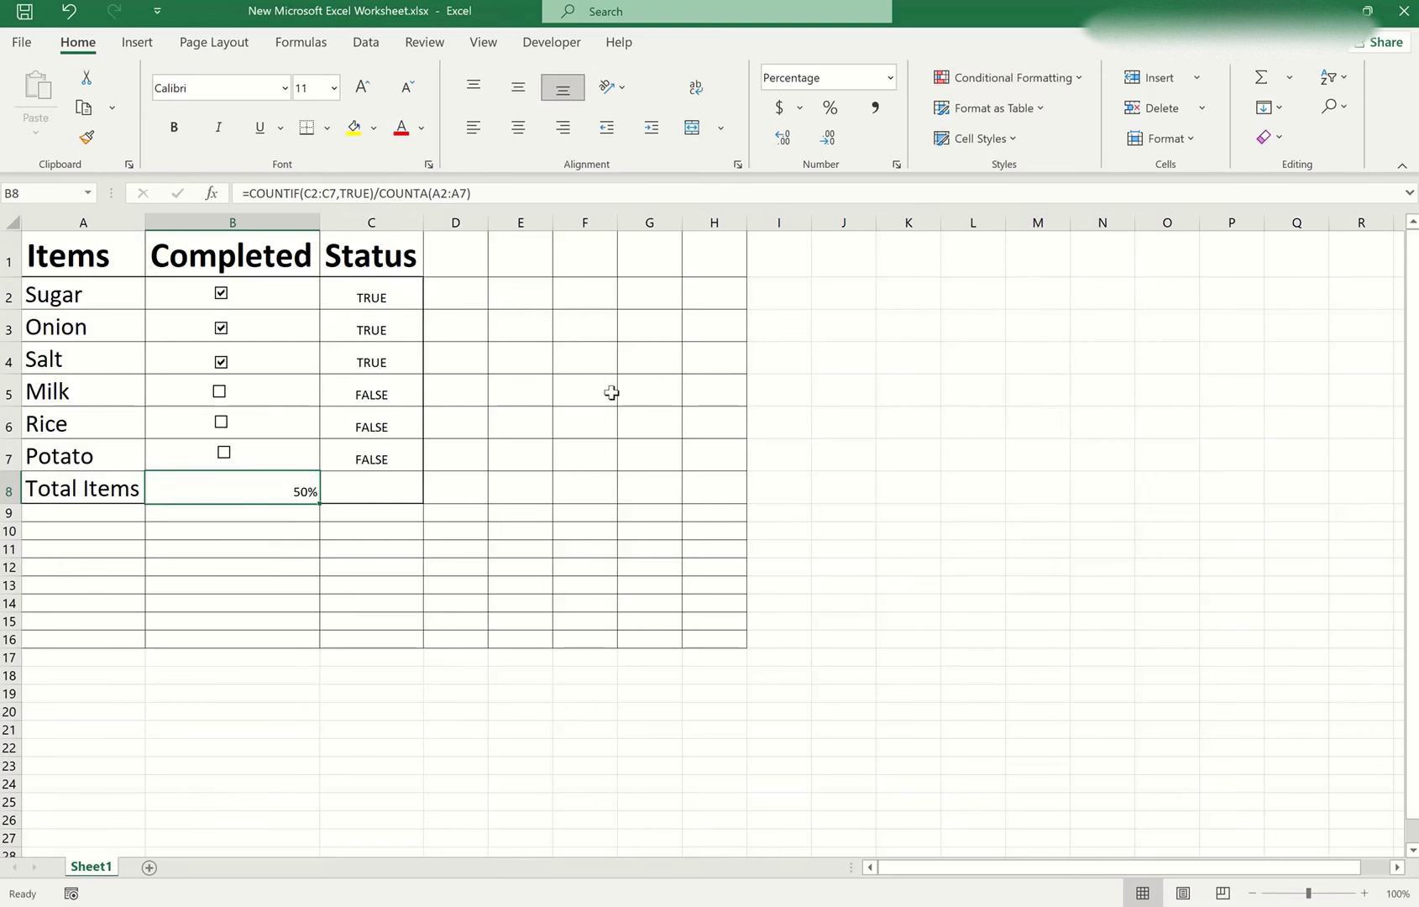
left_click(1054, 79)
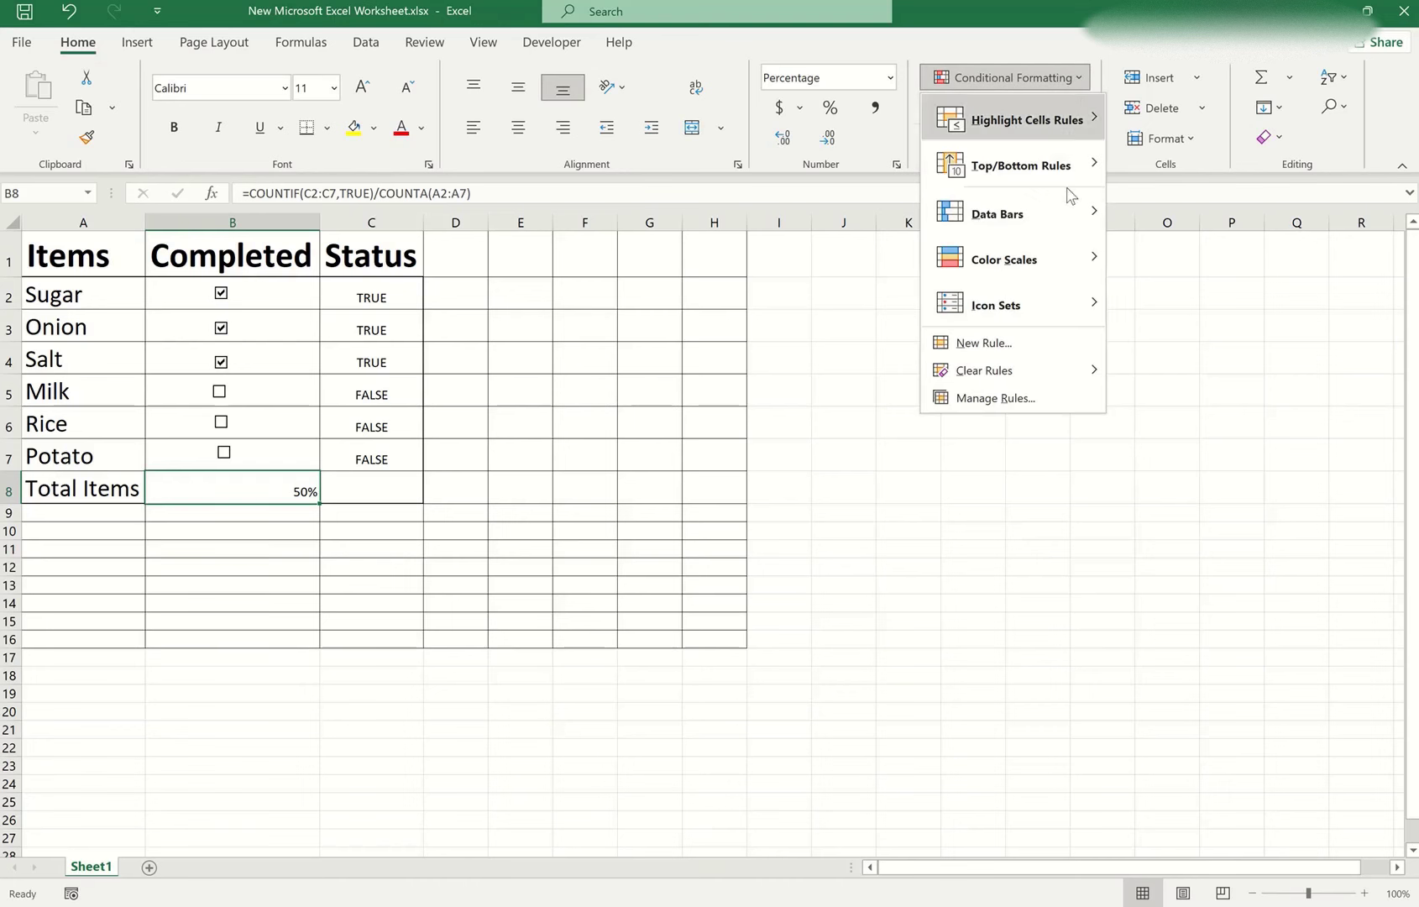
left_click(996, 398)
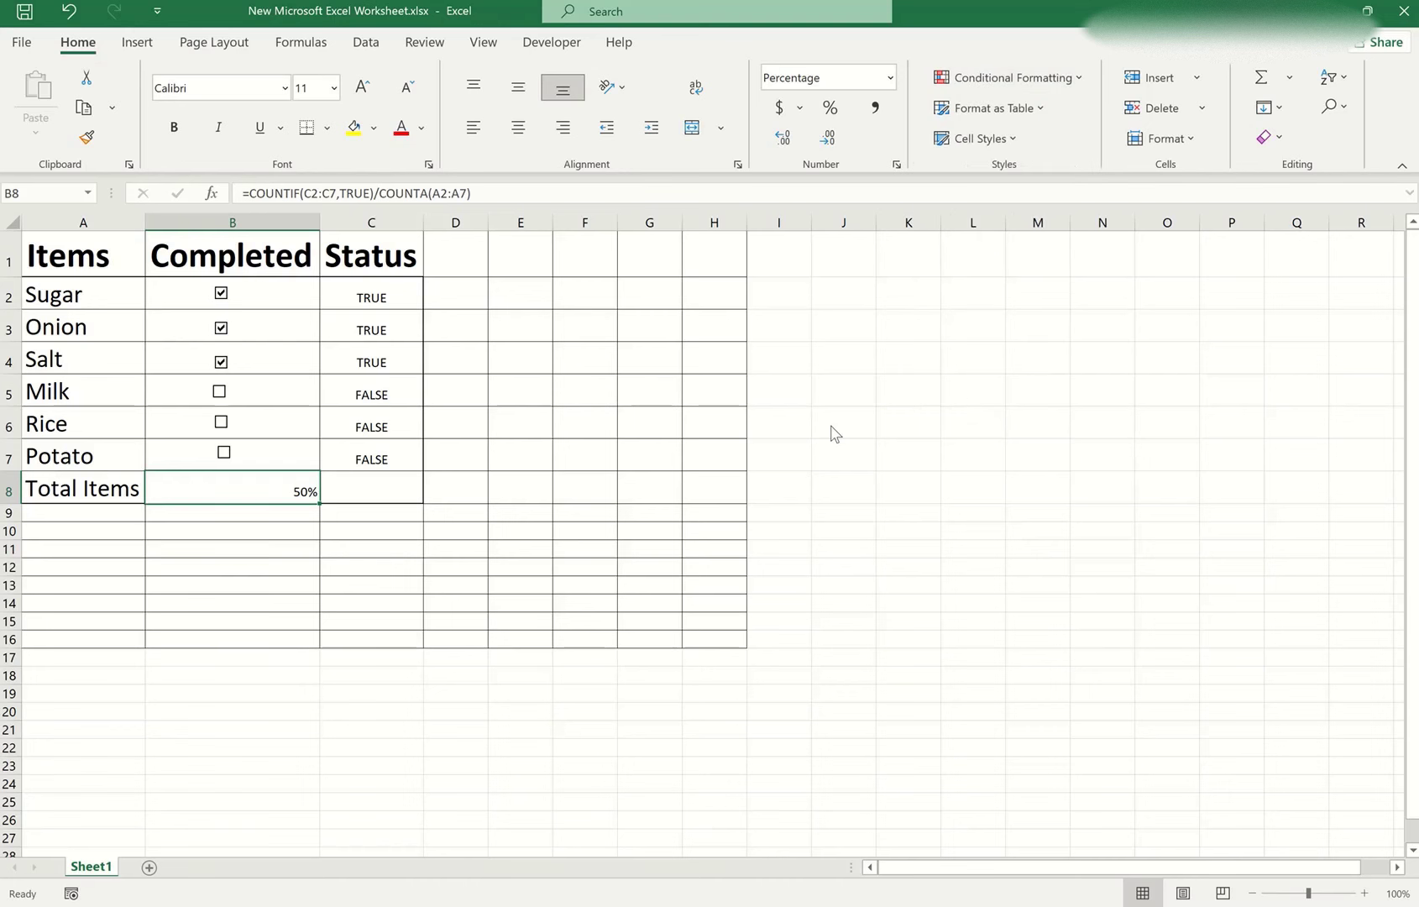
left_click_drag(598, 301, 757, 301)
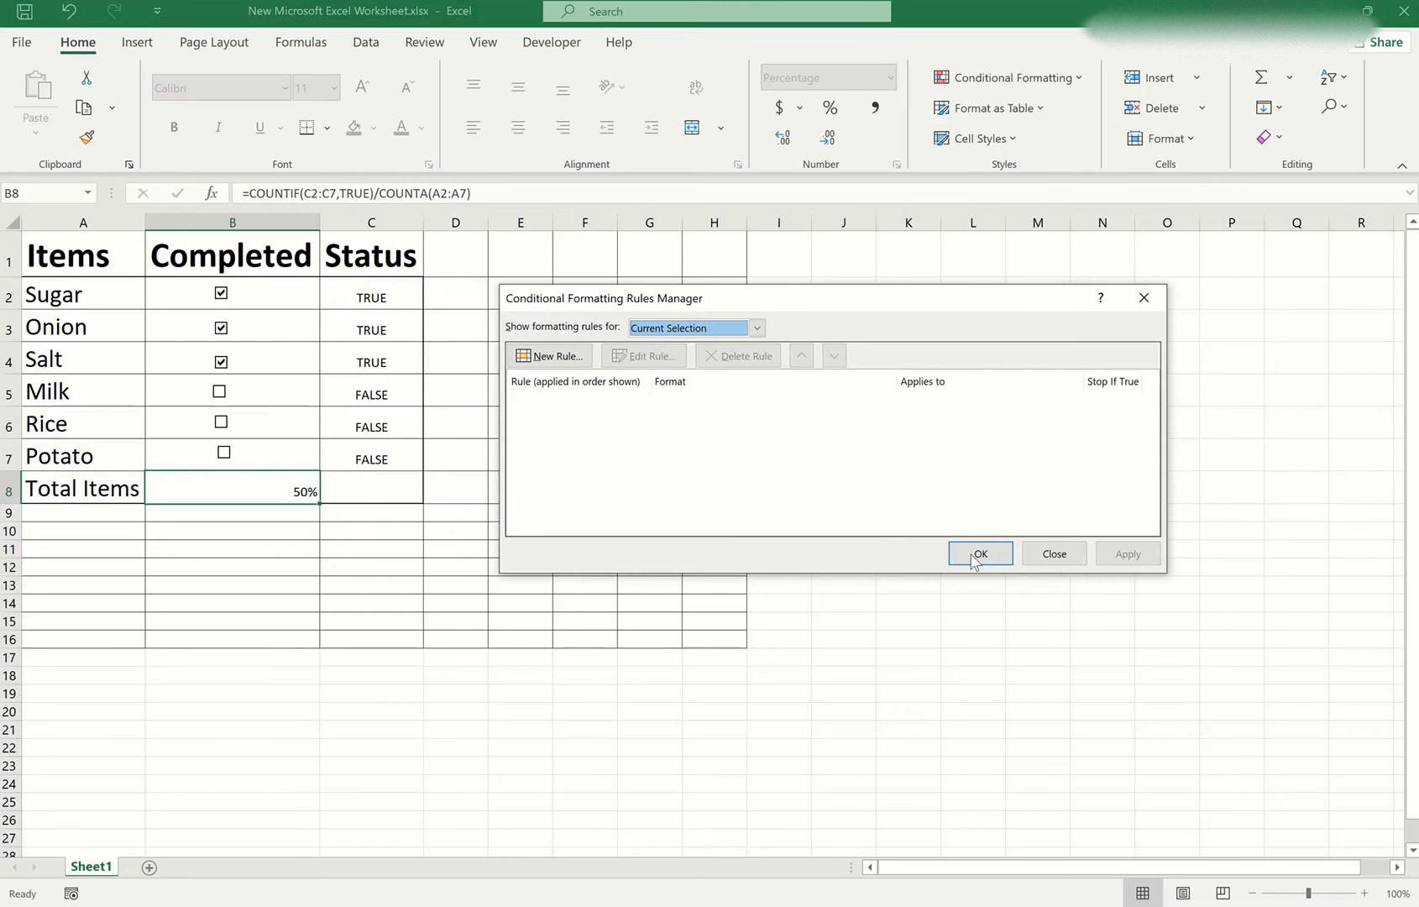
left_click(1055, 557)
- Create a custom data bar rule for B8 with a Number minimum of 0 and a Number maximum
left_click(1054, 80)
mouse_move(998, 213)
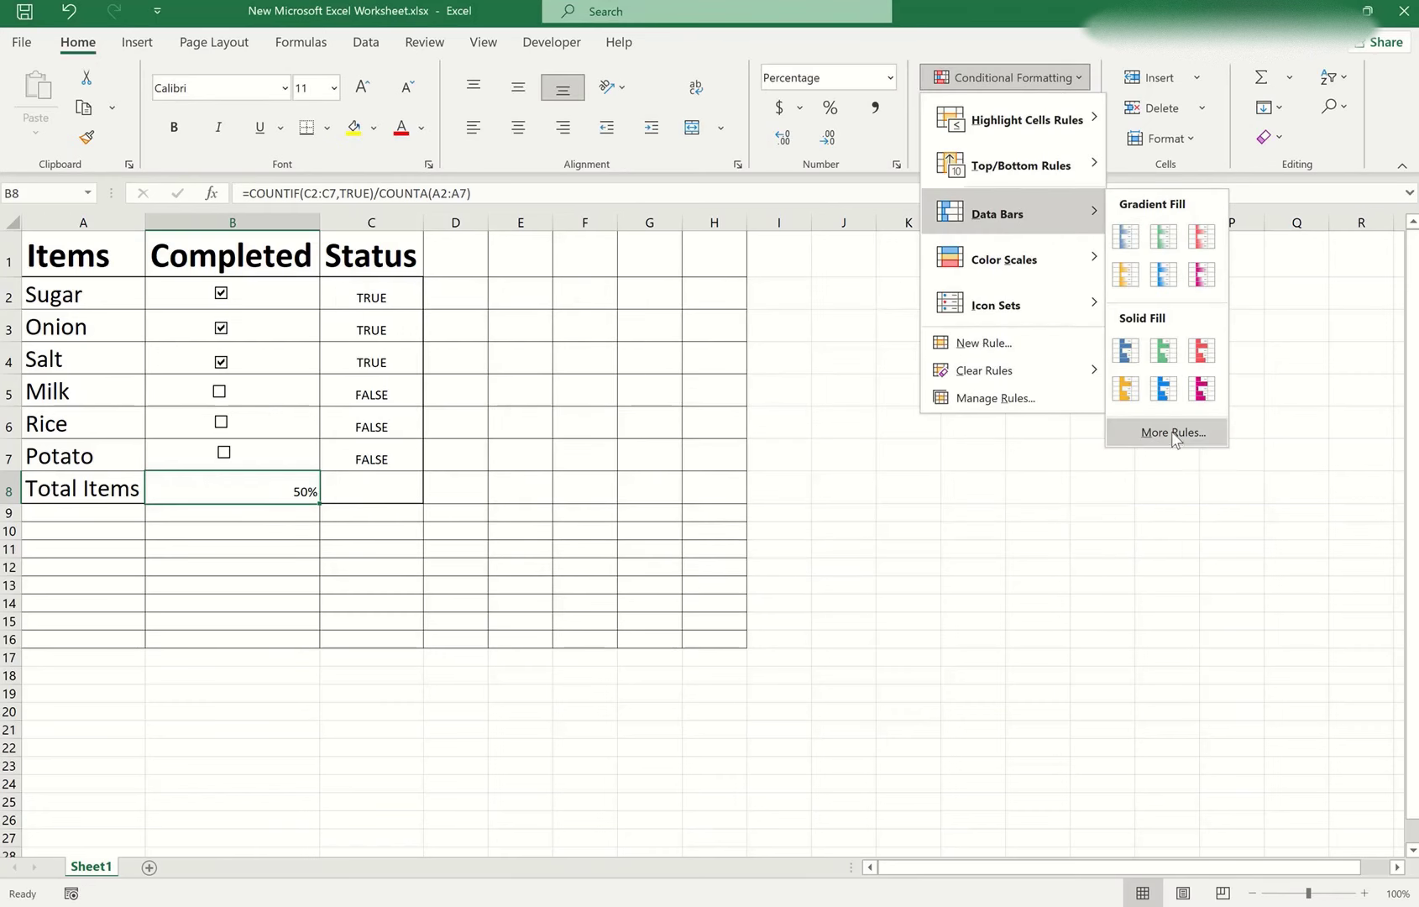
left_click(1172, 432)
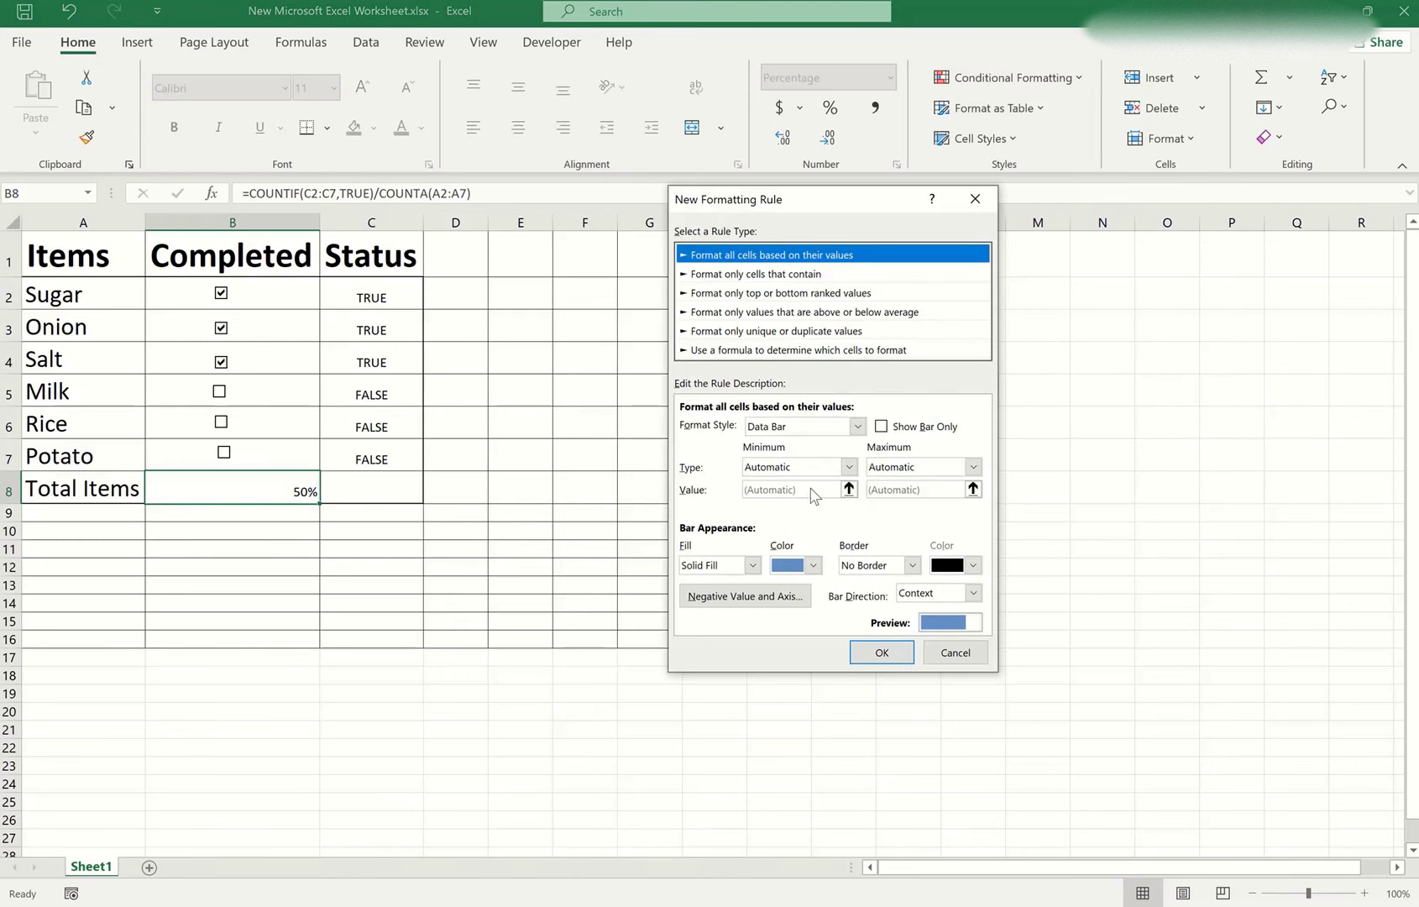
left_click(849, 467)
left_click(768, 500)
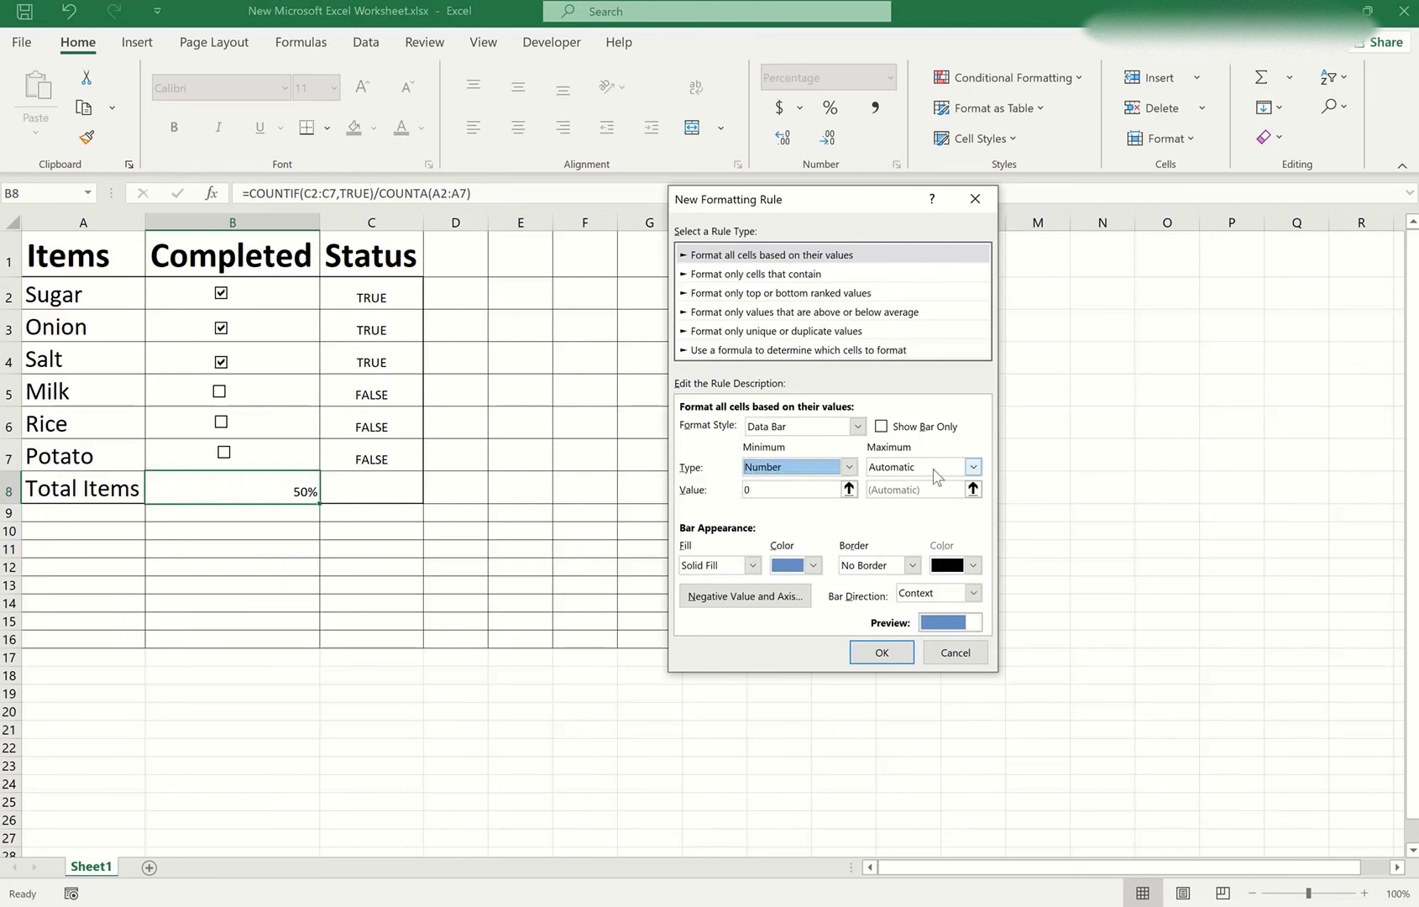
left_click(973, 467)
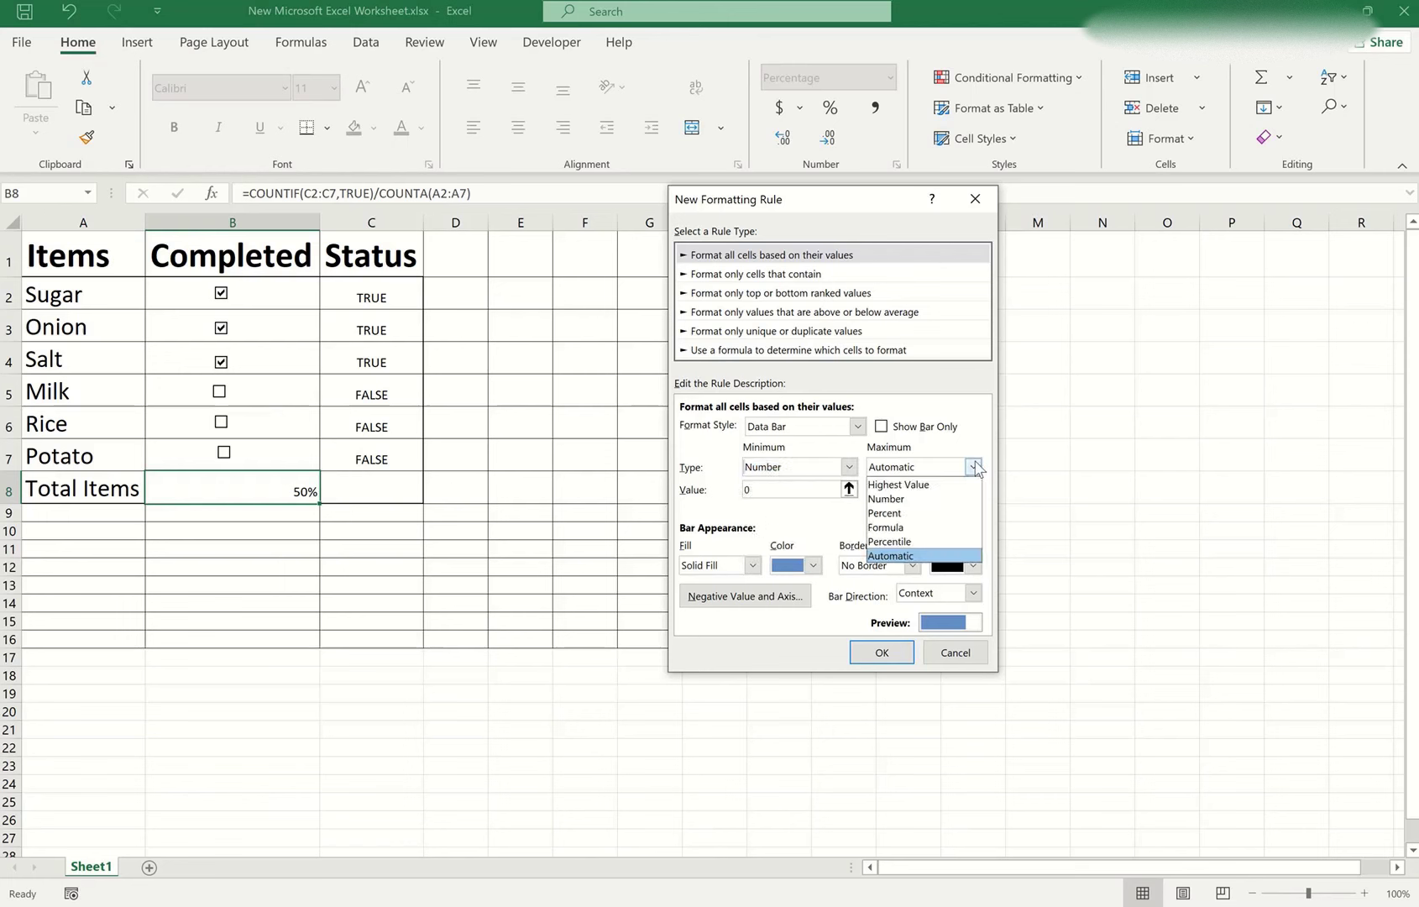
left_click(890, 499)
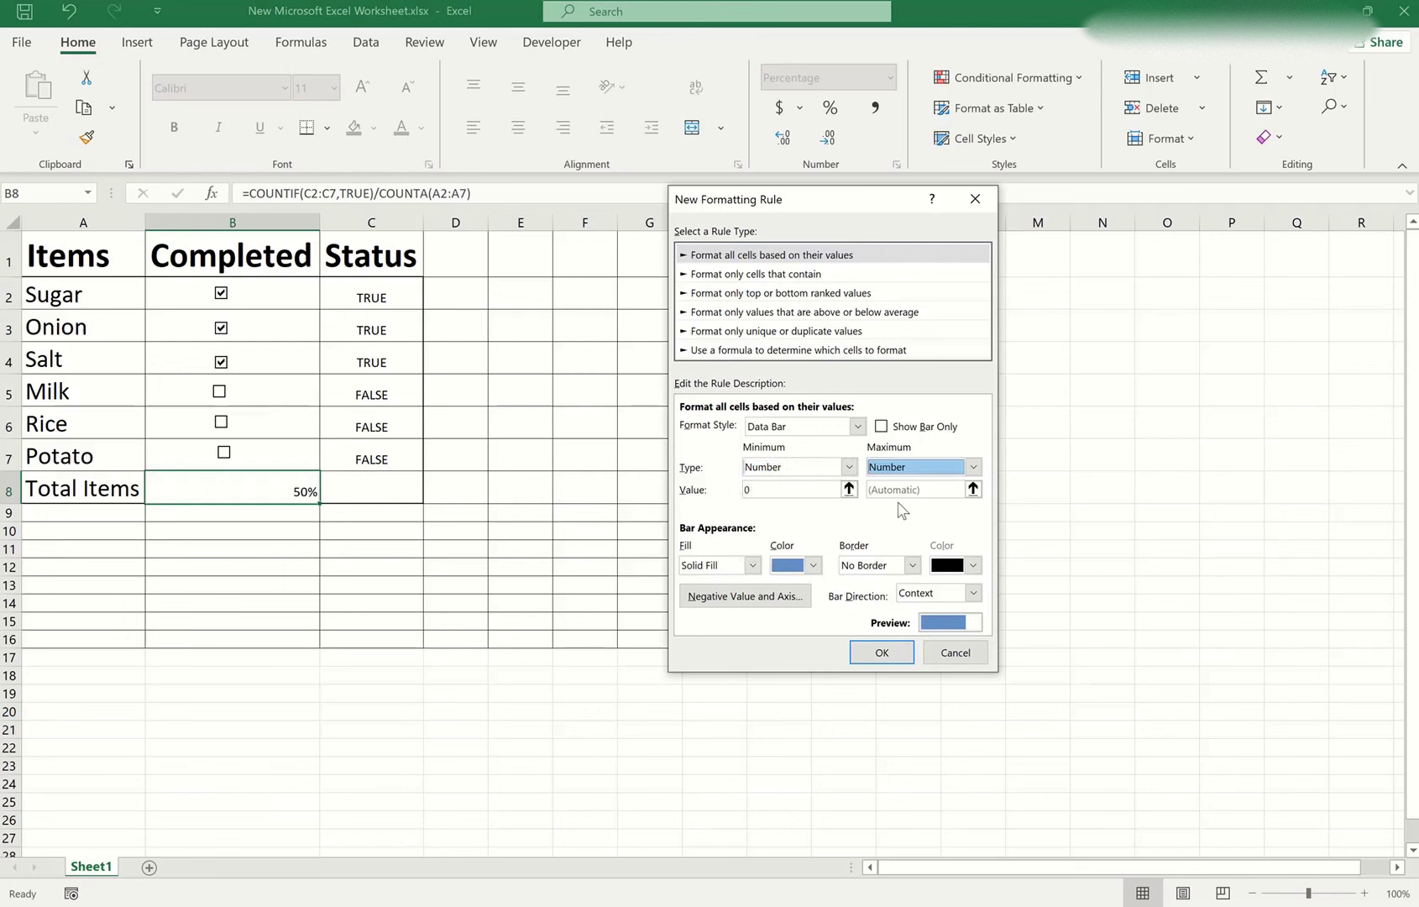
left_click(815, 488)
type("1005")
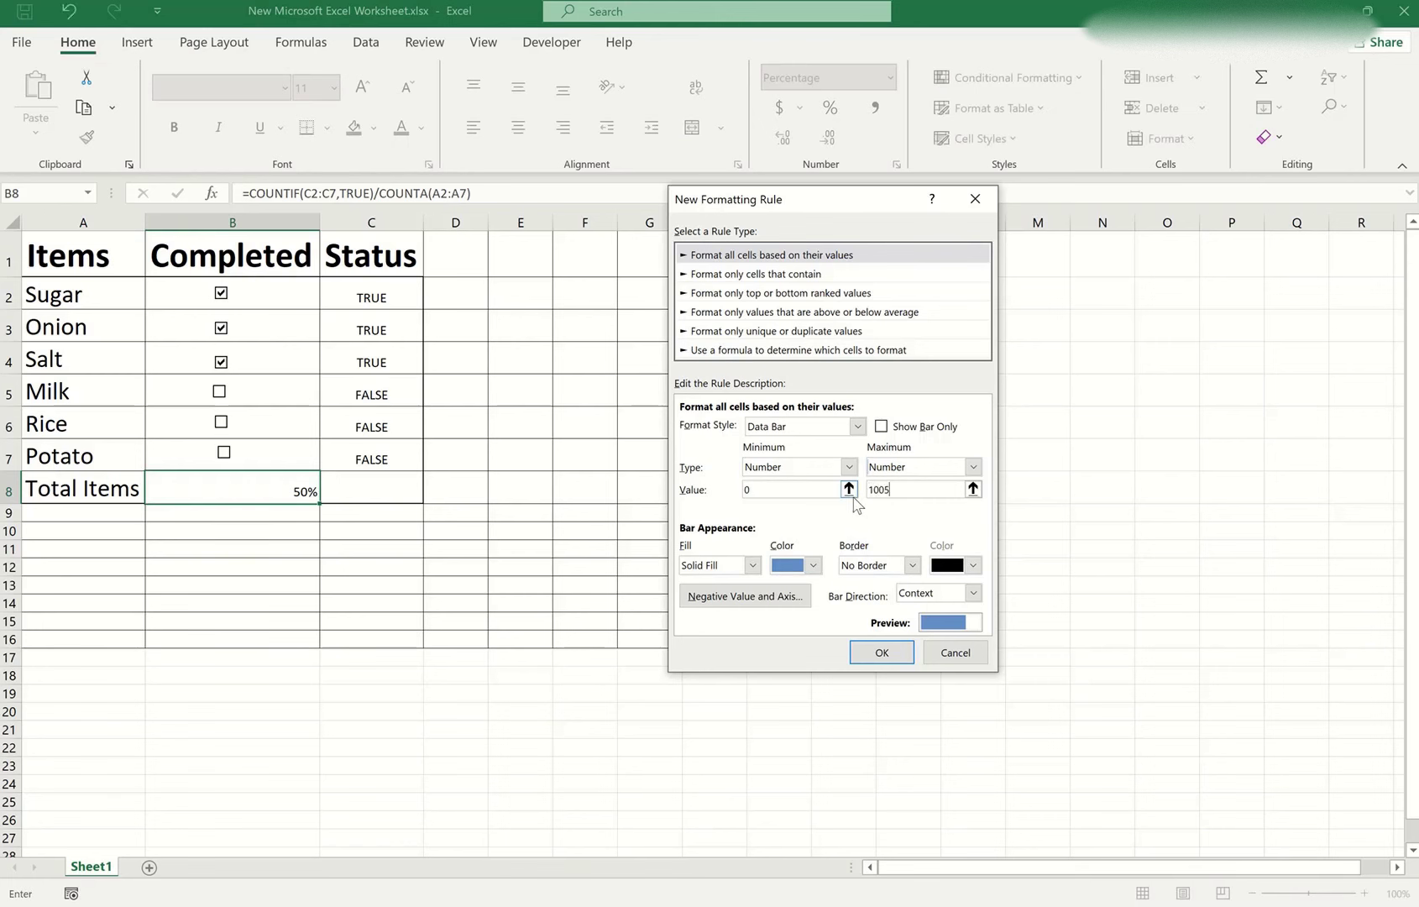
left_click(882, 653)
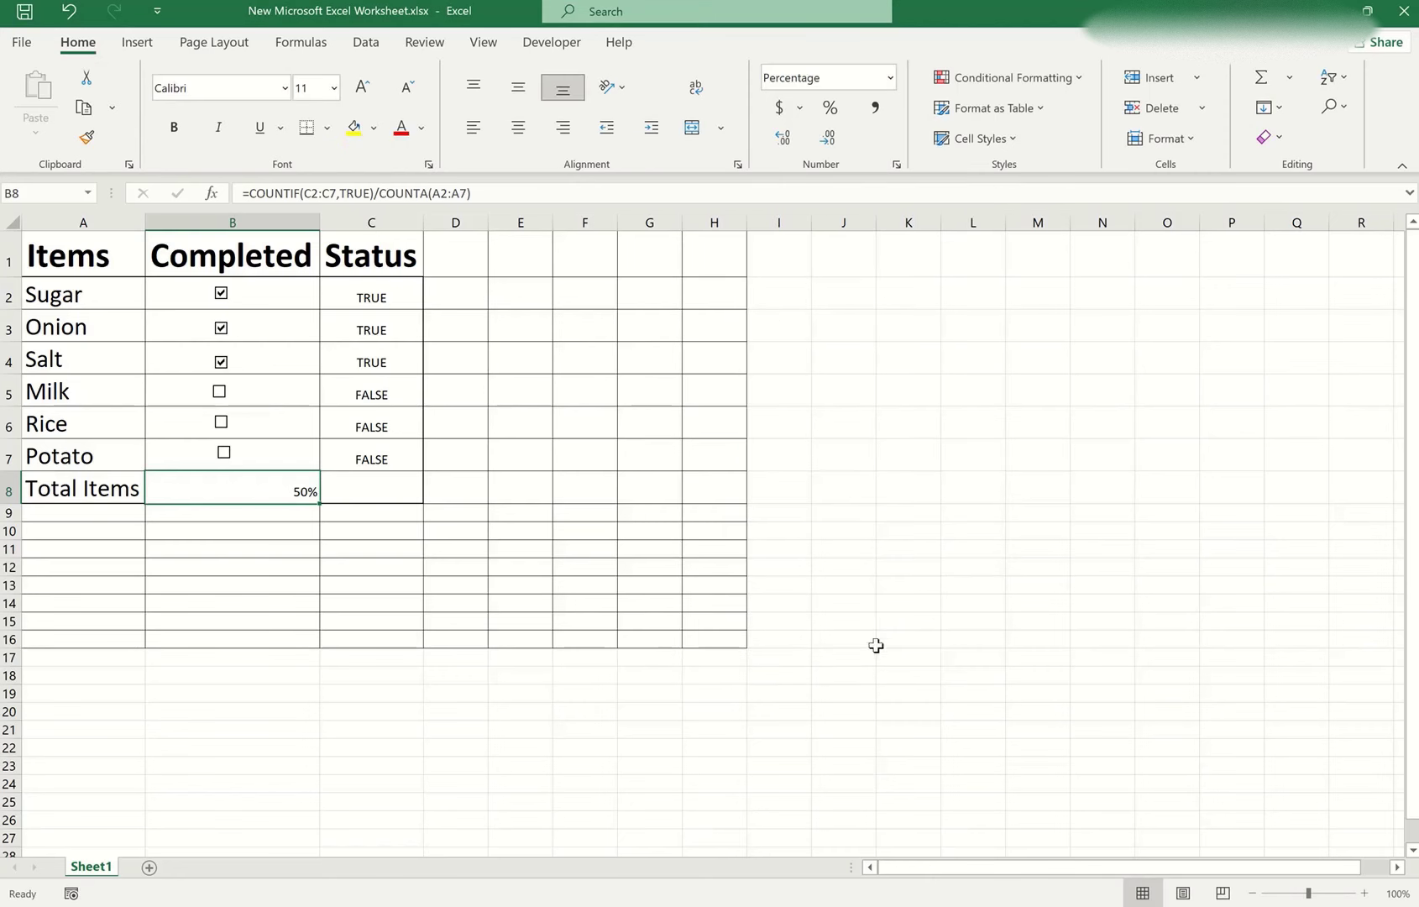
- Untick Sugar, Onion and Salt and tick Rice and Potato
left_click(221, 329)
left_click(221, 293)
left_click(221, 362)
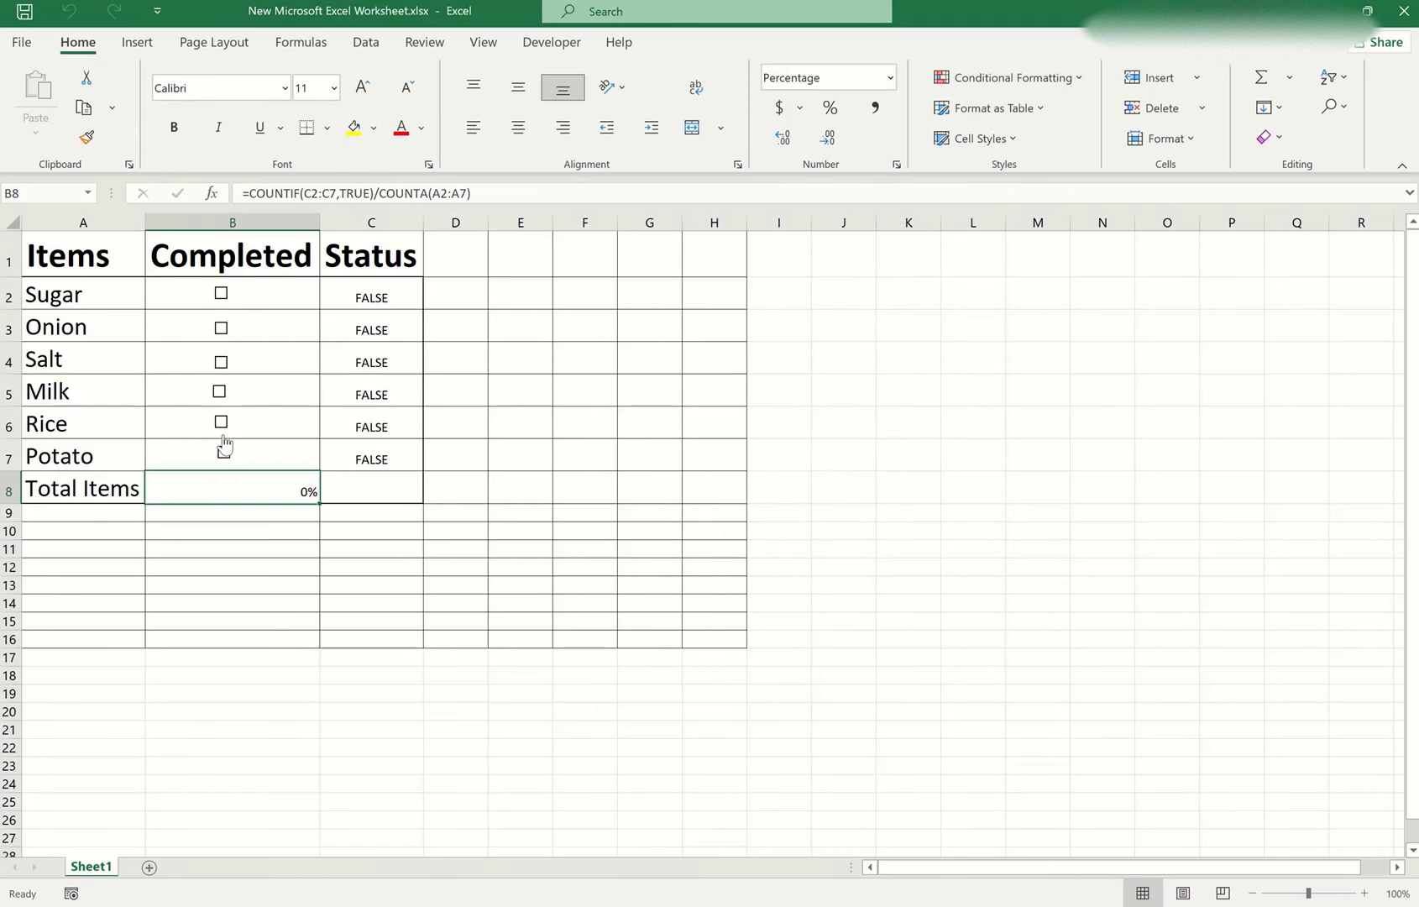
left_click(225, 456)
left_click(221, 422)
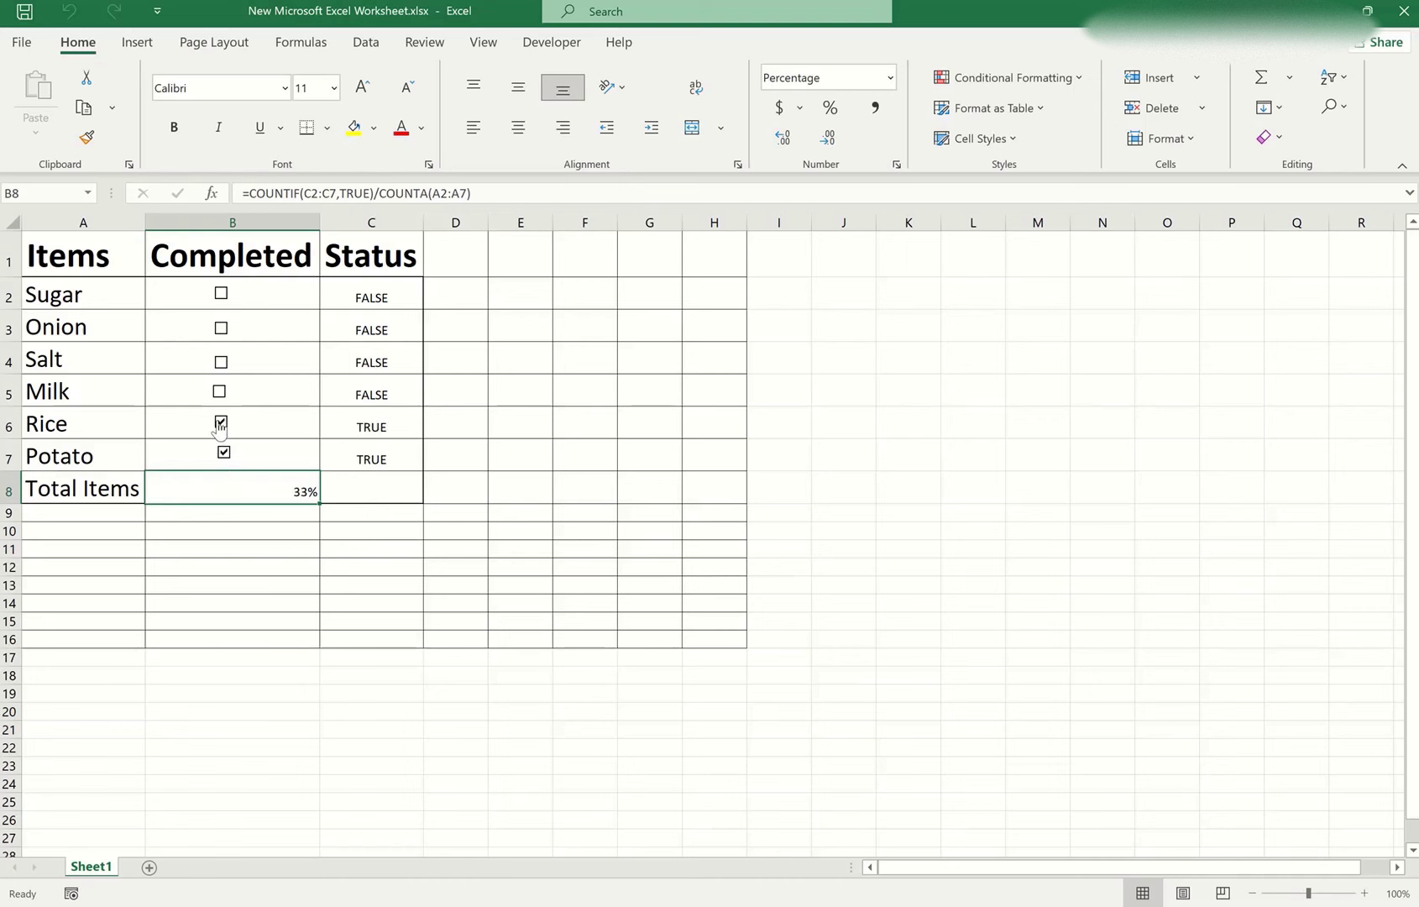
- Give B8 a dark green solid data bar scaled from Number 0 to 100%
left_click(1062, 84)
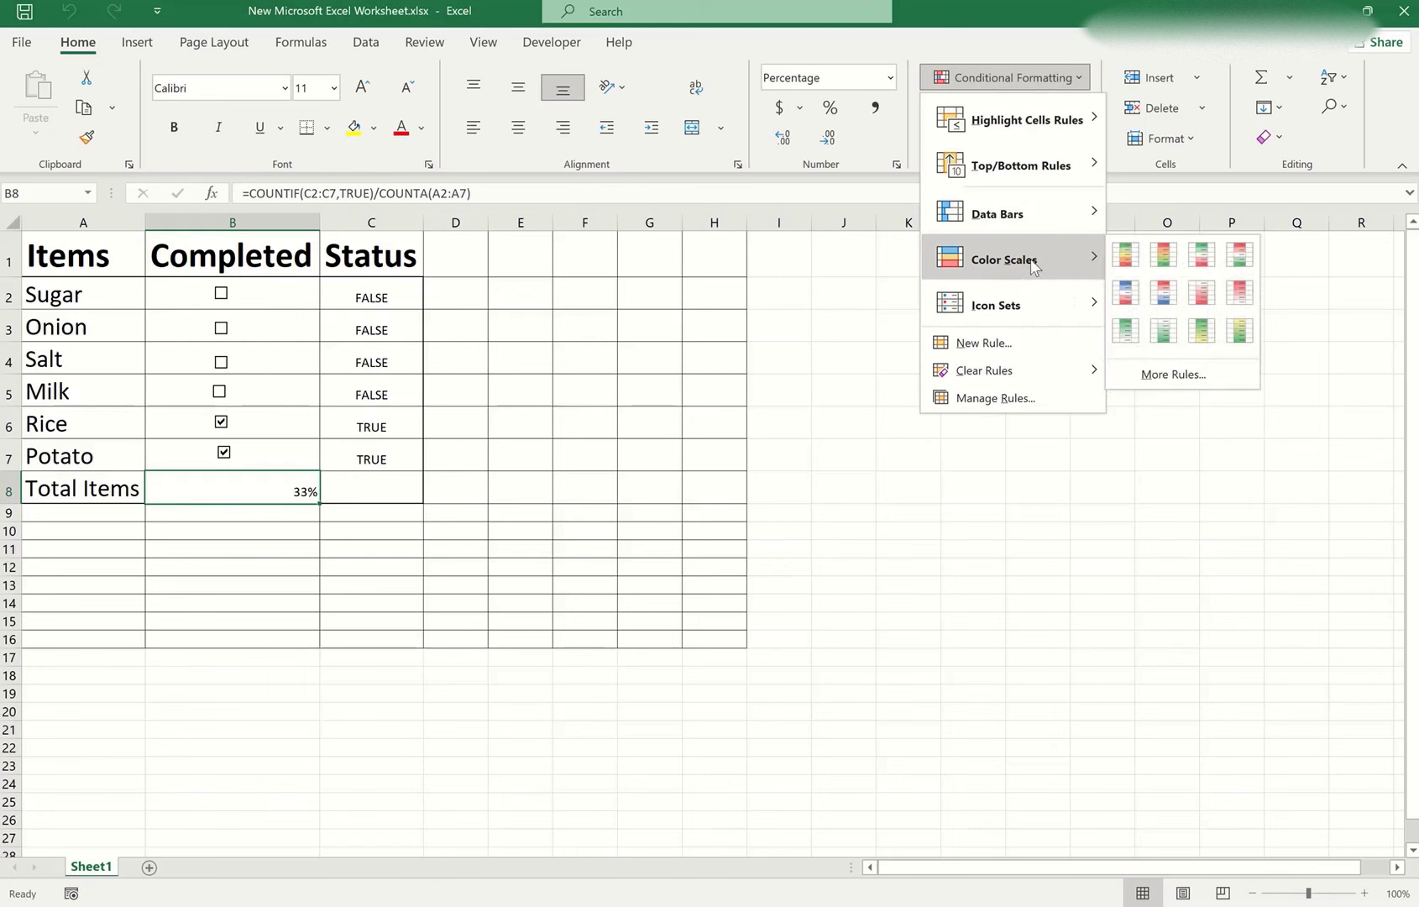
mouse_move(998, 211)
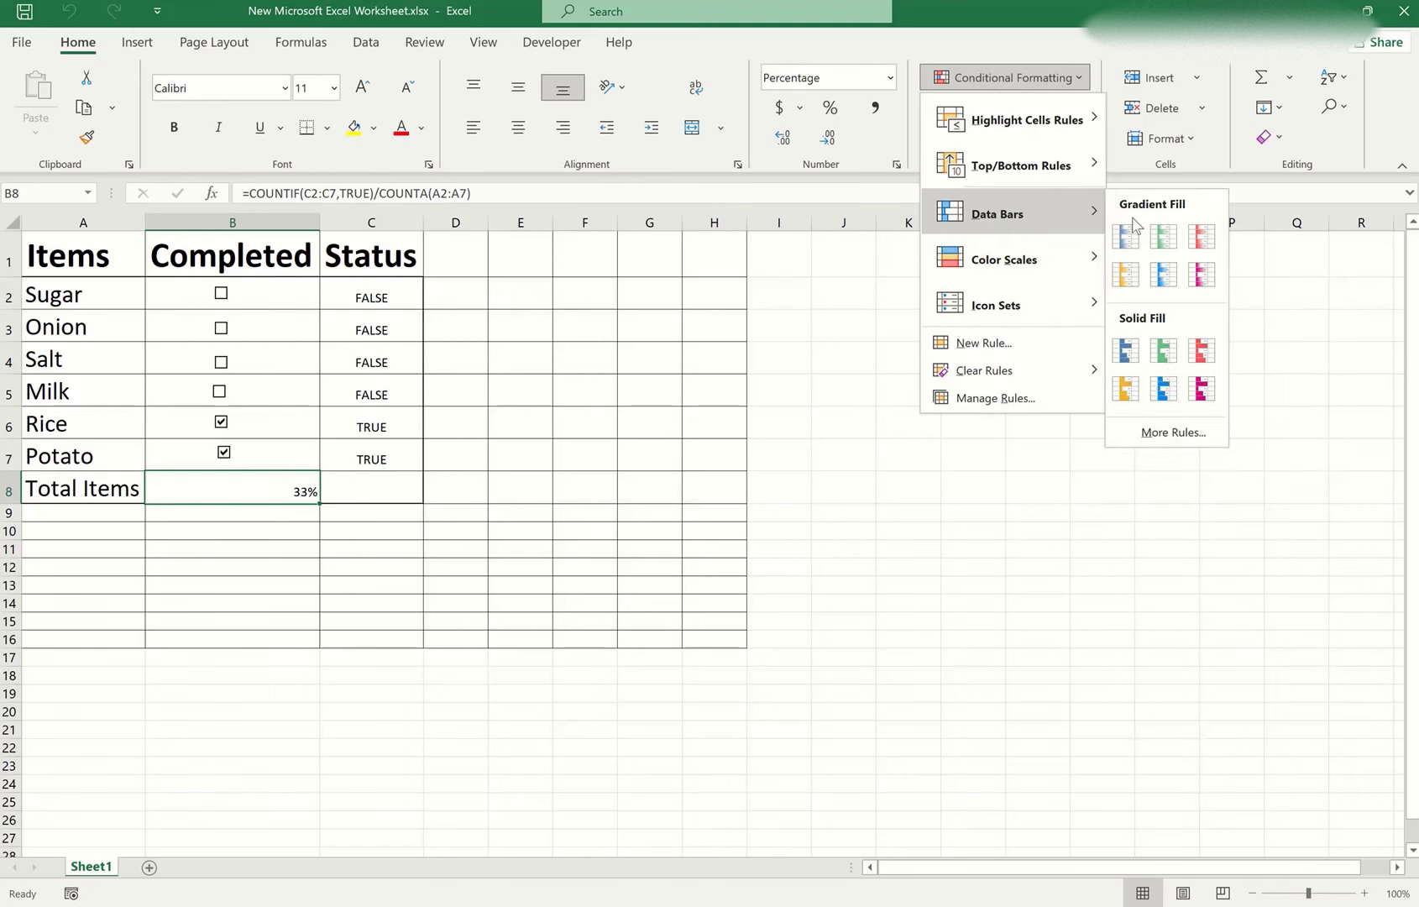
left_click(1126, 430)
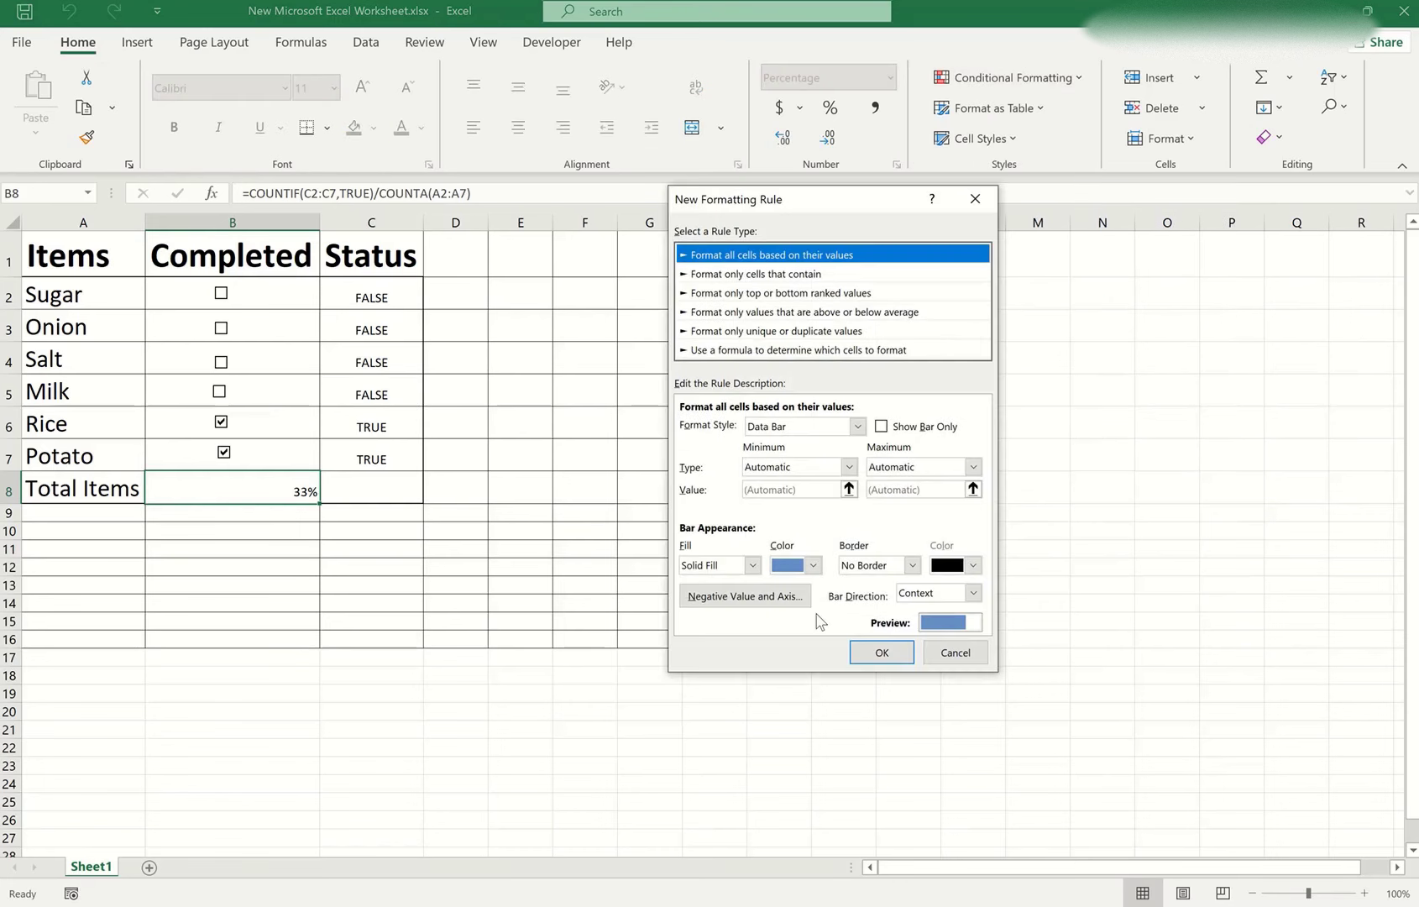
left_click(813, 565)
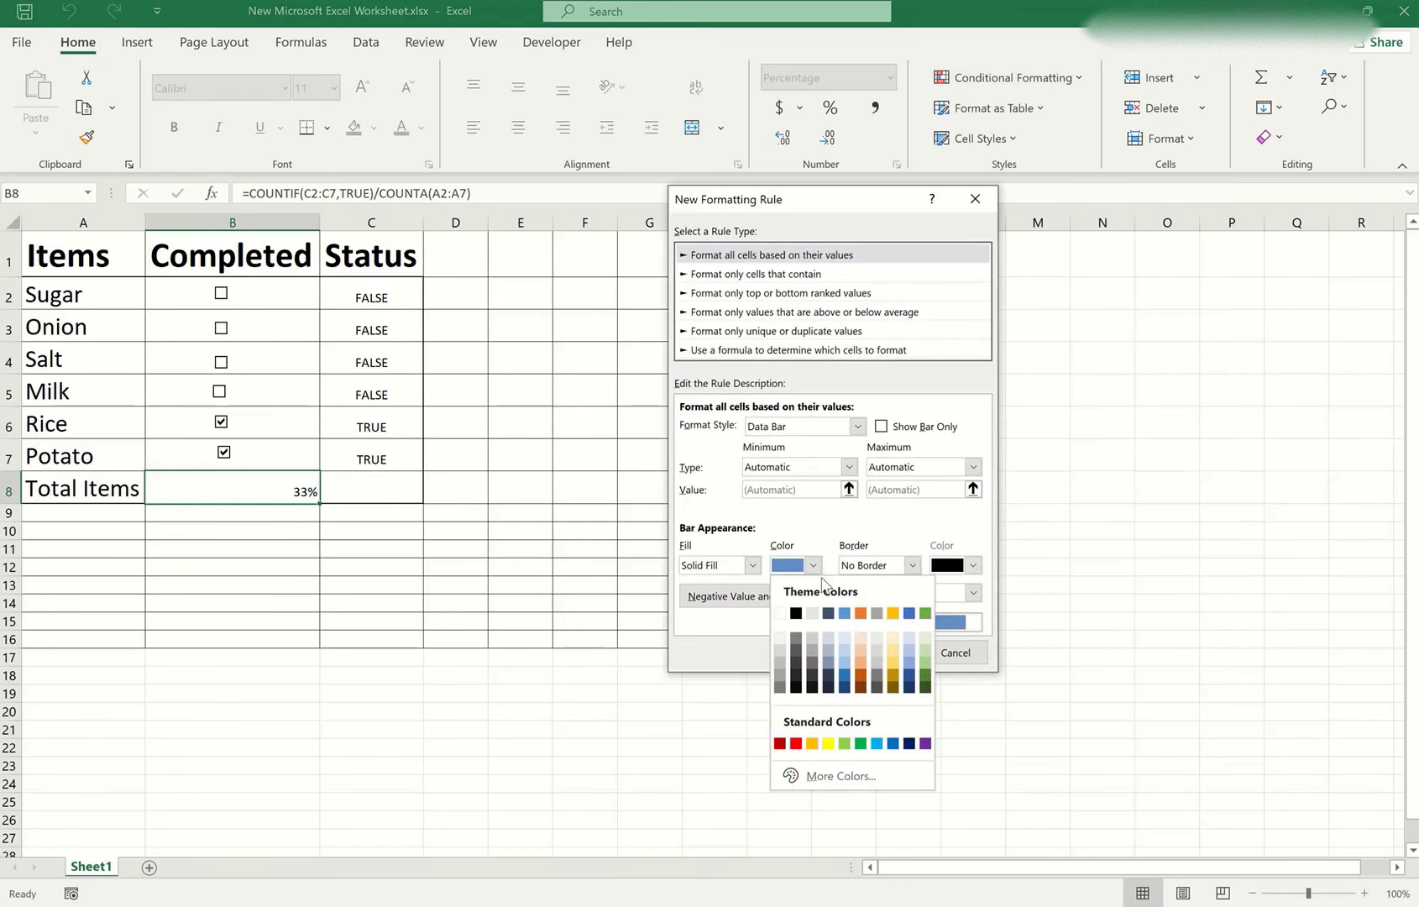
left_click(925, 688)
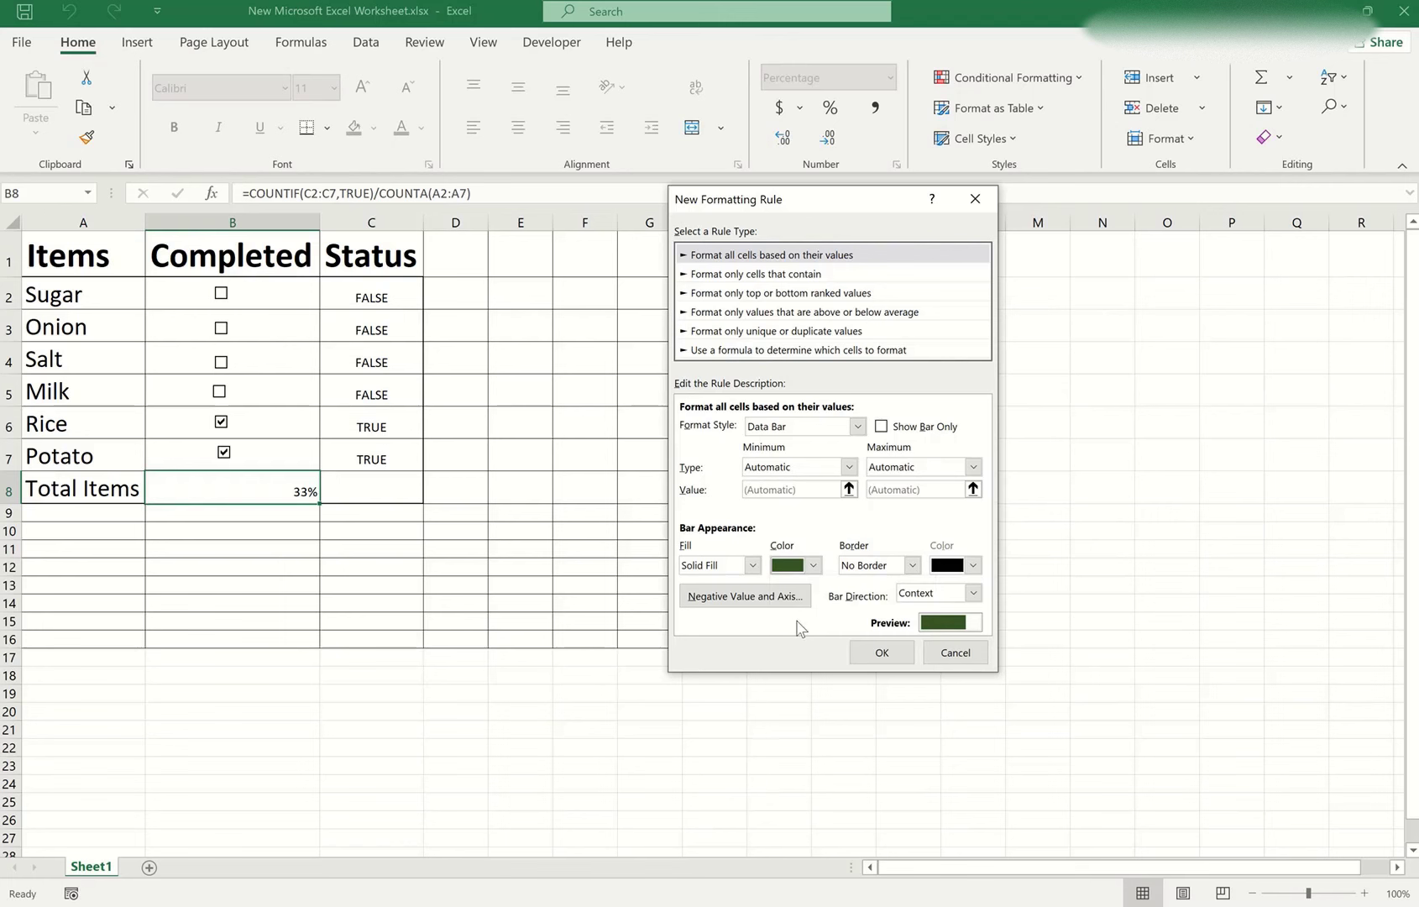
left_click(753, 566)
left_click(754, 566)
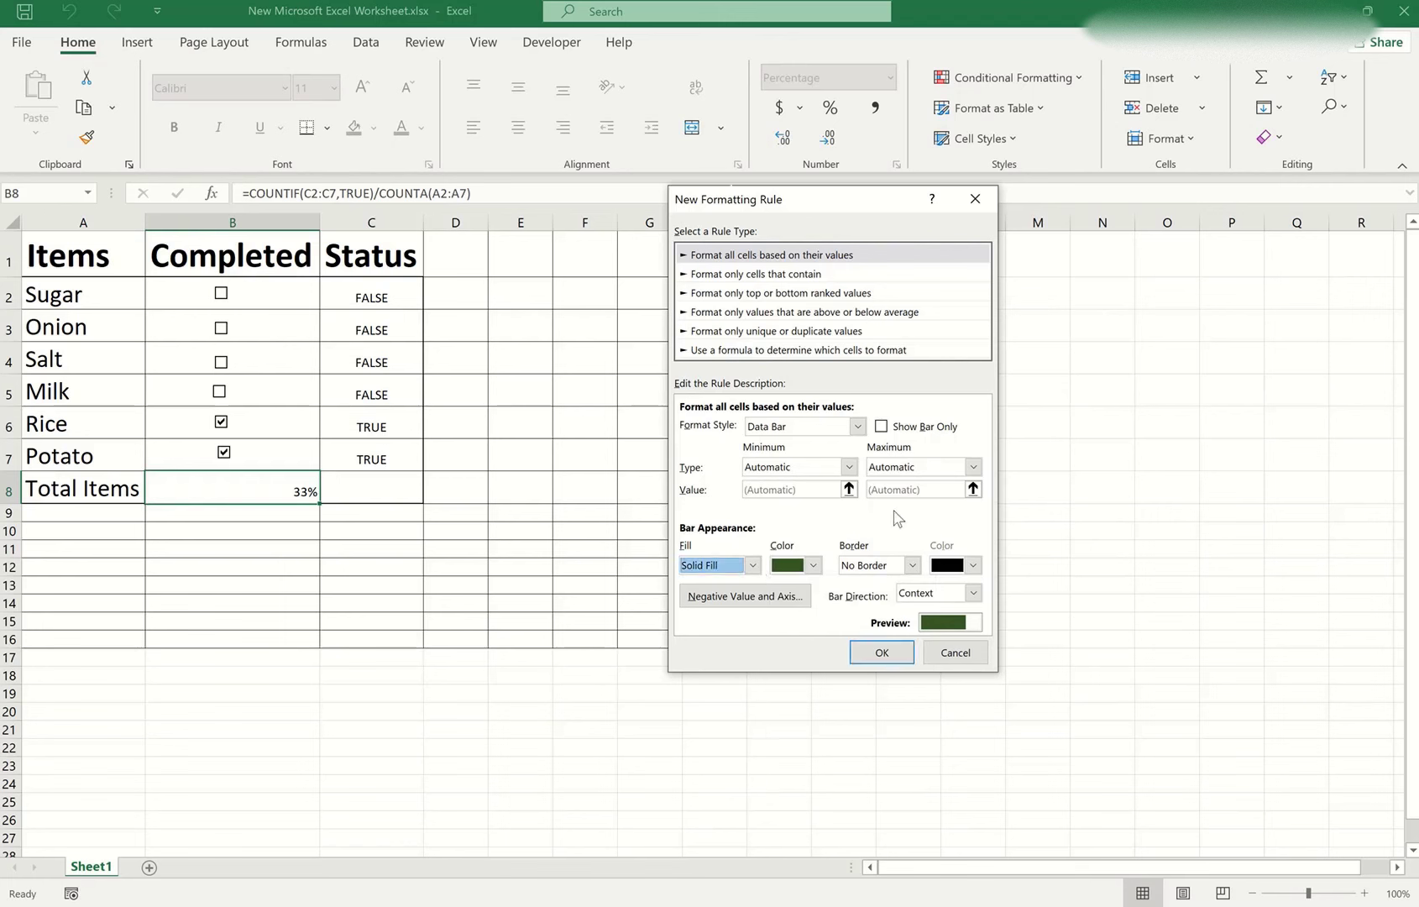
left_click(849, 467)
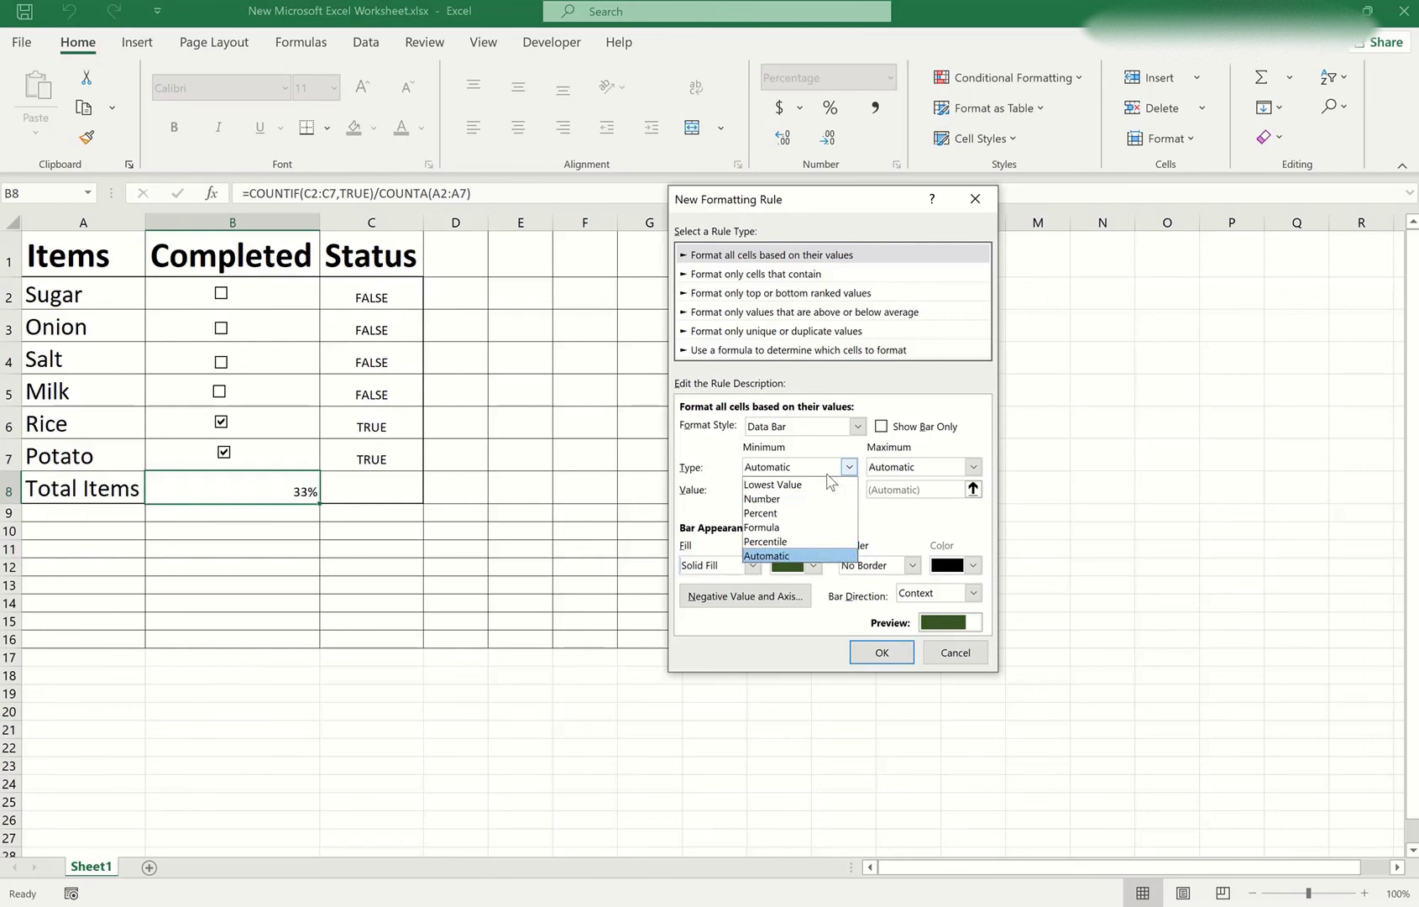
left_click(762, 499)
left_click(973, 467)
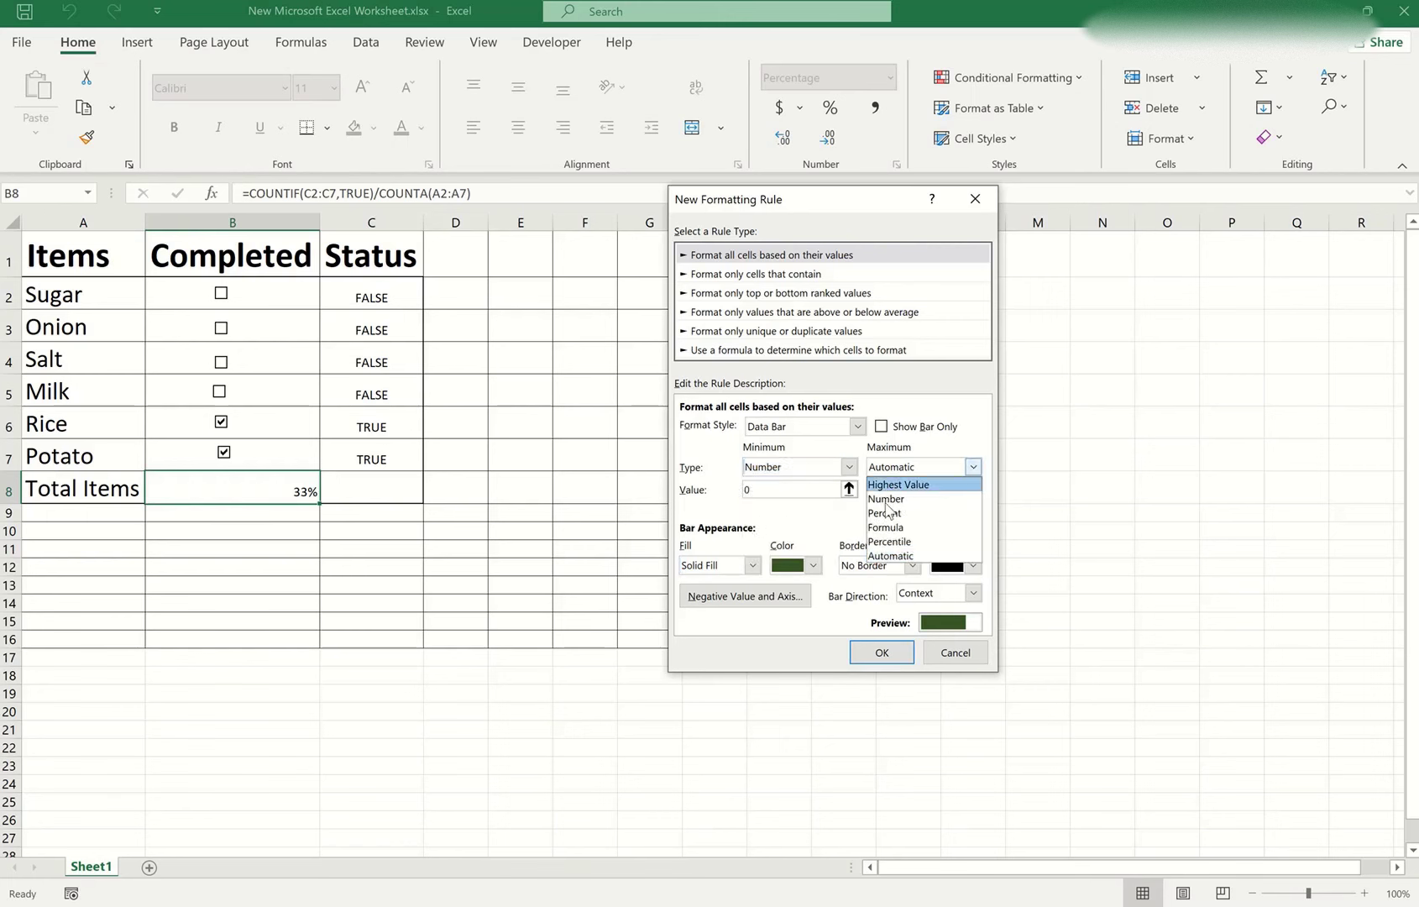
left_click(886, 499)
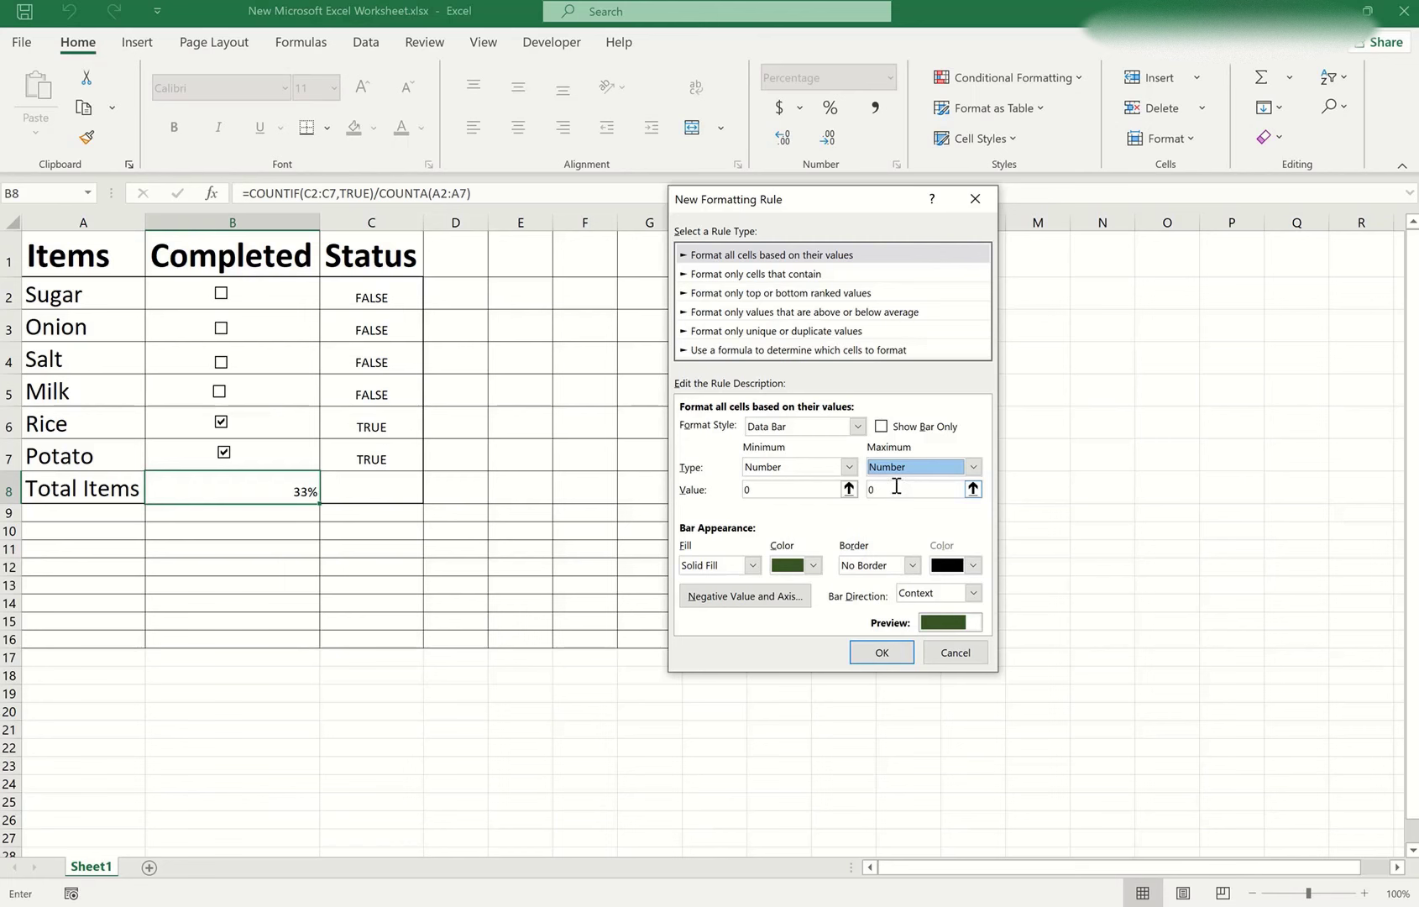
left_click(896, 486)
type("100")
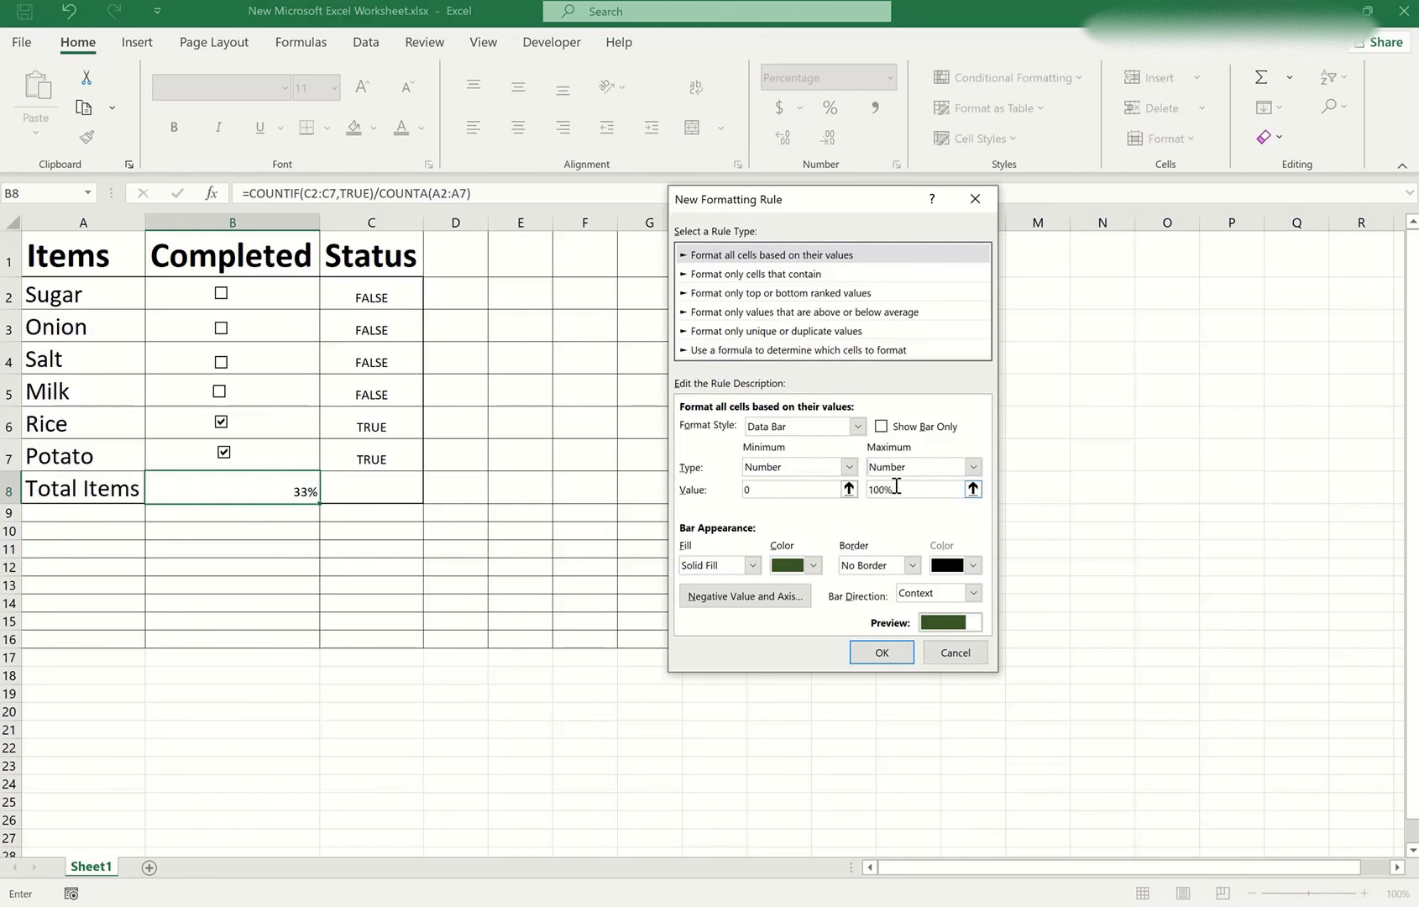
left_click(882, 654)
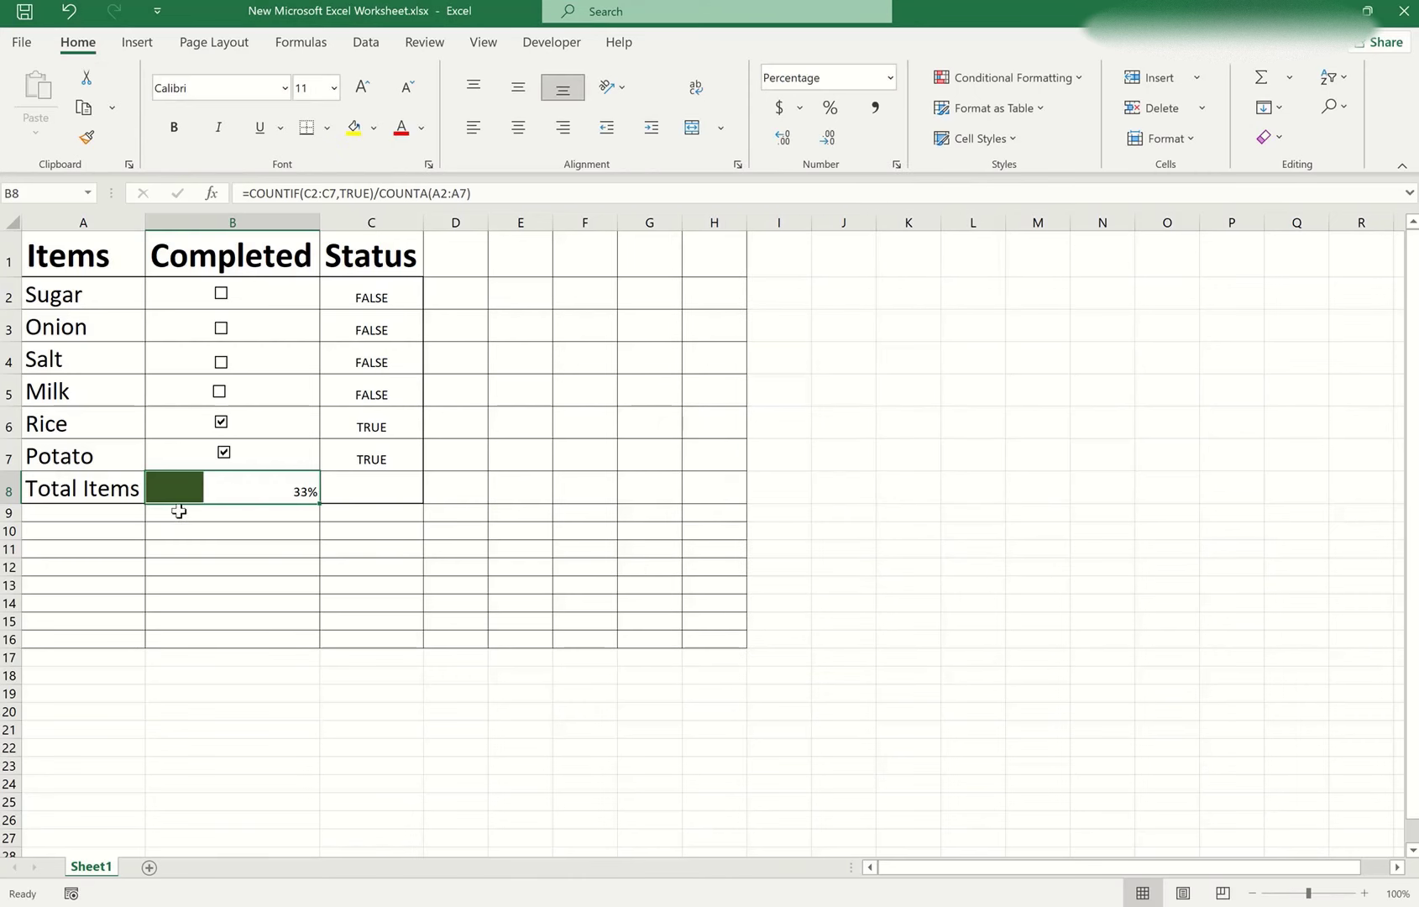
- Tick Milk, Salt, Onion and Sugar, then untick them to watch the bar shrink
left_click(220, 392)
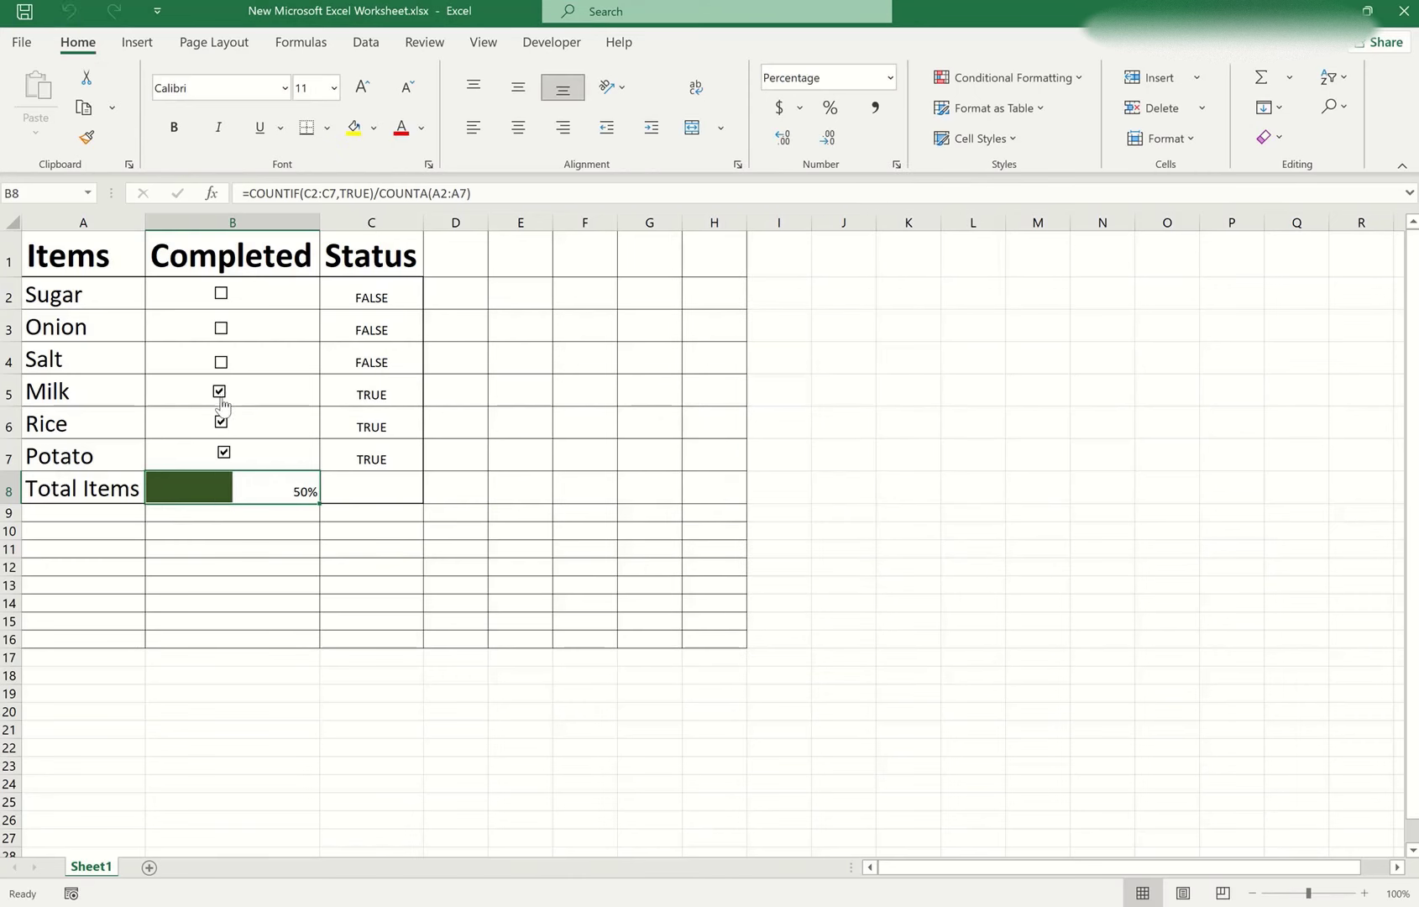
left_click(221, 363)
left_click(220, 328)
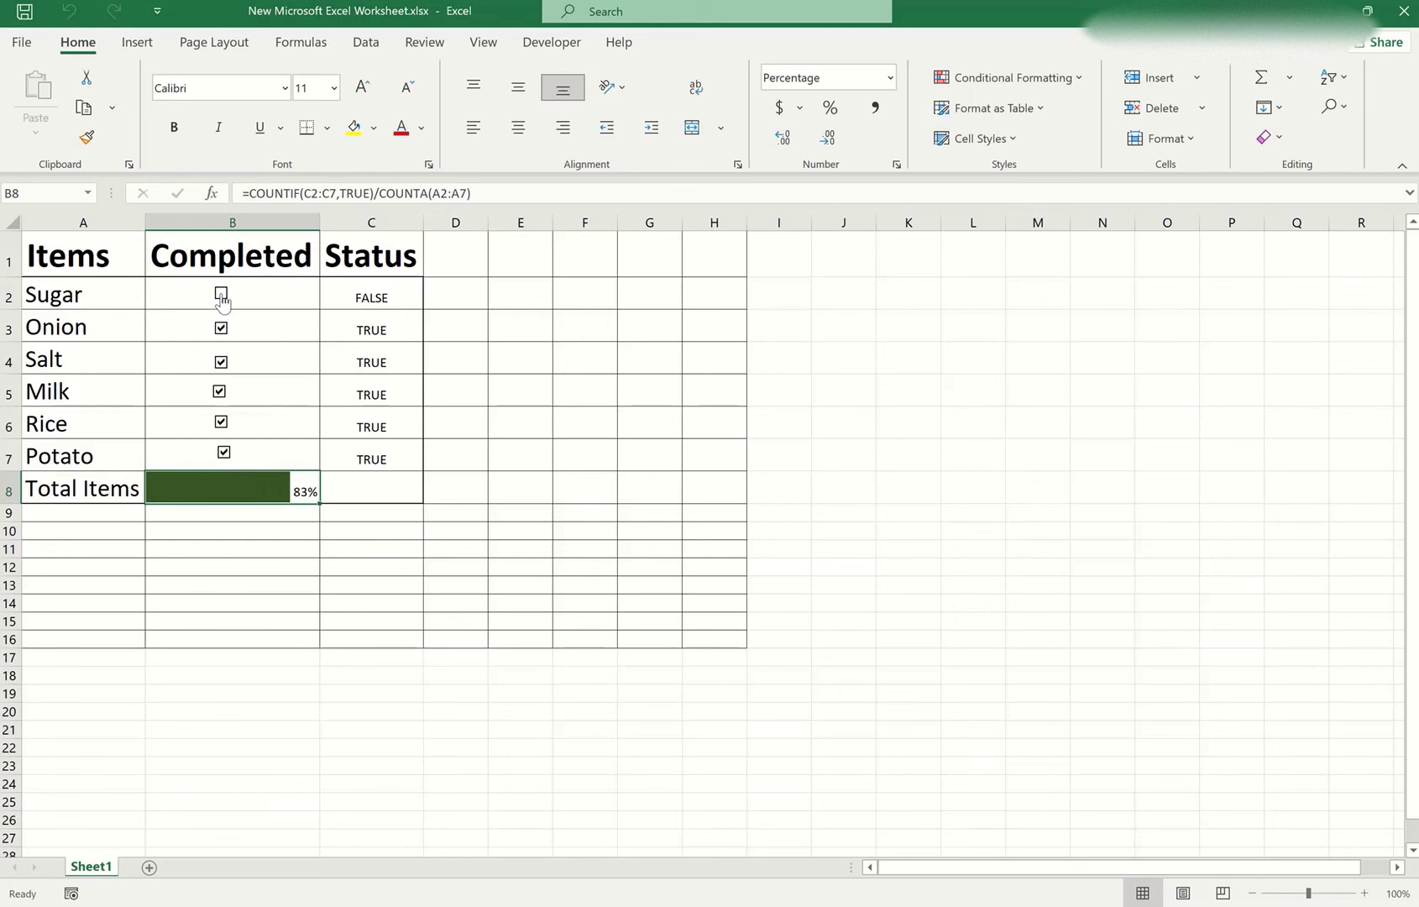
left_click(221, 294)
left_click(220, 294)
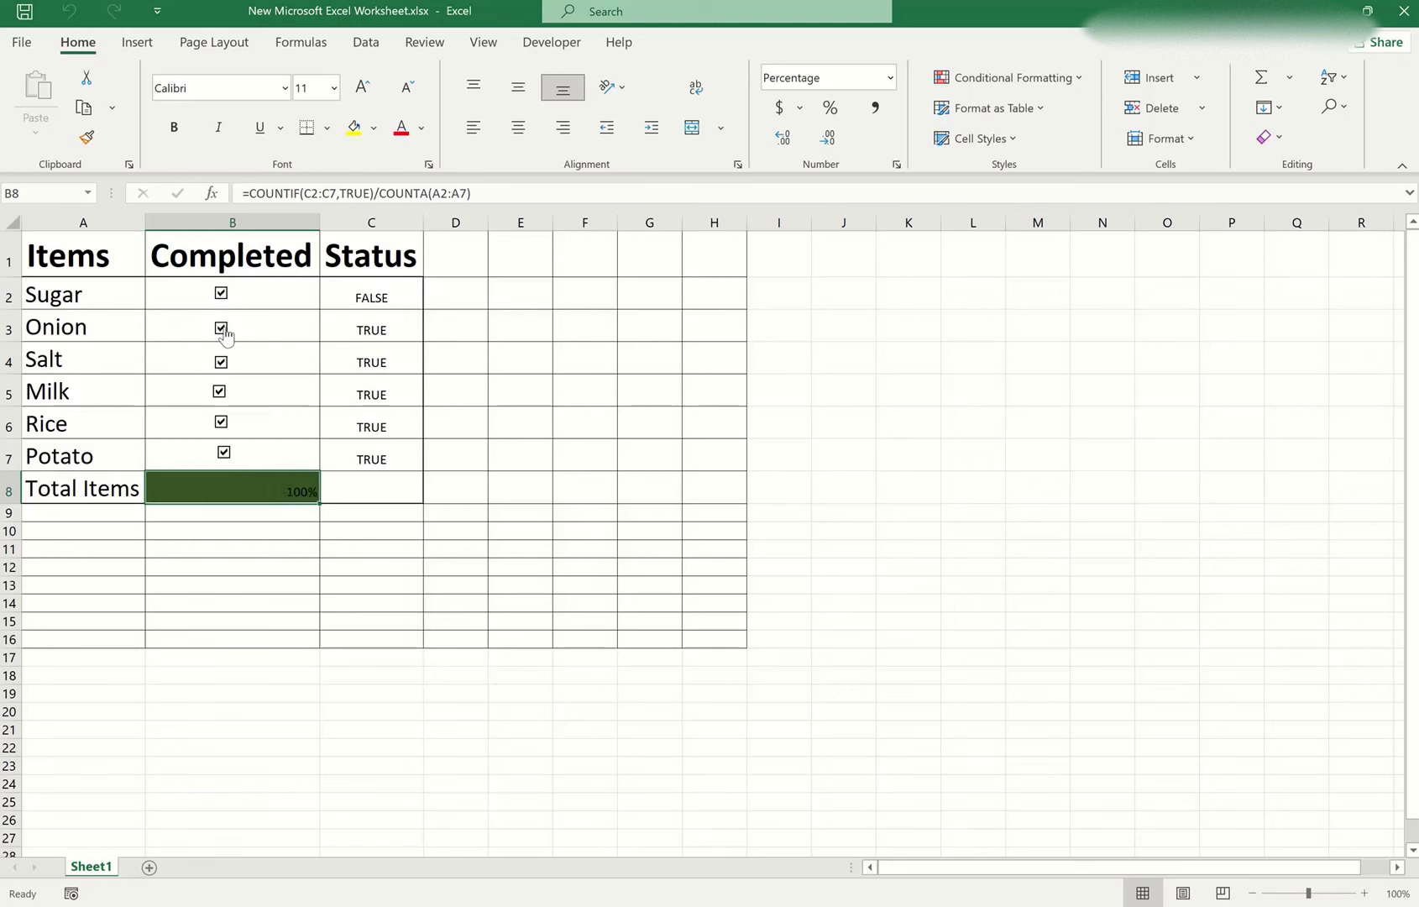
left_click(221, 328)
left_click(219, 392)
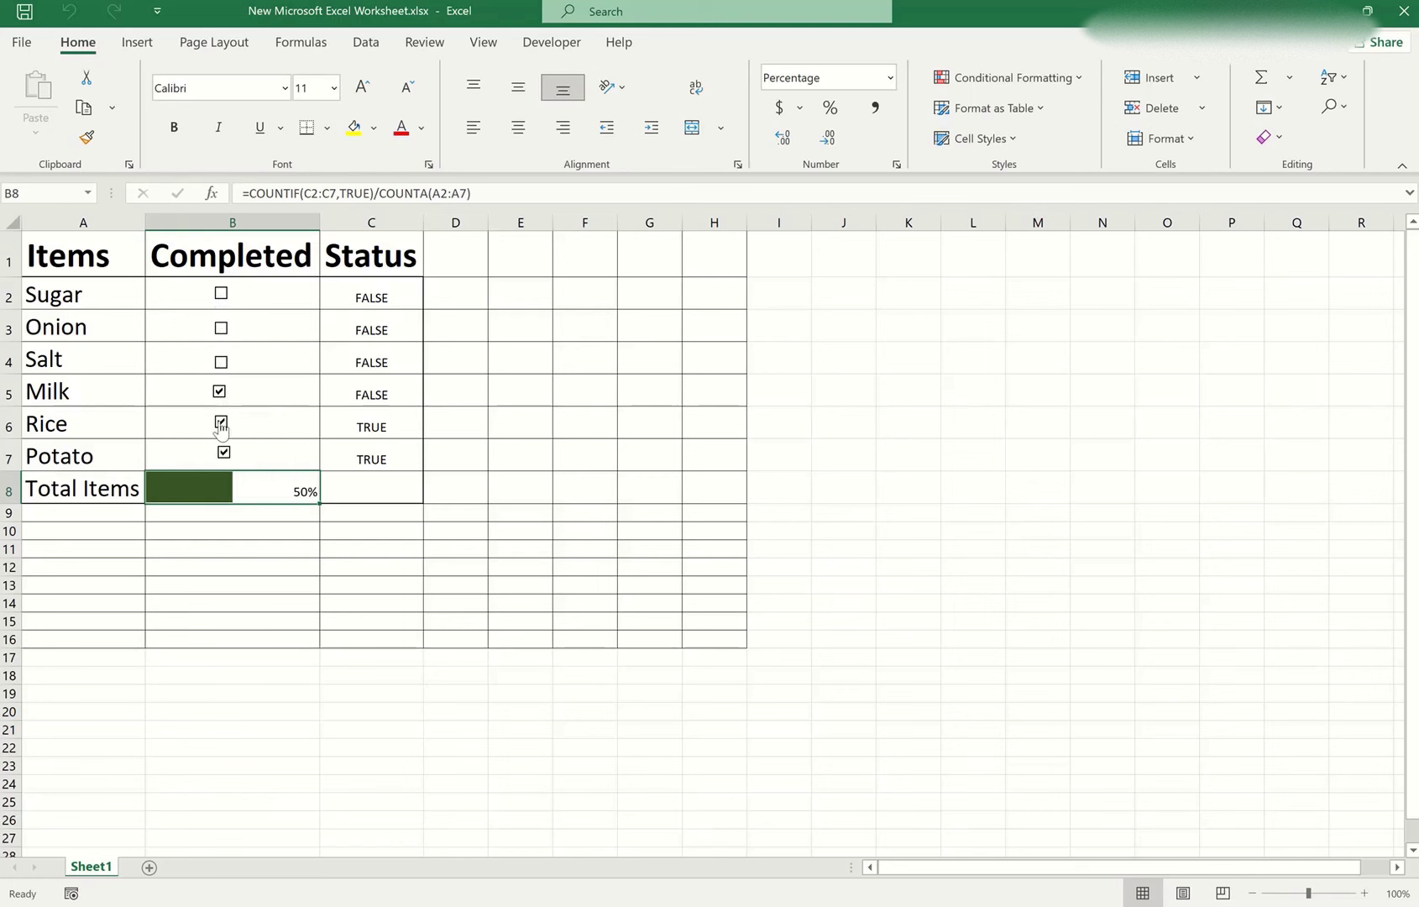
left_click(221, 422)
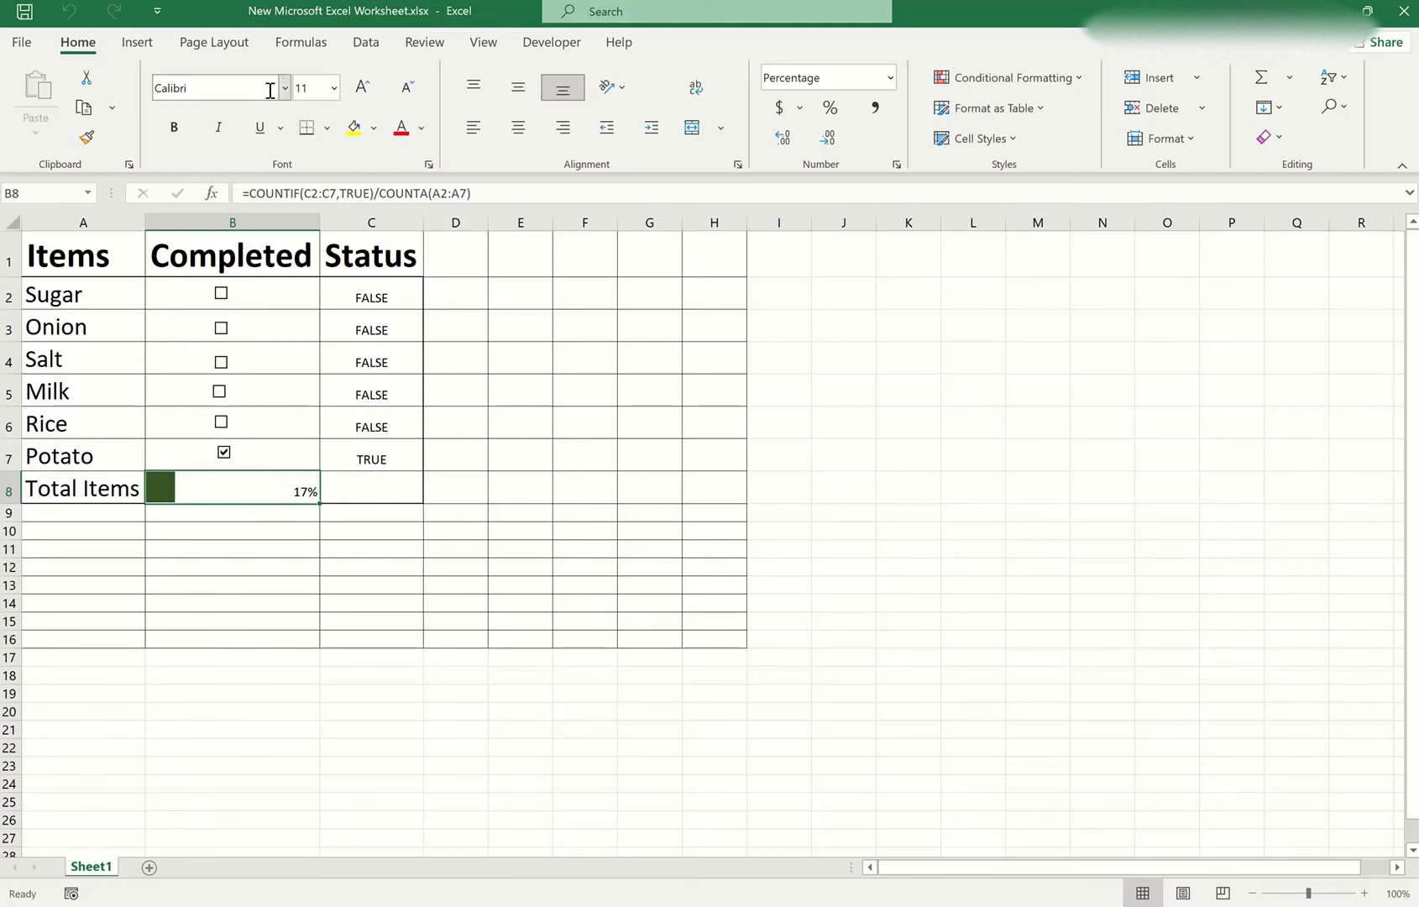
- Re-tick Sugar, Onion, Salt and Milk so only Rice stays unticked at 83%
left_click(221, 293)
left_click(221, 328)
left_click(221, 359)
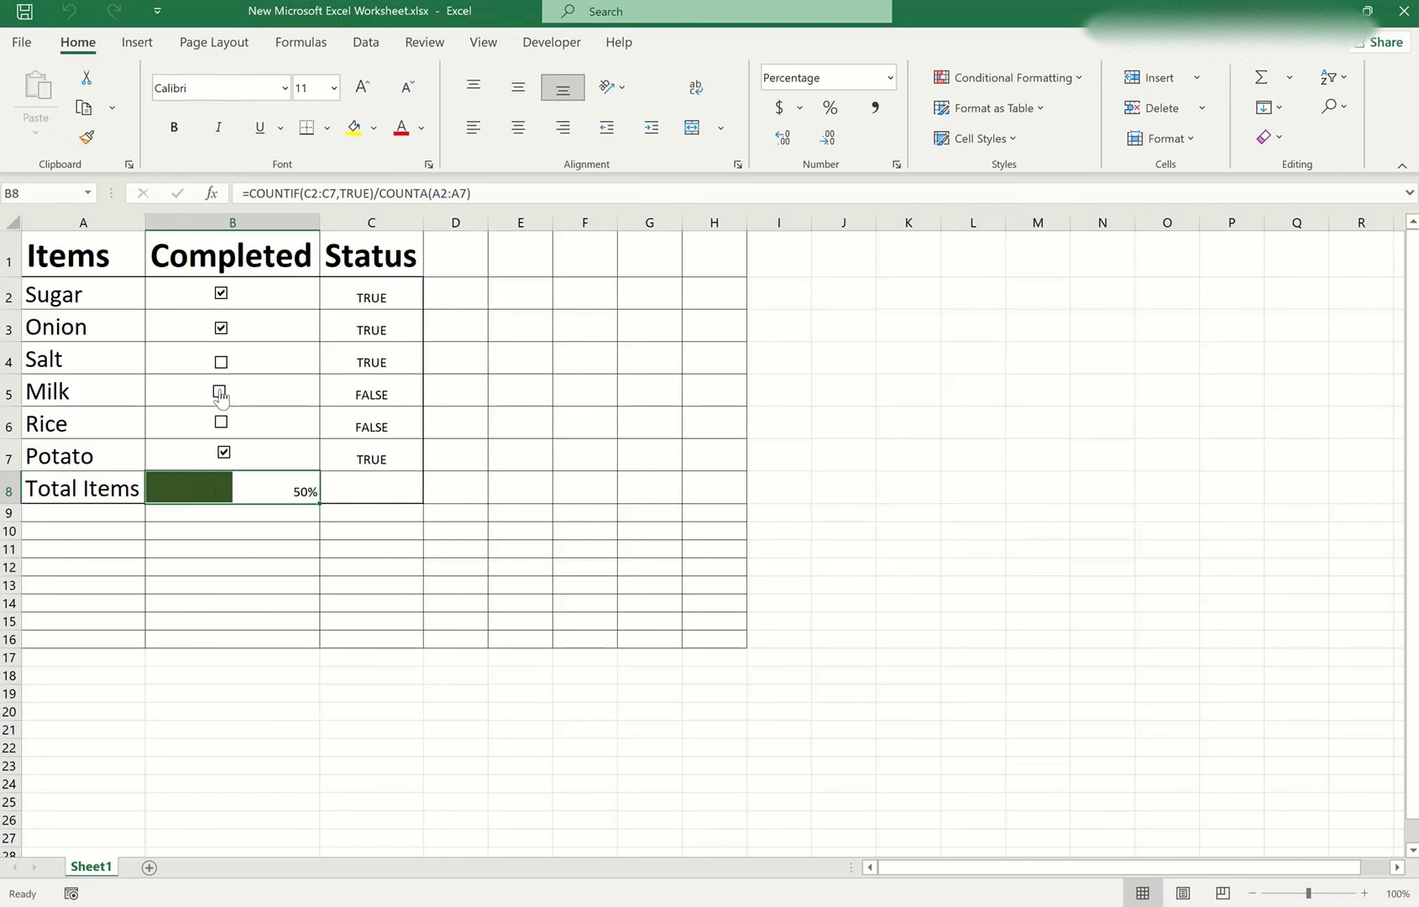
left_click(219, 391)
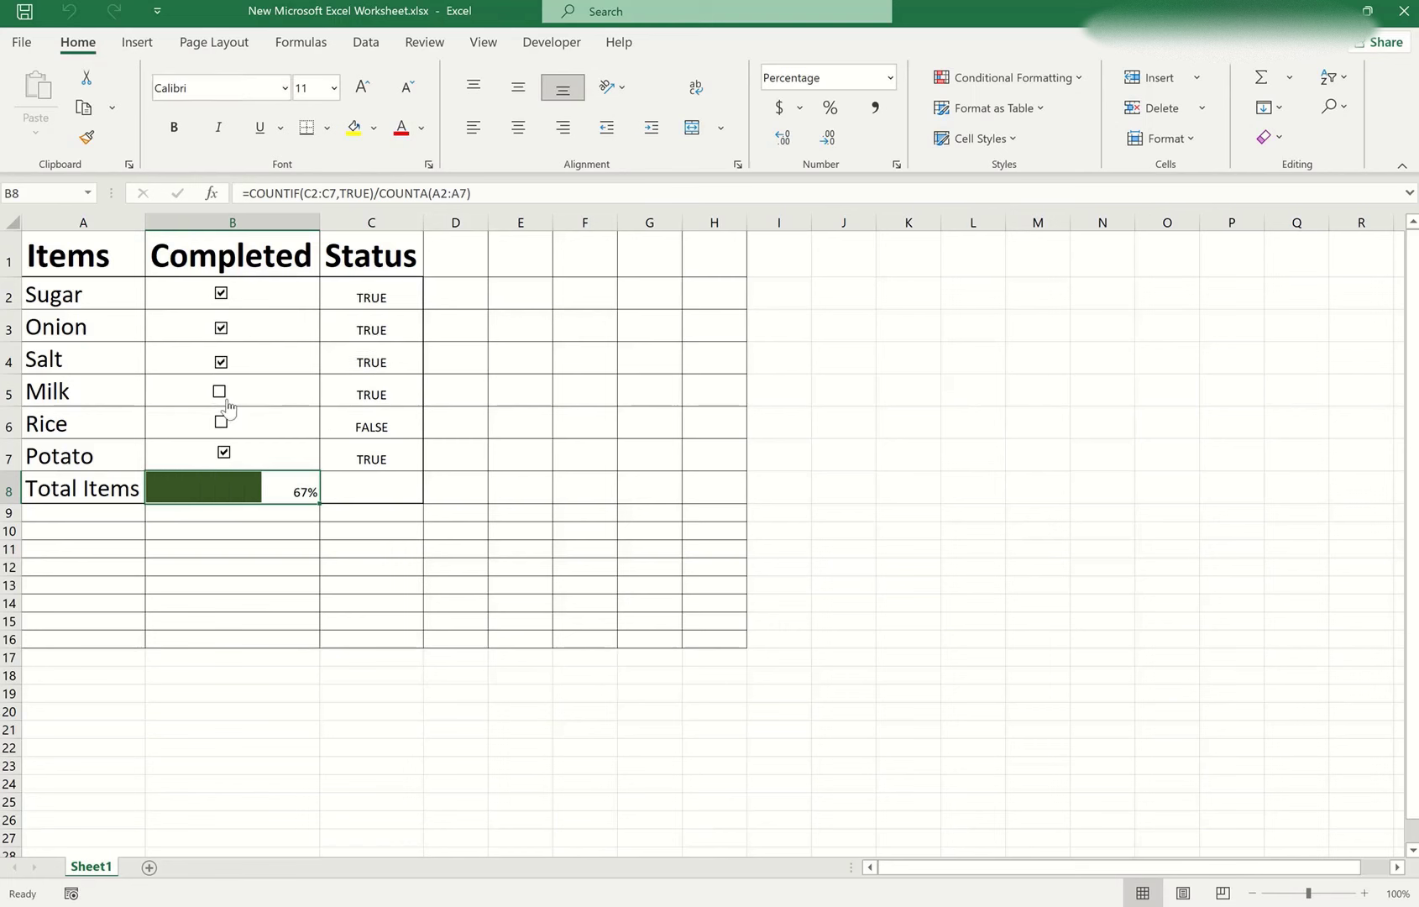
left_click(462, 295)
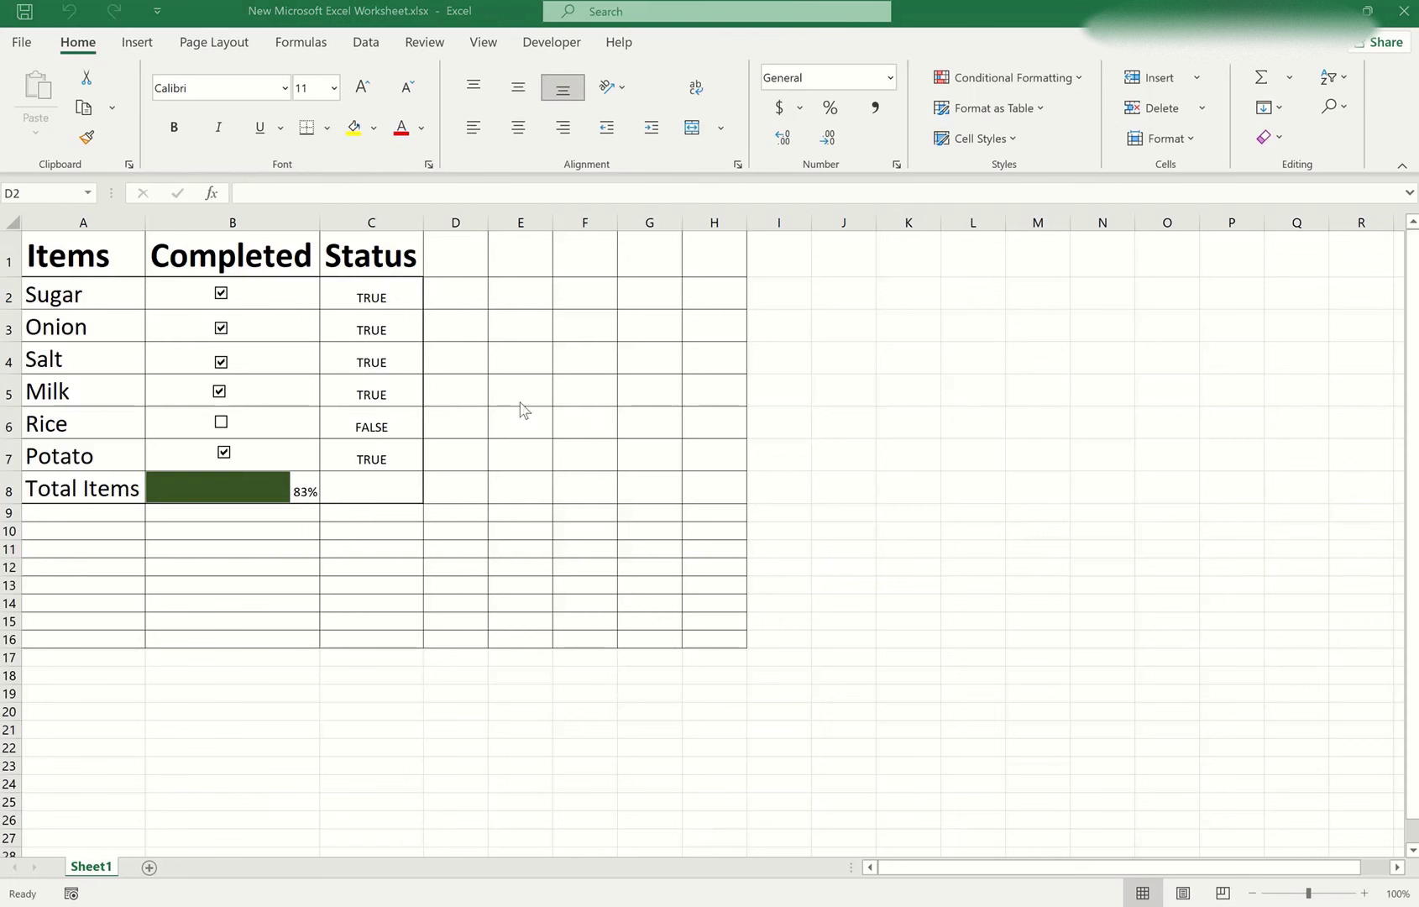
- Enter the header 'remaining items' in D1
left_click(461, 267)
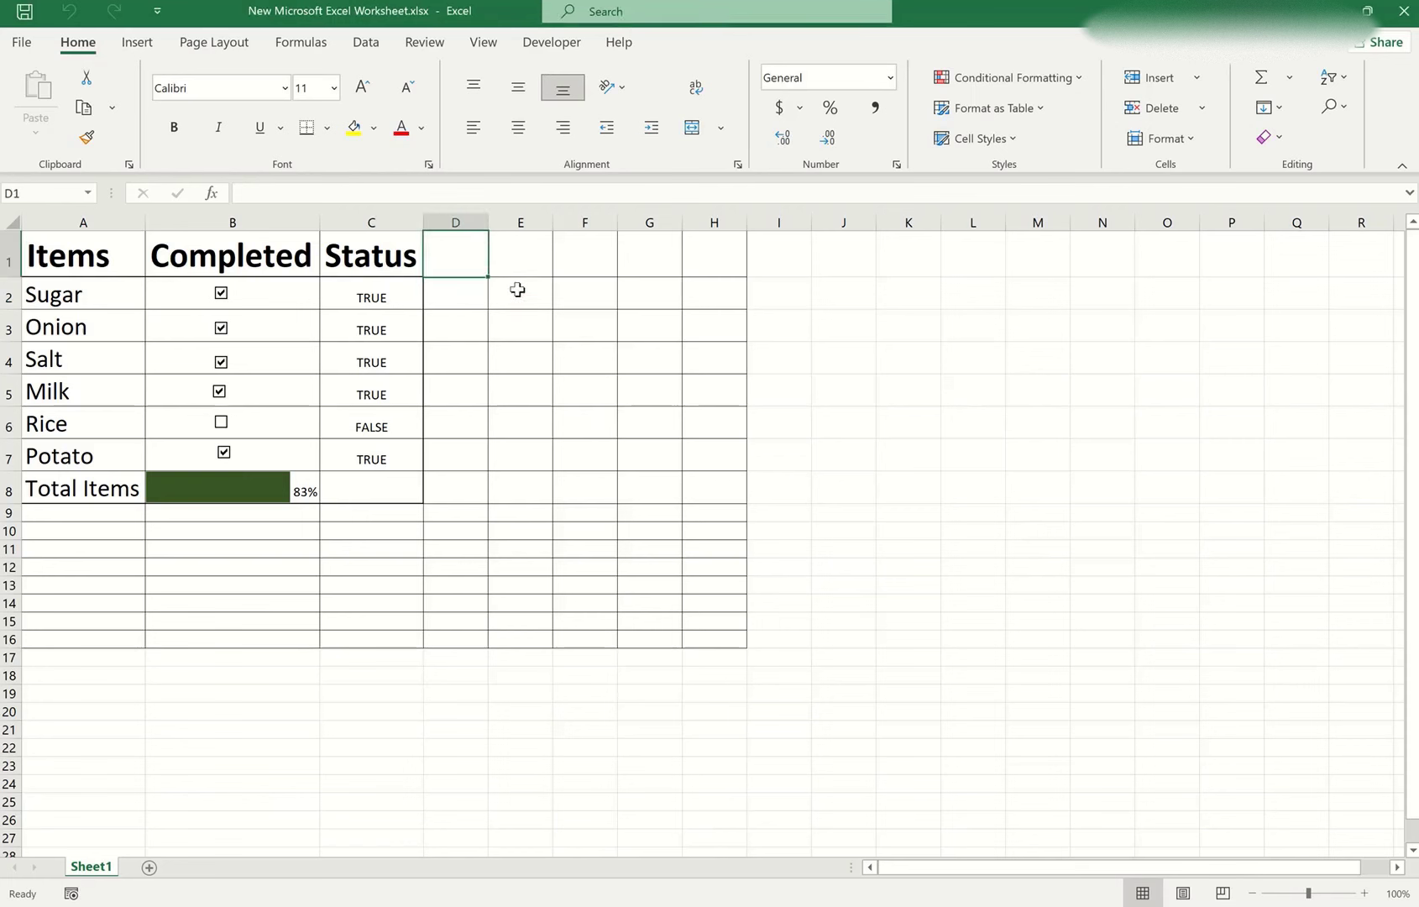
left_click_drag(485, 223, 559, 222)
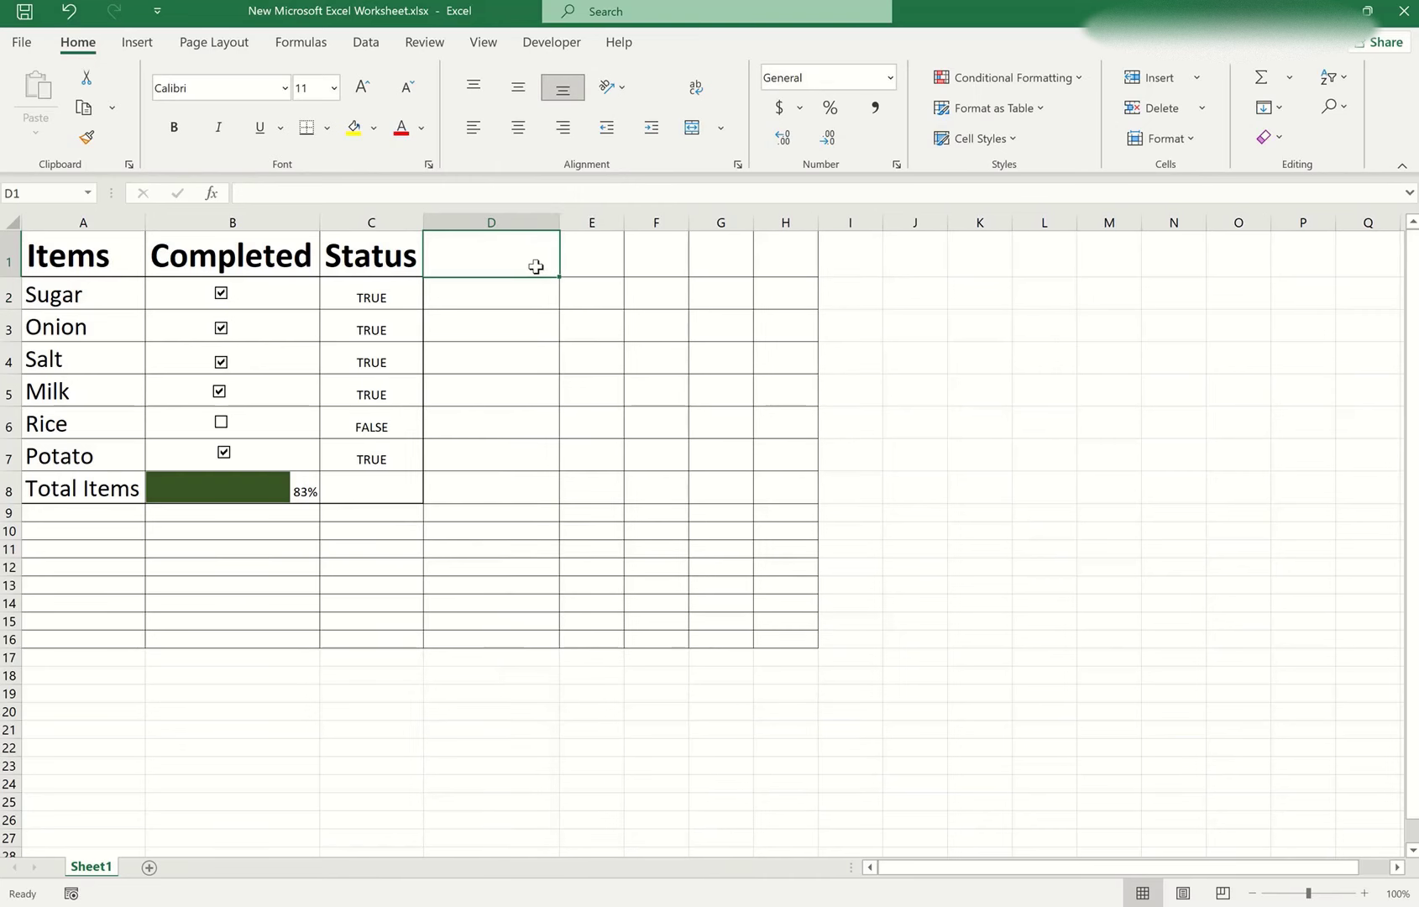
type("rem")
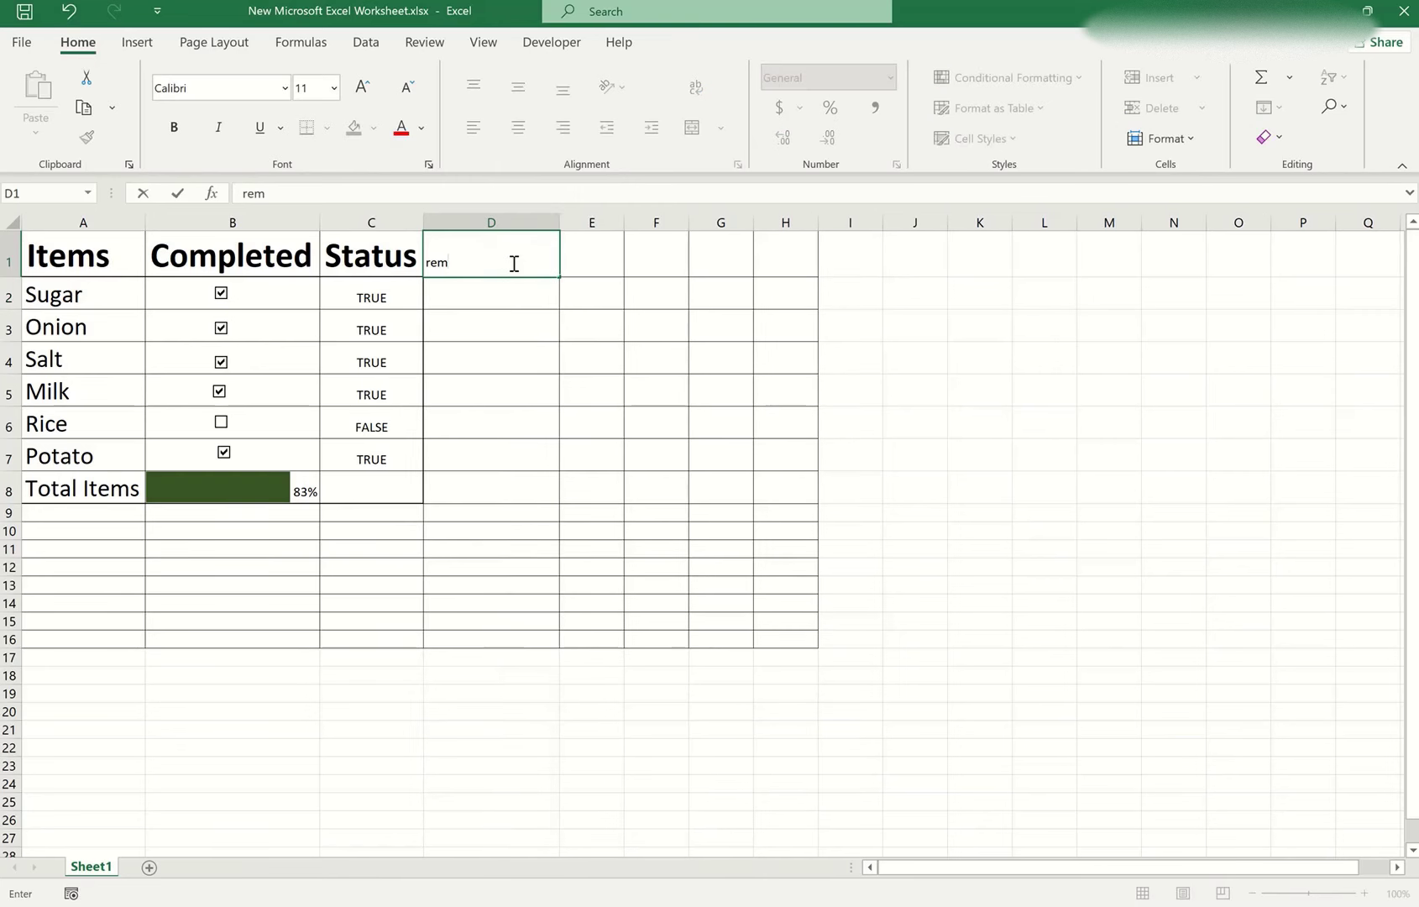
type("aining items")
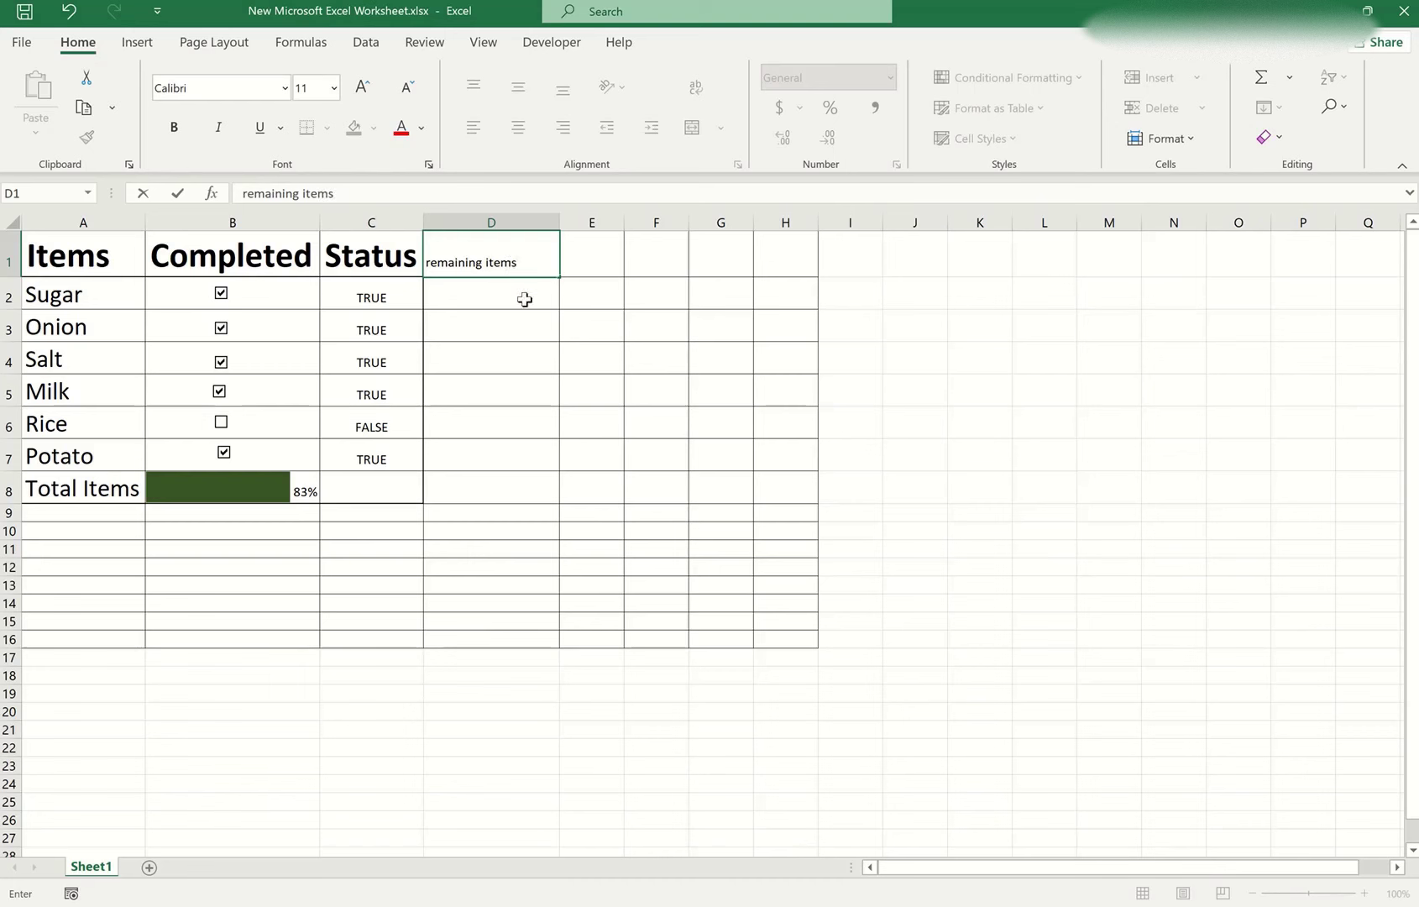
key("Return")
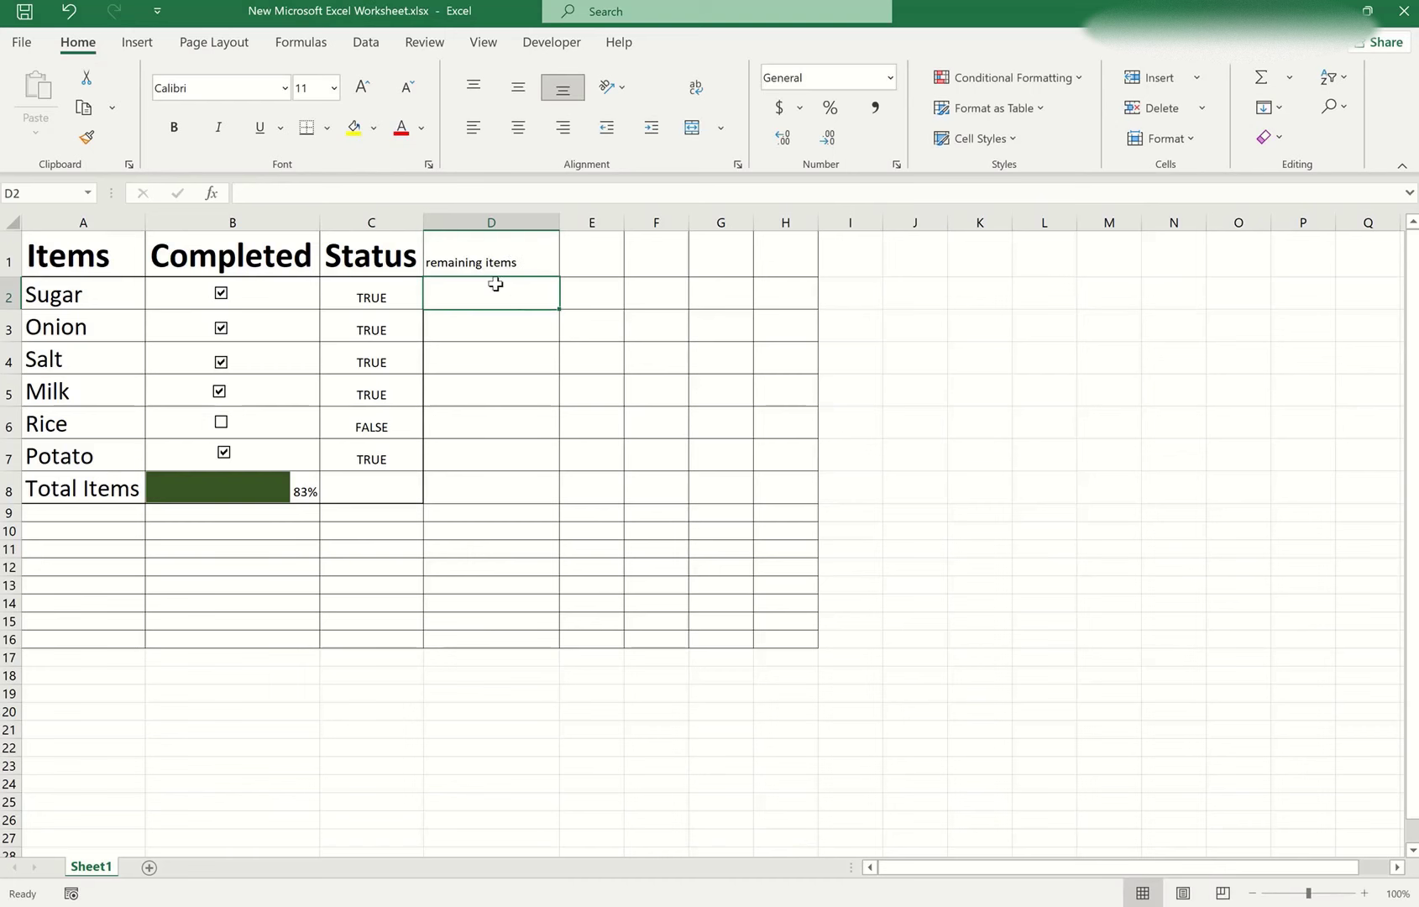
- Copy the Status header's bold size-28 formatting onto D1 and autofit column D
left_click(359, 252)
left_click(86, 137)
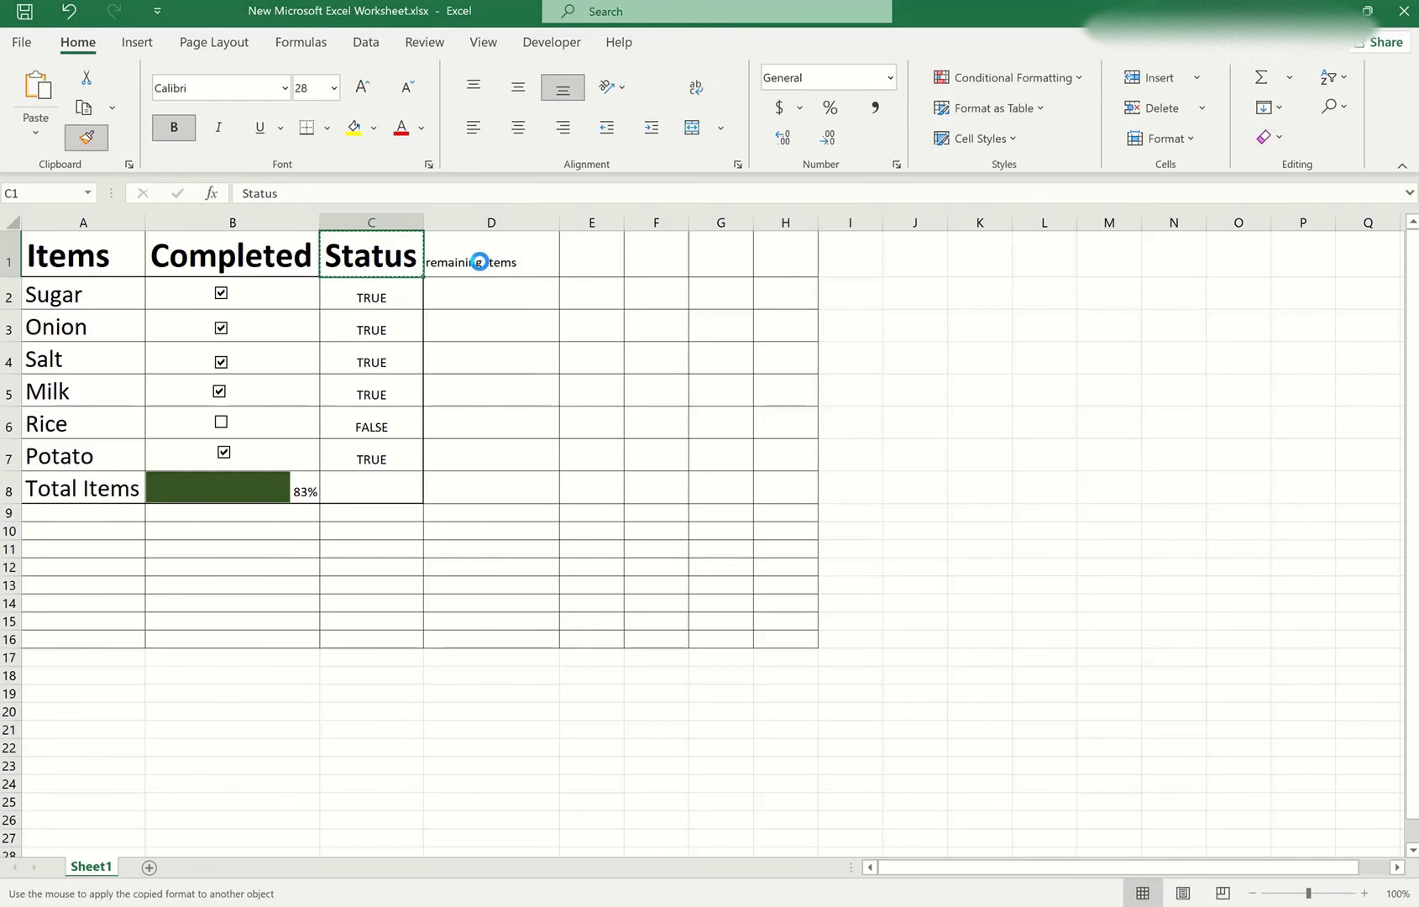
left_click(479, 261)
double_click(560, 222)
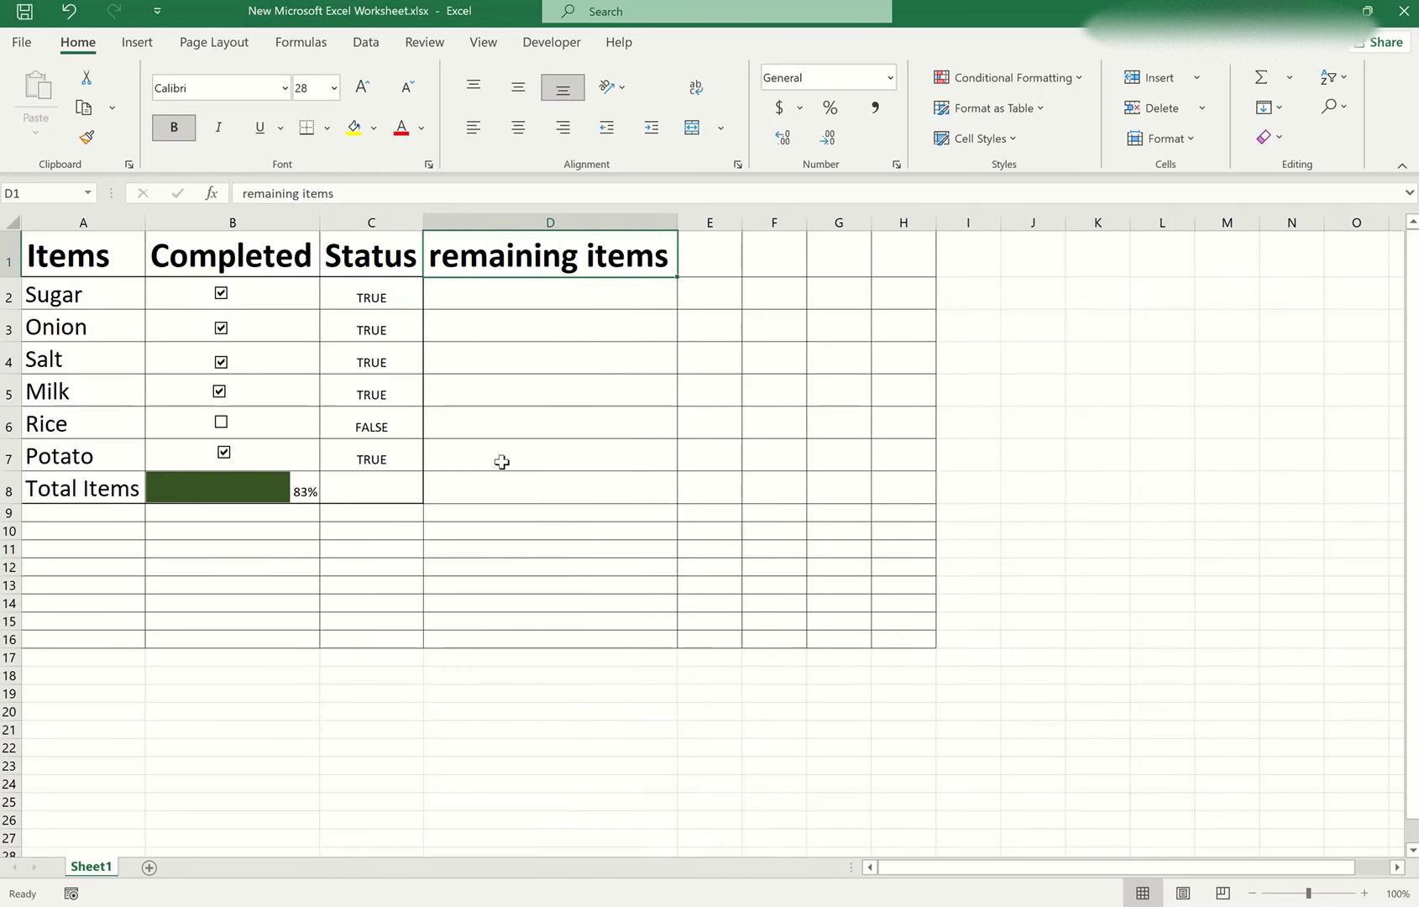
left_click(527, 303)
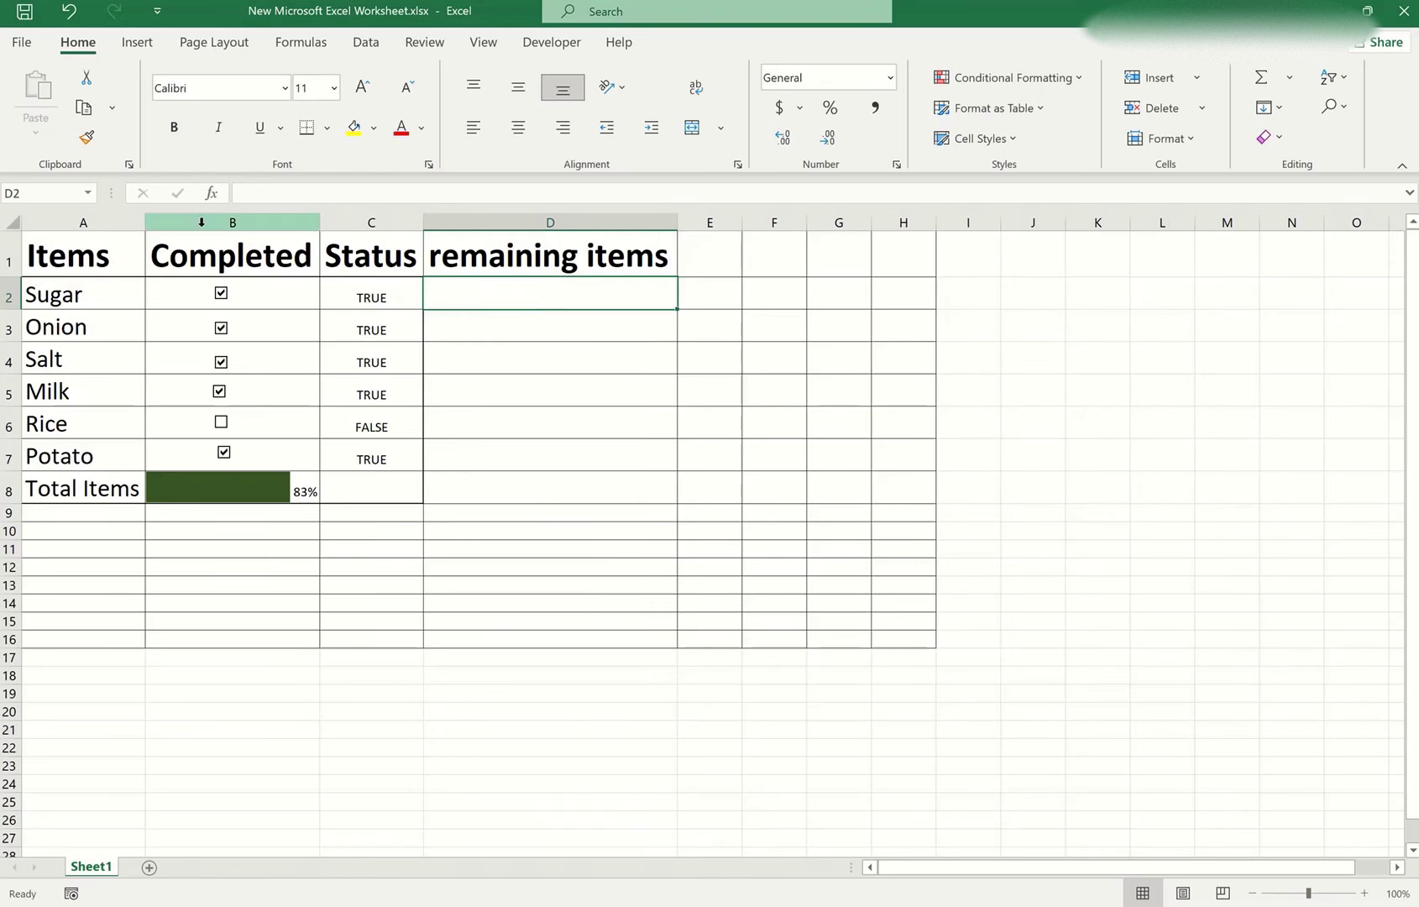
- Enter =FILTER(A2:A7,C2:C7=TRUE,"") in D2 through the Insert Function dialog
left_click(212, 194)
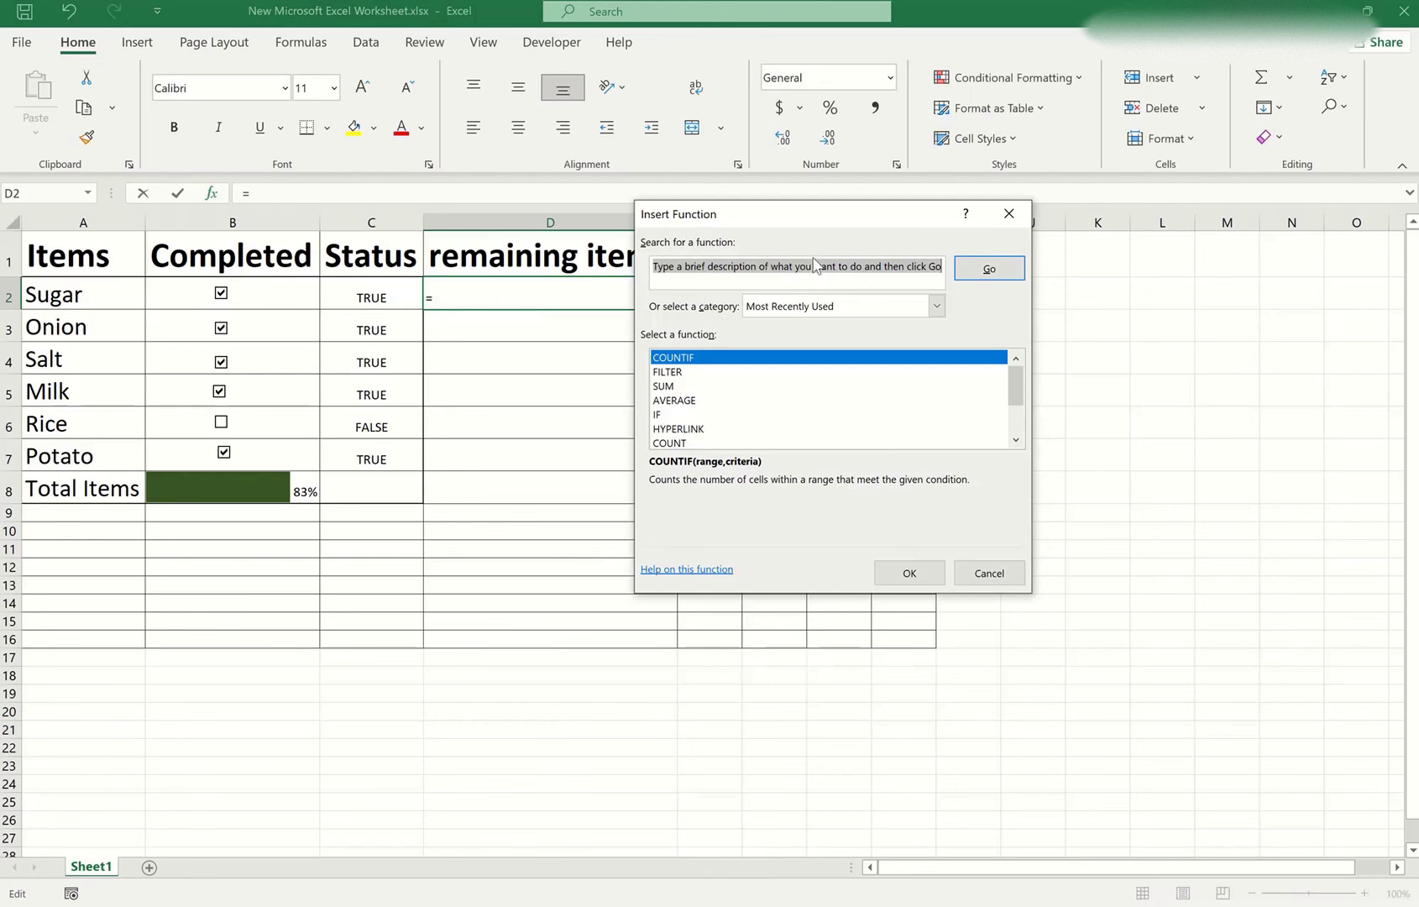
type("filter")
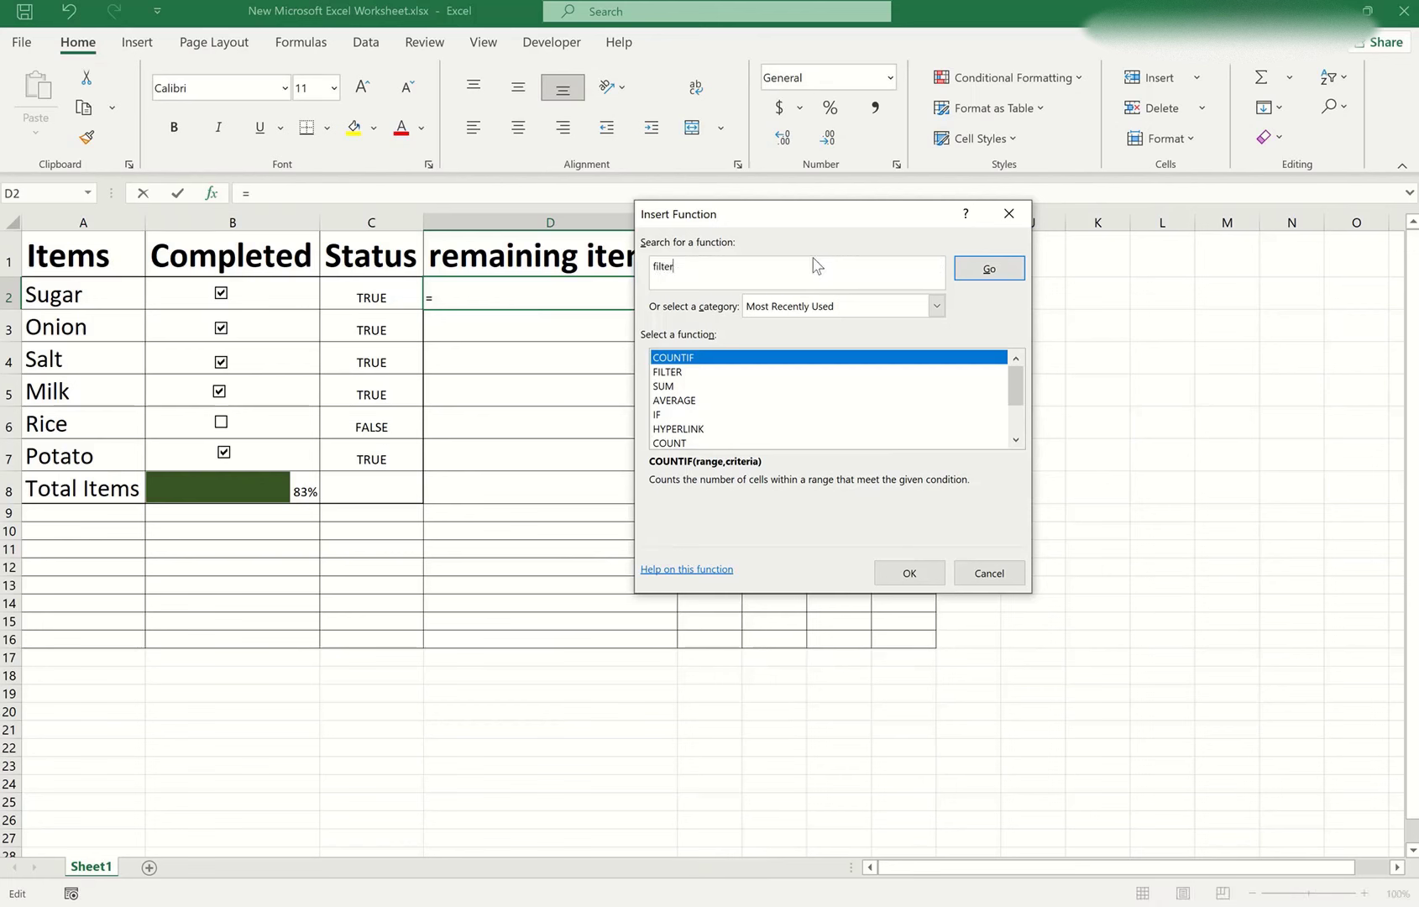
left_click(989, 268)
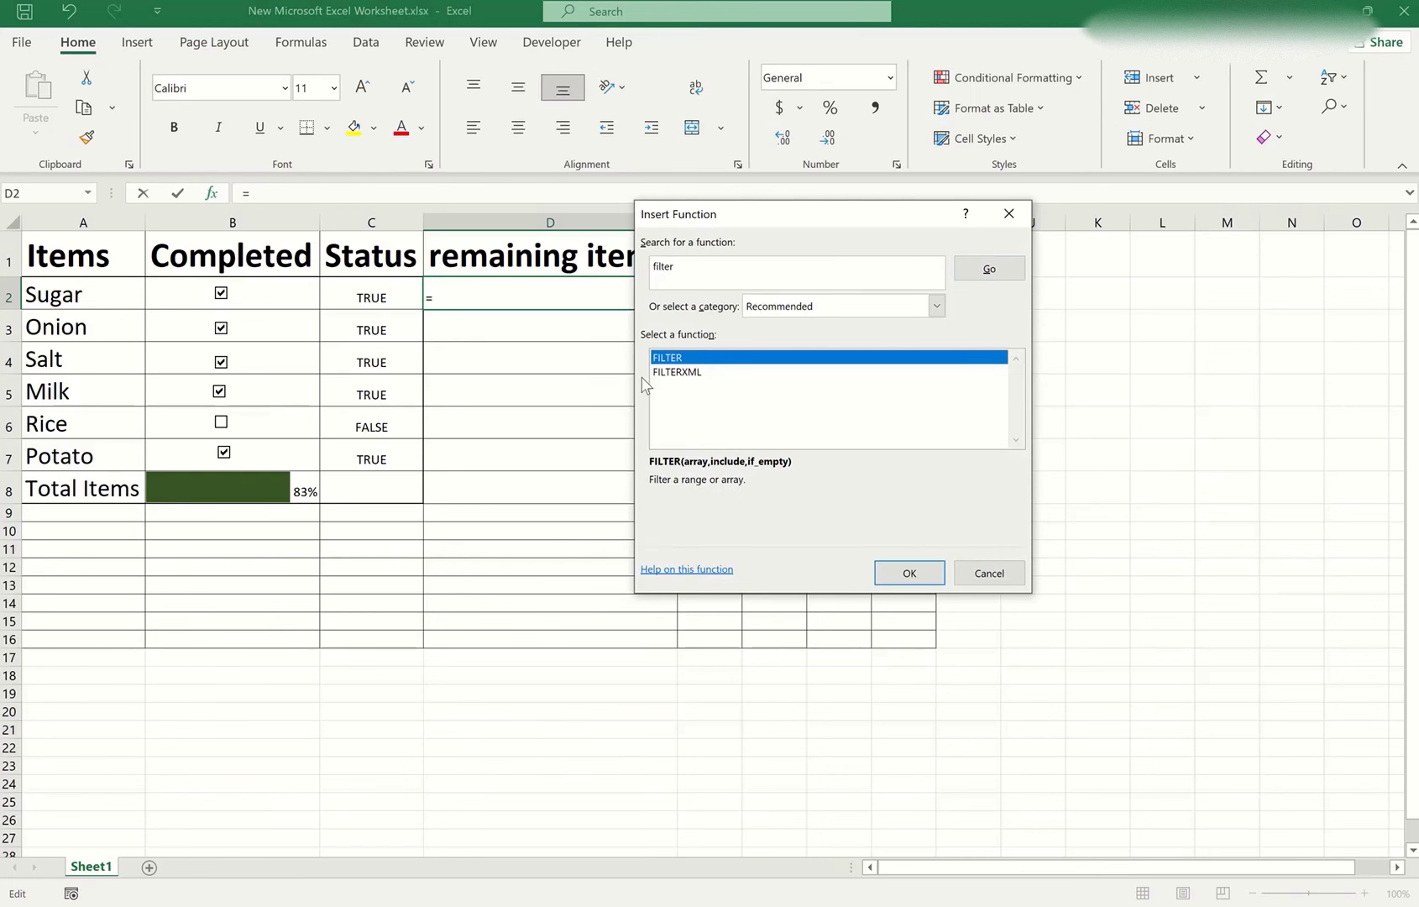
left_click(908, 572)
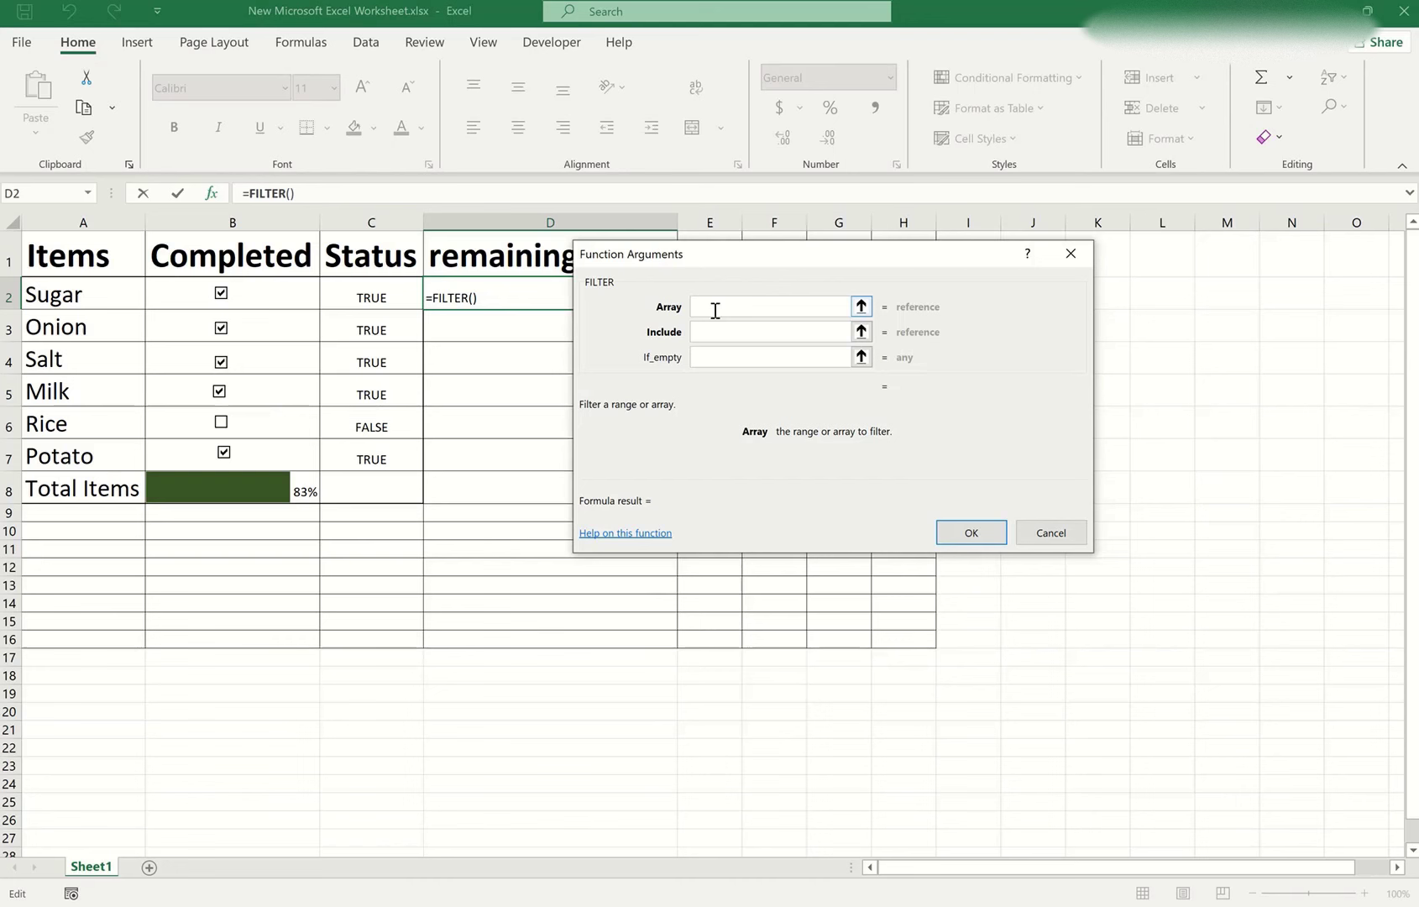
left_click_drag(70, 293, 67, 456)
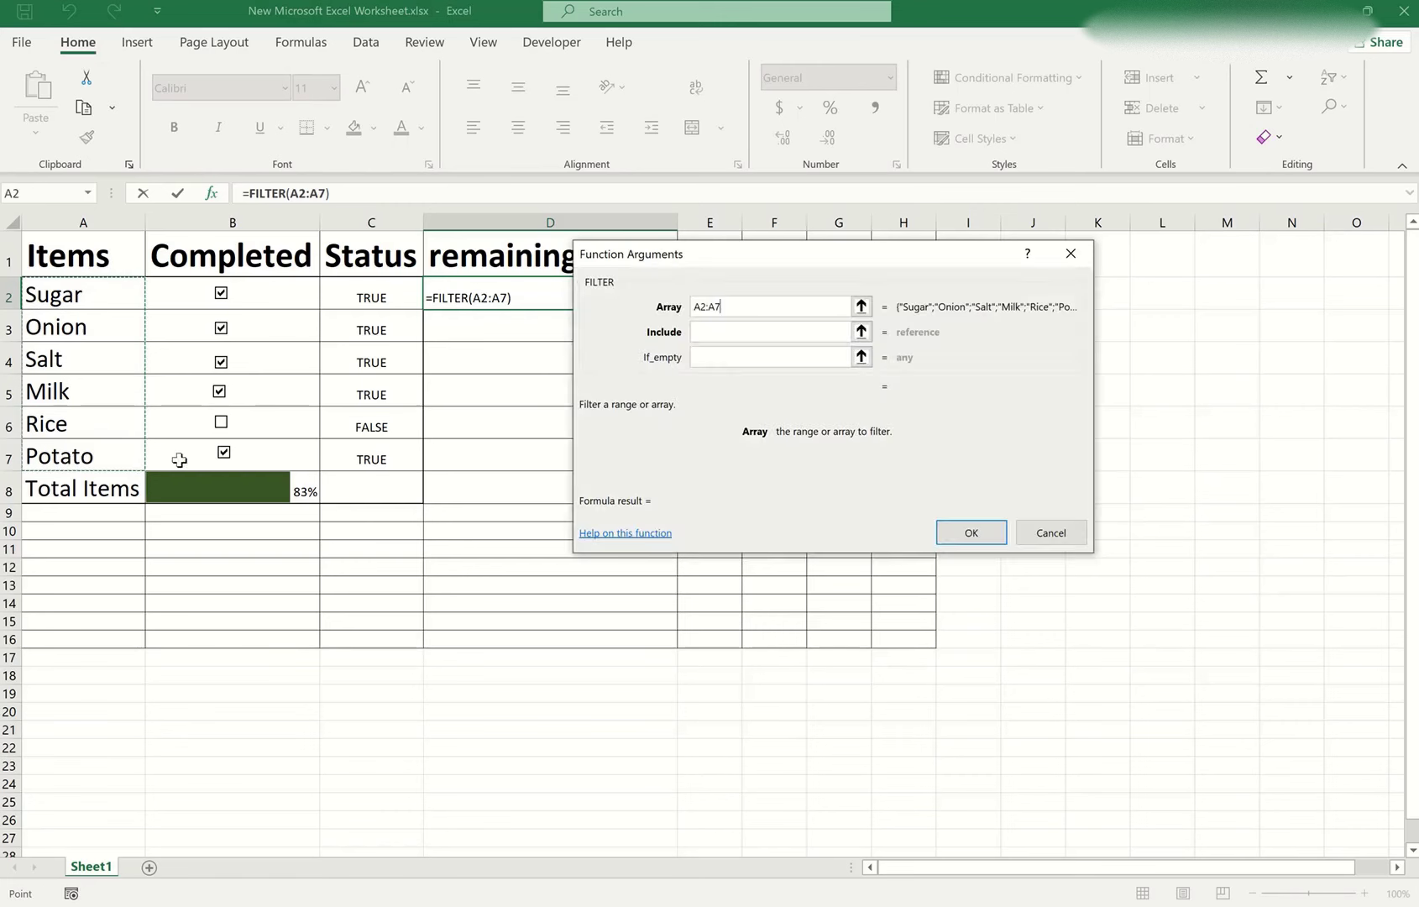
left_click(718, 334)
left_click(718, 332)
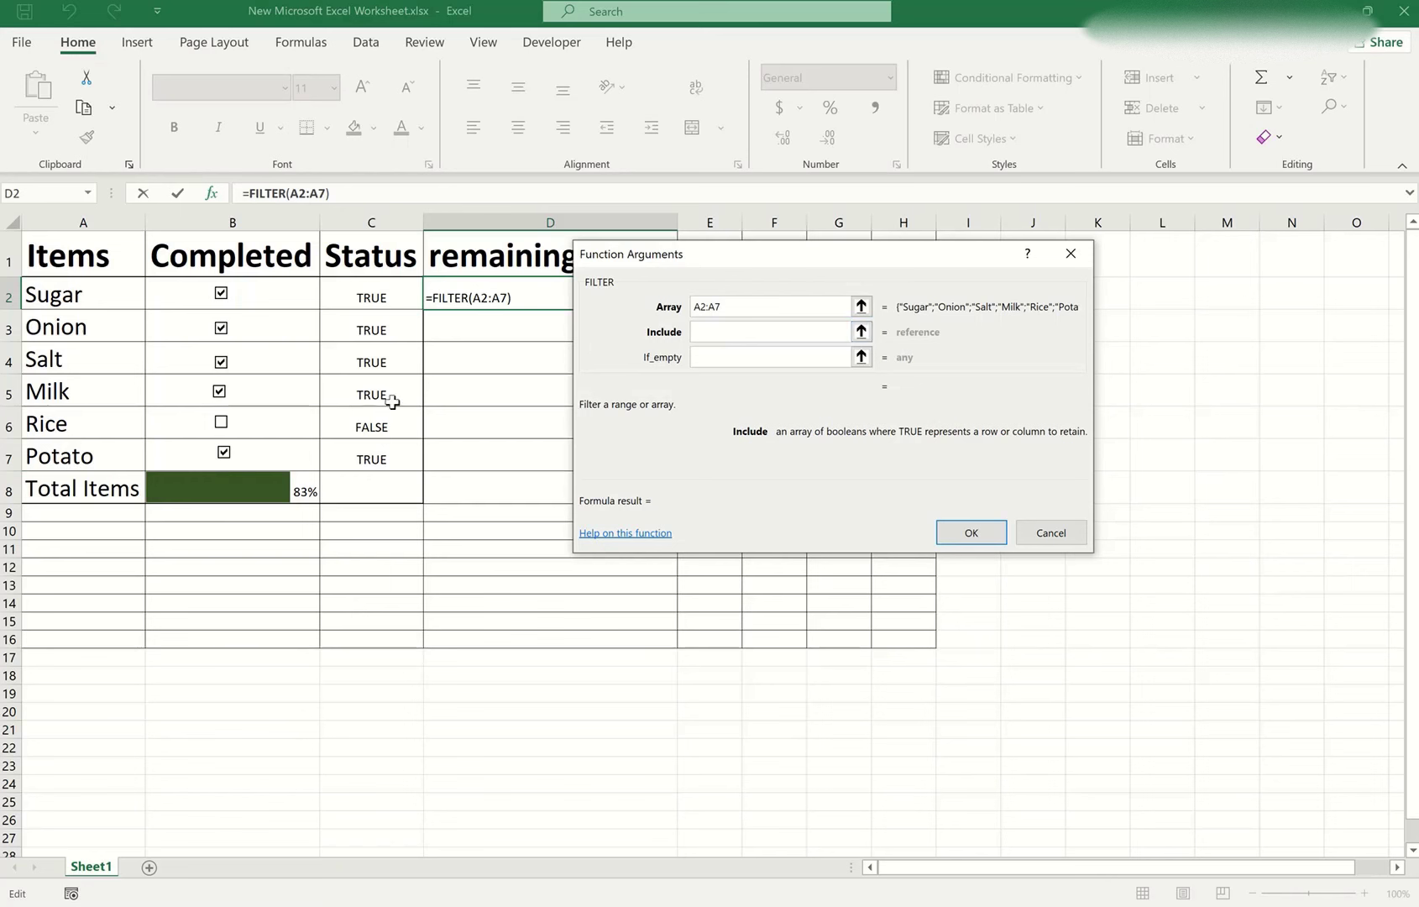
left_click_drag(372, 300, 370, 462)
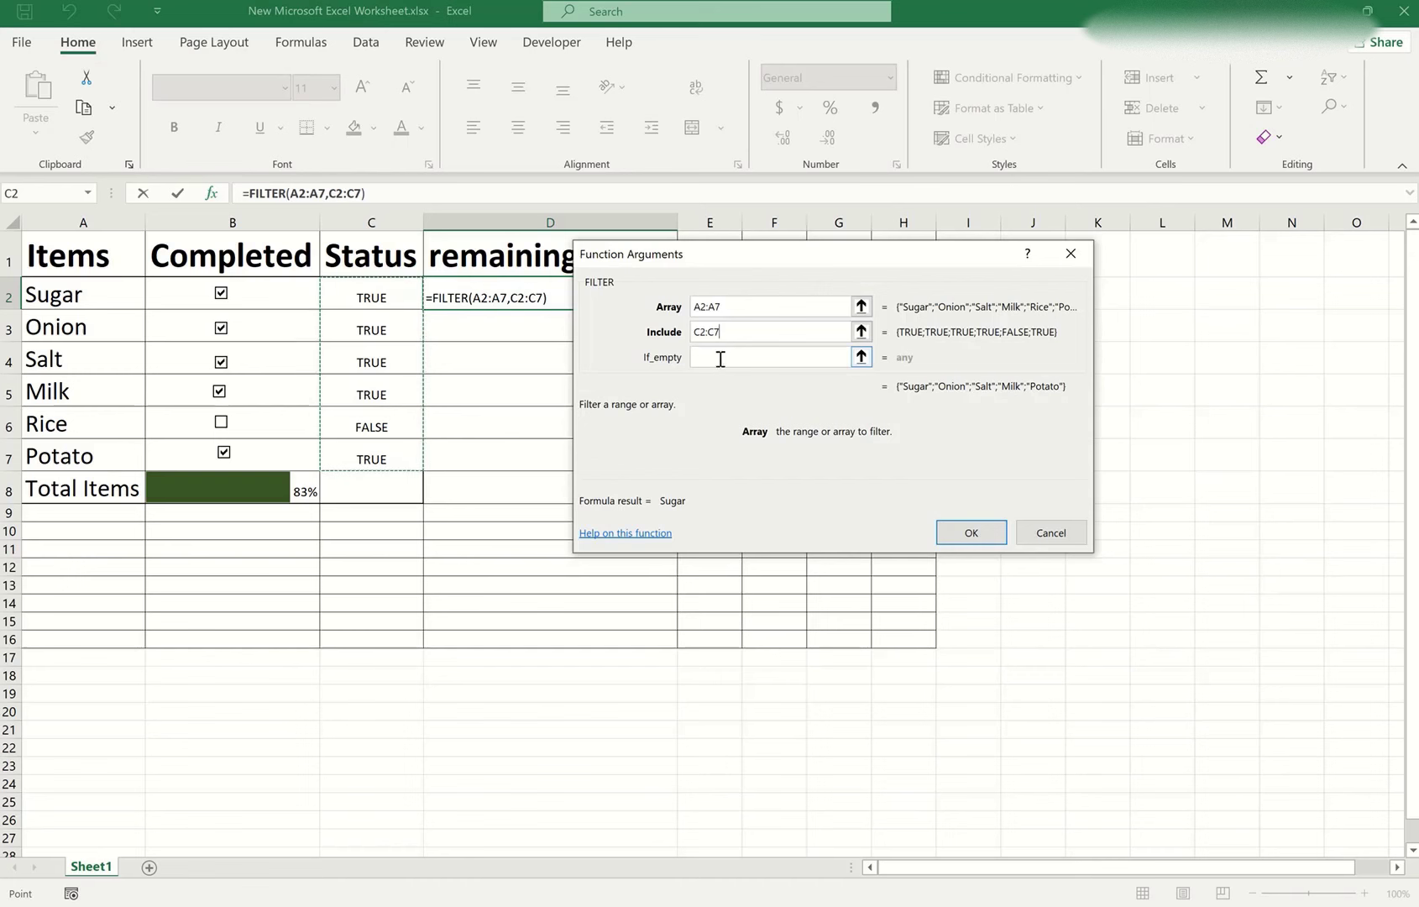
type("=")
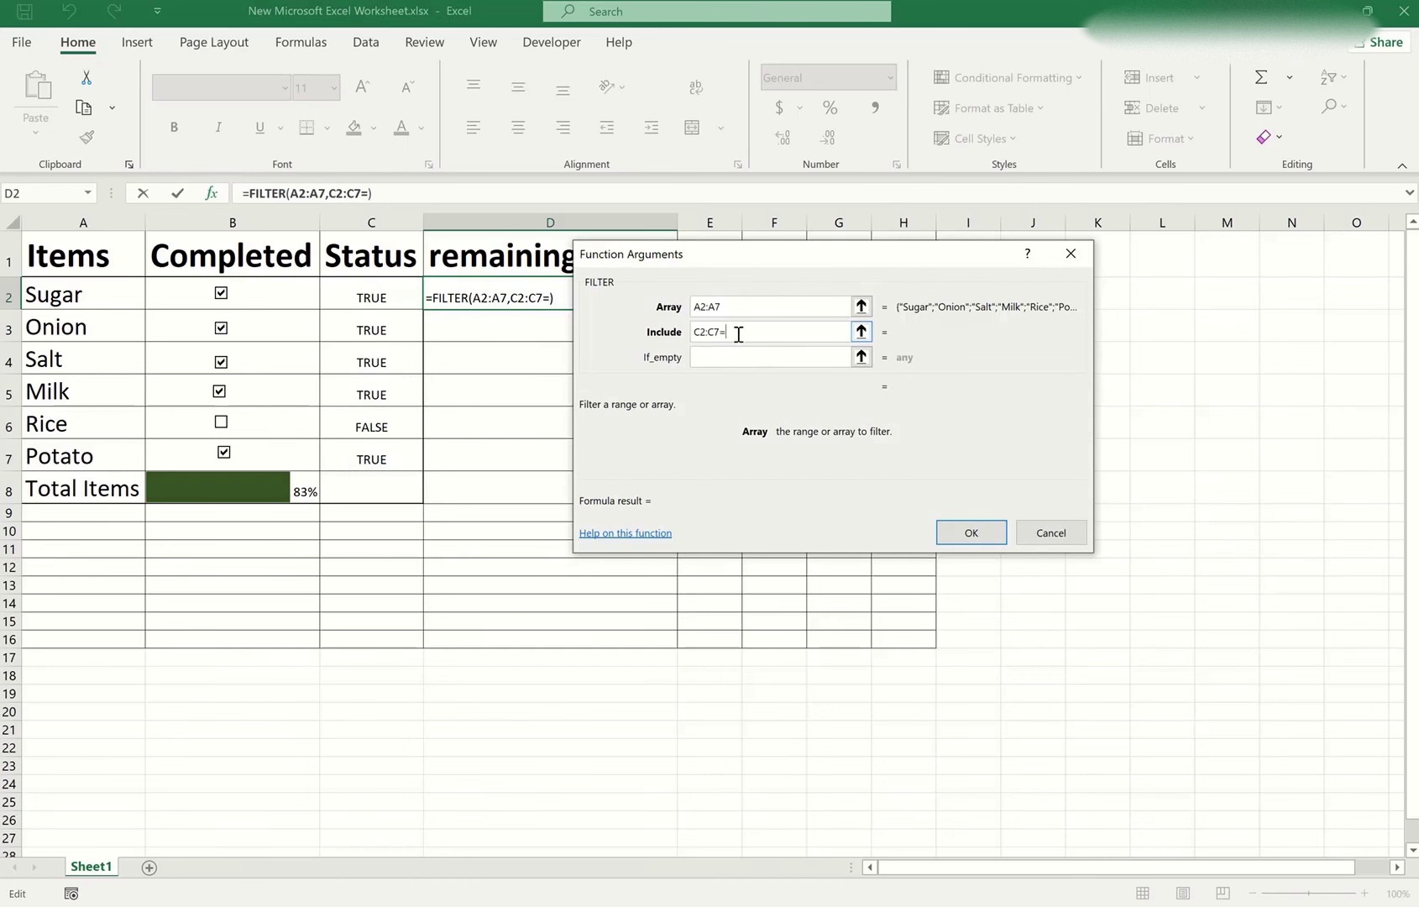
type("true")
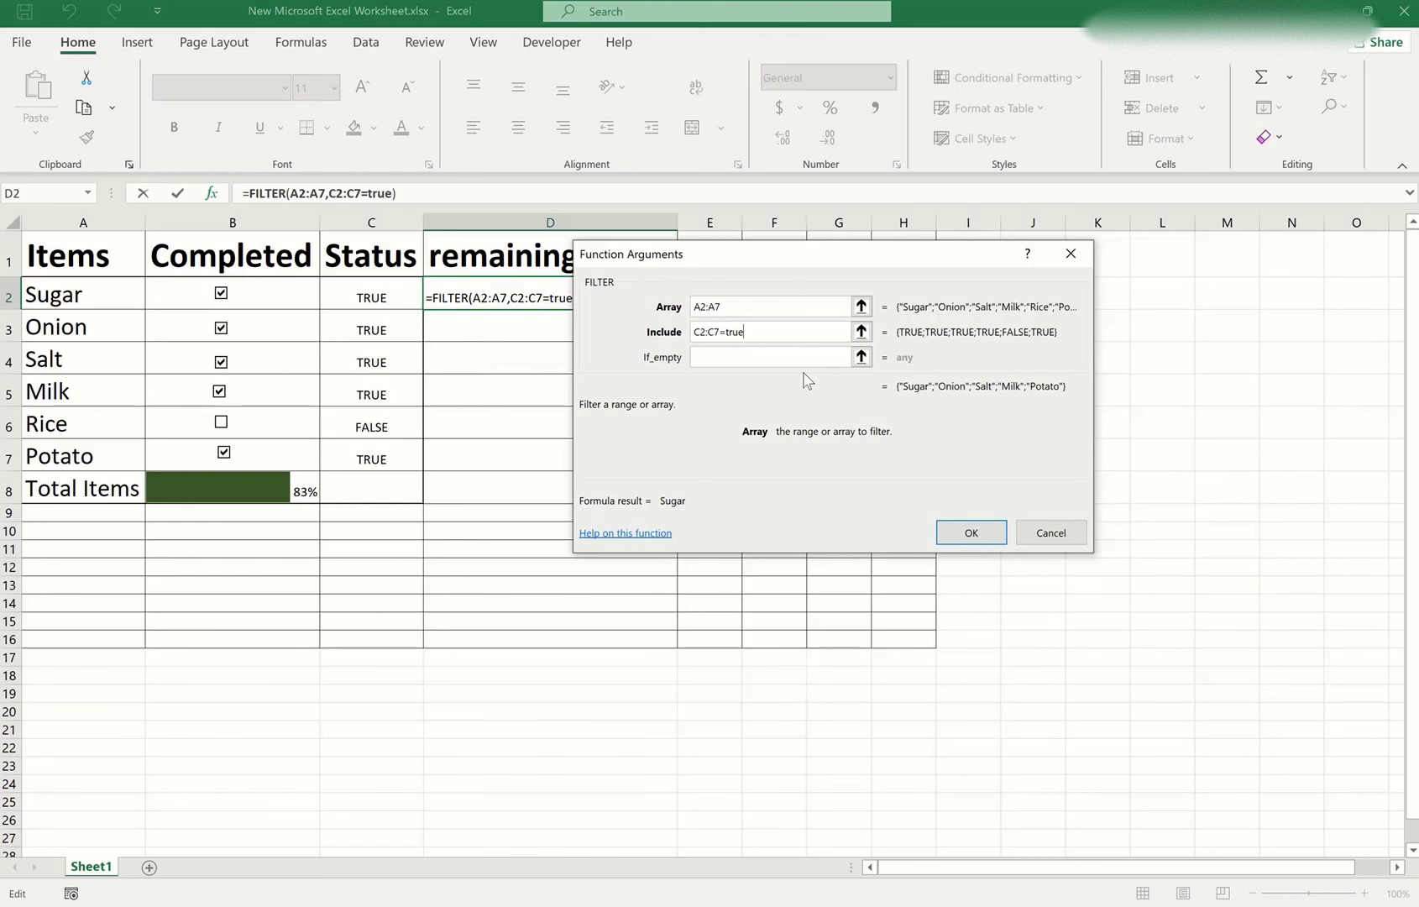
left_click(747, 359)
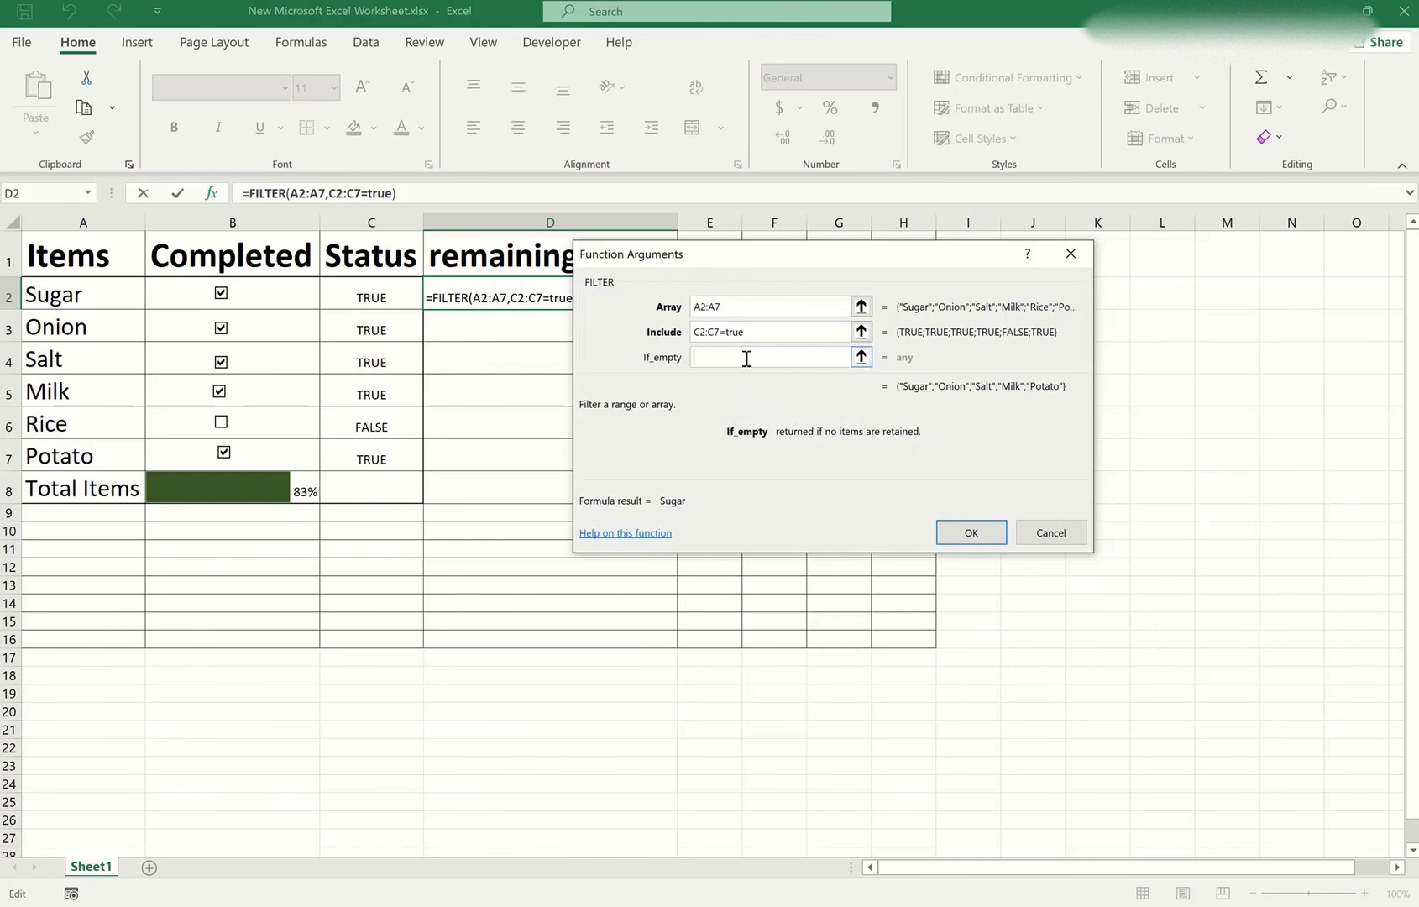
type("\"")
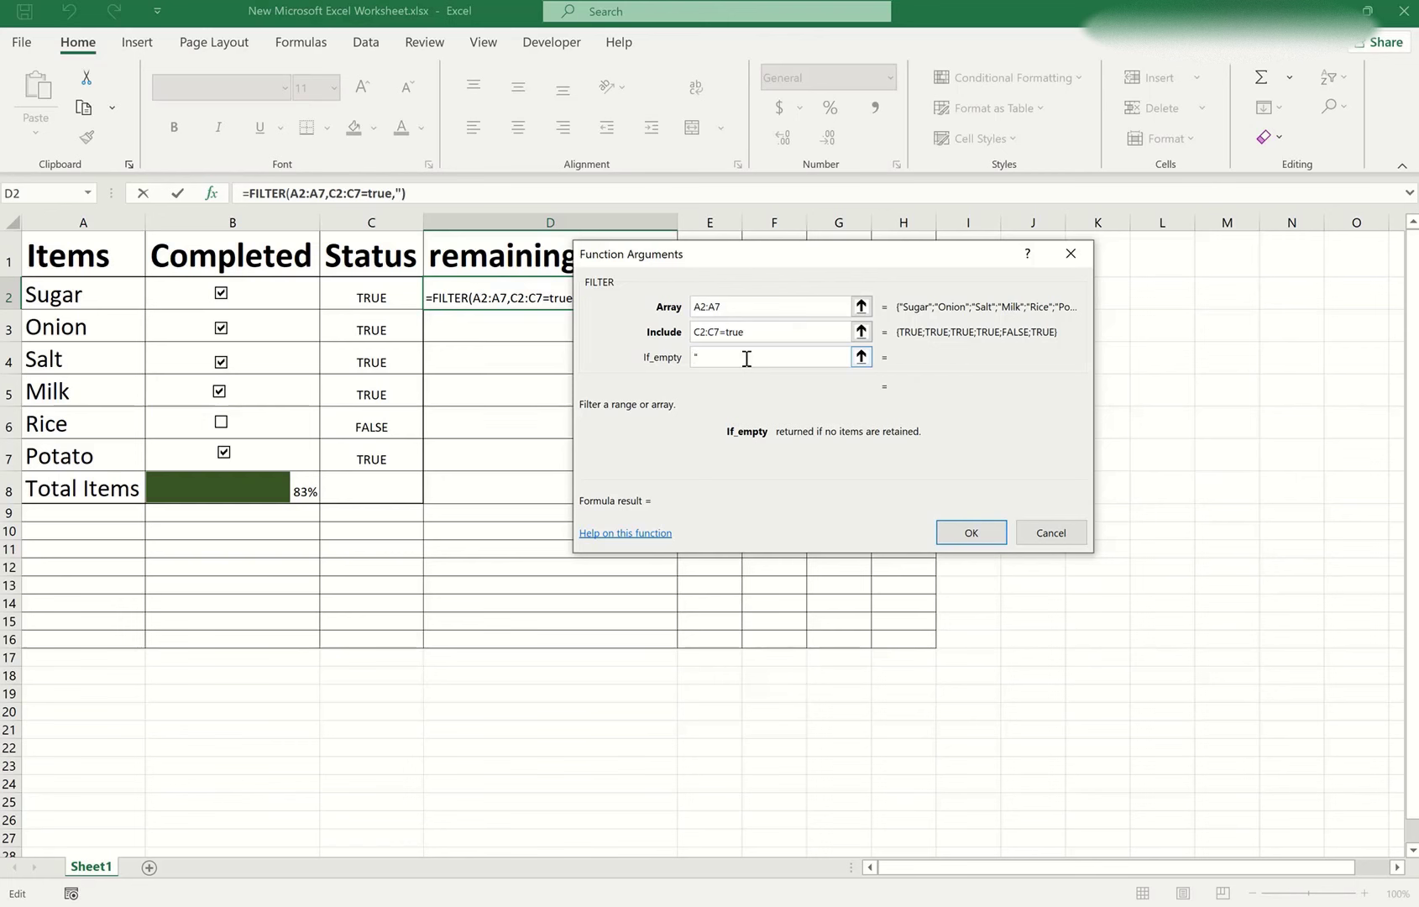
type("\"")
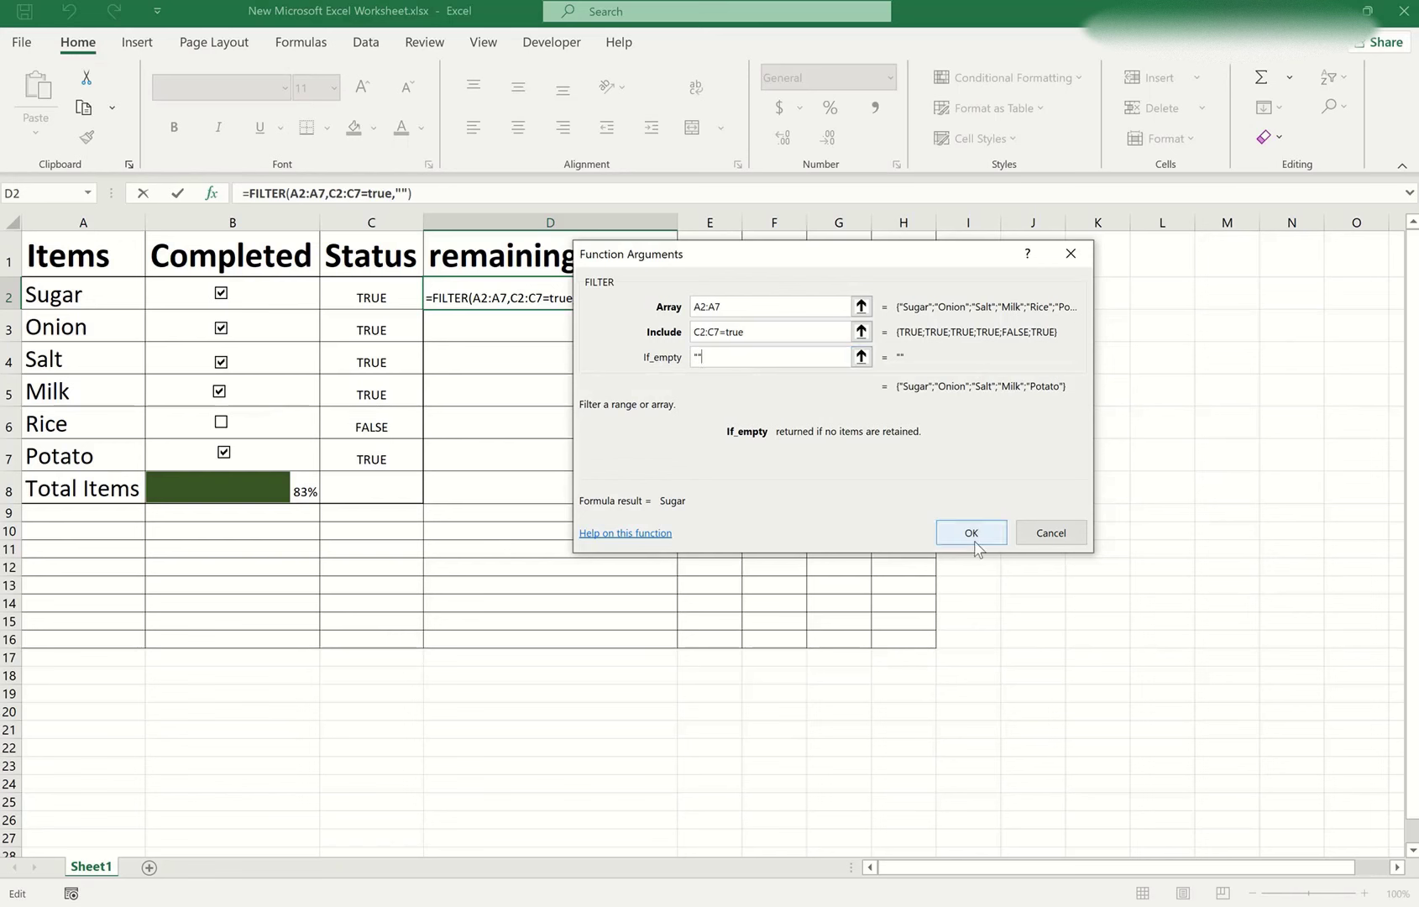
left_click(972, 534)
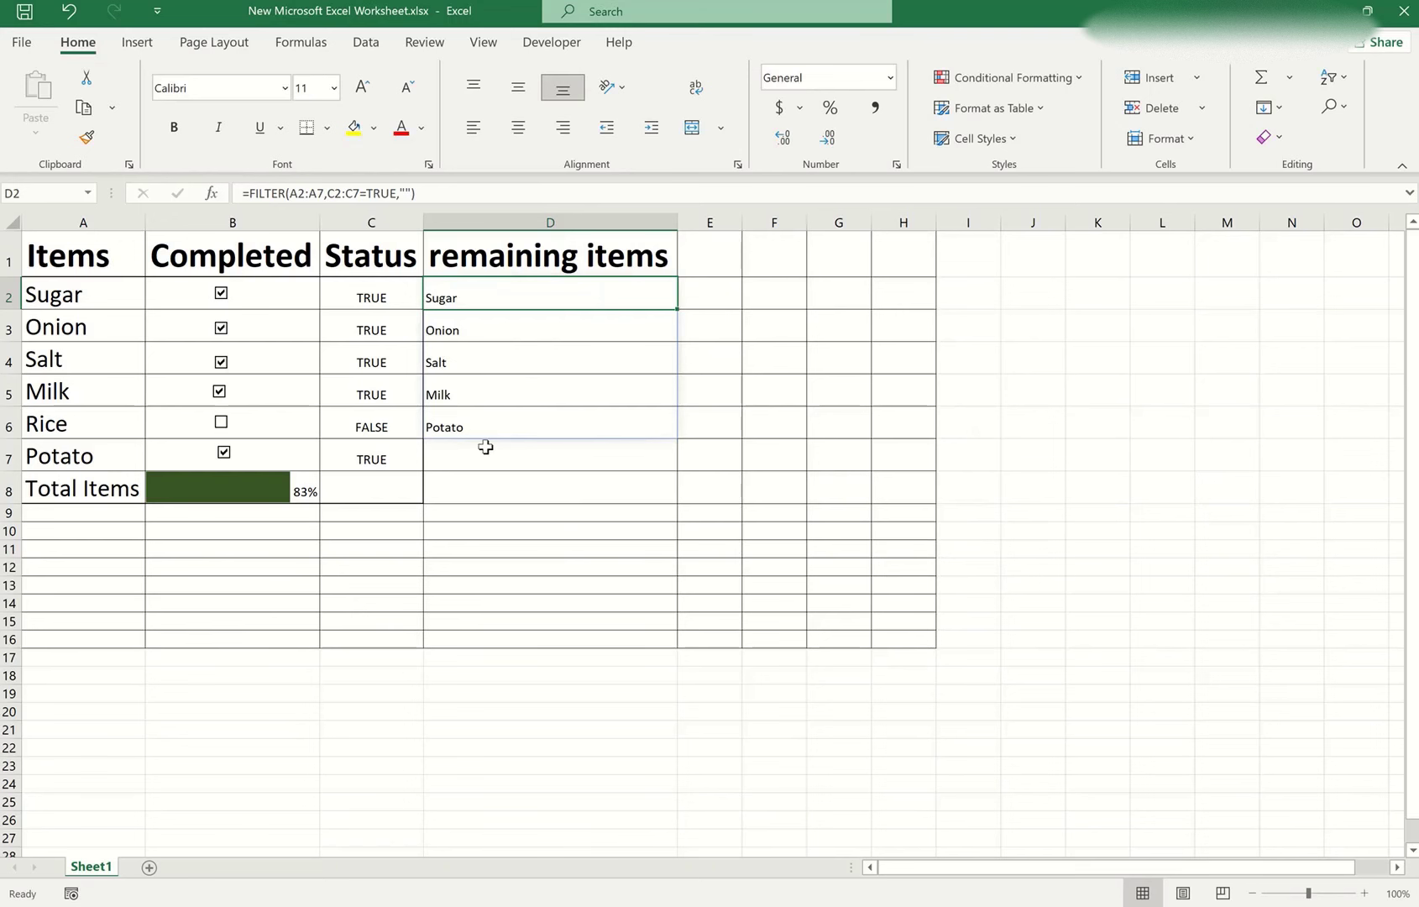
- Toggle the checkboxes so only Milk and Rice are ticked, giving 33% in B8
left_click(460, 457)
left_click(220, 423)
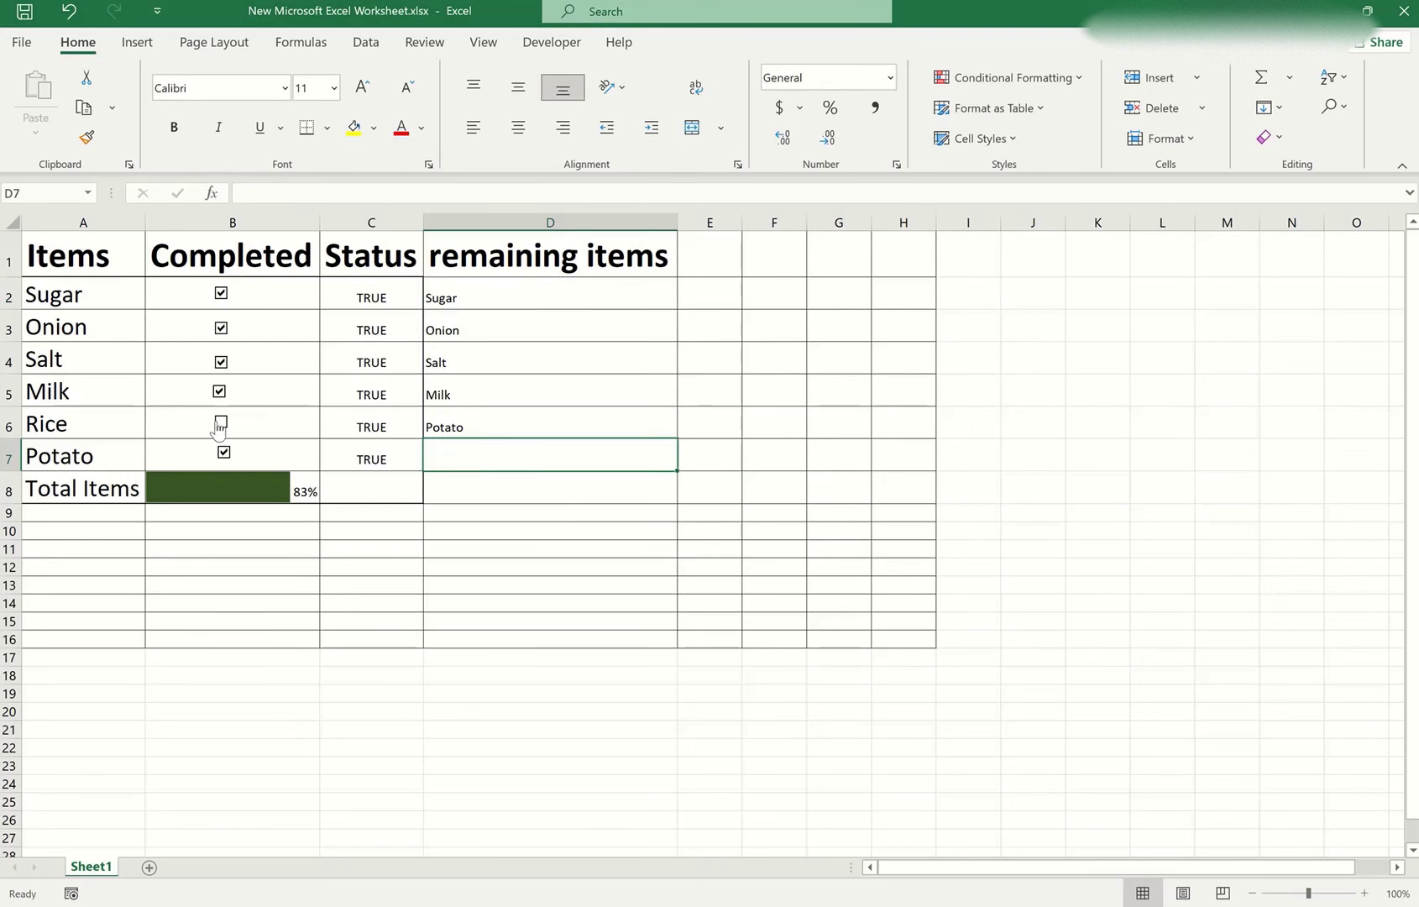
left_click(221, 294)
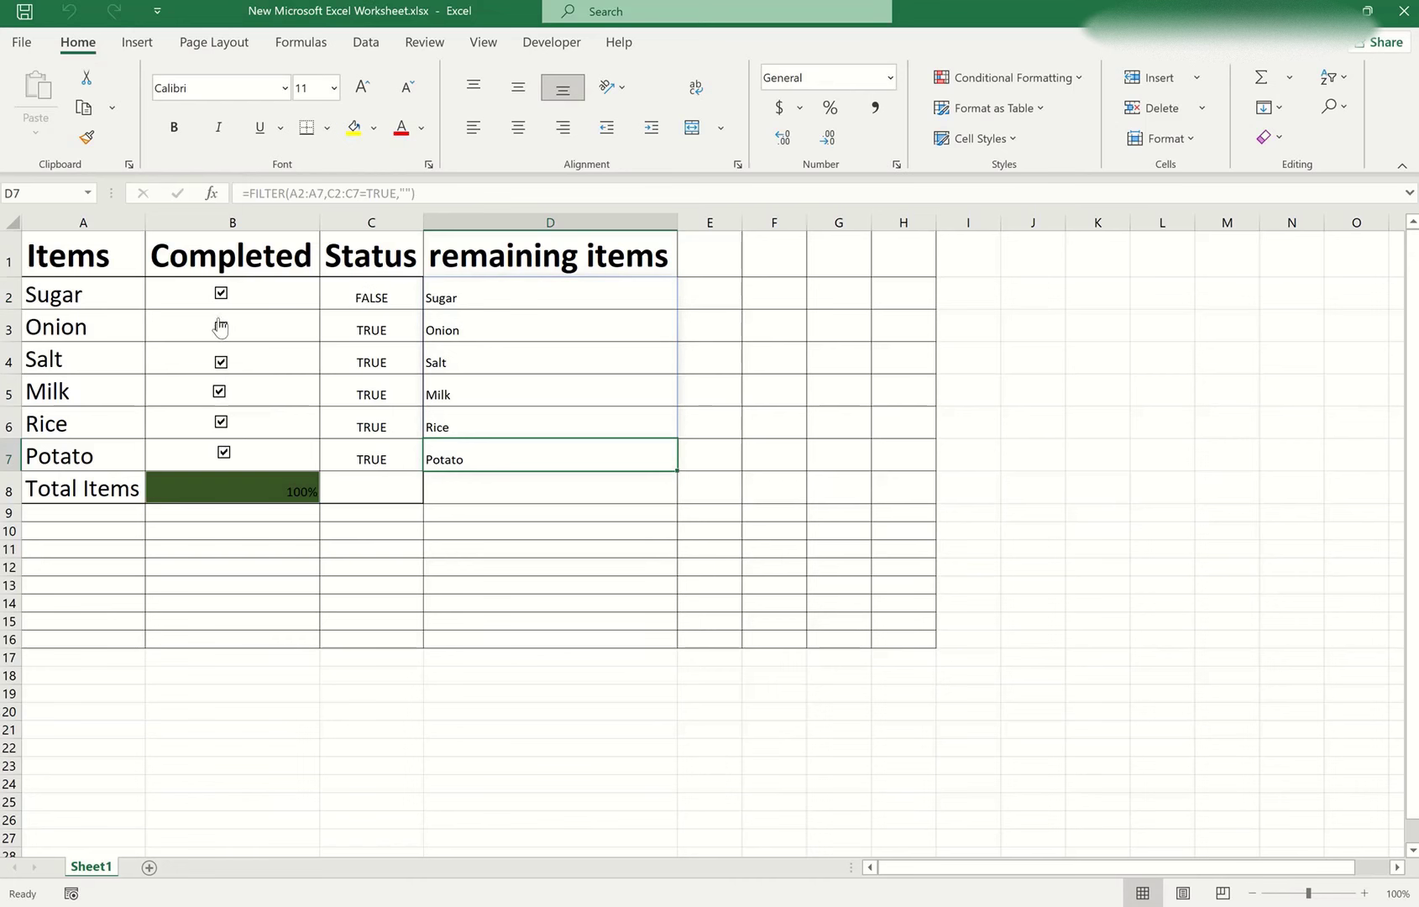
left_click(220, 327)
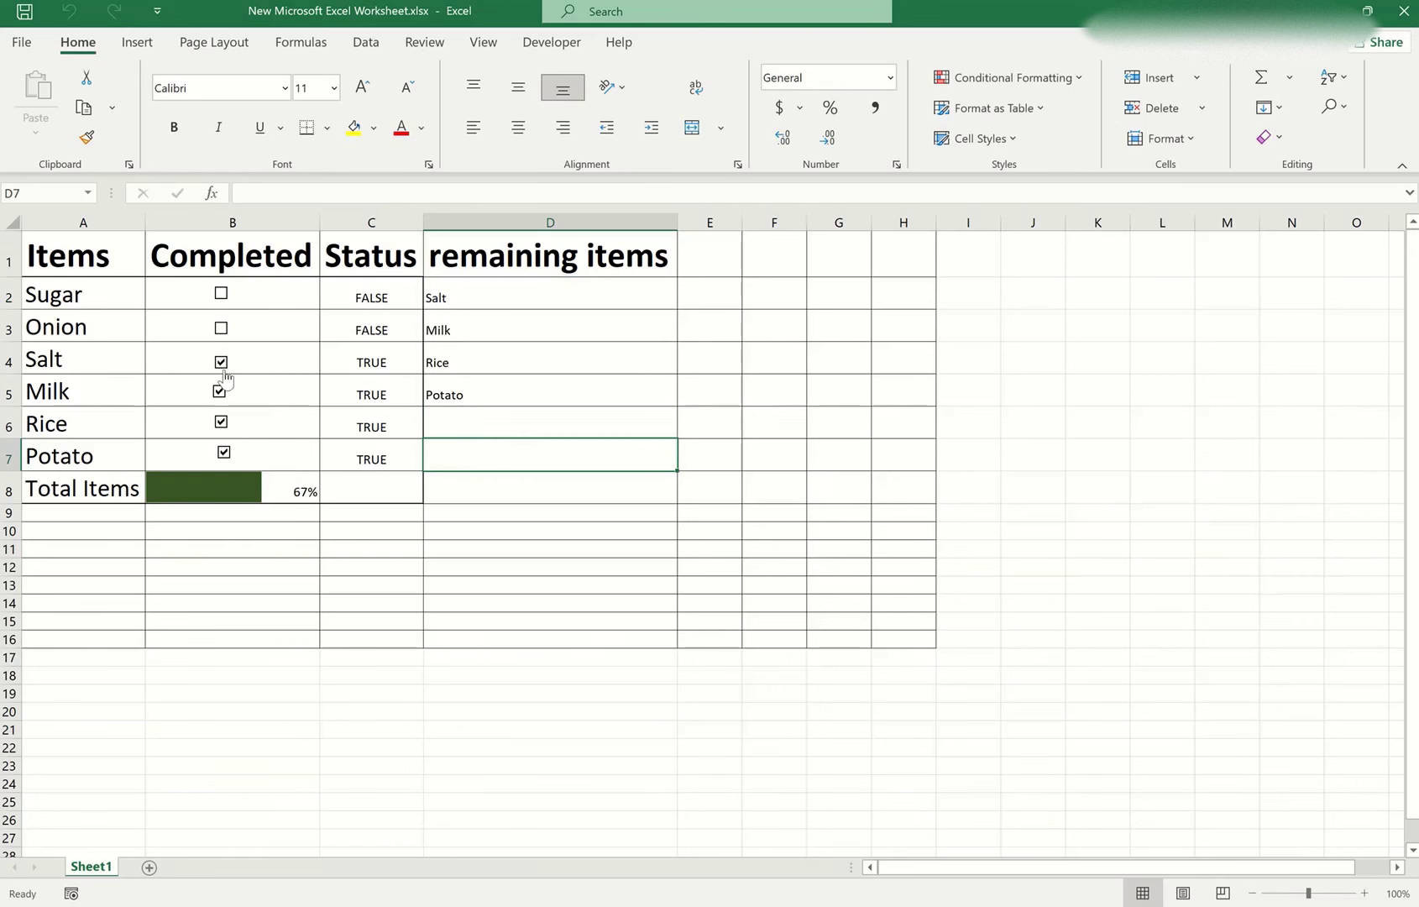
left_click(222, 363)
left_click(220, 391)
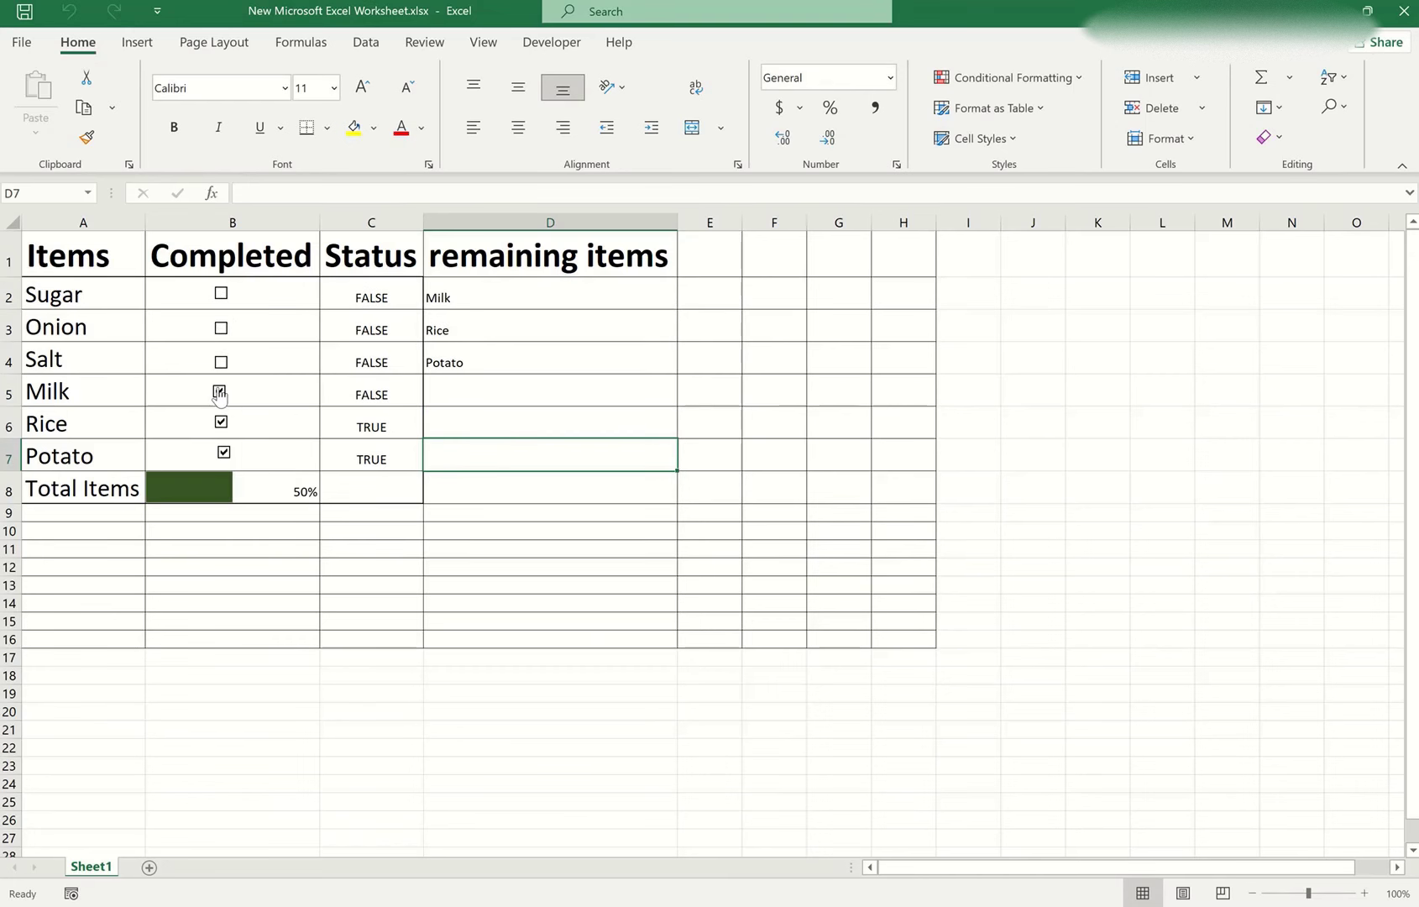
left_click(224, 454)
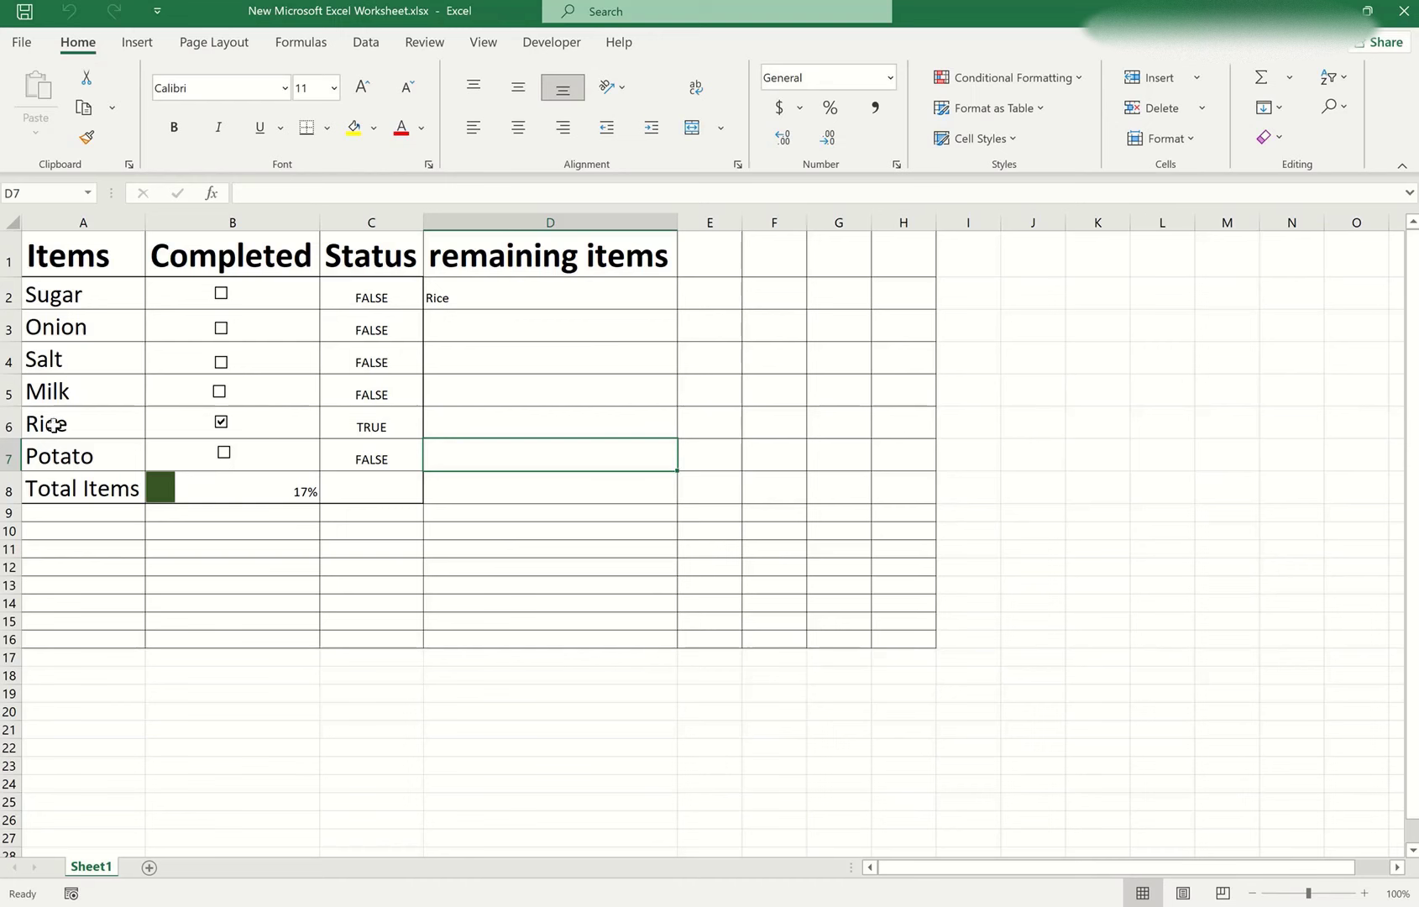
left_click_drag(53, 426, 215, 417)
left_click(219, 391)
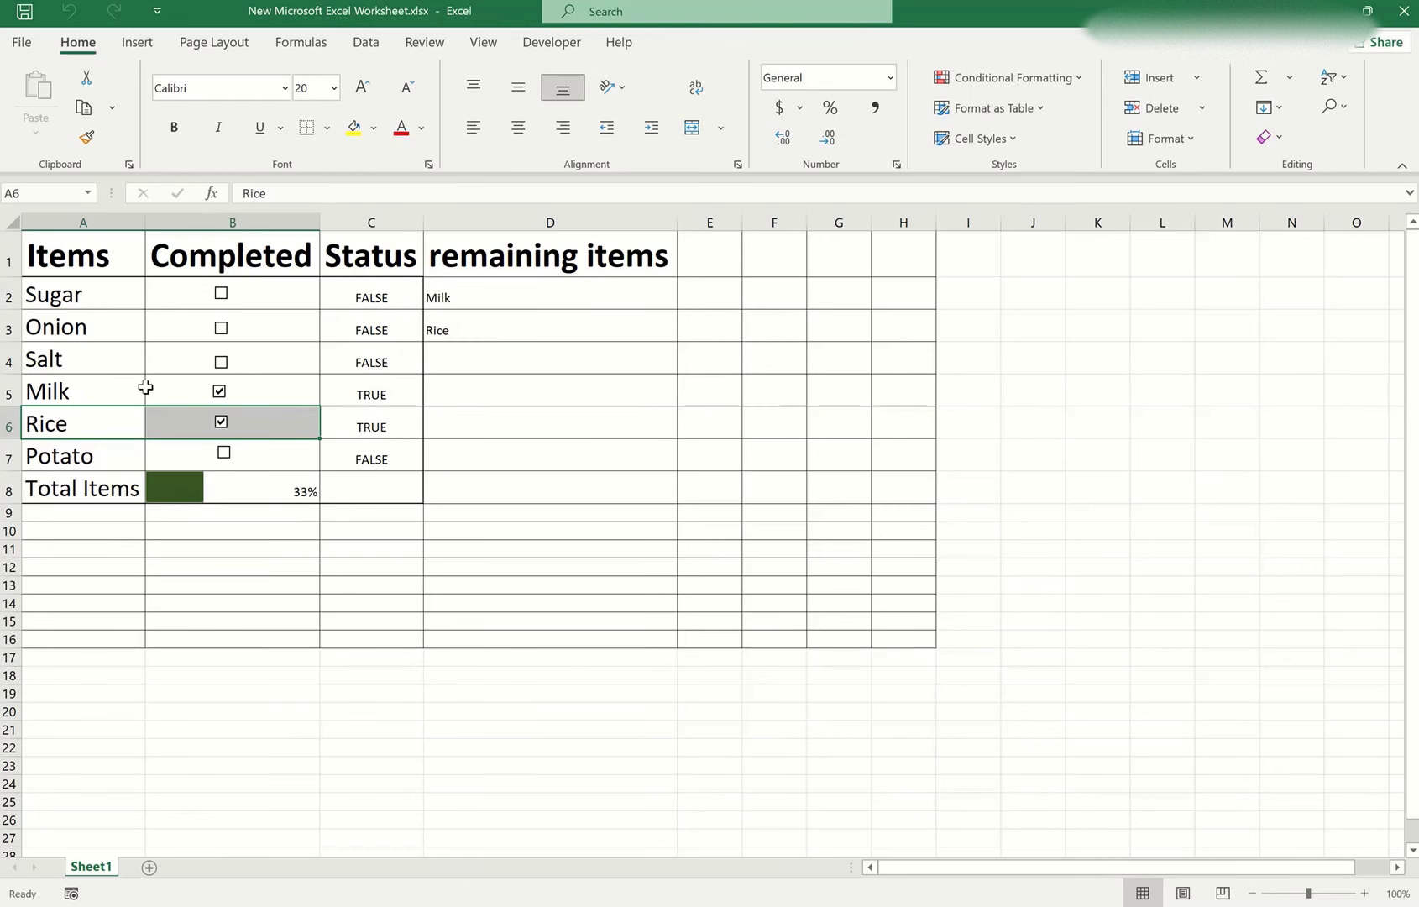
left_click(466, 292)
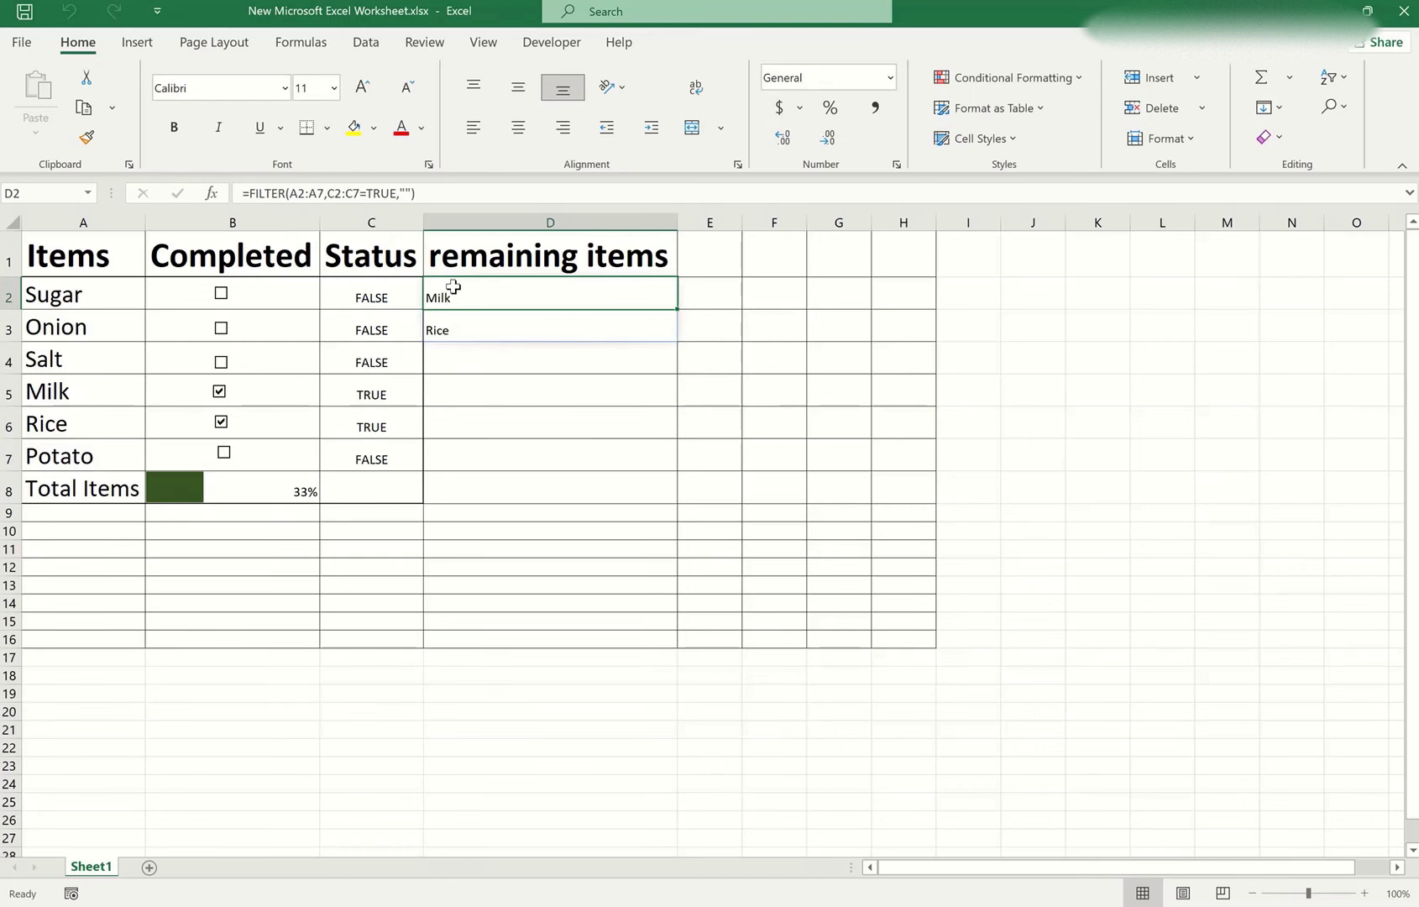
- Give the table A1:D8 all borders plus a thick outside border
left_click_drag(148, 261, 617, 483)
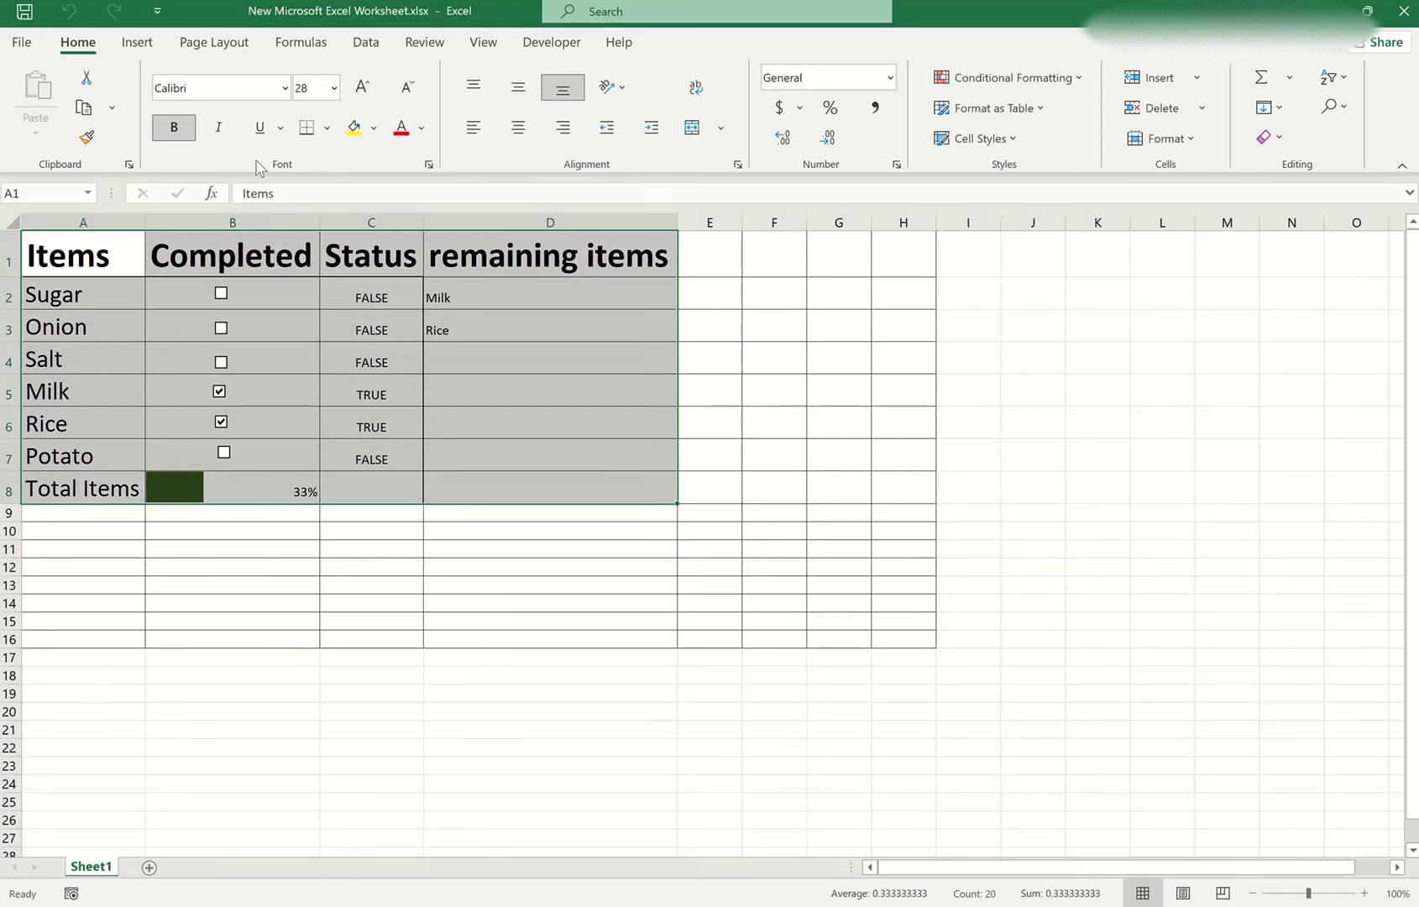
left_click(326, 127)
left_click(370, 326)
left_click(327, 127)
left_click(370, 381)
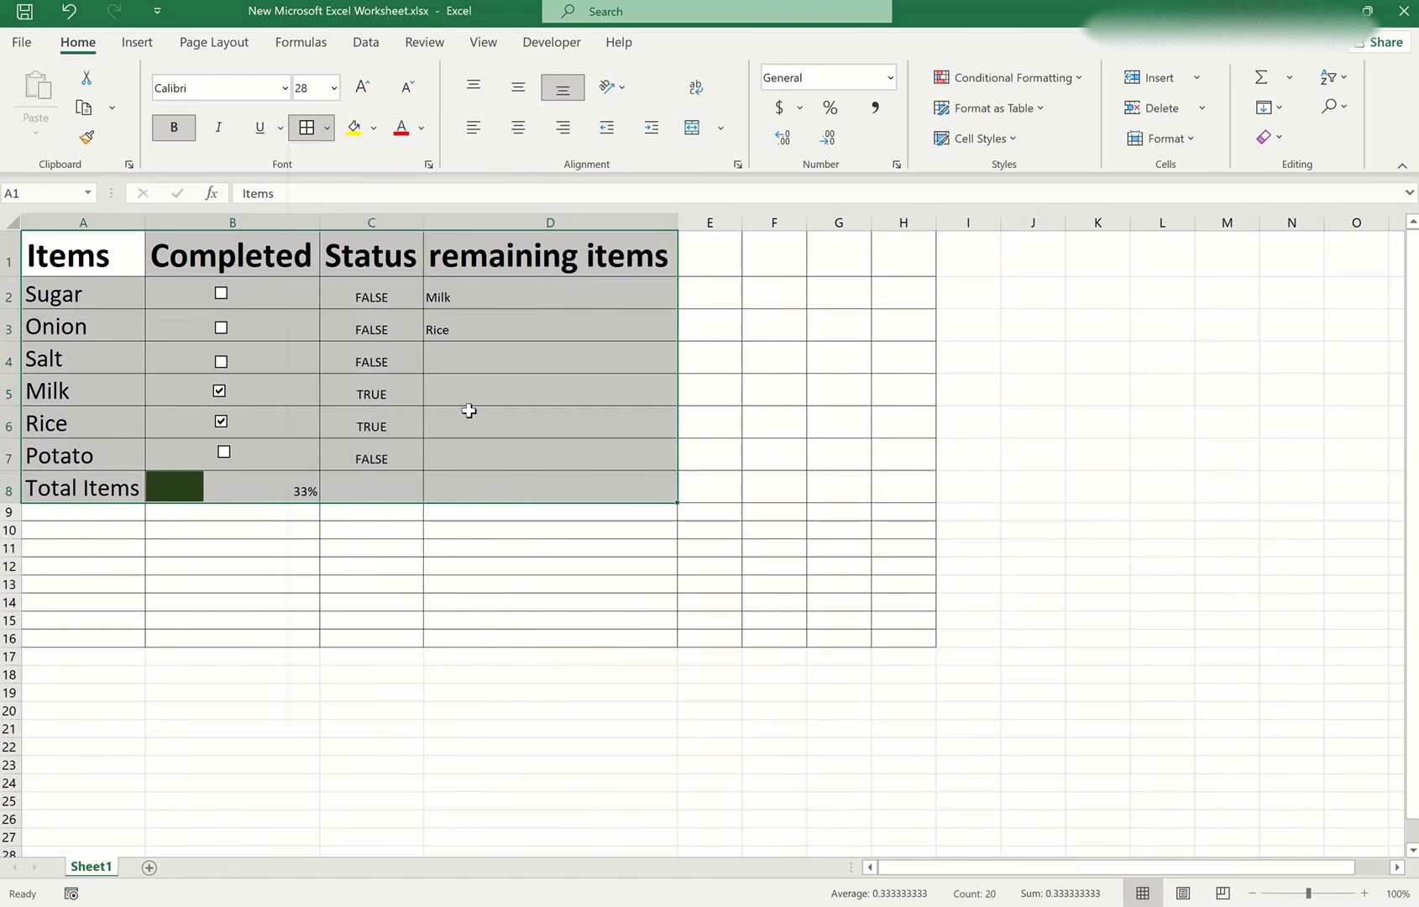
left_click(608, 426)
left_click(633, 492)
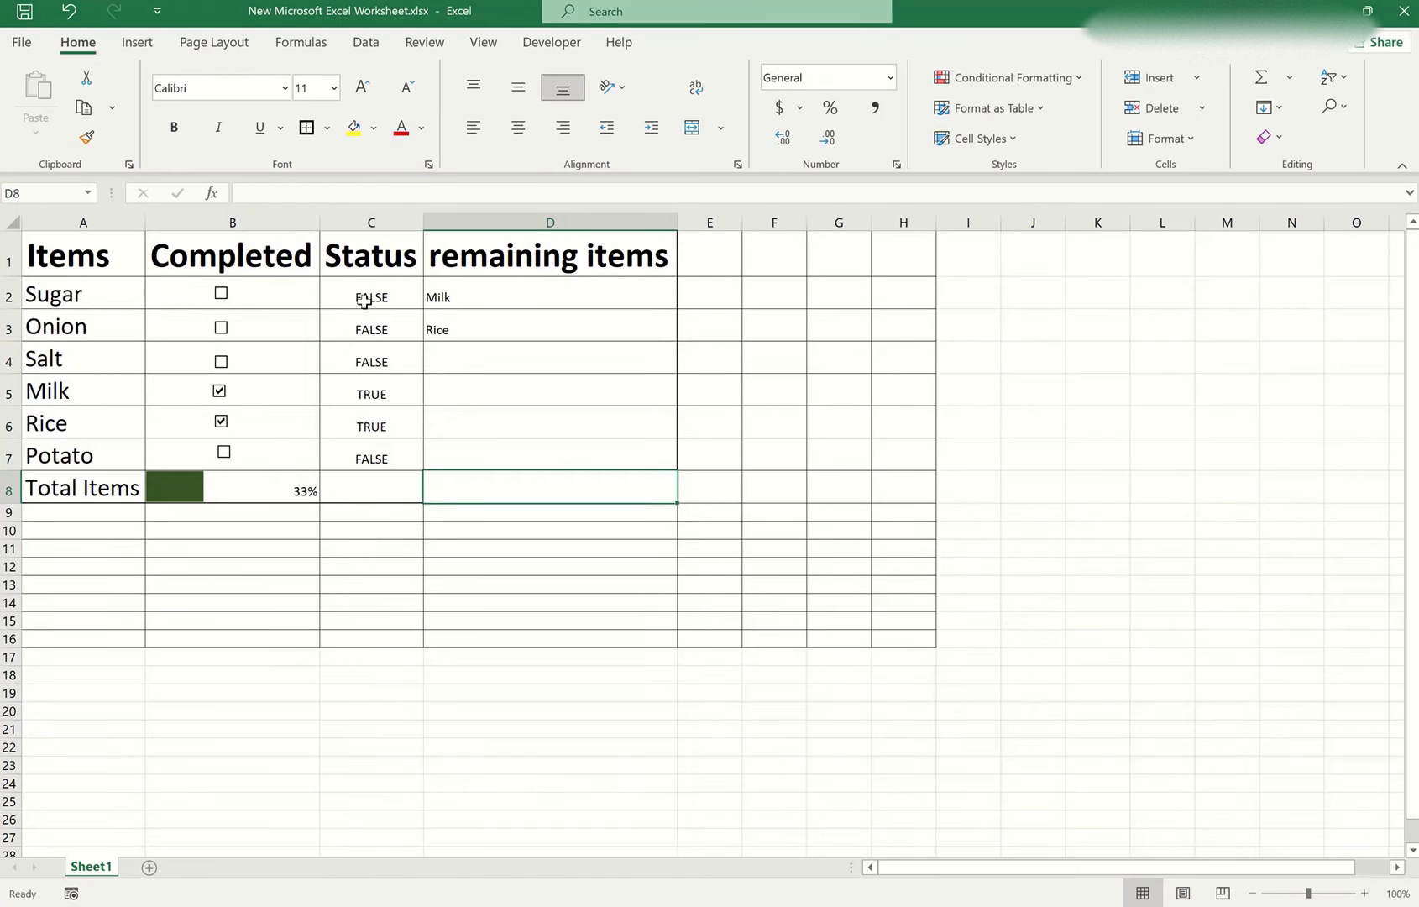
- Copy the item-name font from A2:A7 onto D2:D8 with Format Painter
left_click_drag(37, 291, 75, 460)
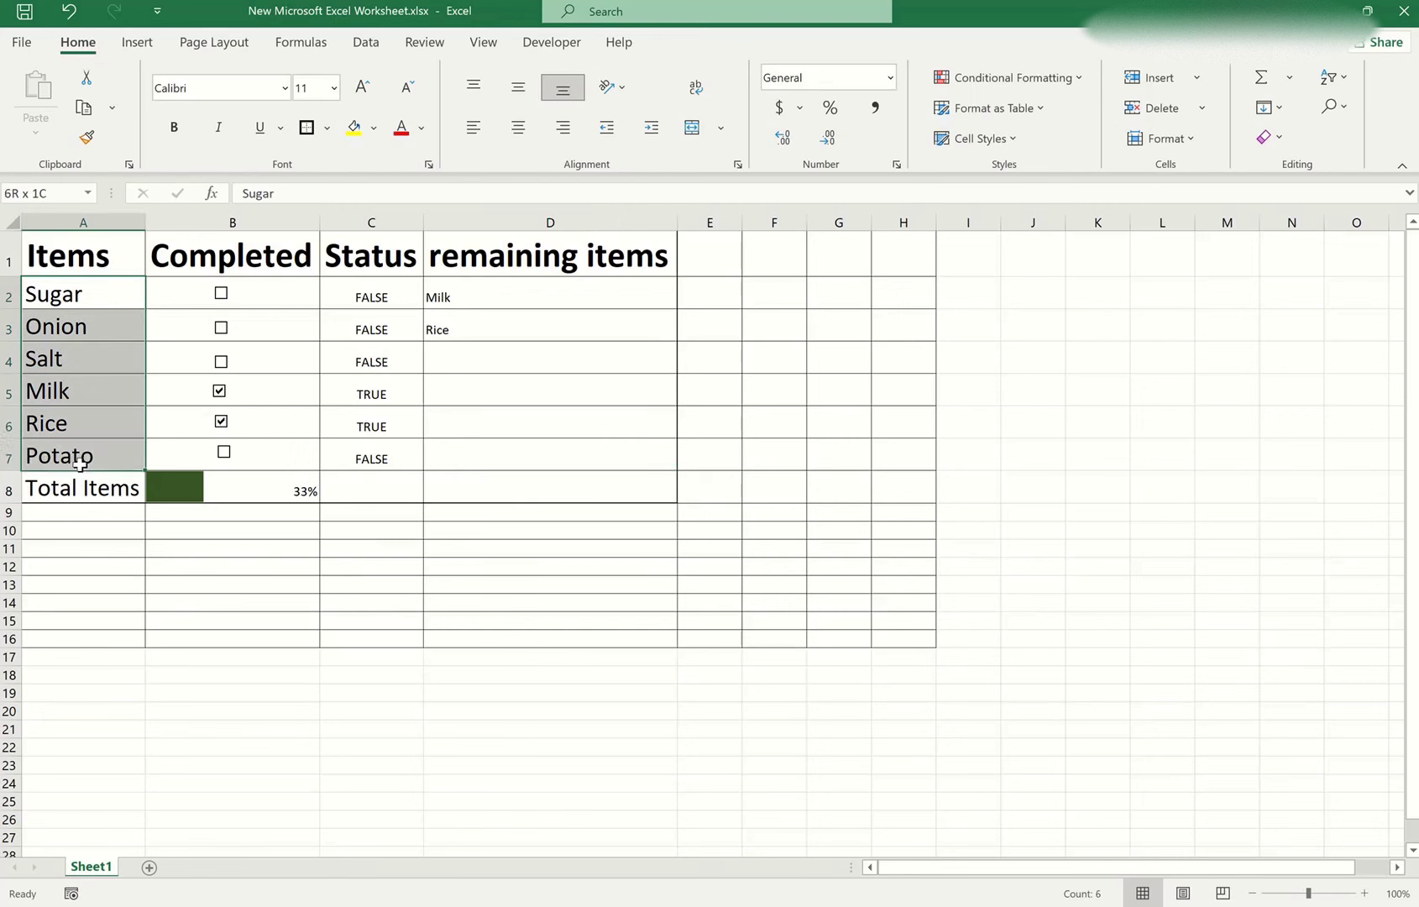
left_click(86, 136)
left_click_drag(443, 297, 517, 483)
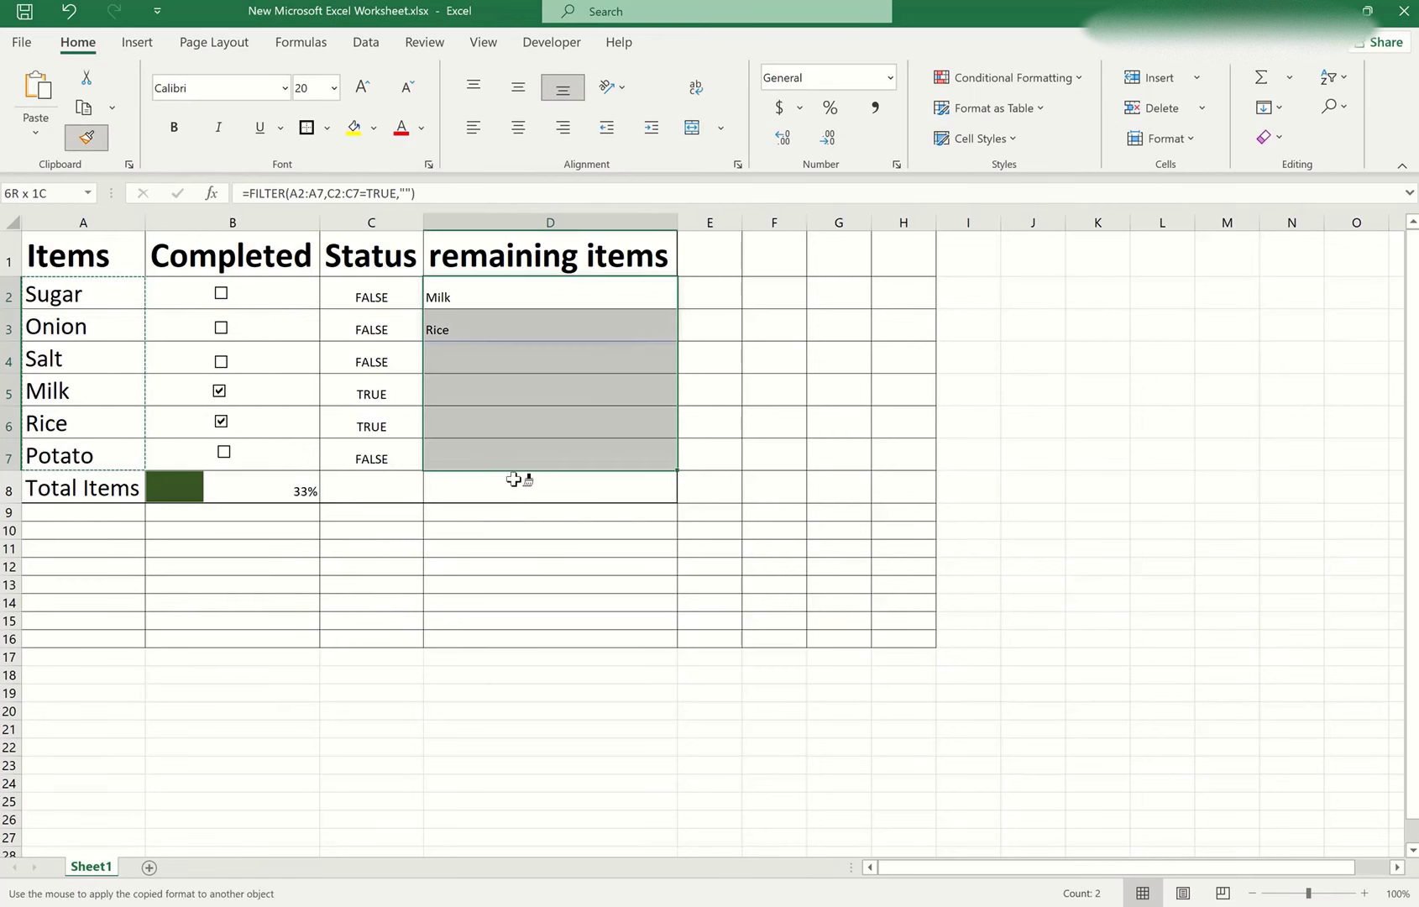
left_click(730, 456)
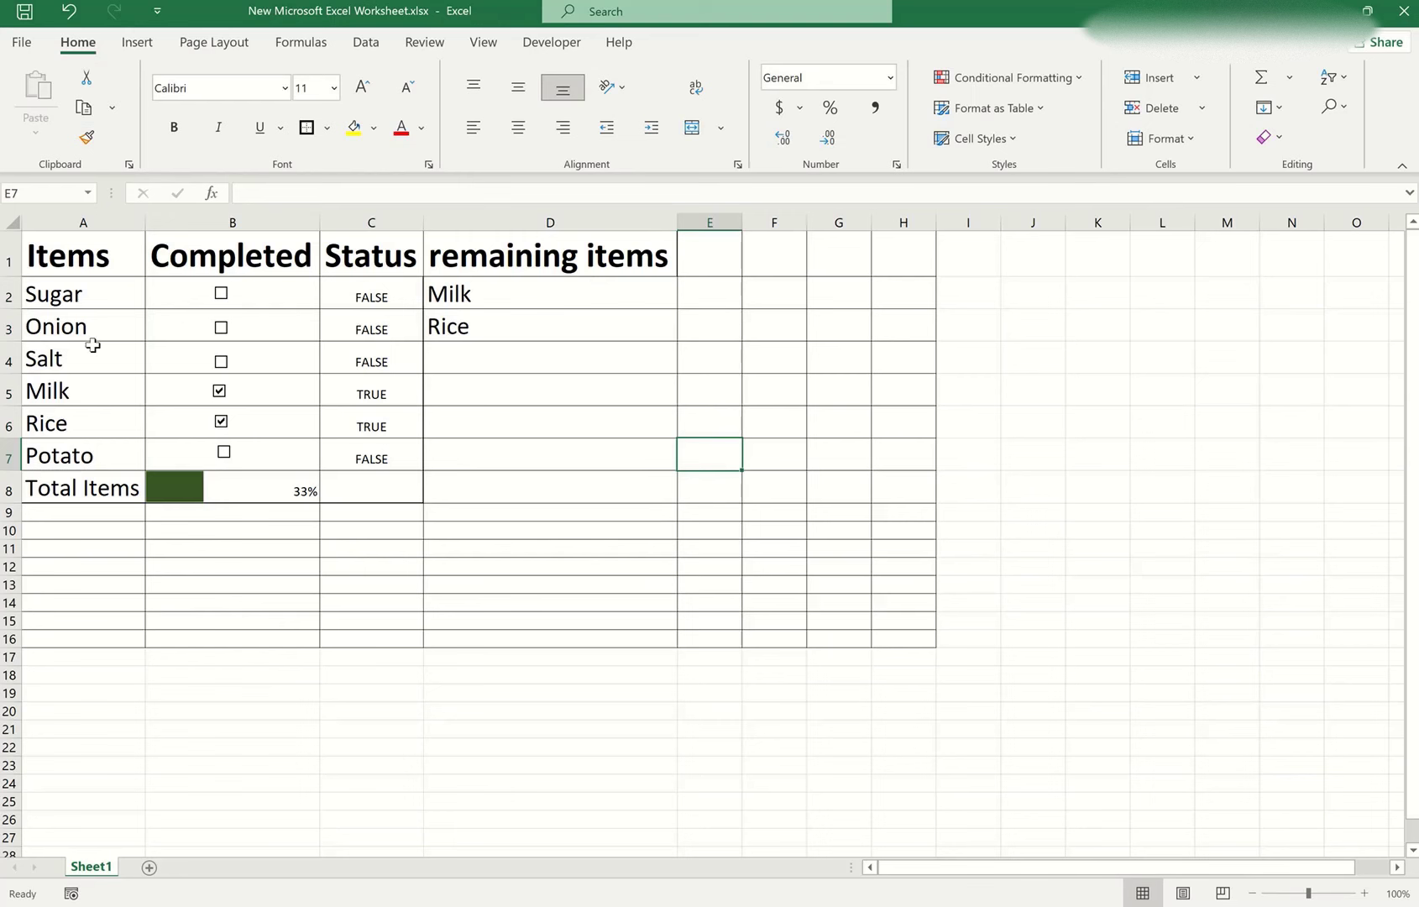
- Untick Sugar, Onion, Salt and Milk and tick Potato, leaving Rice and Potato ticked
left_click(221, 362)
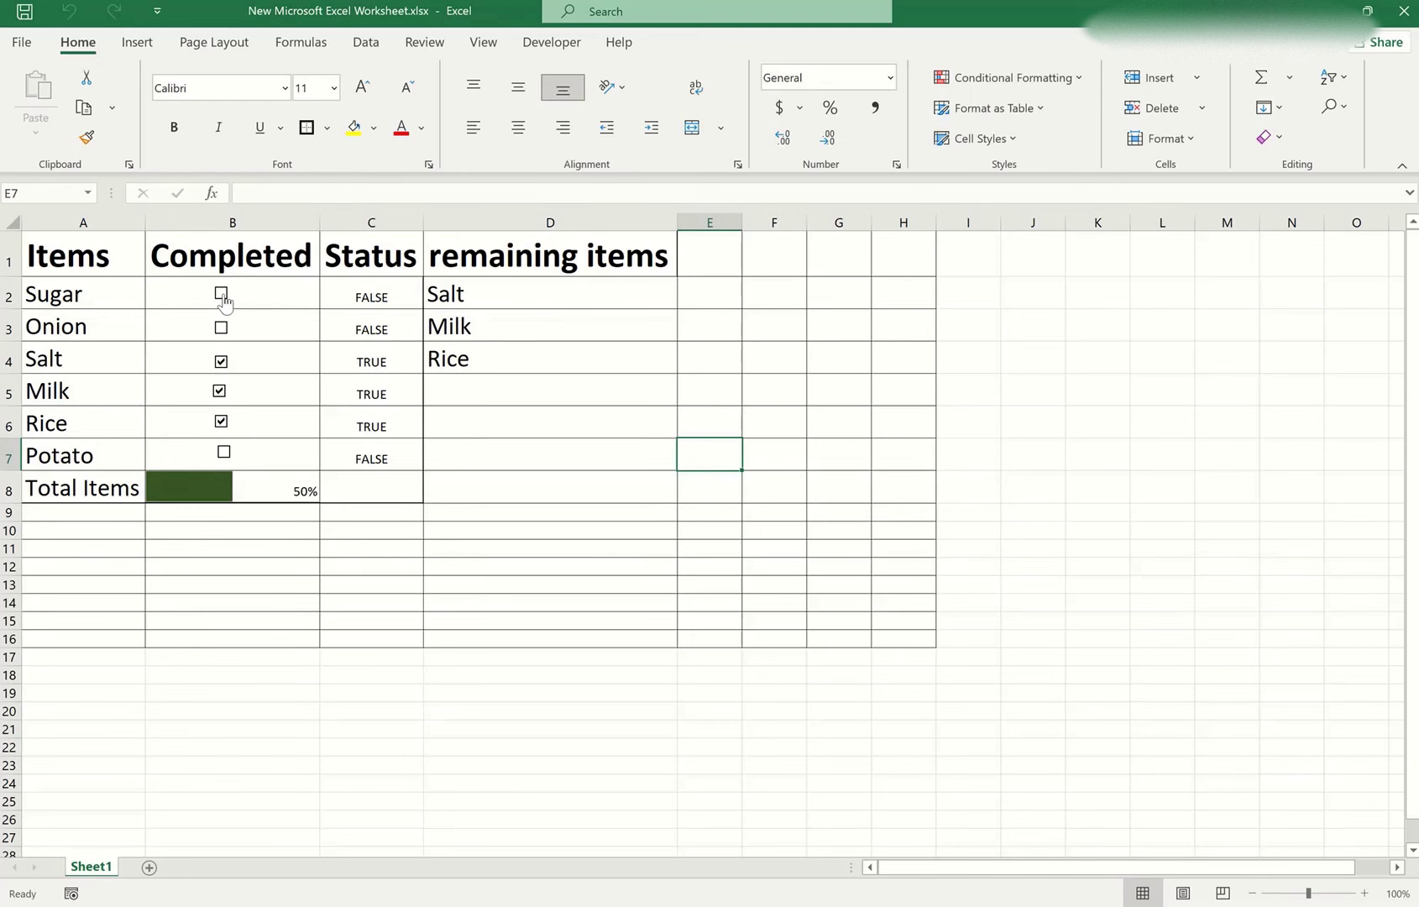
left_click(222, 294)
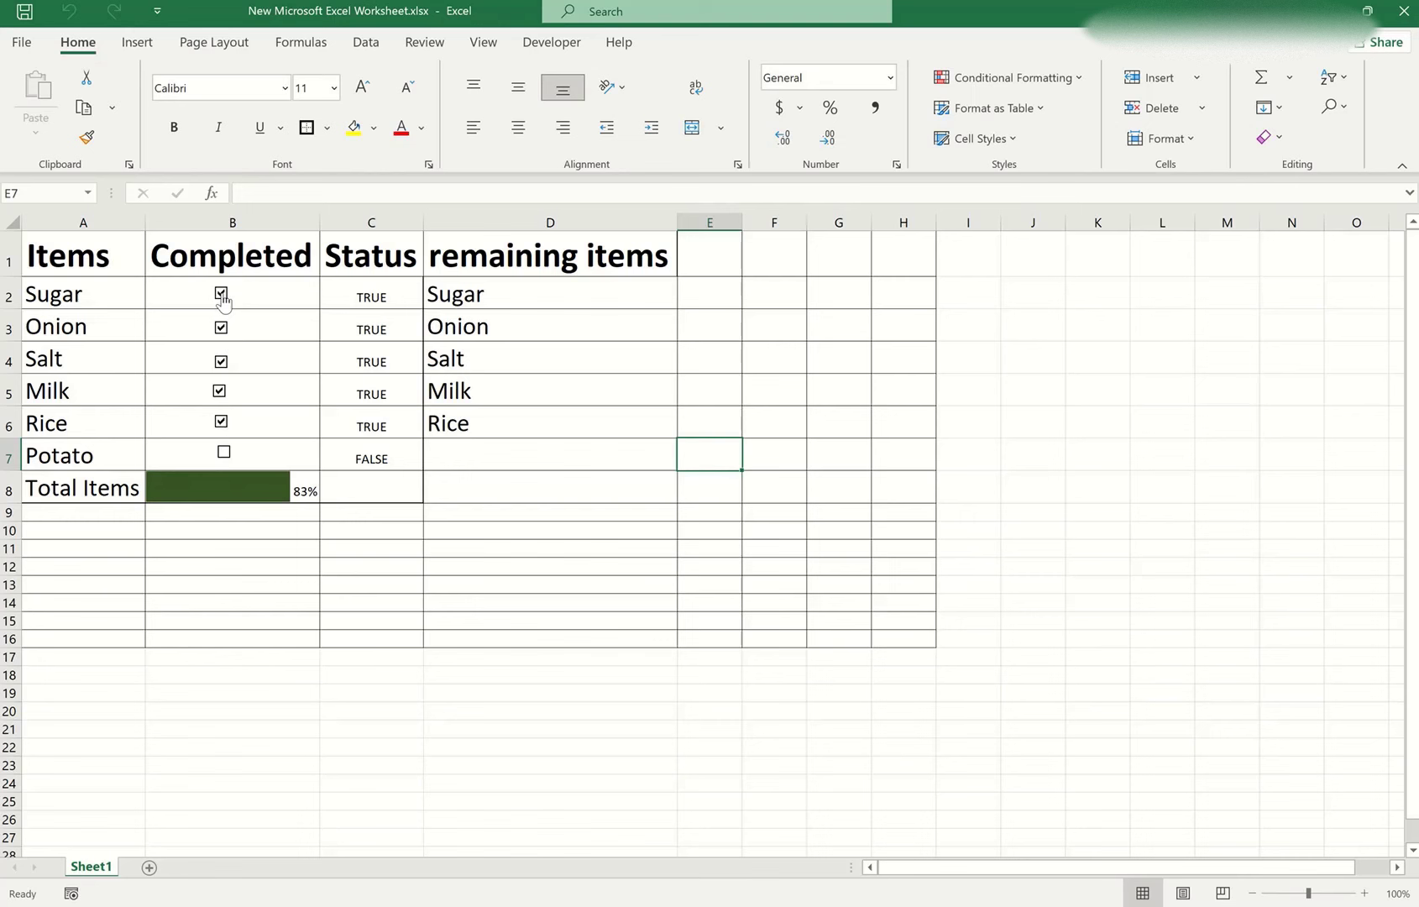
left_click(221, 294)
left_click(220, 328)
left_click(221, 361)
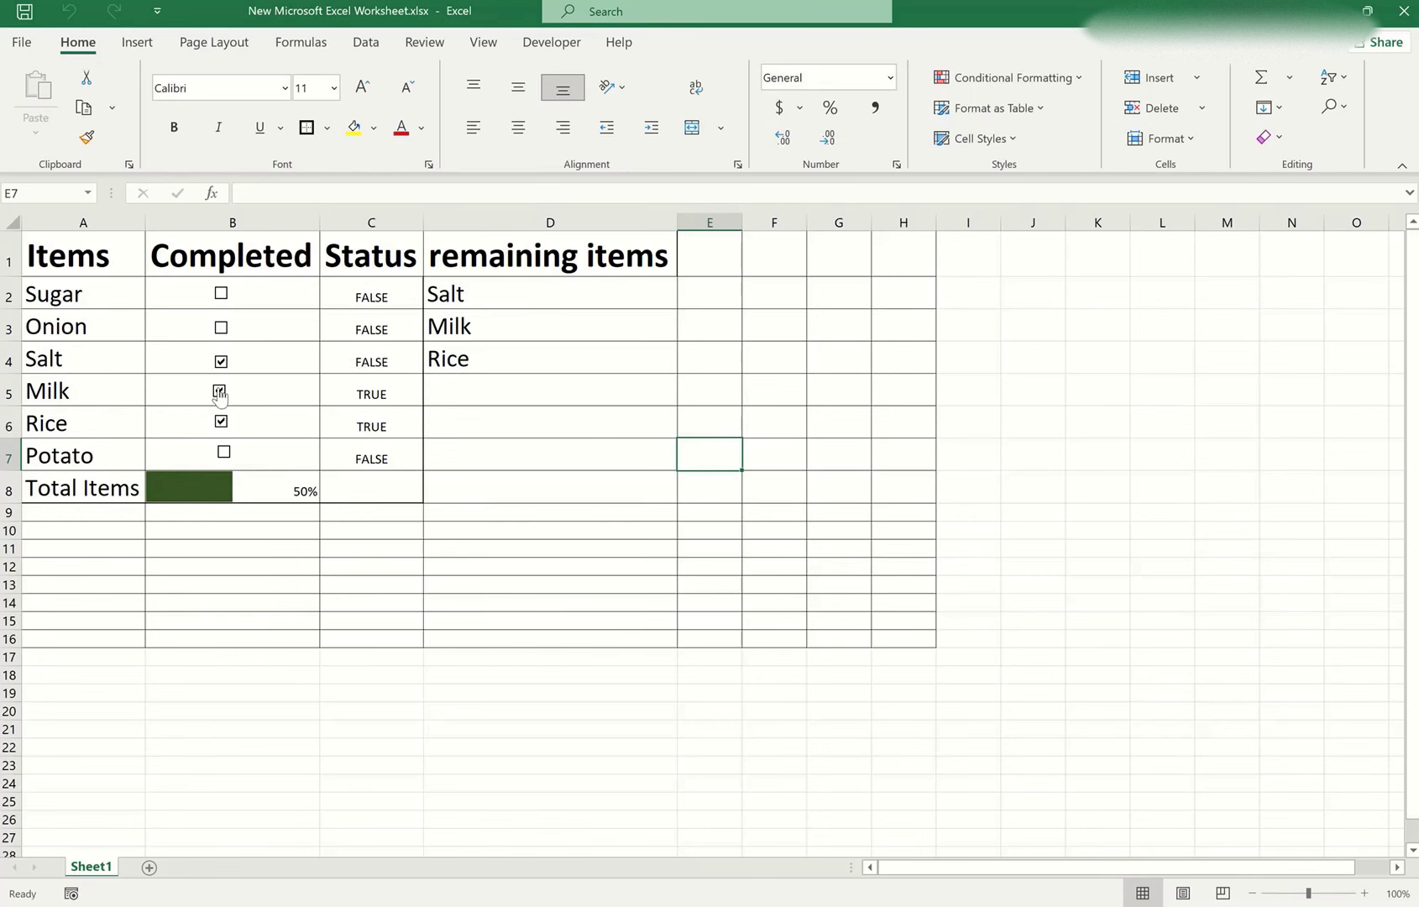
left_click(219, 392)
left_click(221, 421)
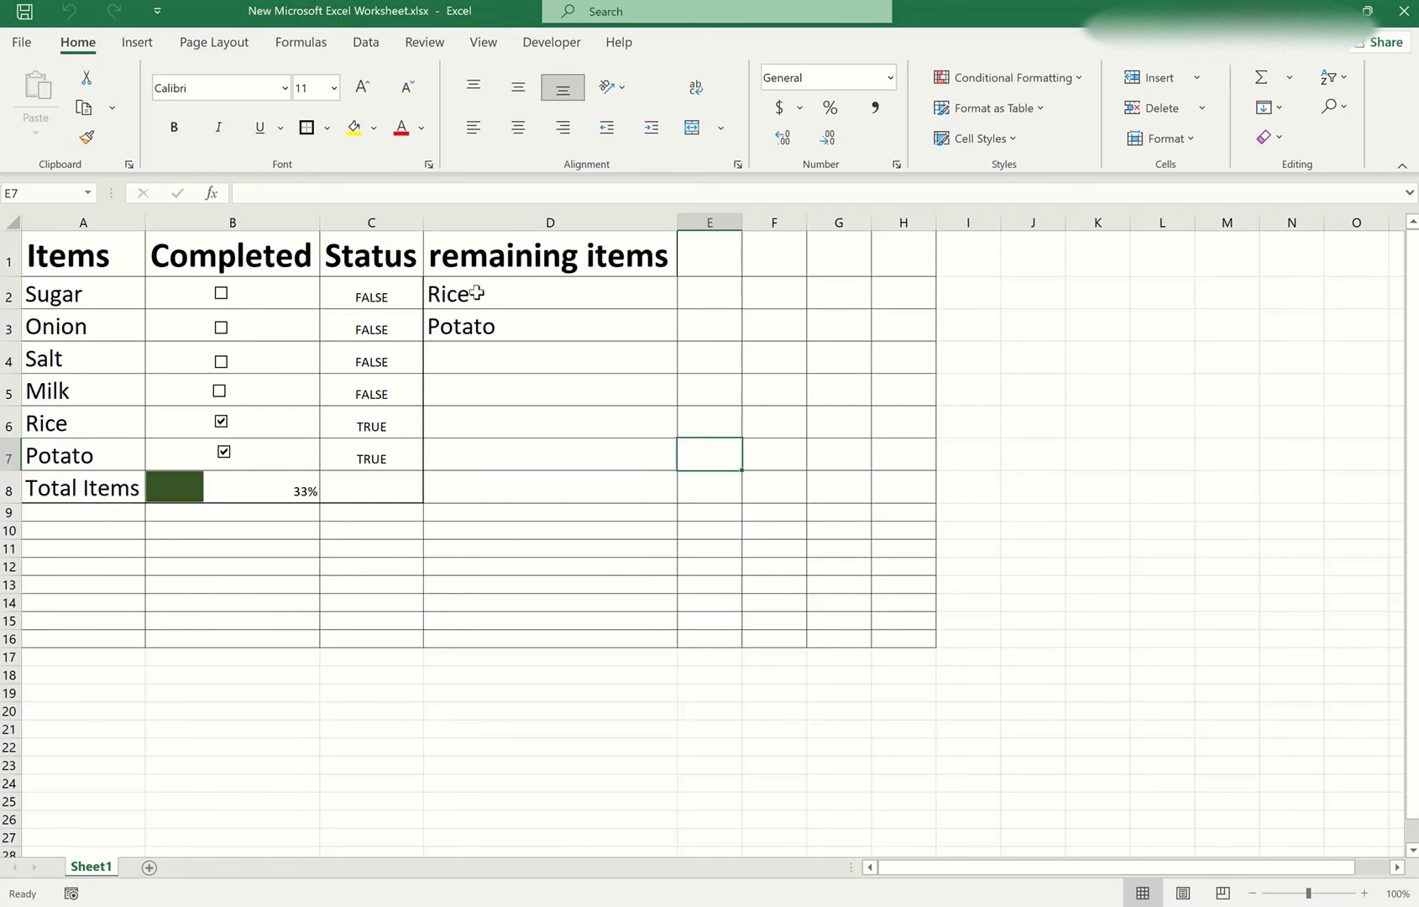
- Select the FILTER results in column D to inspect the formula
mouse_move(468, 295)
left_mouse_down()
mouse_move(598, 441)
mouse_move(589, 483)
left_mouse_up()
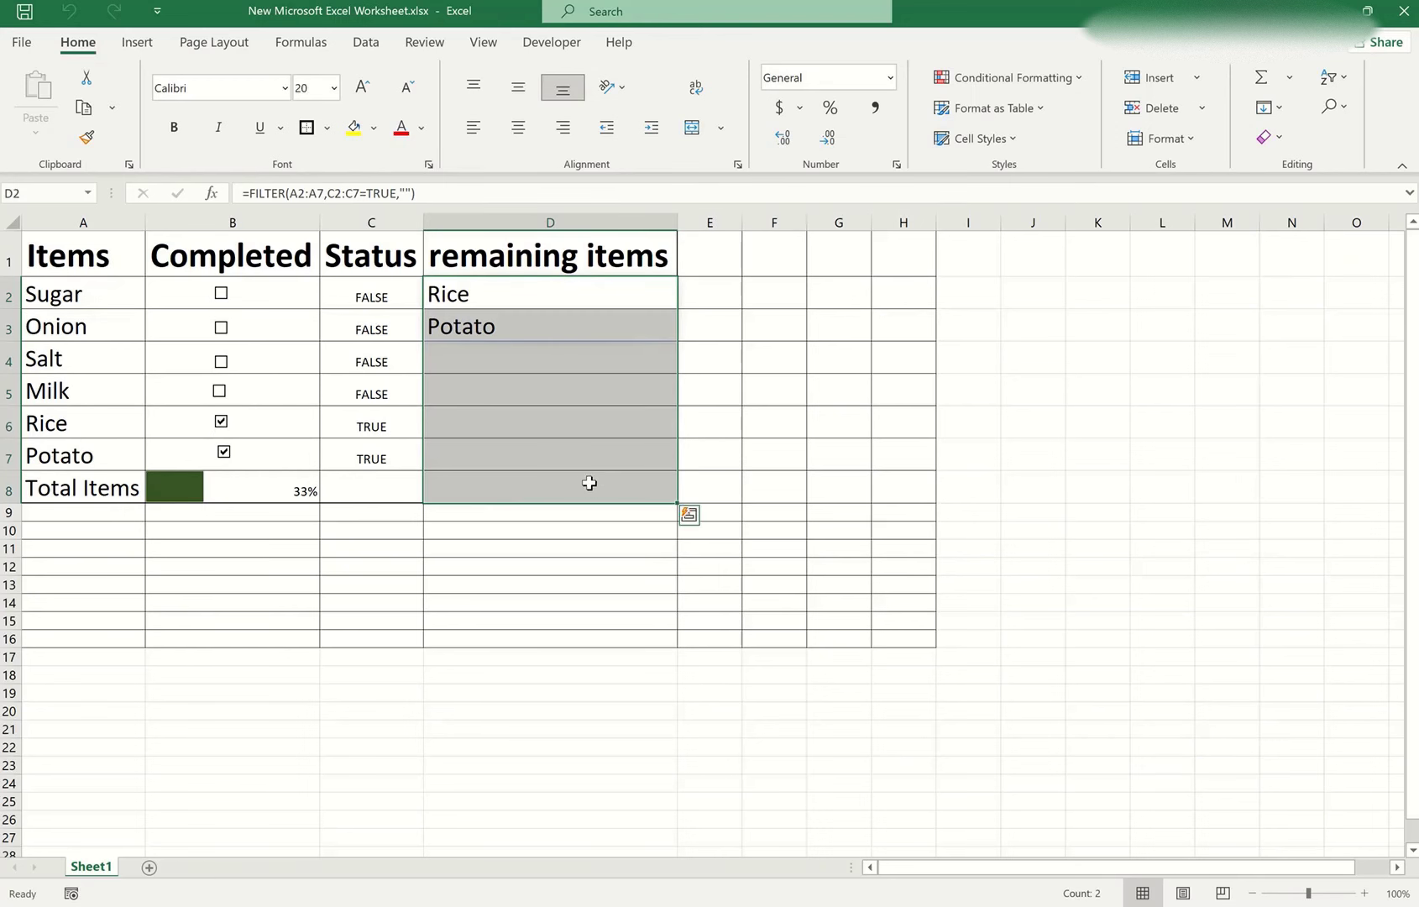
left_click(531, 413)
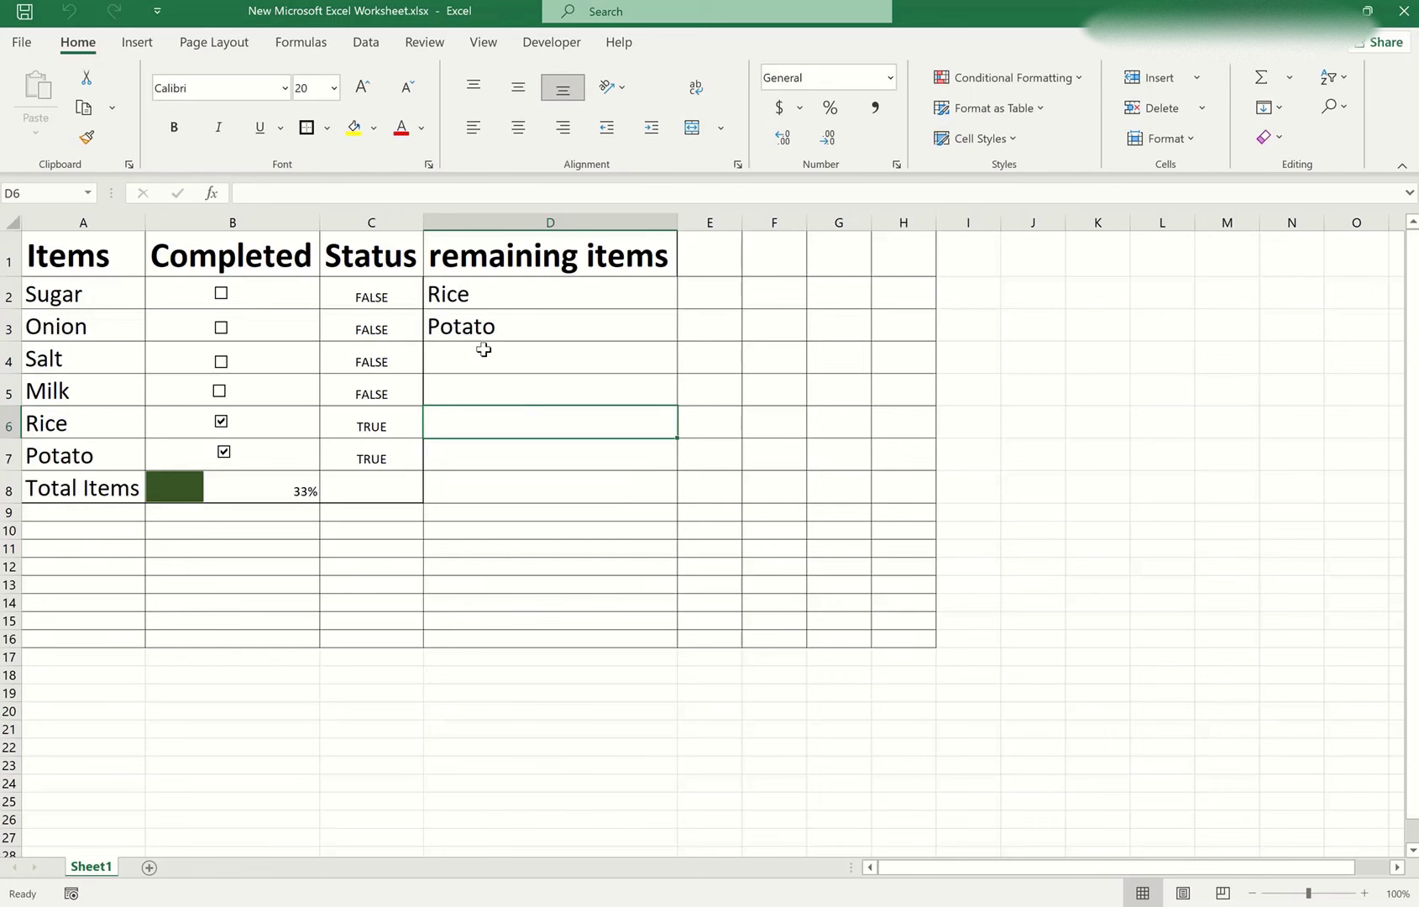
left_click_drag(468, 293, 476, 331)
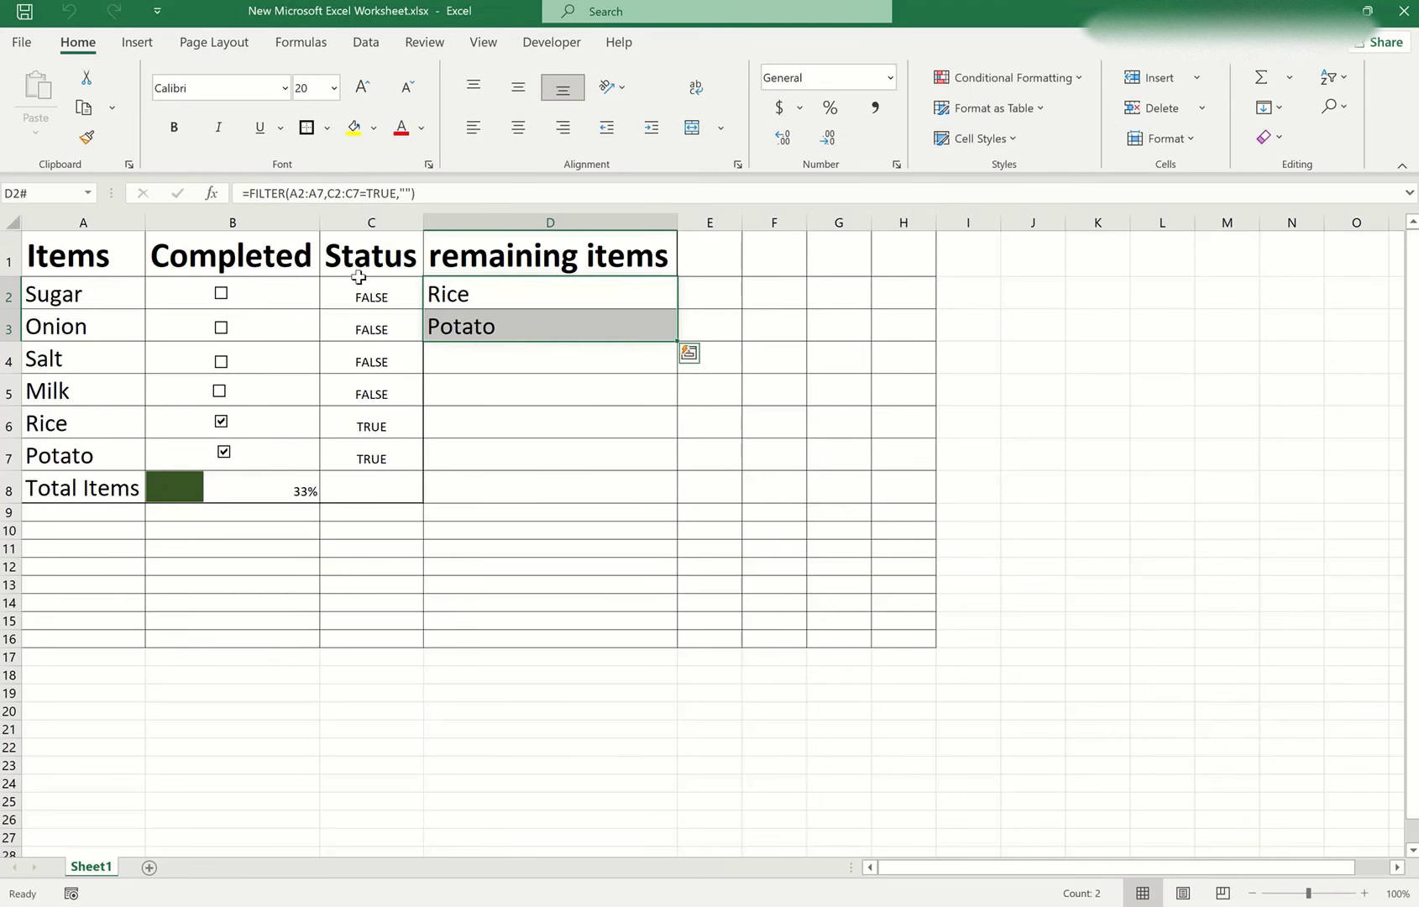
- Change the D2 formula to =FILTER(A2:A7,C2:C7=FALSE,"") to list unticked items
left_click(395, 194)
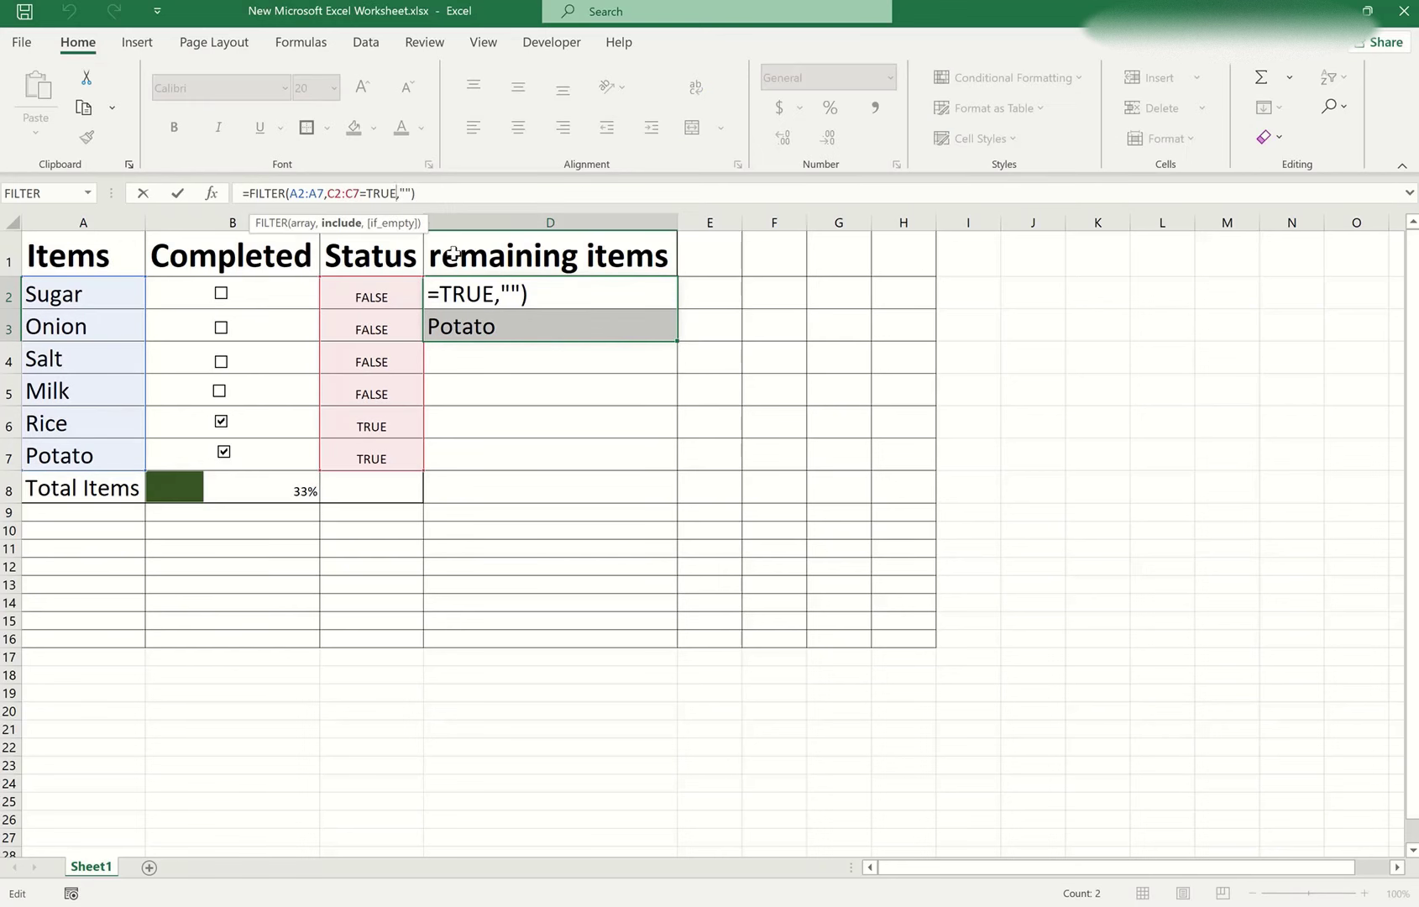
key("Delete")
key("BackSpace")
key("BackSpace")
key("BackSpace")
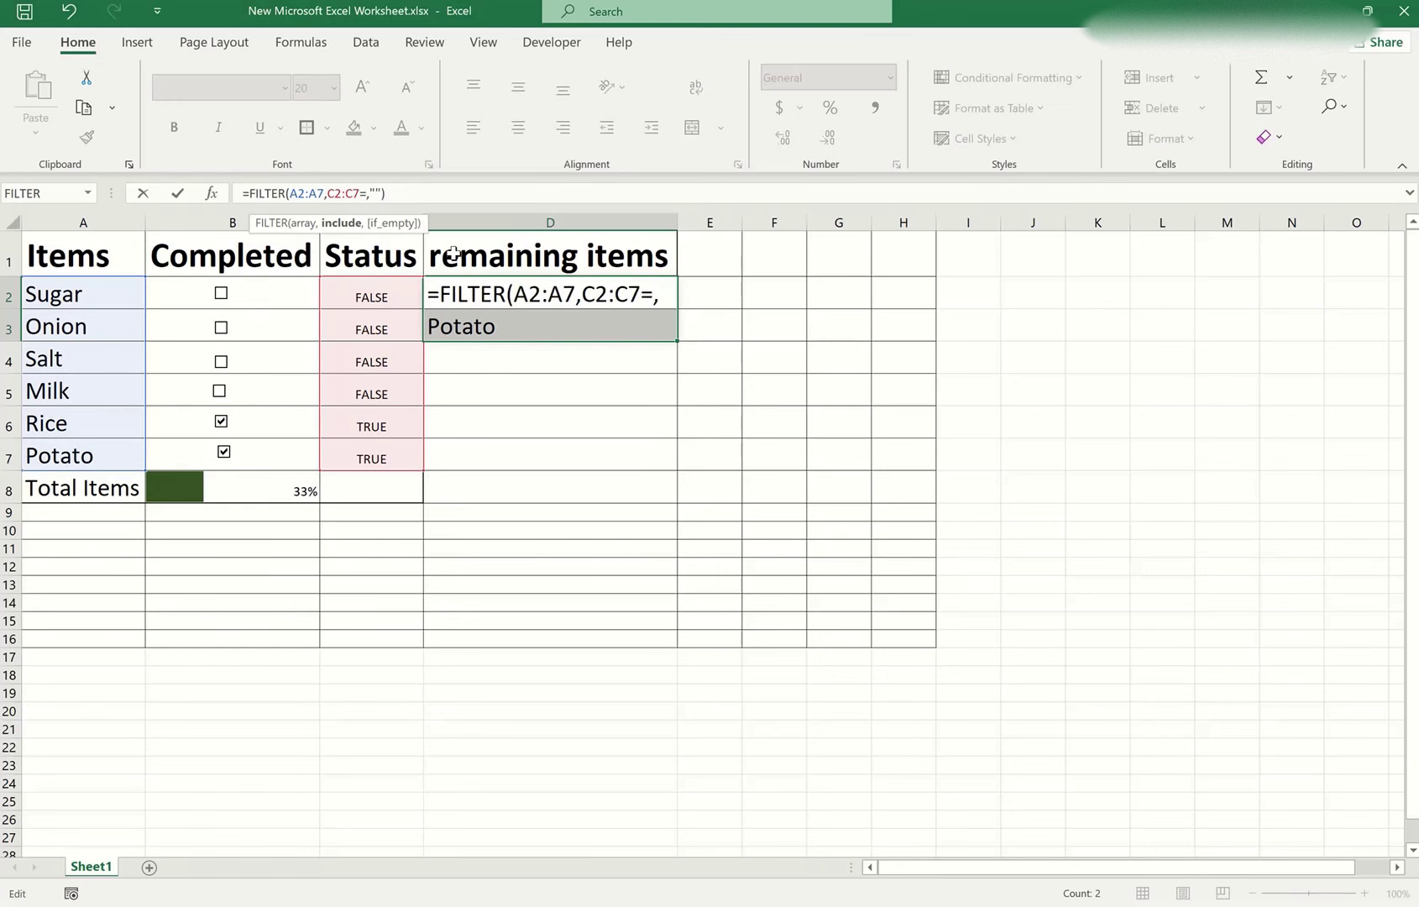
type("false")
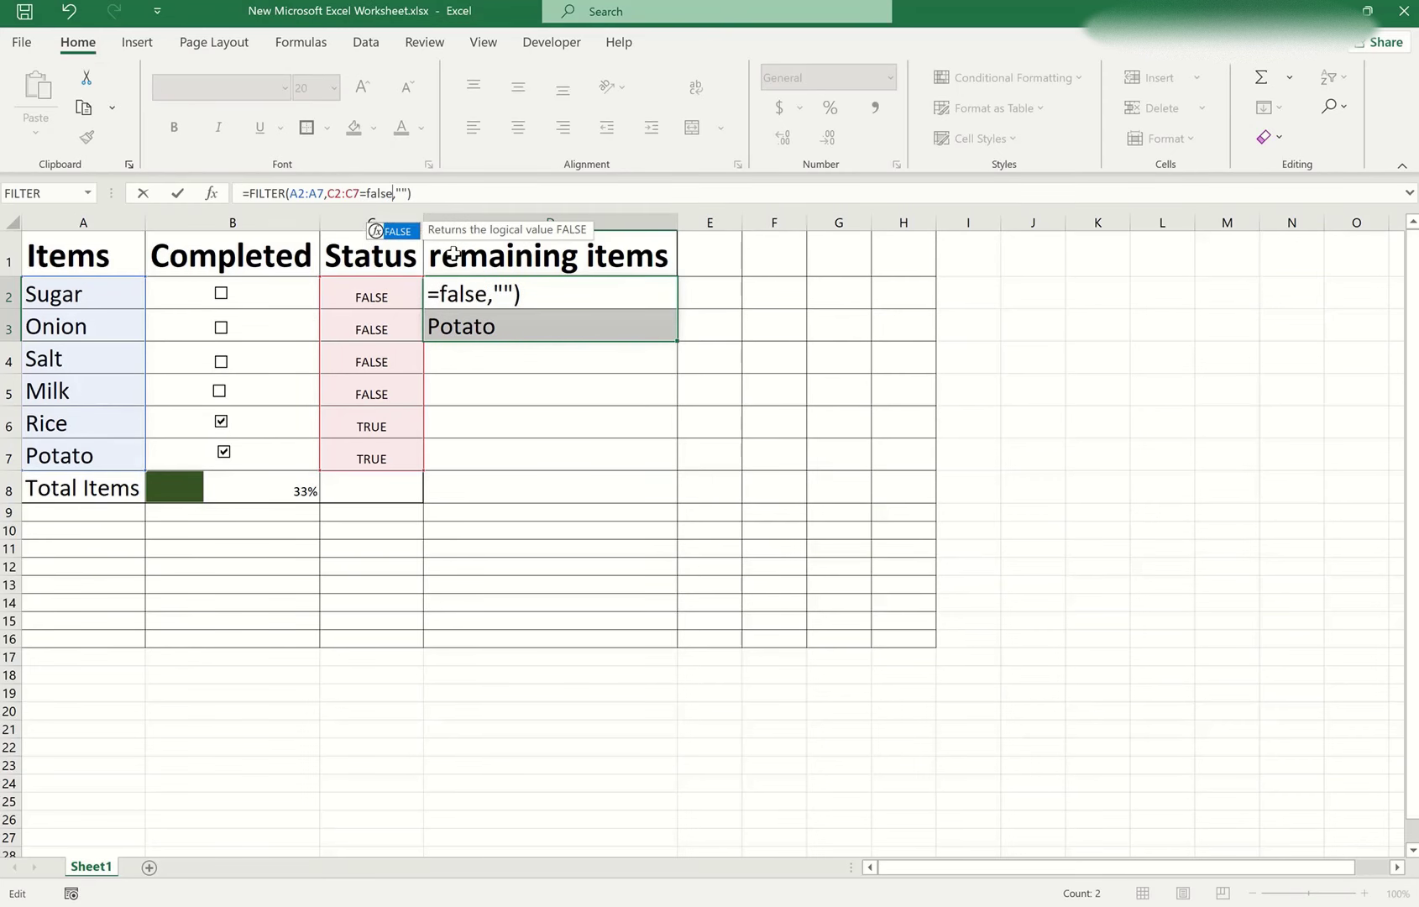
key("Return")
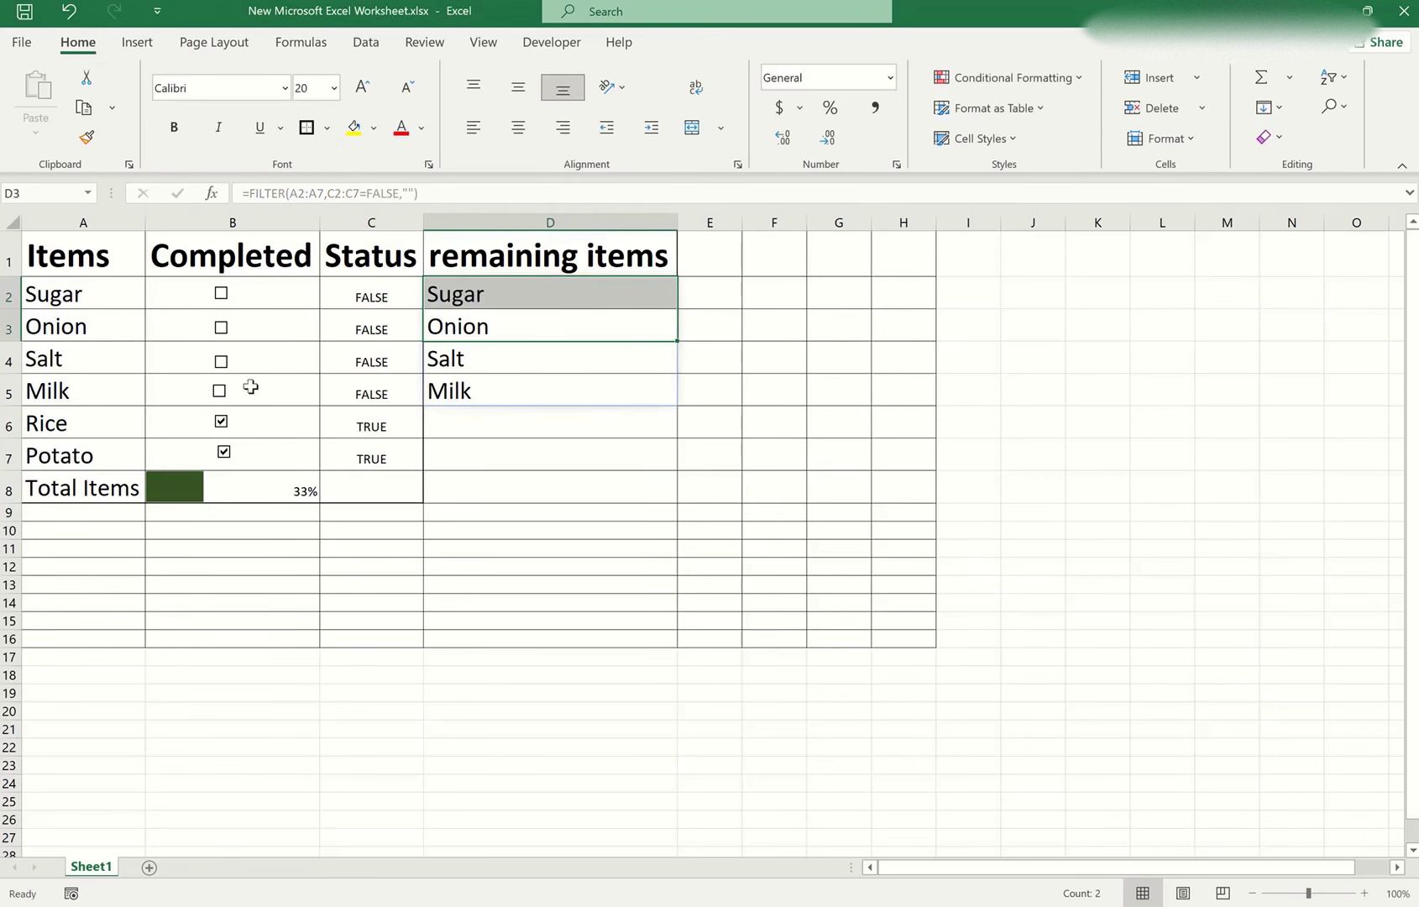
- Tick Sugar and Onion and check the remaining items list updates
left_click_drag(542, 295, 533, 482)
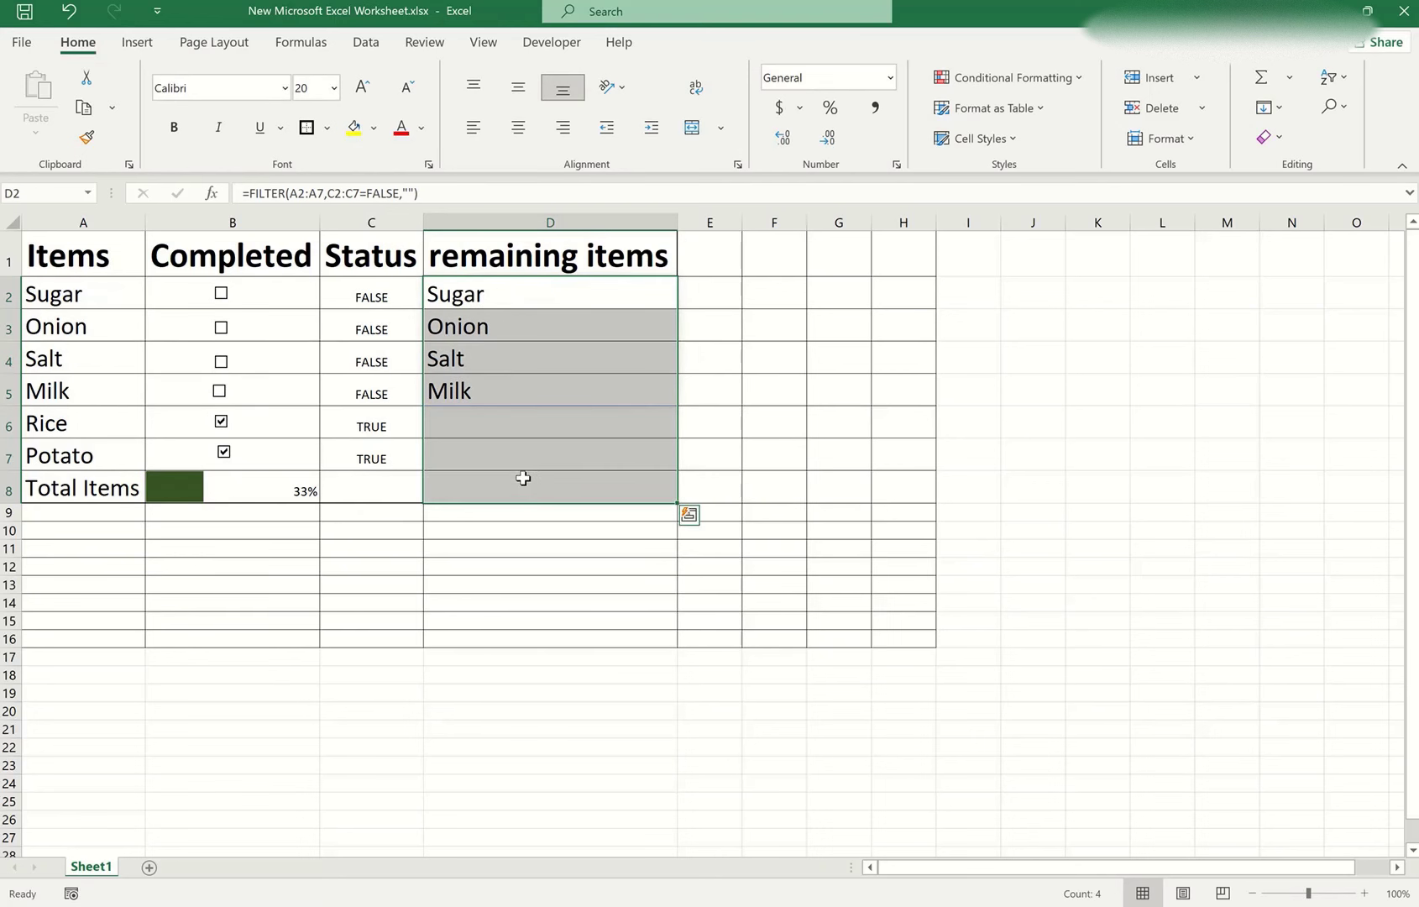
left_click(221, 293)
left_click(221, 328)
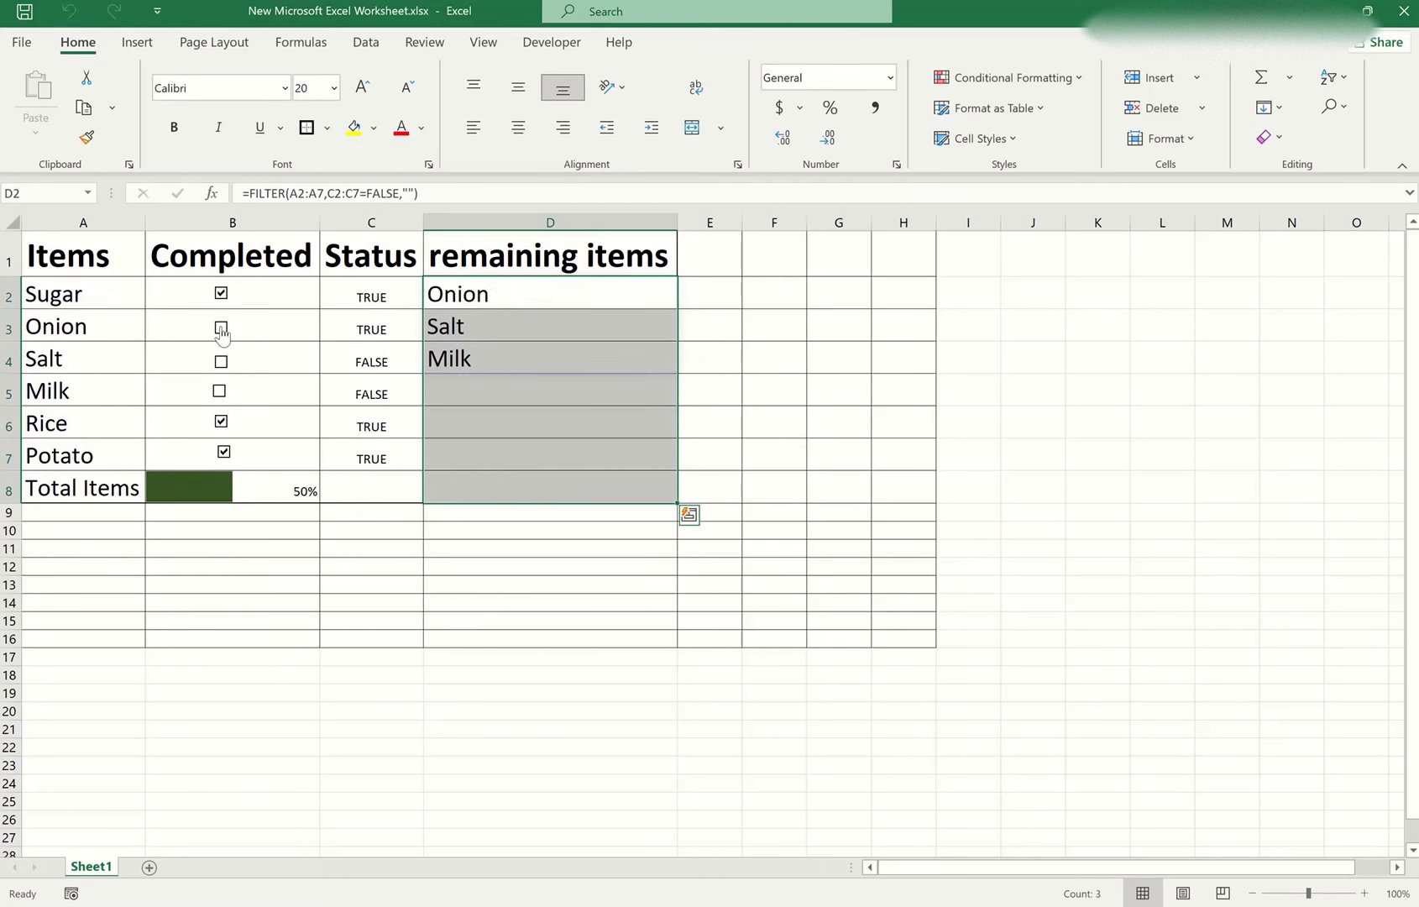
left_click(537, 414)
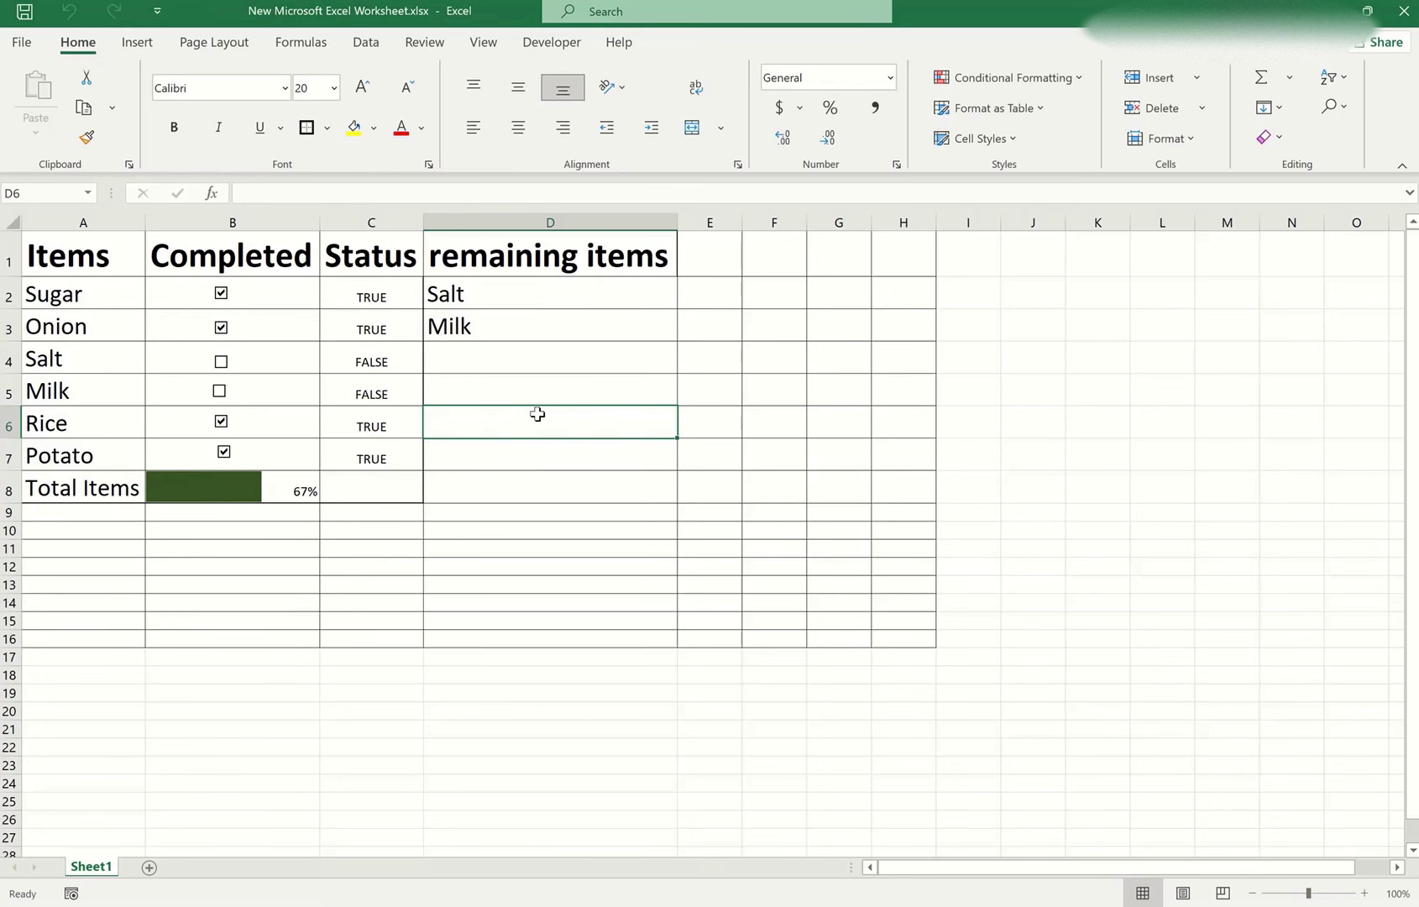
left_click_drag(475, 303, 520, 476)
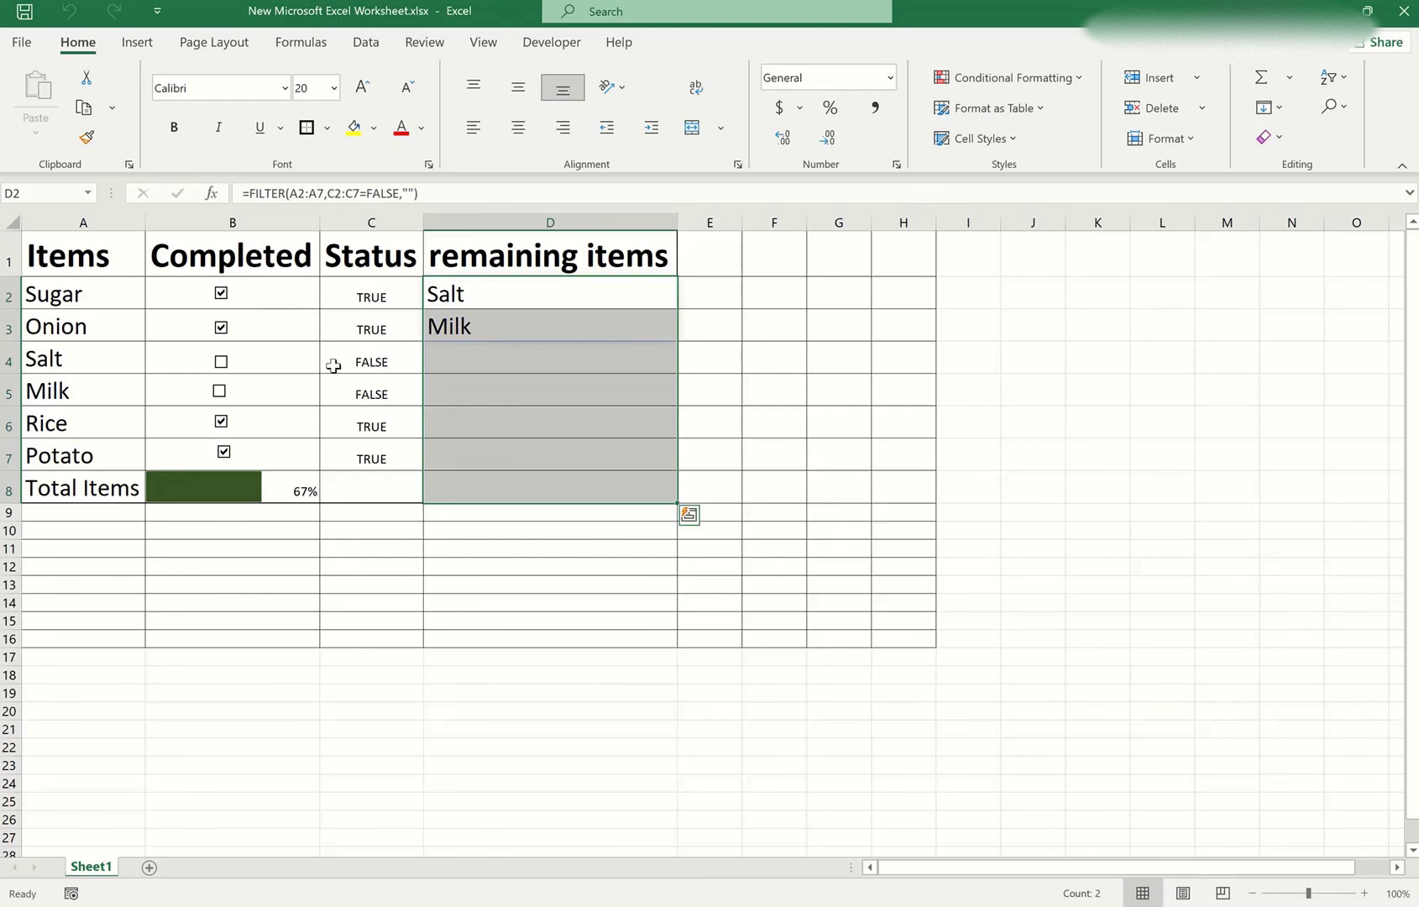
- Toggle Salt and Rice so Salt, Milk and Rice remain listed at 50%, then compare item rows
left_click_drag(67, 255, 615, 493)
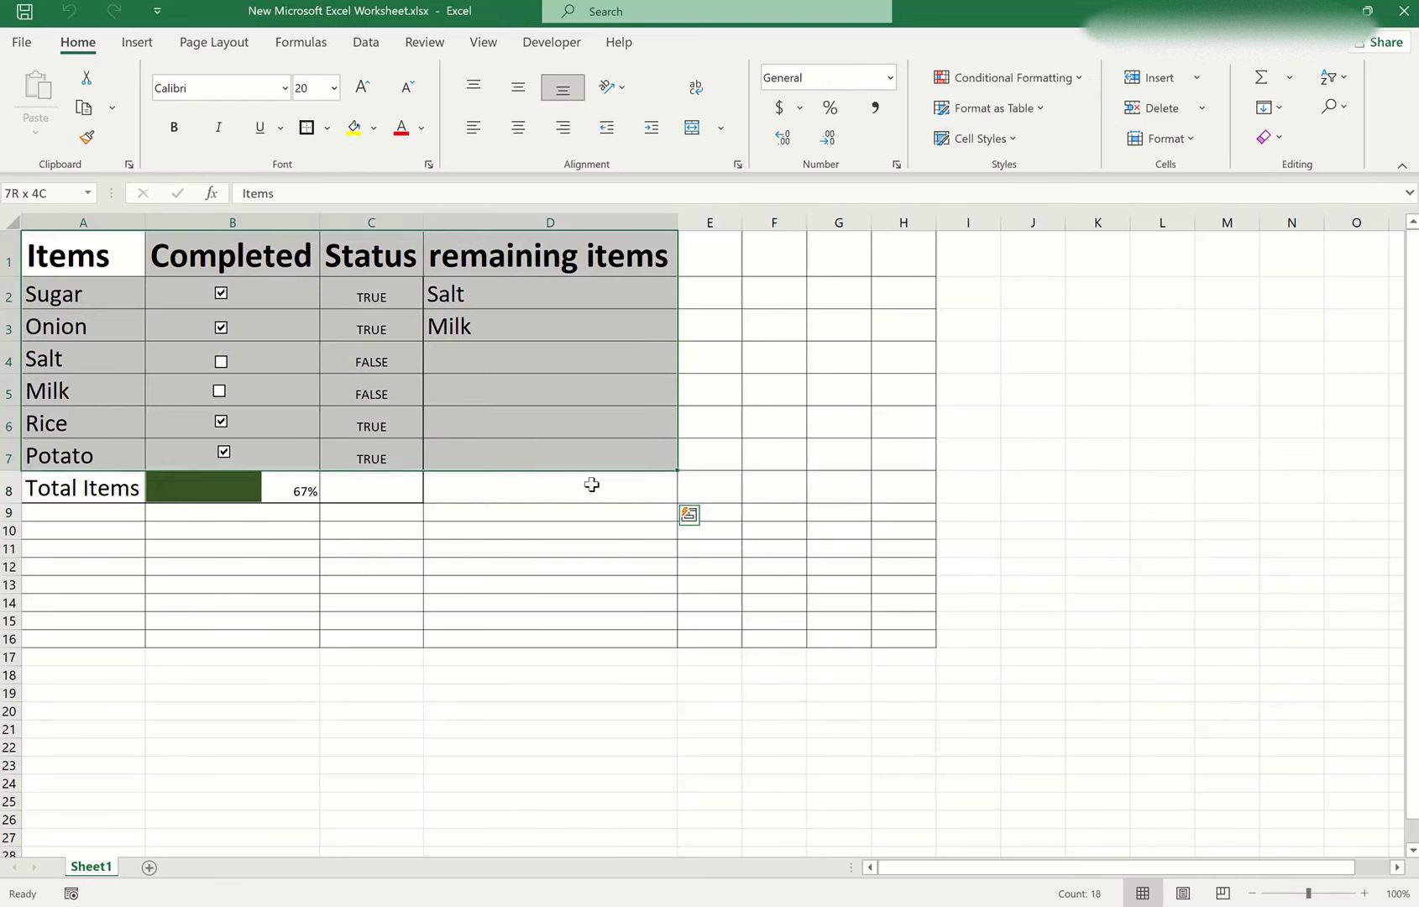
left_click(219, 365)
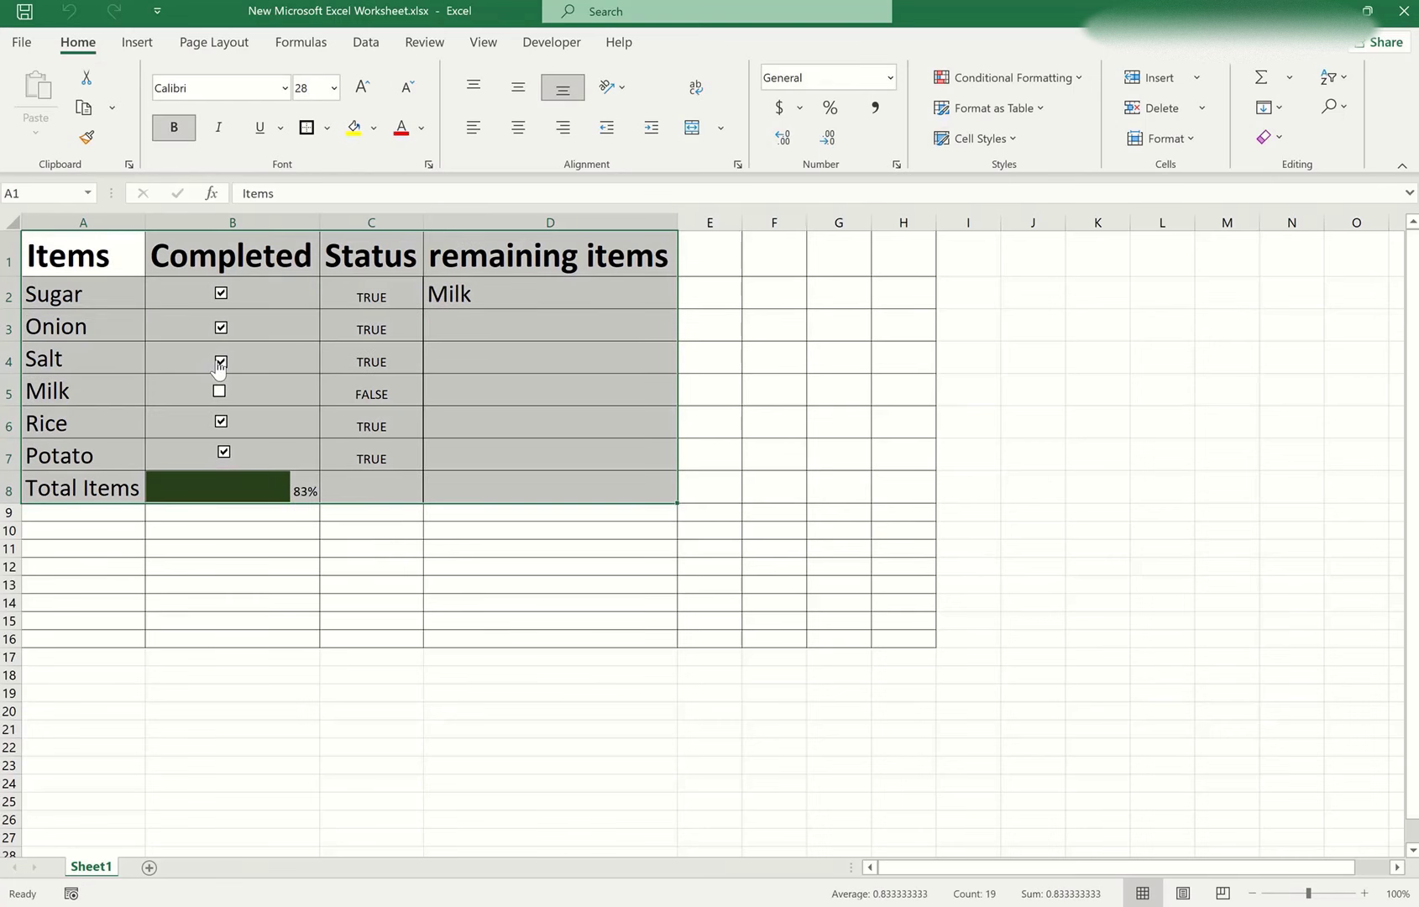
left_click(221, 420)
left_click(504, 452)
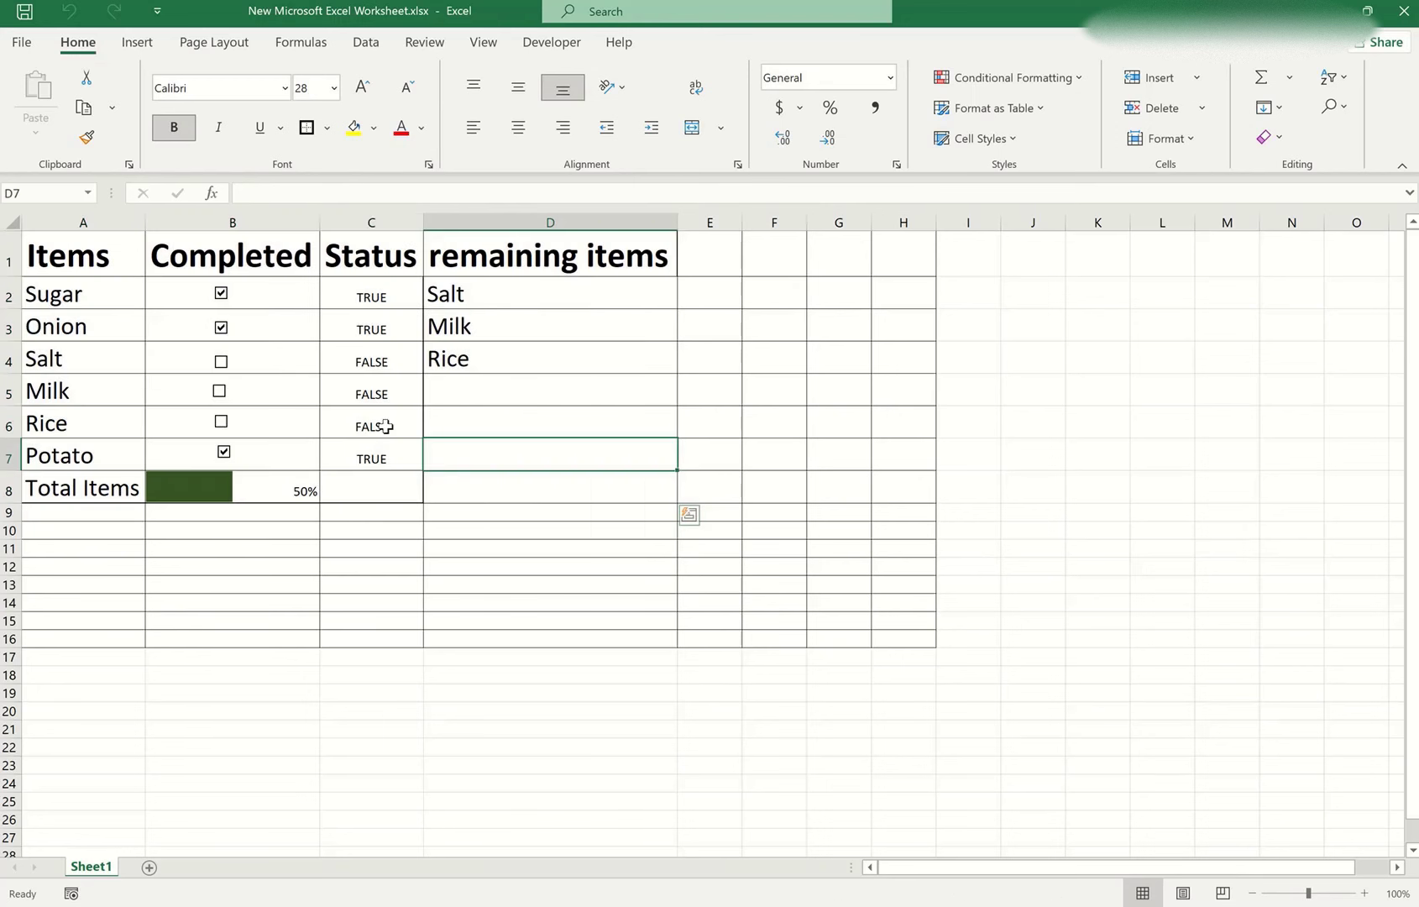
left_click(85, 299)
left_click(89, 322)
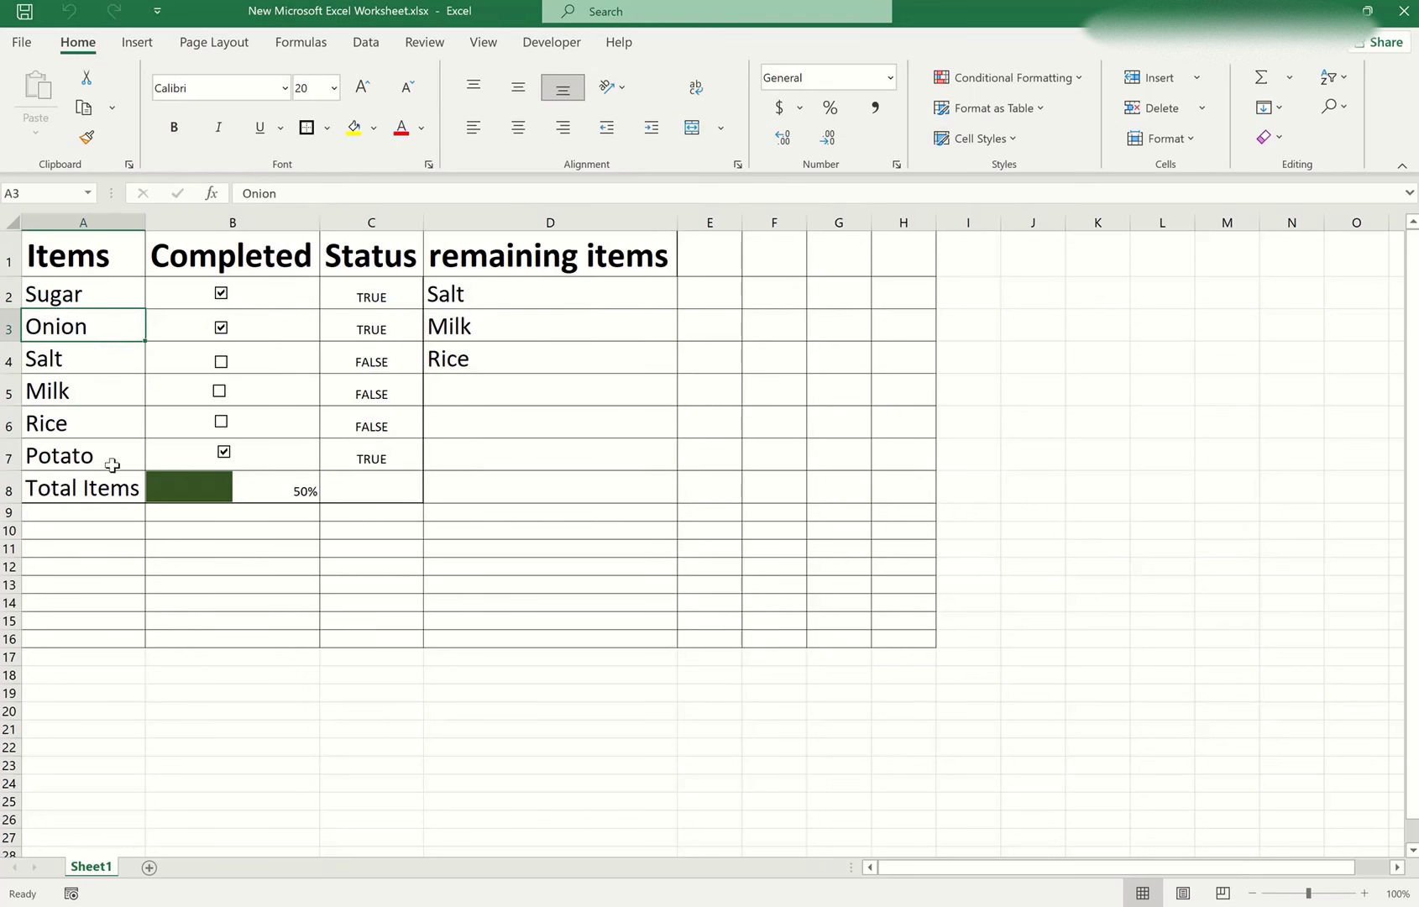
left_click(92, 462)
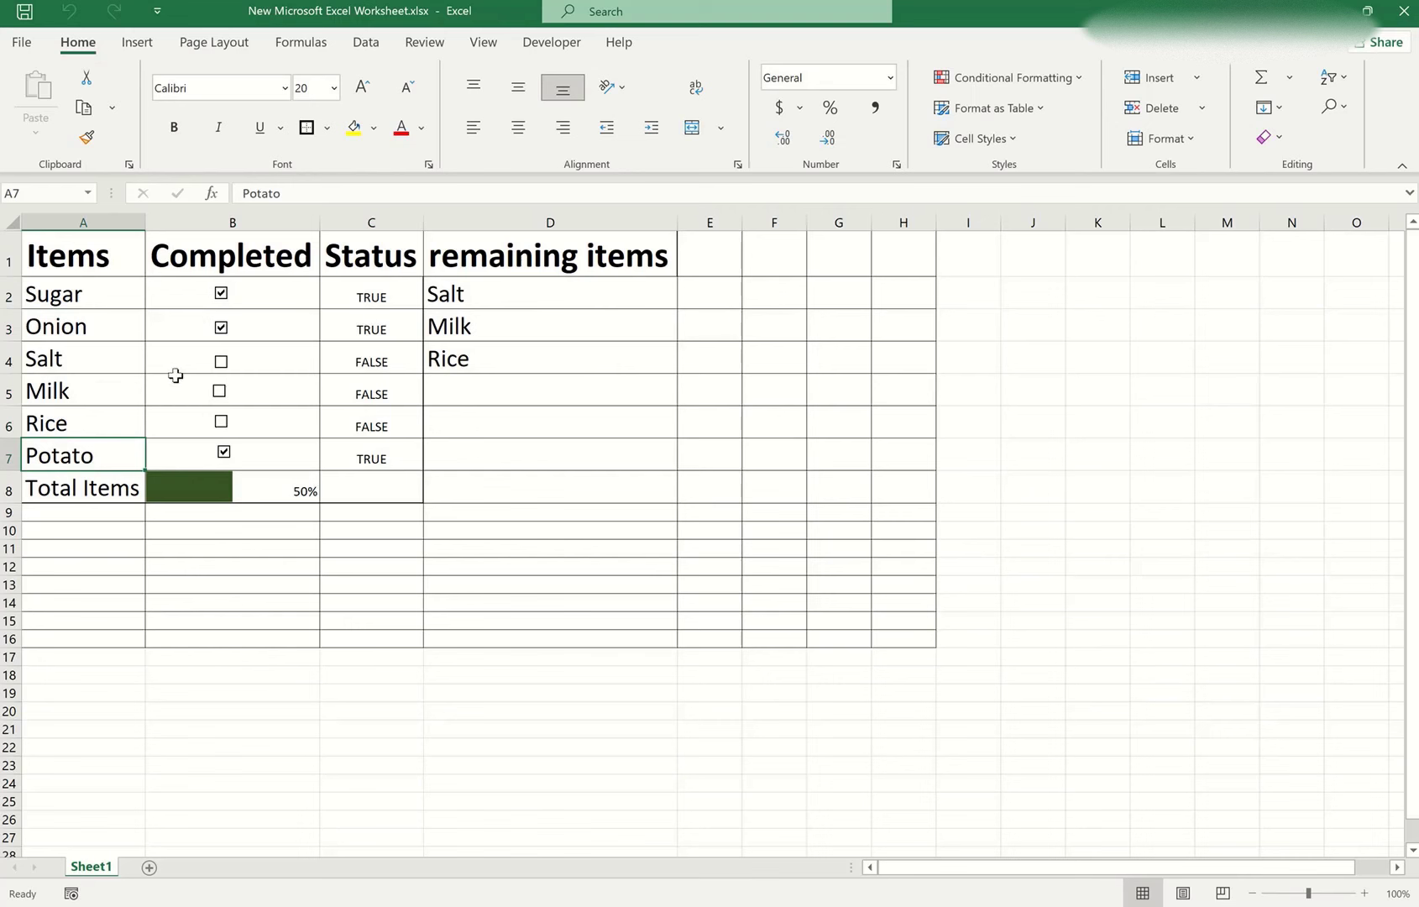
left_click(82, 334)
left_click_drag(86, 370, 272, 428)
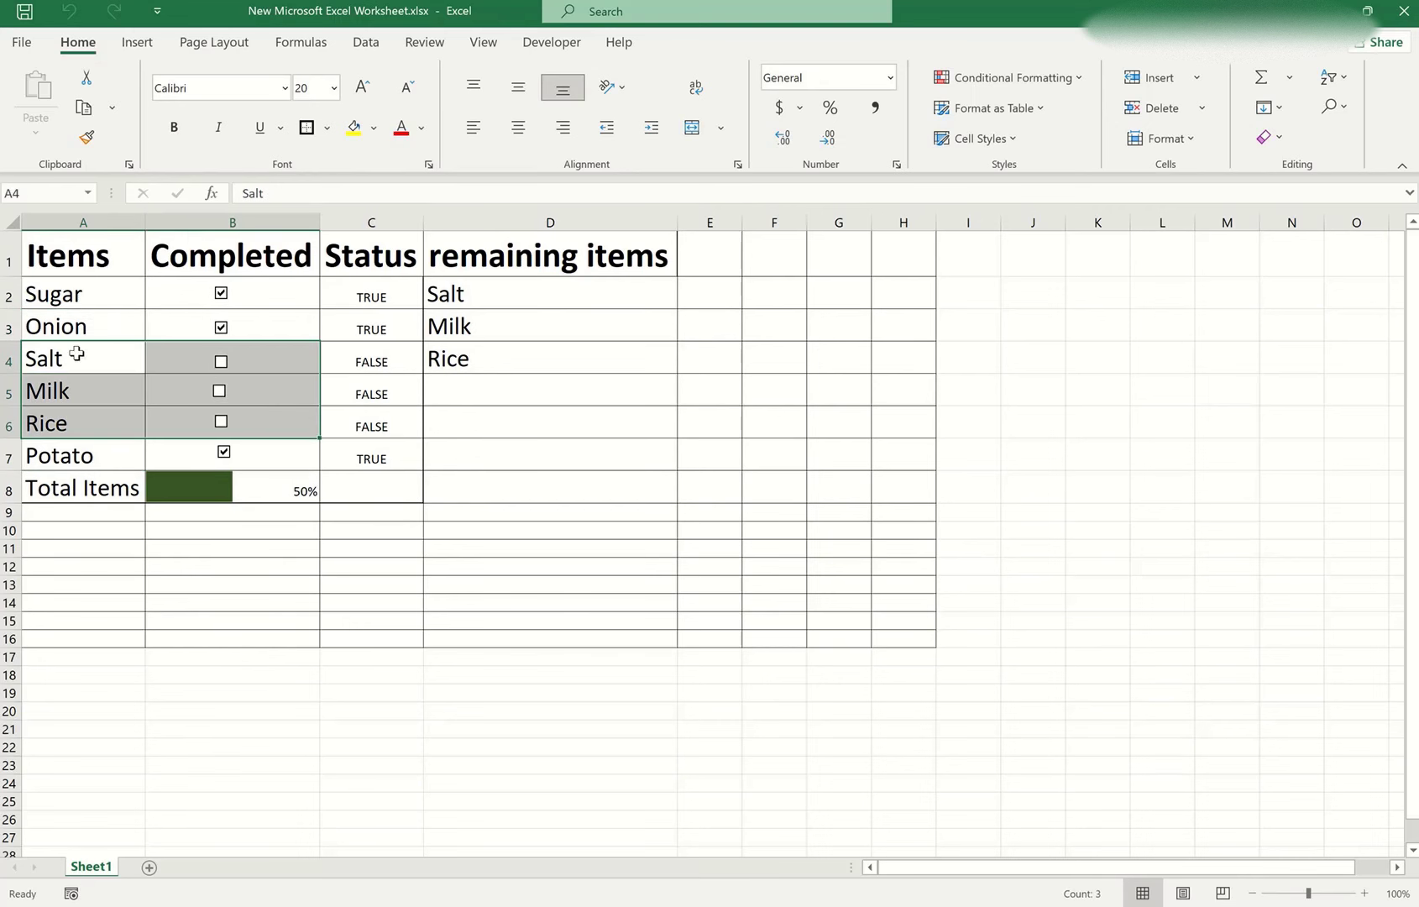
left_click(354, 127)
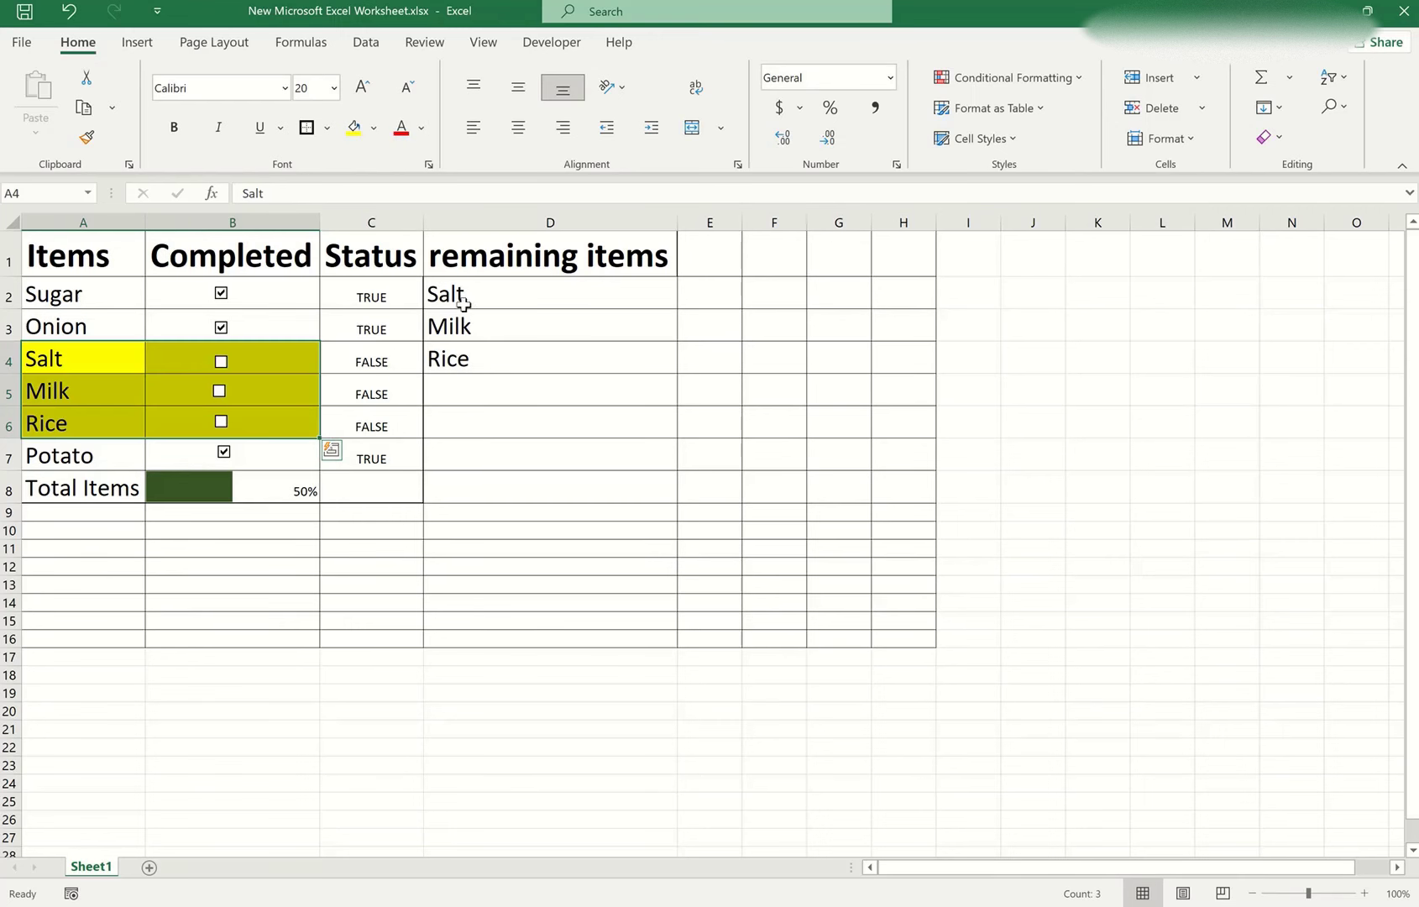
key("ctrl+c")
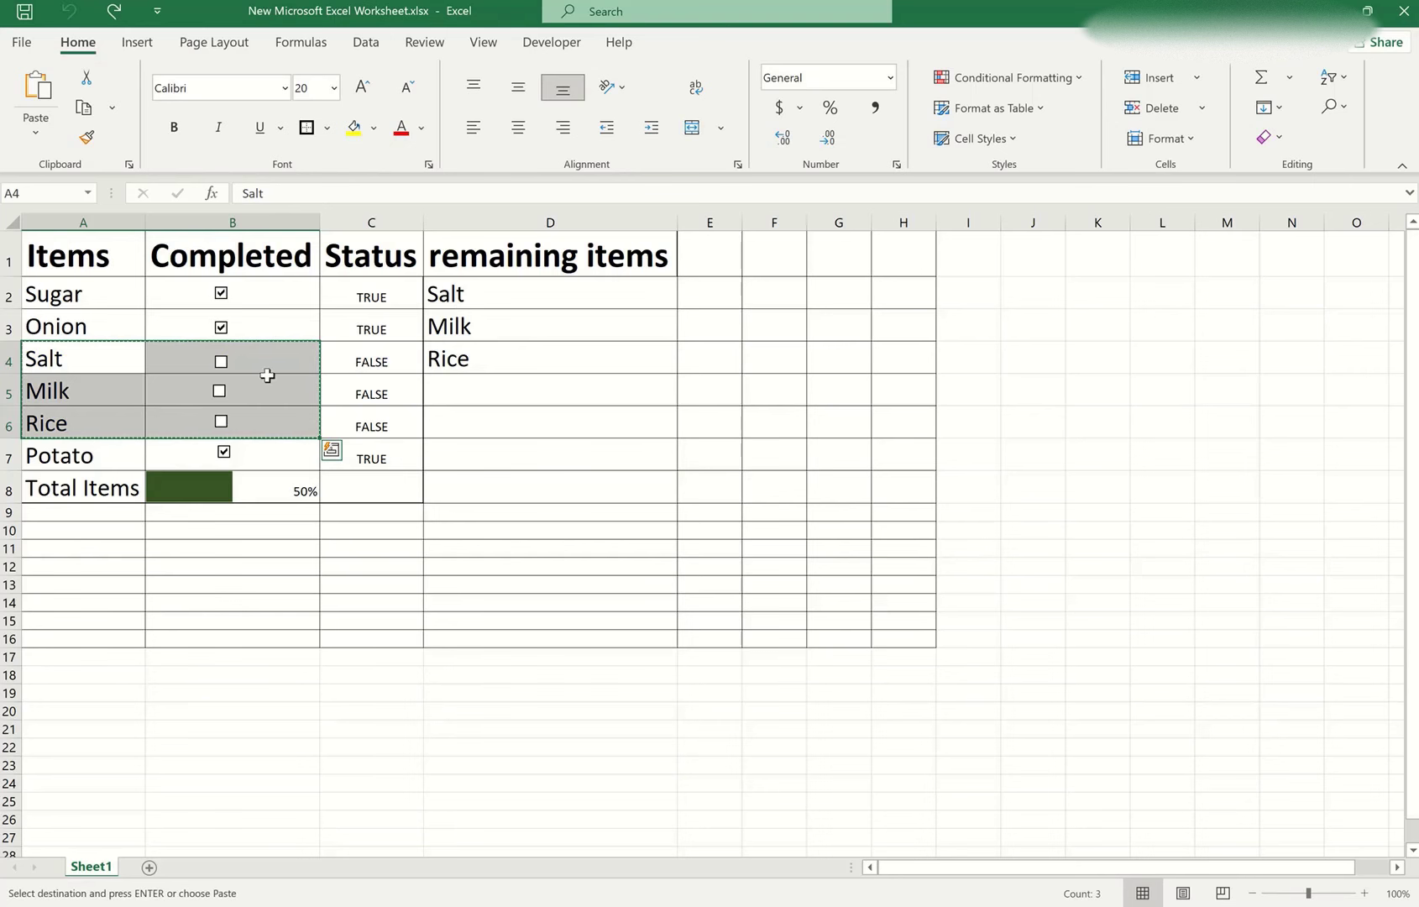
left_click_drag(468, 302, 487, 365)
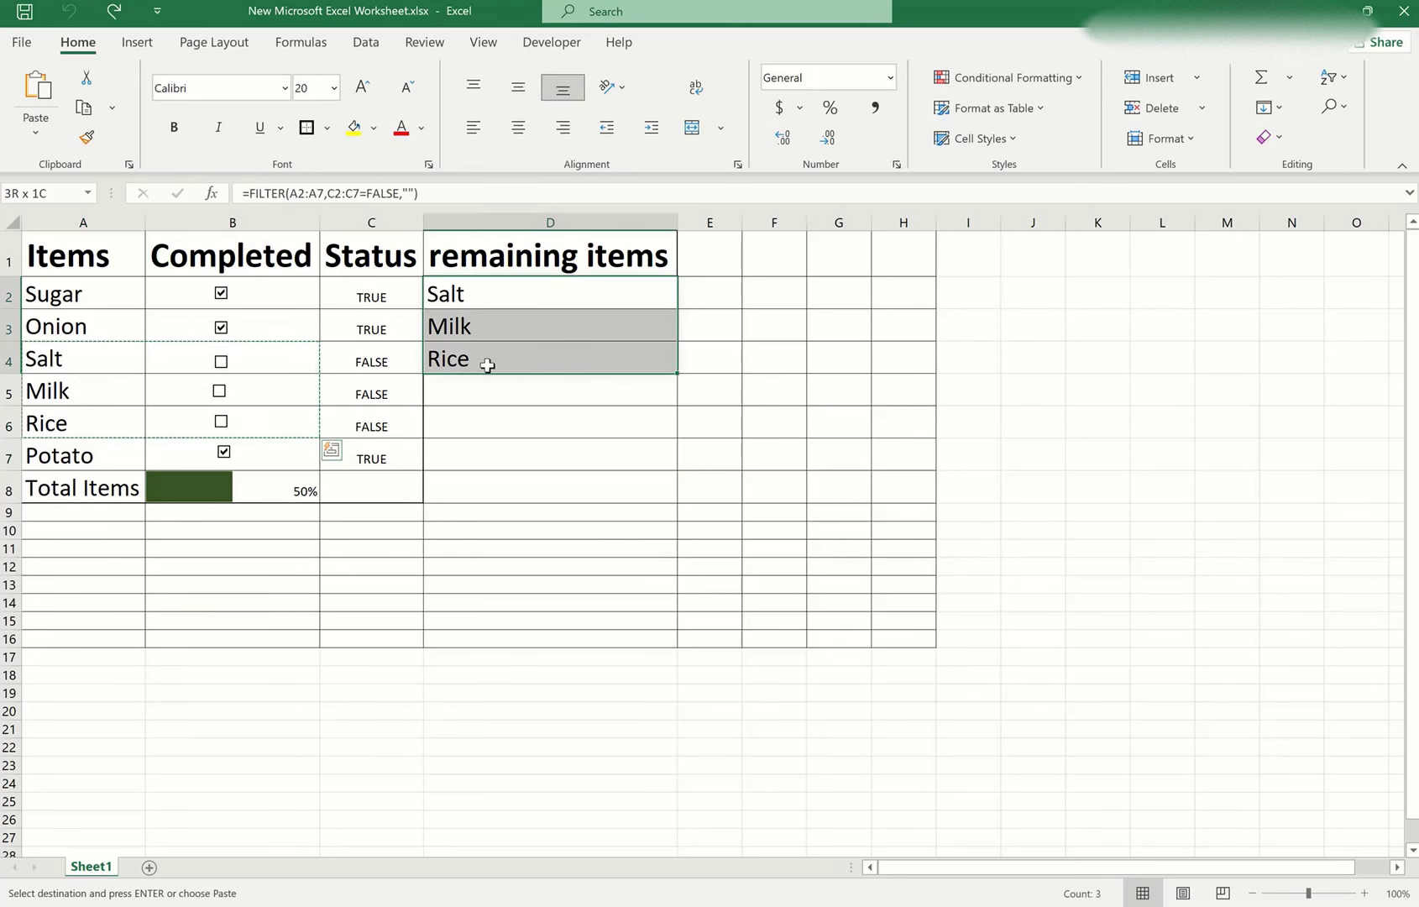
left_click(451, 495)
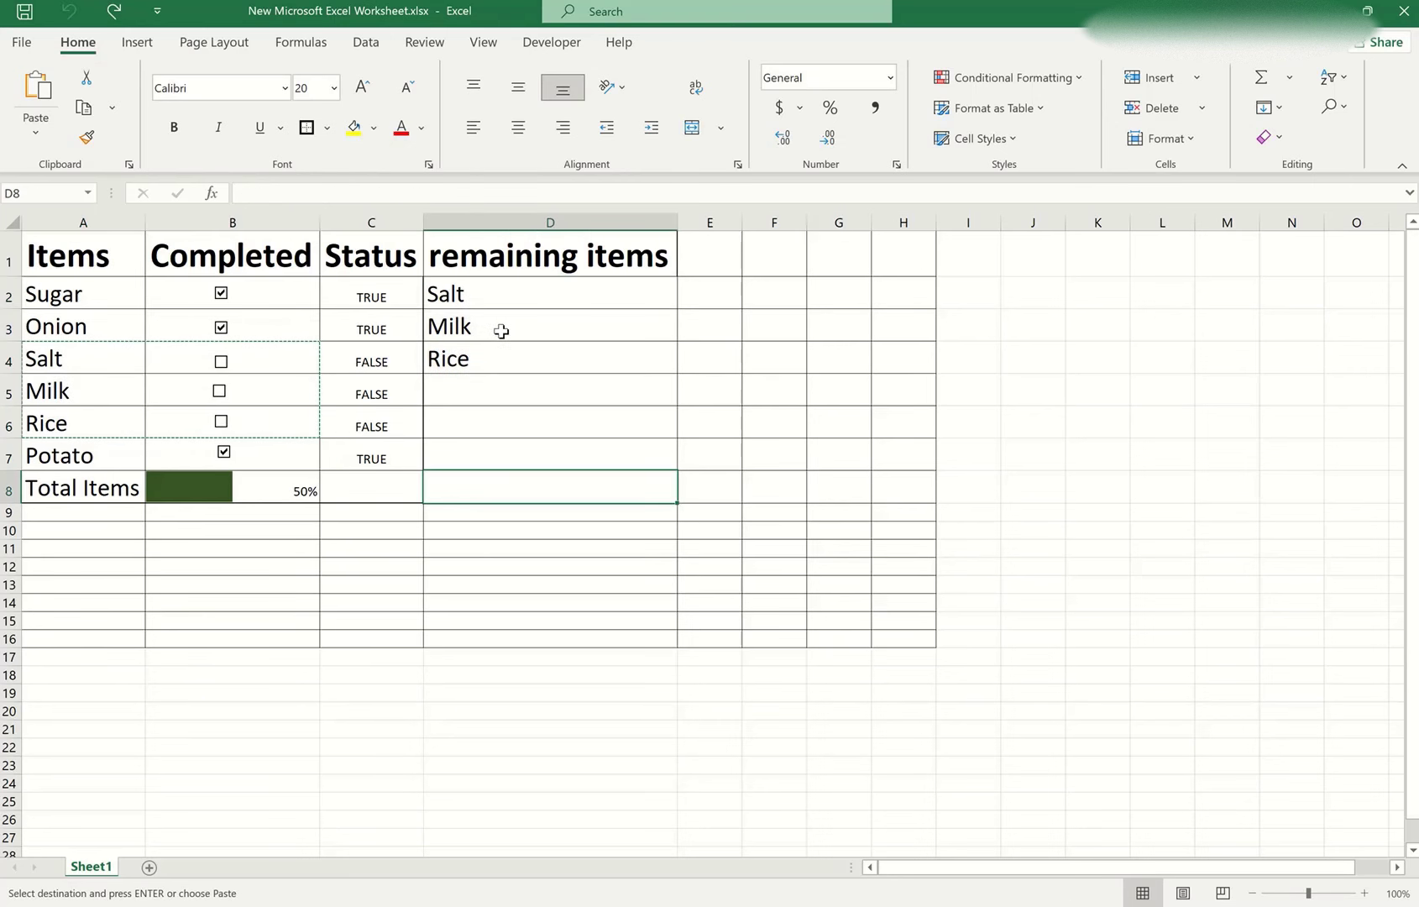
left_click_drag(496, 295, 487, 458)
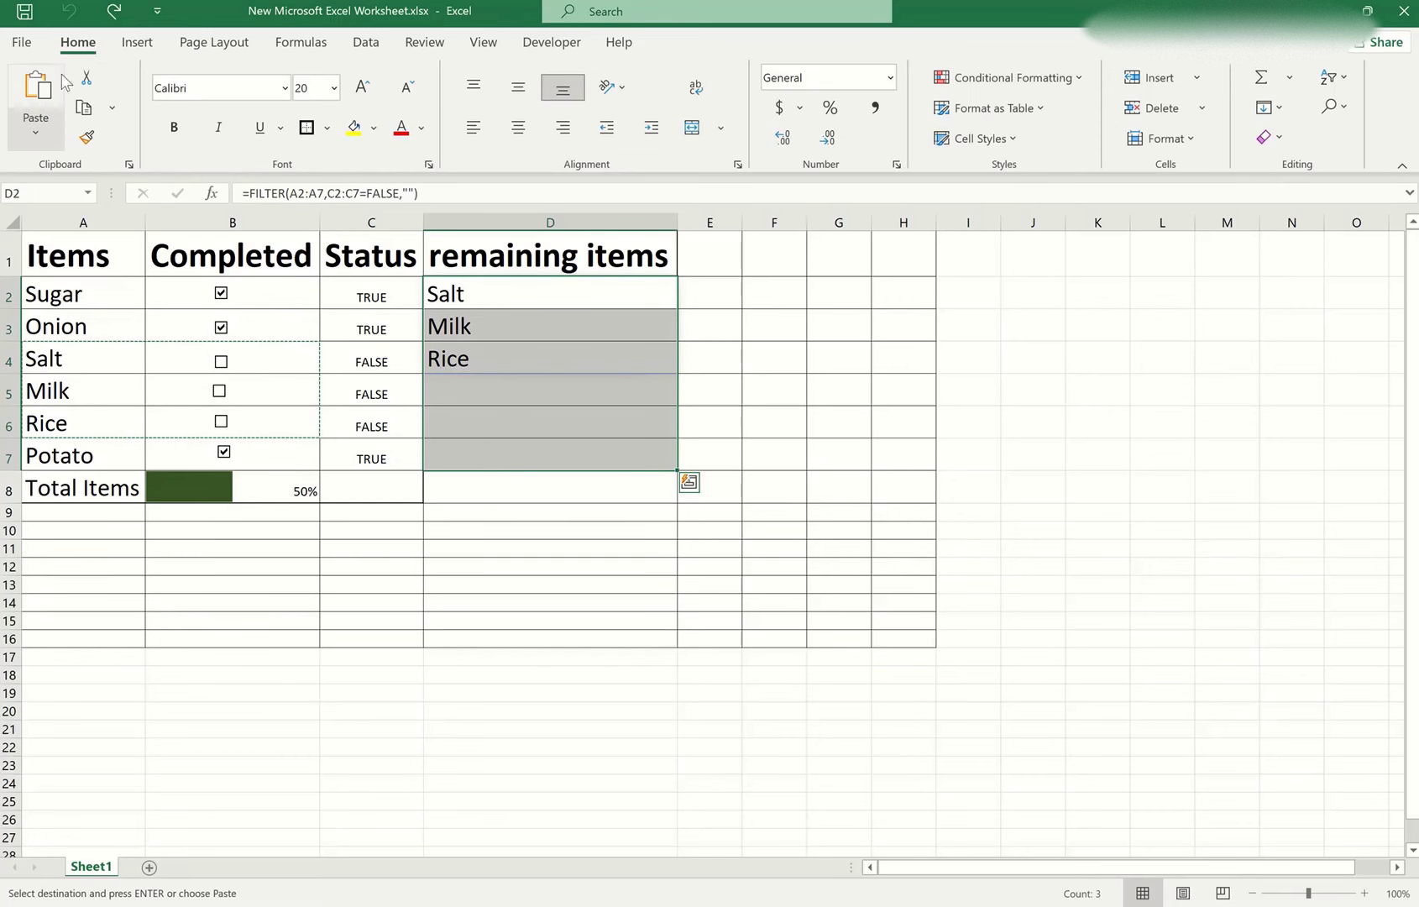
- Start a save, decline the macro-free workbook format, and return to the worksheet unsaved
left_click(24, 11)
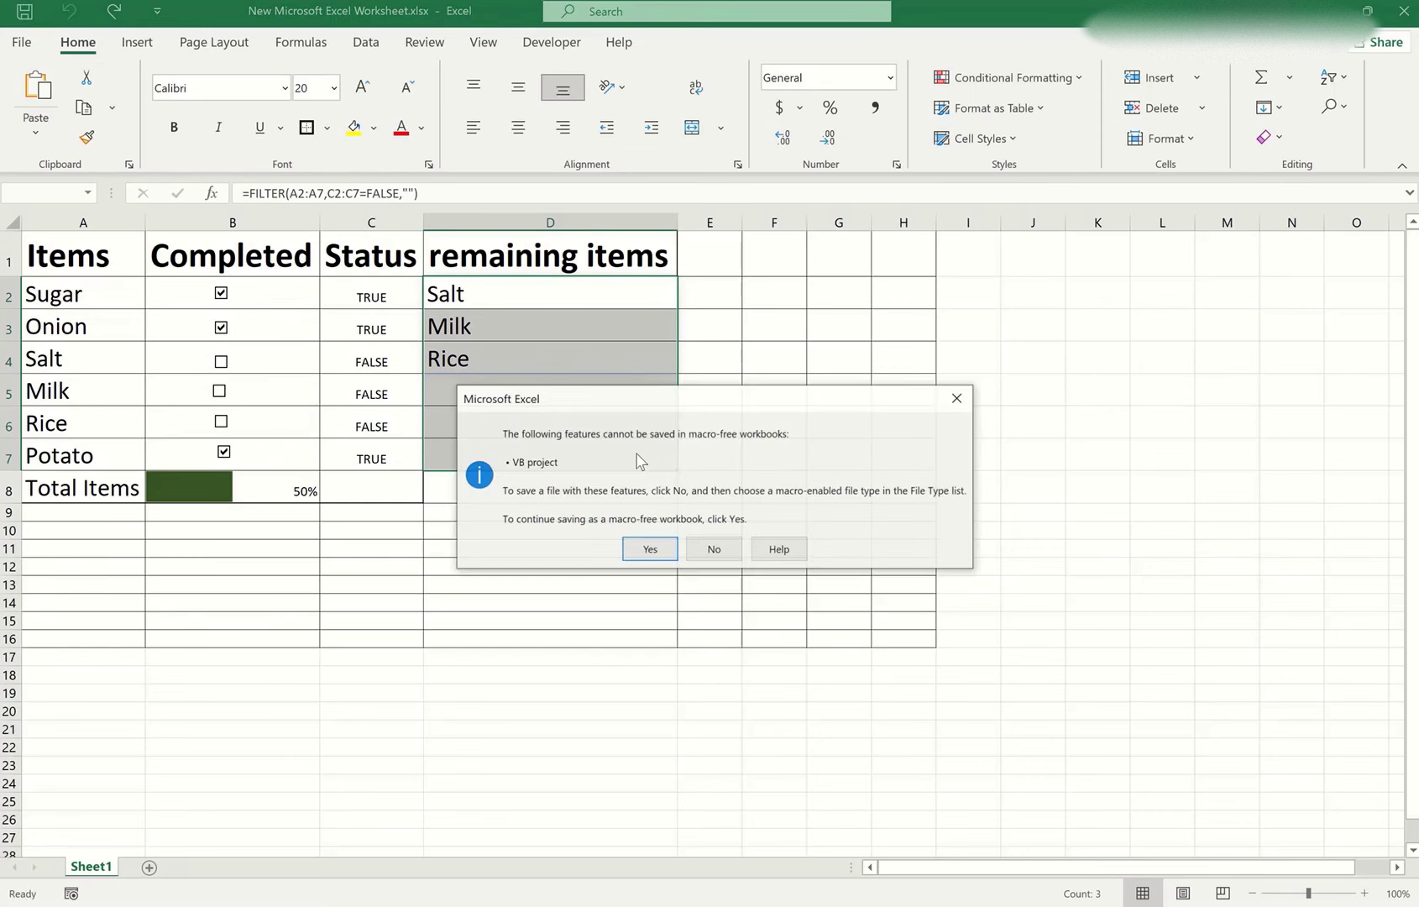
left_click(713, 553)
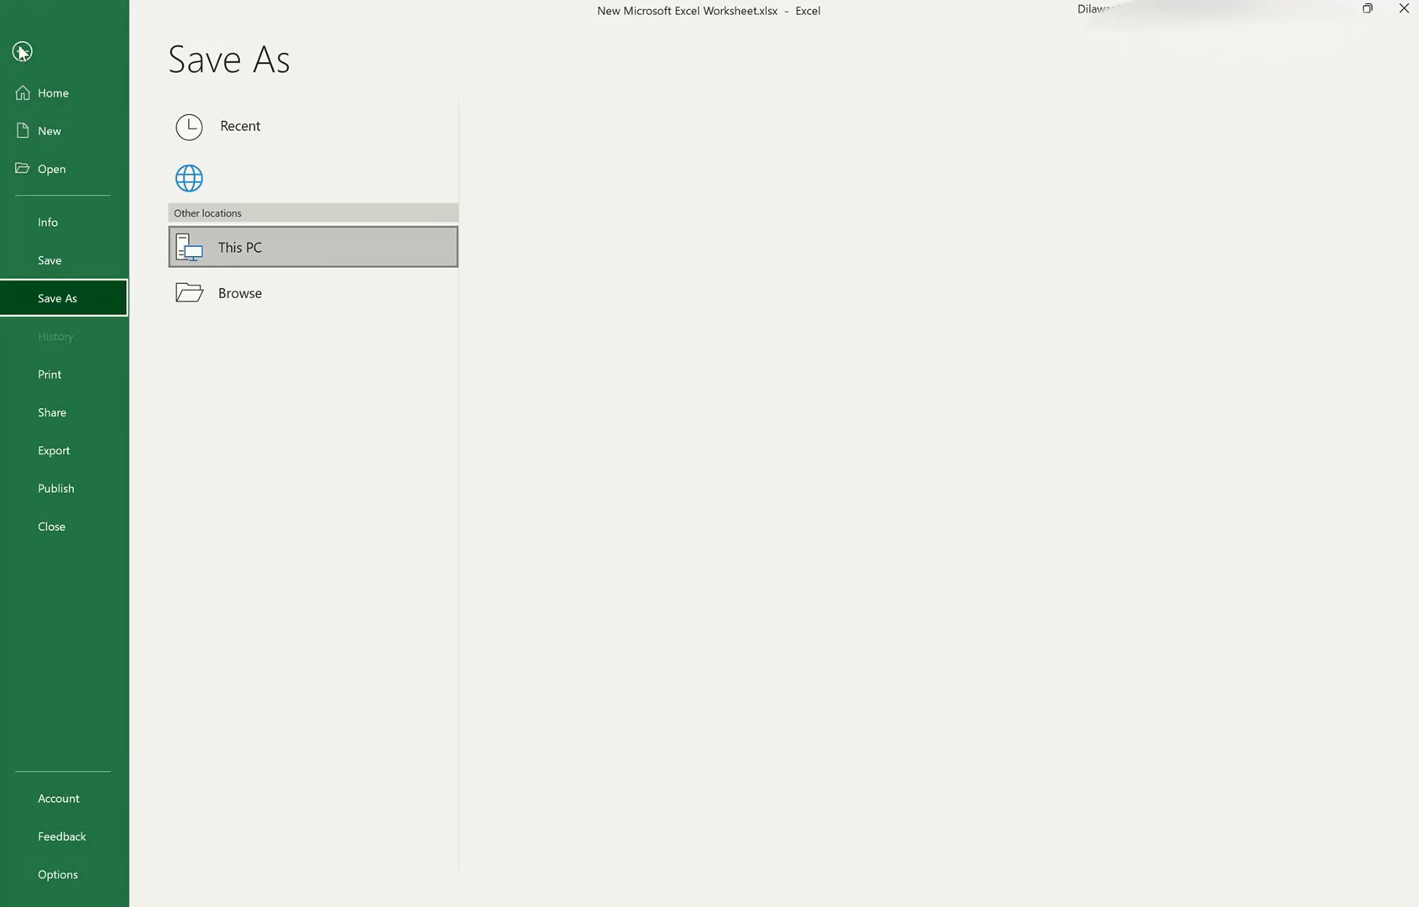
left_click(25, 53)
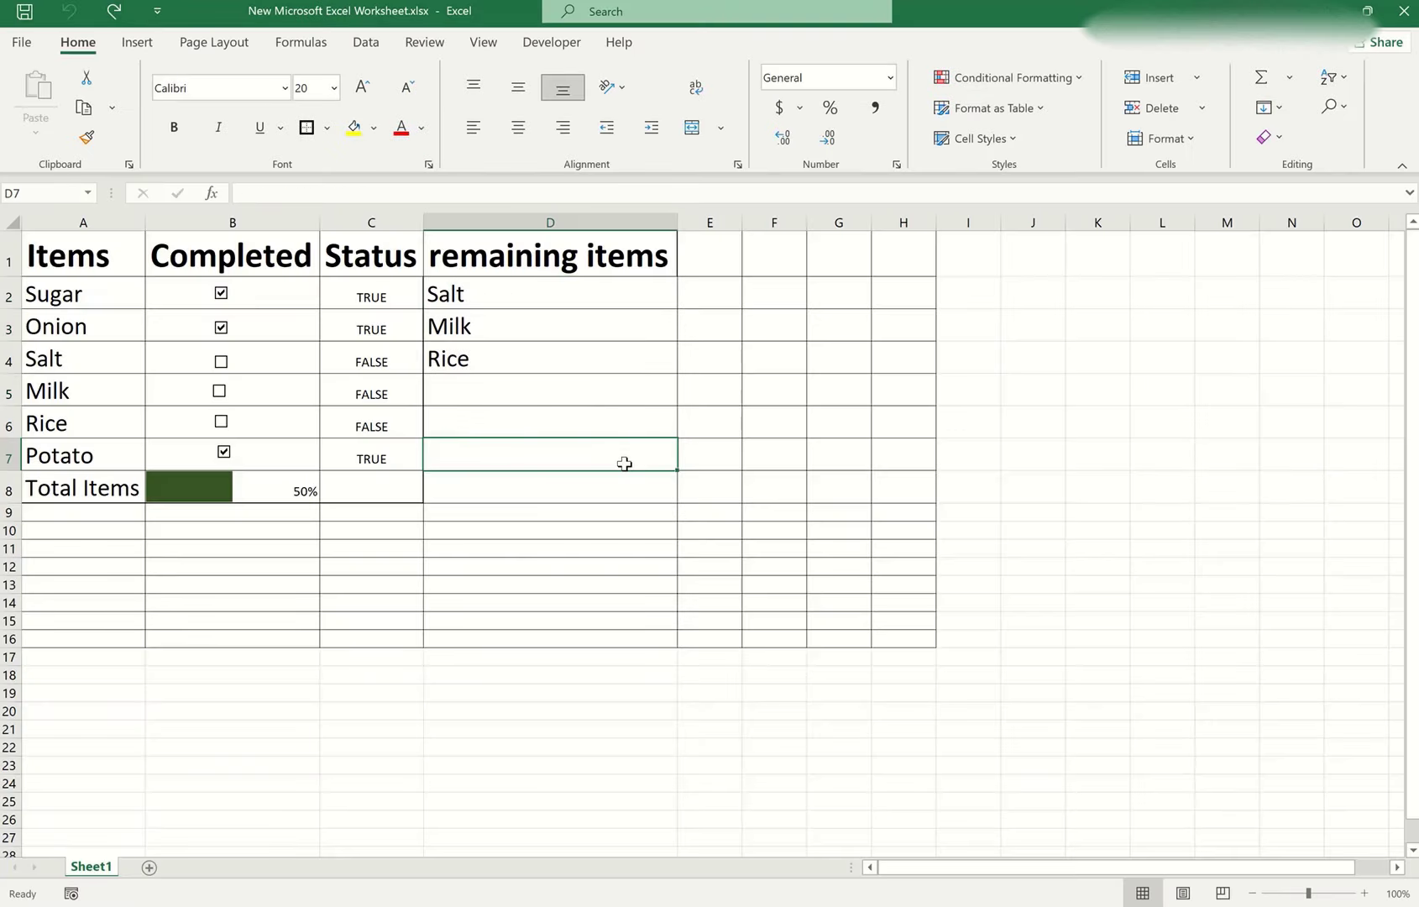
- Tick Rice, Milk and Salt so B8 shows 100%, then select the emptied remaining-items column
left_click(220, 422)
left_click(219, 391)
left_click(221, 361)
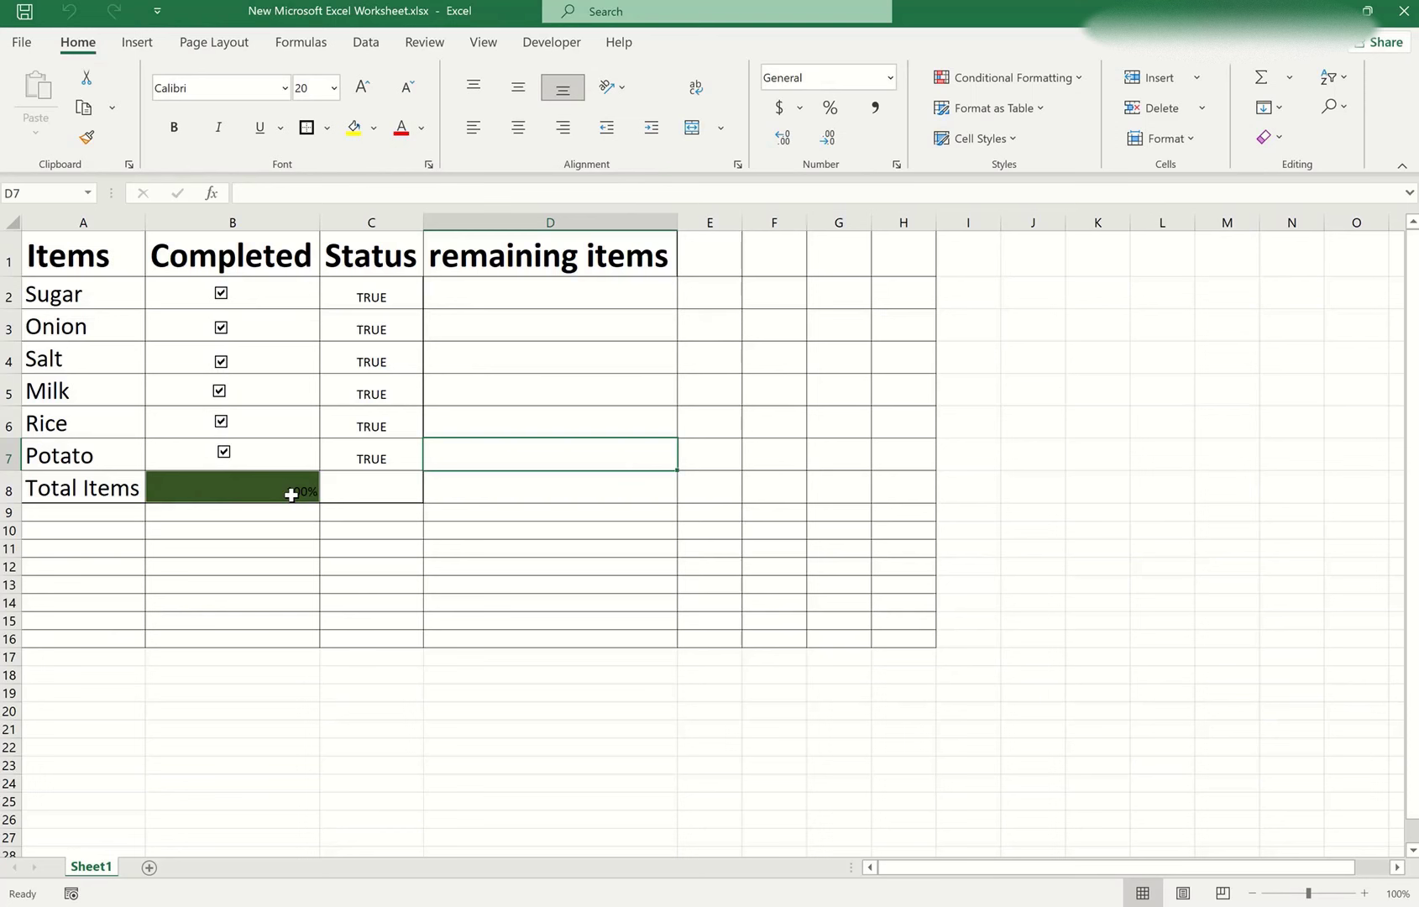
left_click_drag(512, 306, 529, 499)
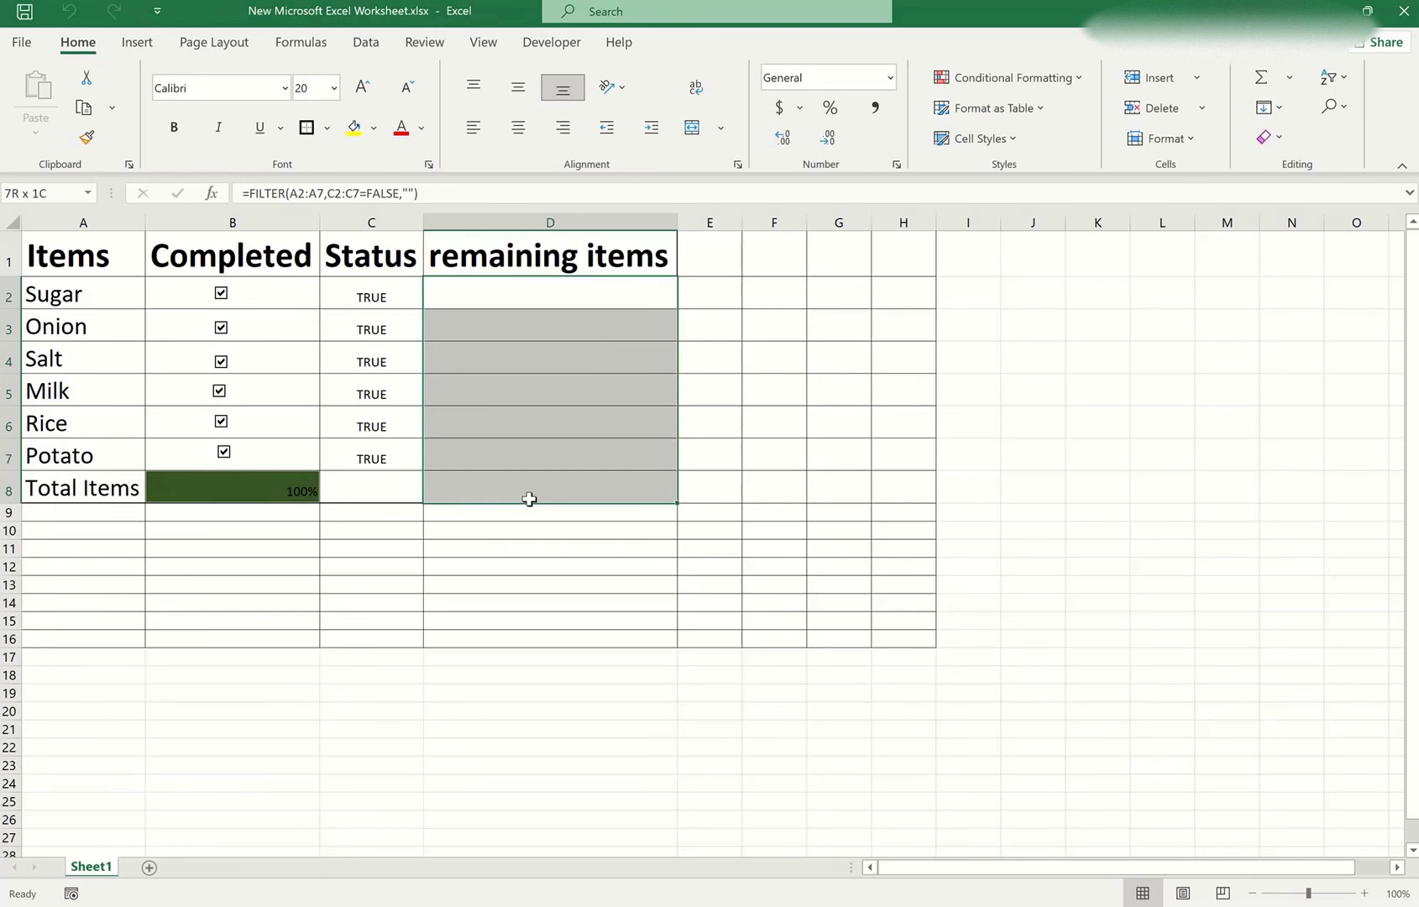